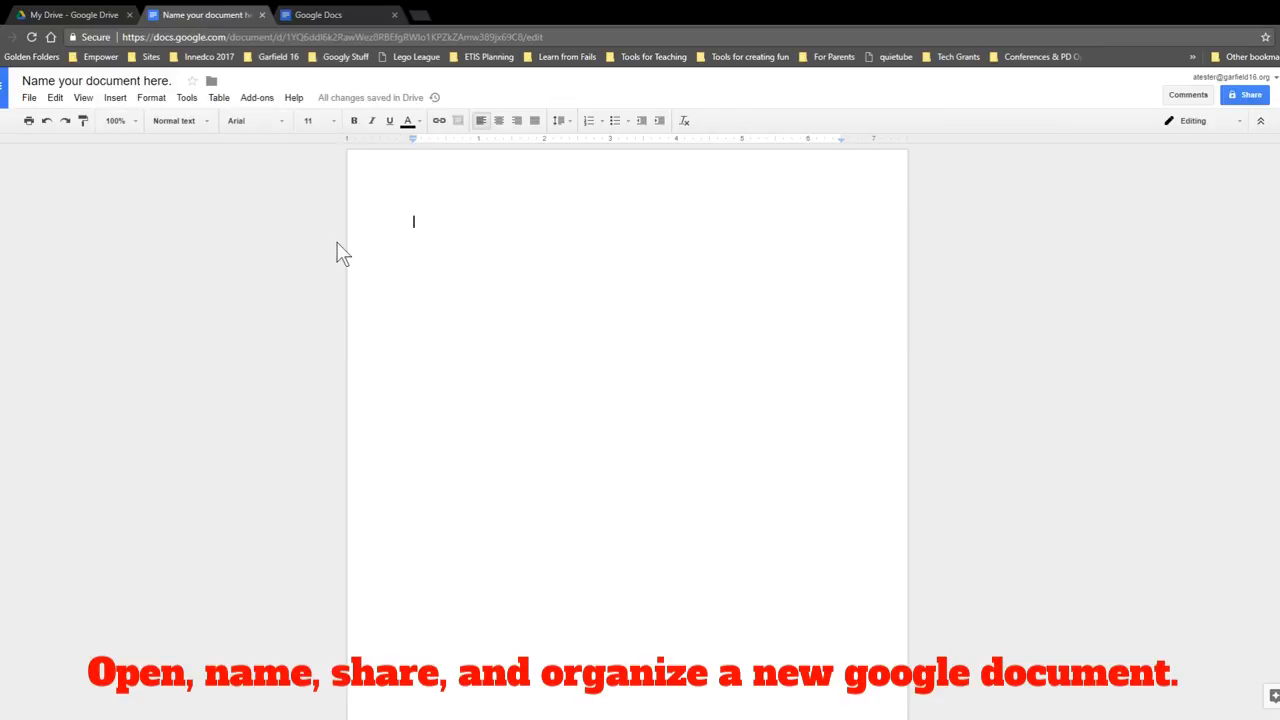
- Enter the sentence "The quick brown fox jumps over the lazy dog." in the blank document
type("The quick bro")
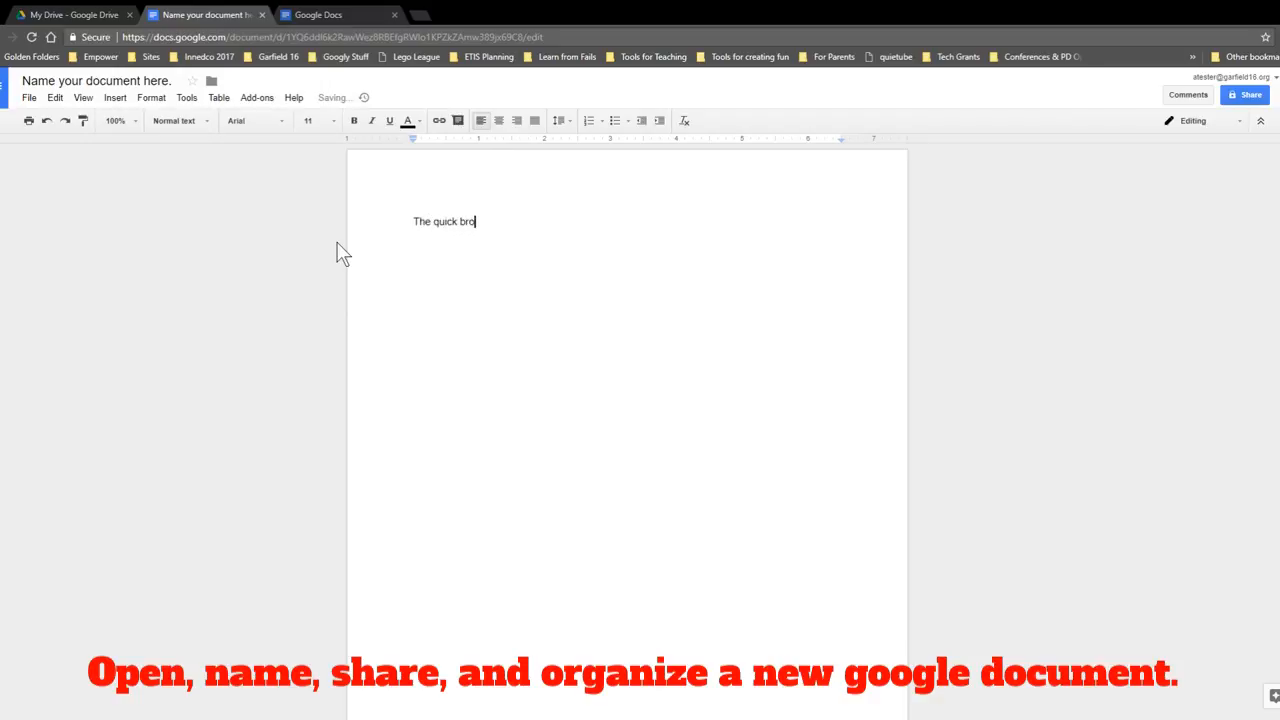
type("wn fox jumps over the lazy dog")
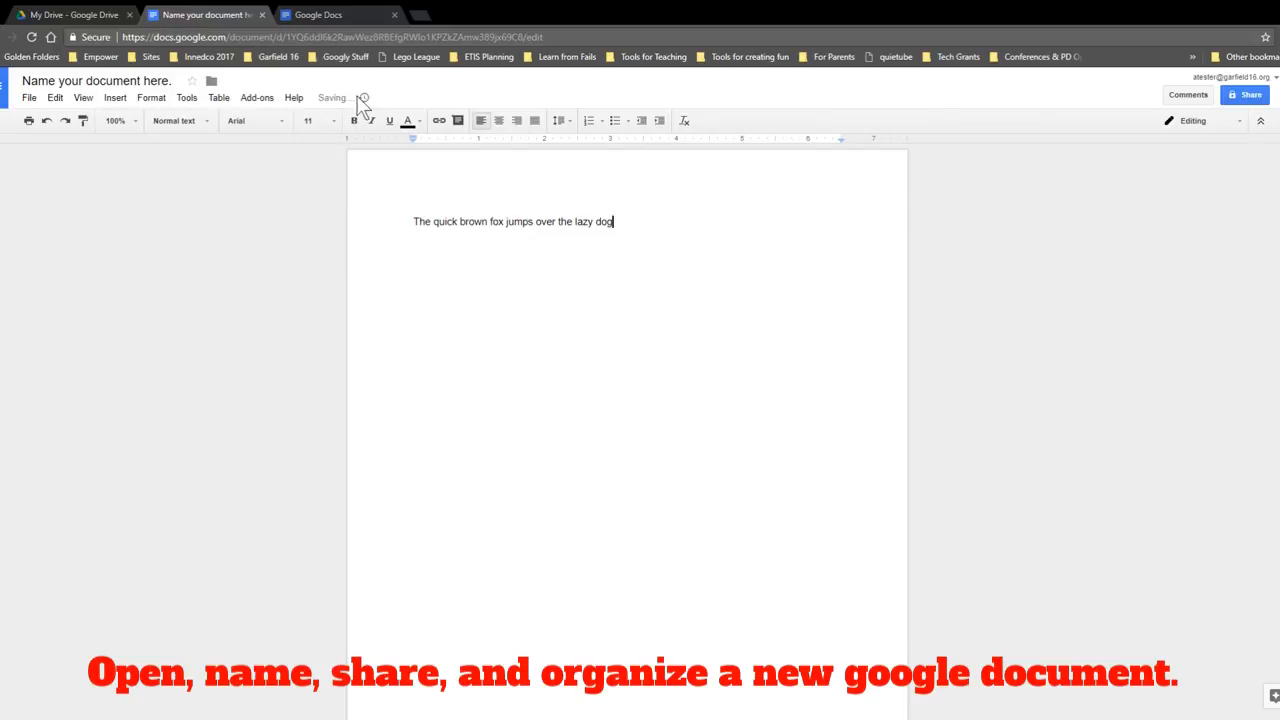
mouse_move(356, 96)
type(".")
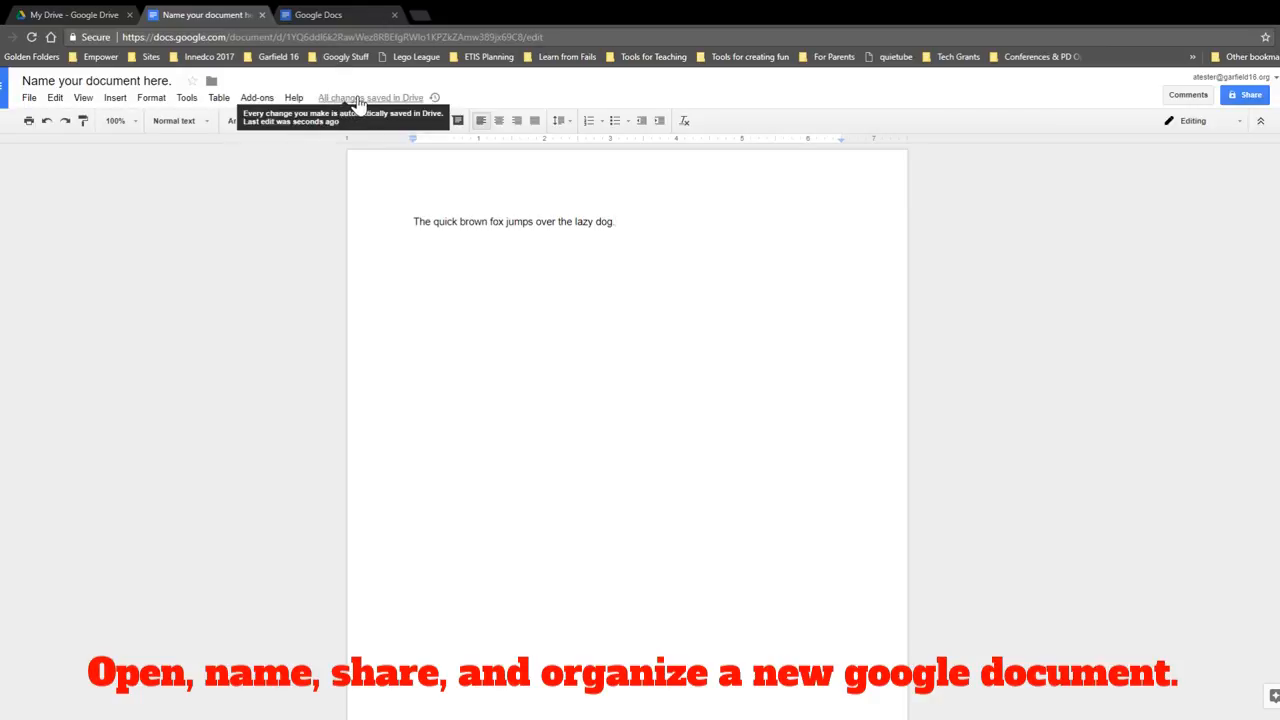
- Examine the document's version history, dismissing the version-naming tip, and look over the available file commands
left_click(358, 99)
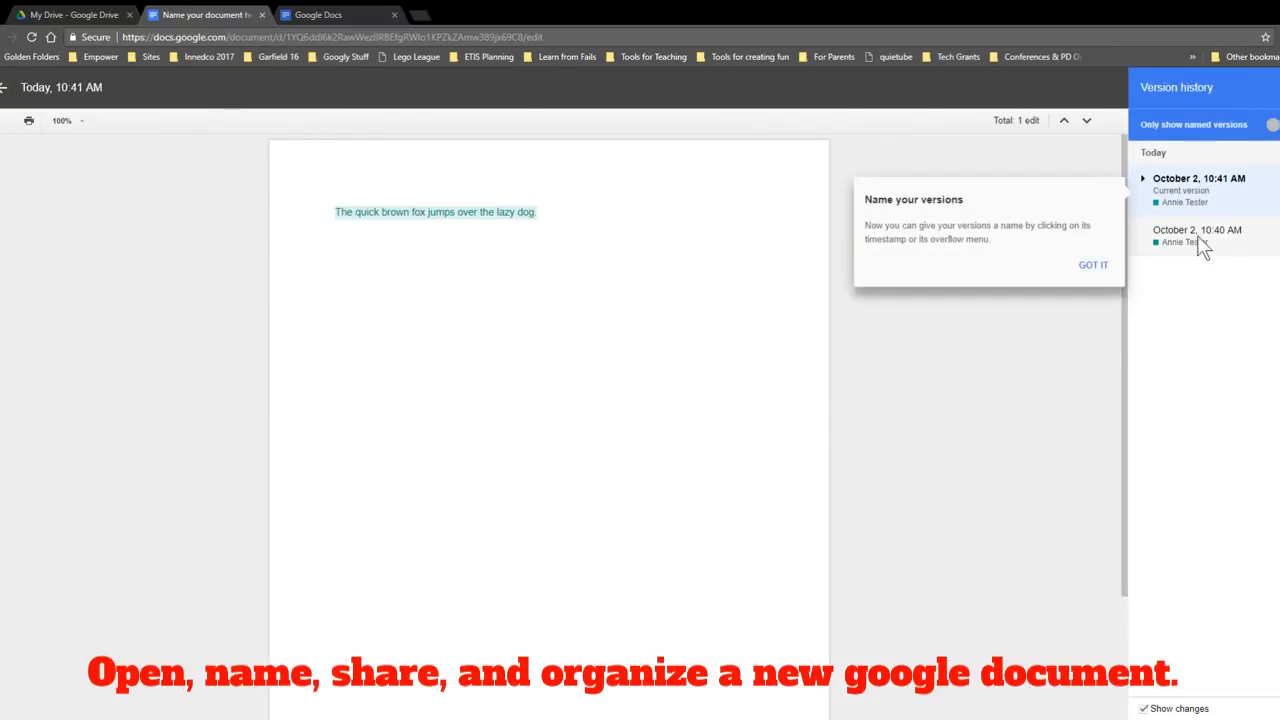
left_click(1092, 264)
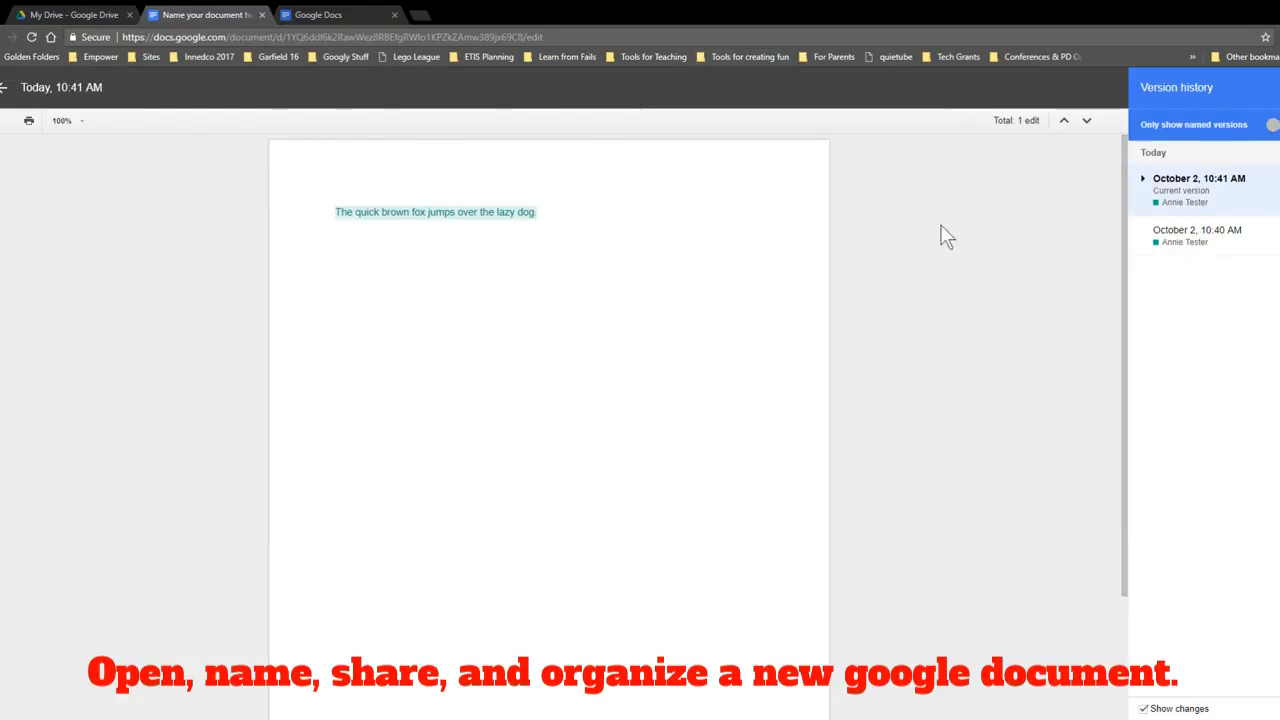
left_click(4, 90)
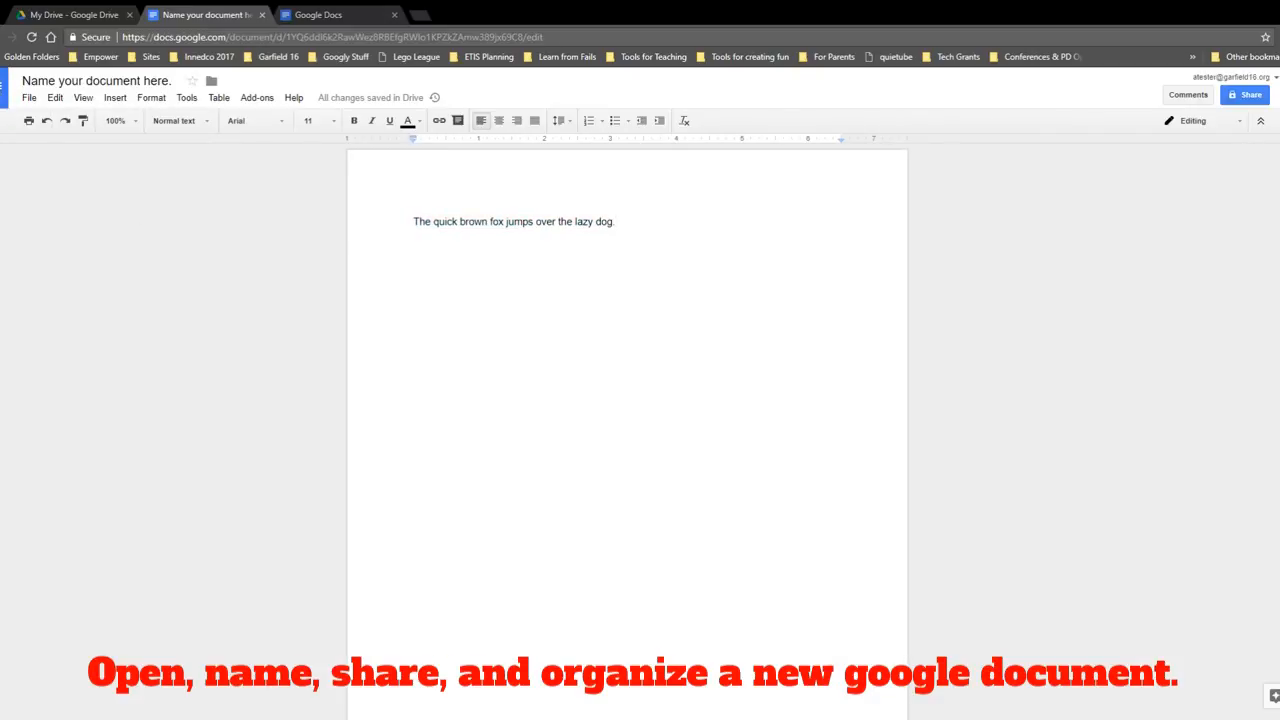
left_click(29, 97)
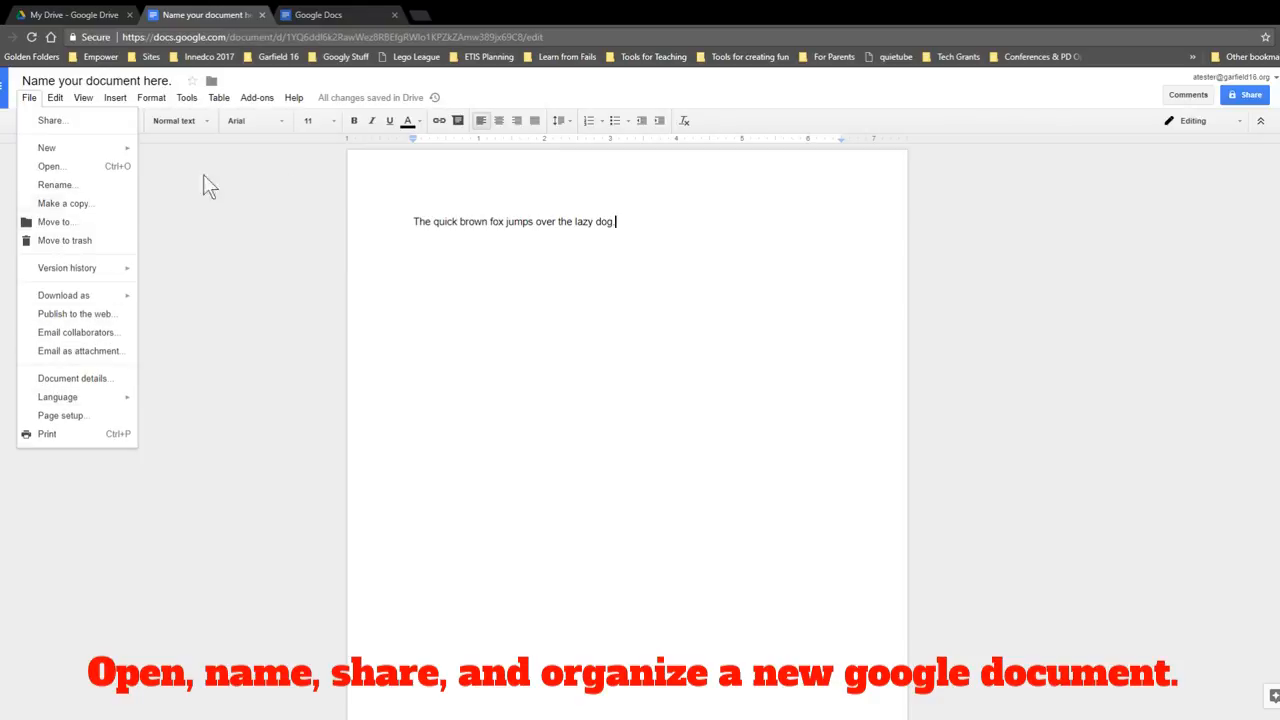
left_click(494, 340)
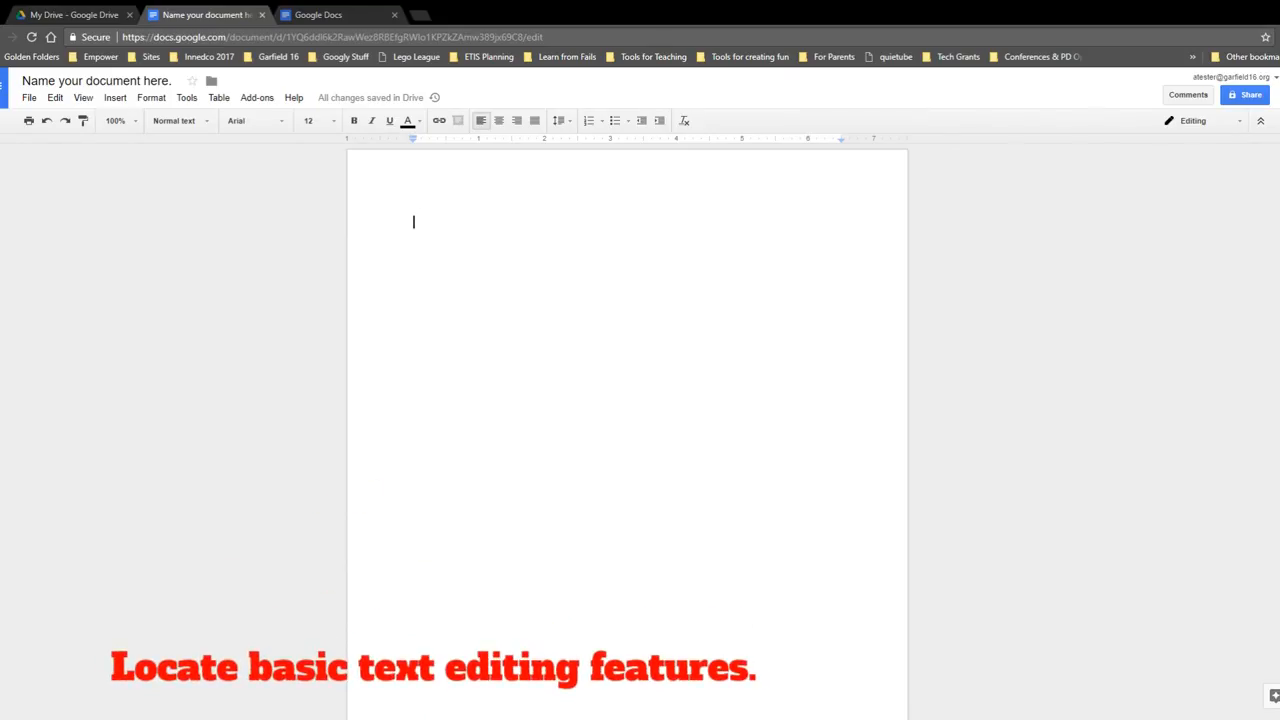
- Write "Hello World" in the empty document and format it at size 18 in bold, italic and underline
type("Hello World")
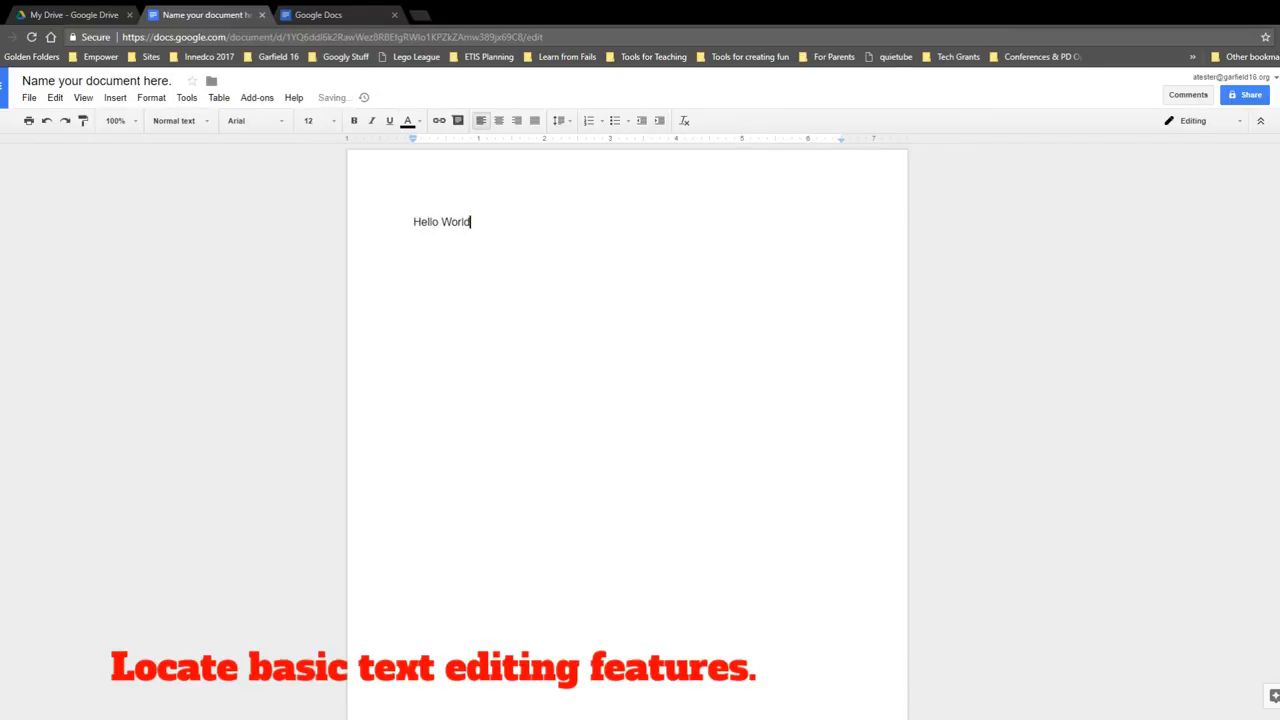
left_click_drag(413, 221, 470, 222)
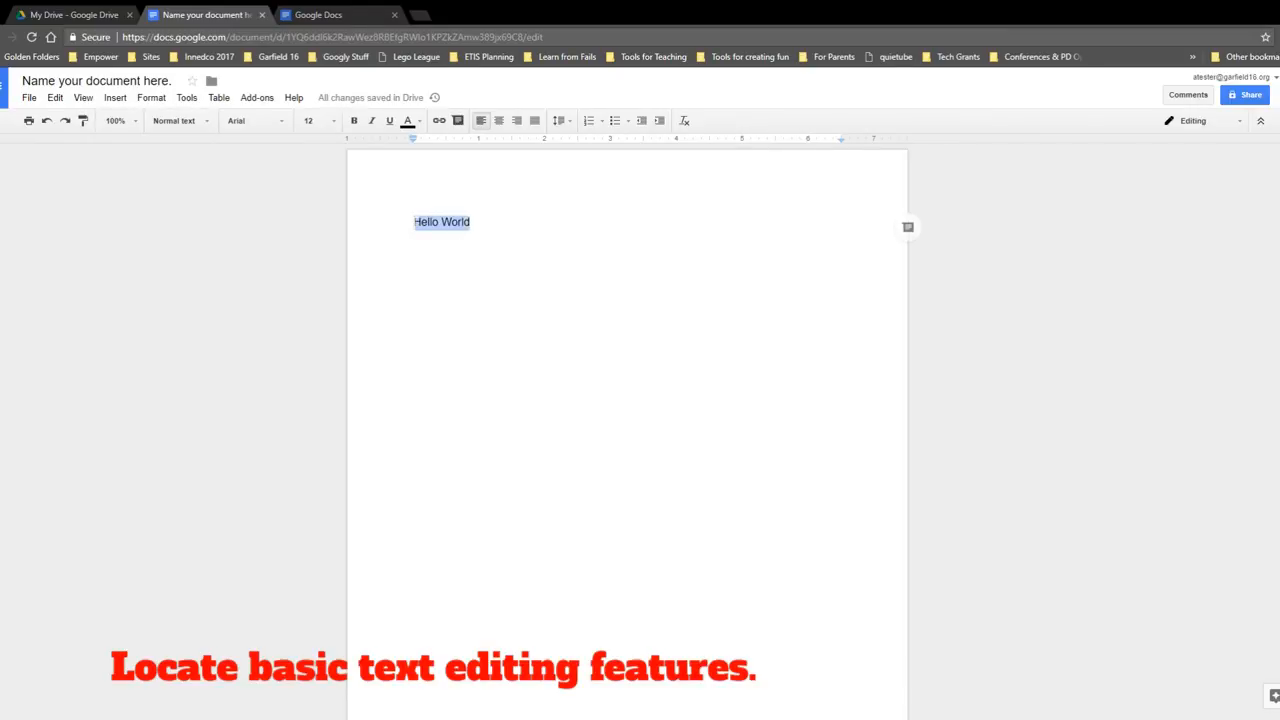
left_click(325, 121)
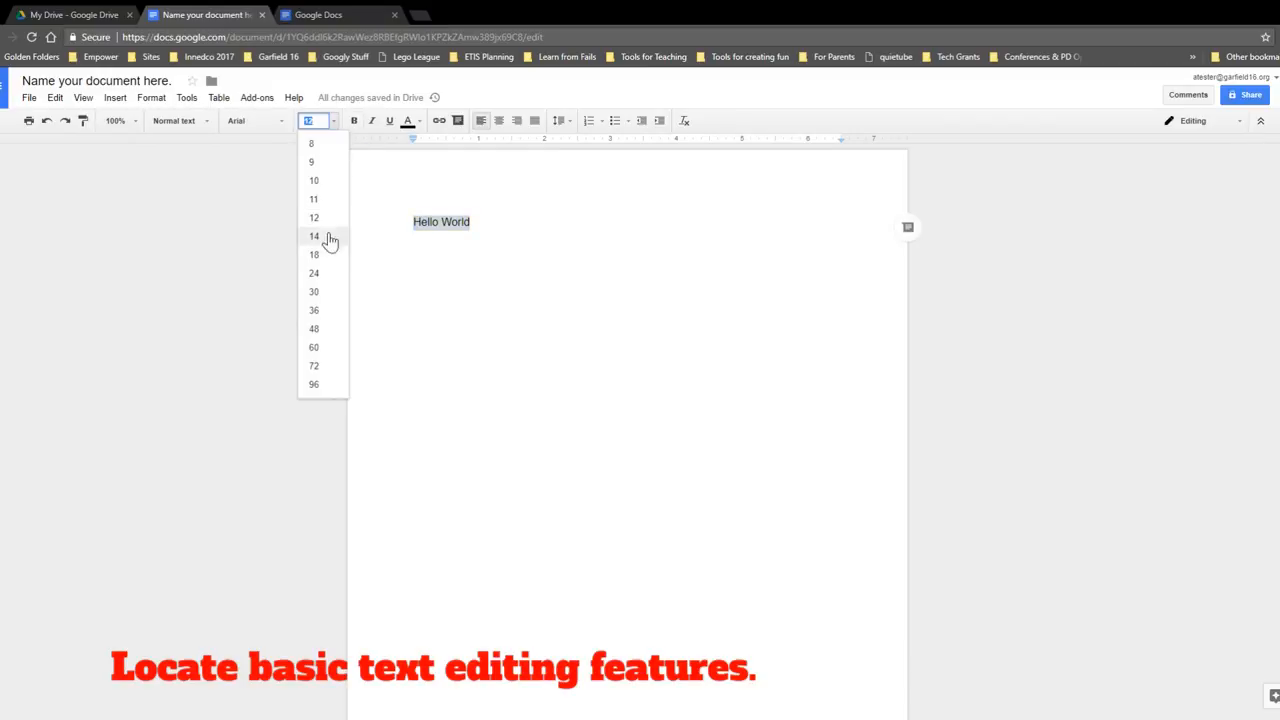
left_click(329, 256)
left_click(356, 123)
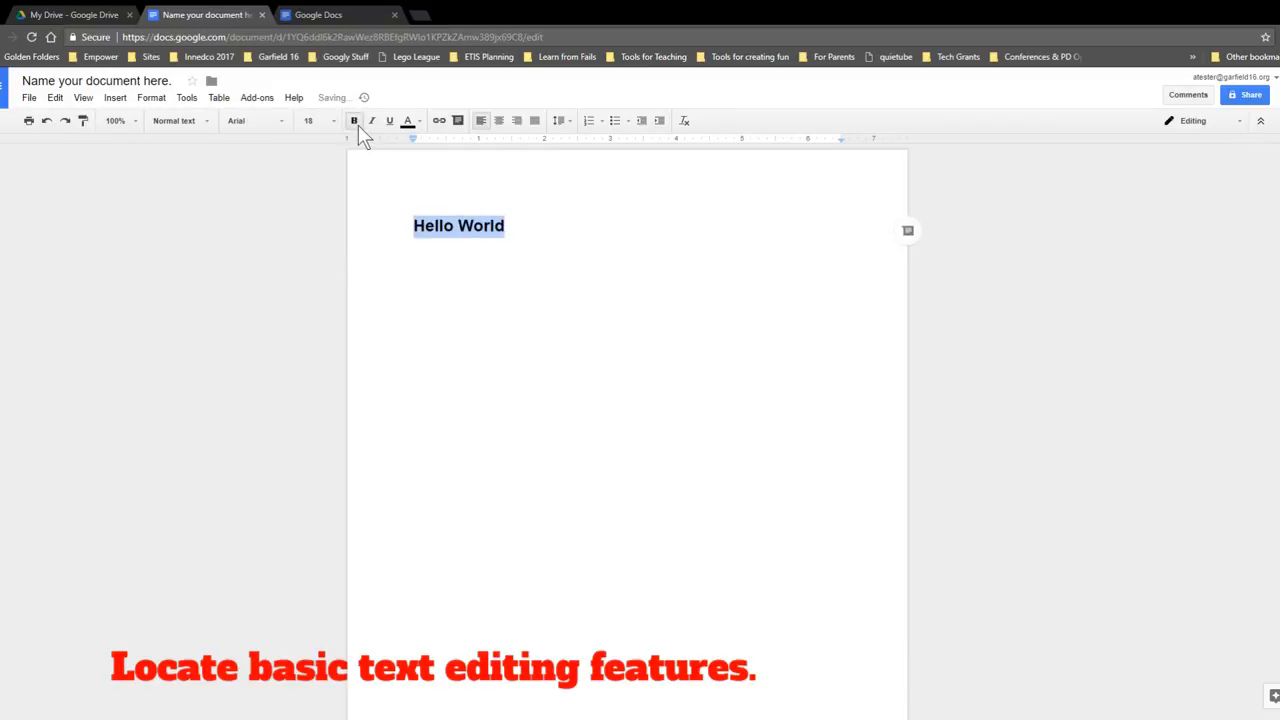
left_click(373, 125)
left_click(388, 122)
- Try the Georgia font on "Hello World" and set its font to Courier New
left_click(285, 120)
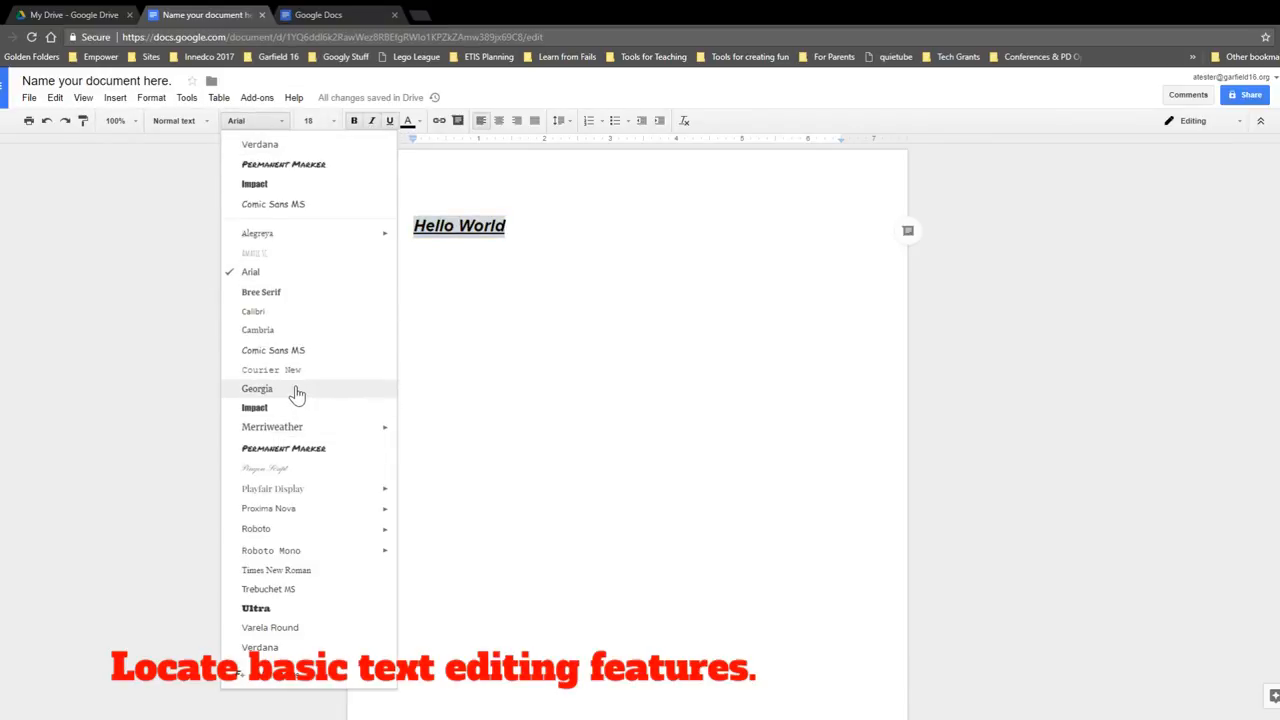
left_click(297, 393)
left_click(285, 128)
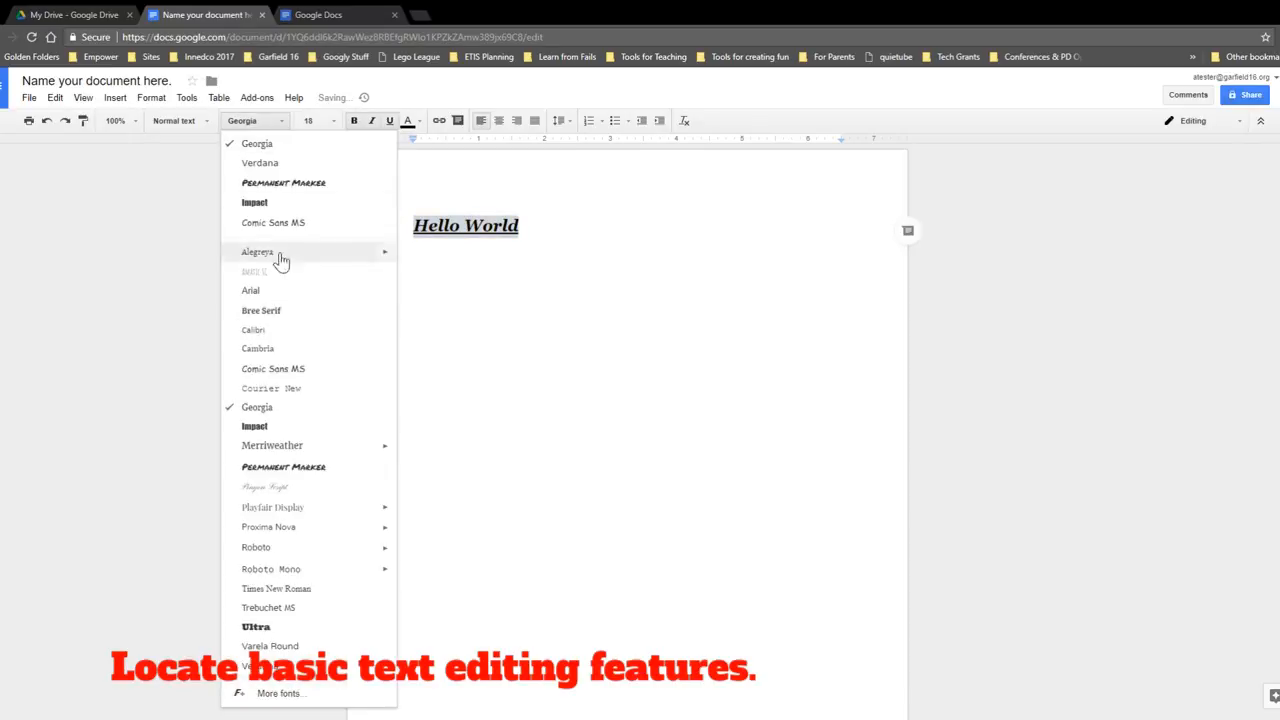
left_click(297, 397)
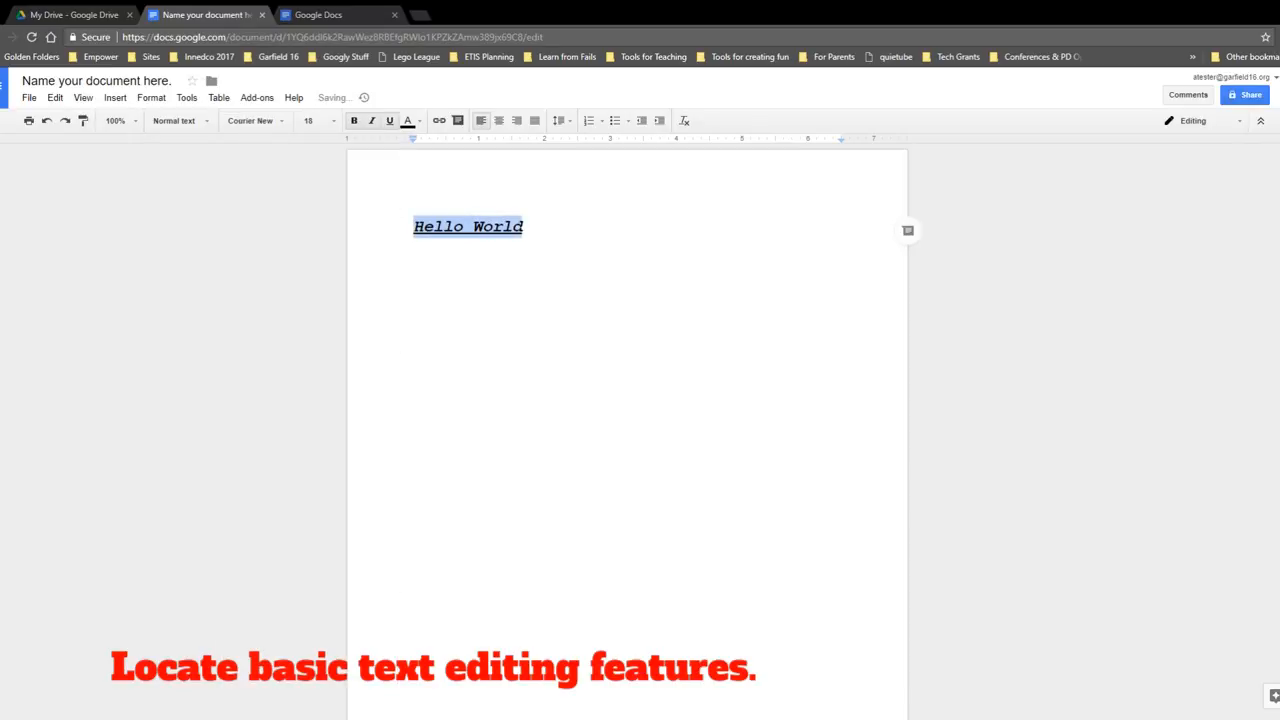
- Change the text color of the whole "Hello World" line to bright green
left_click(523, 227)
left_click_drag(523, 227, 413, 227)
left_click(409, 121)
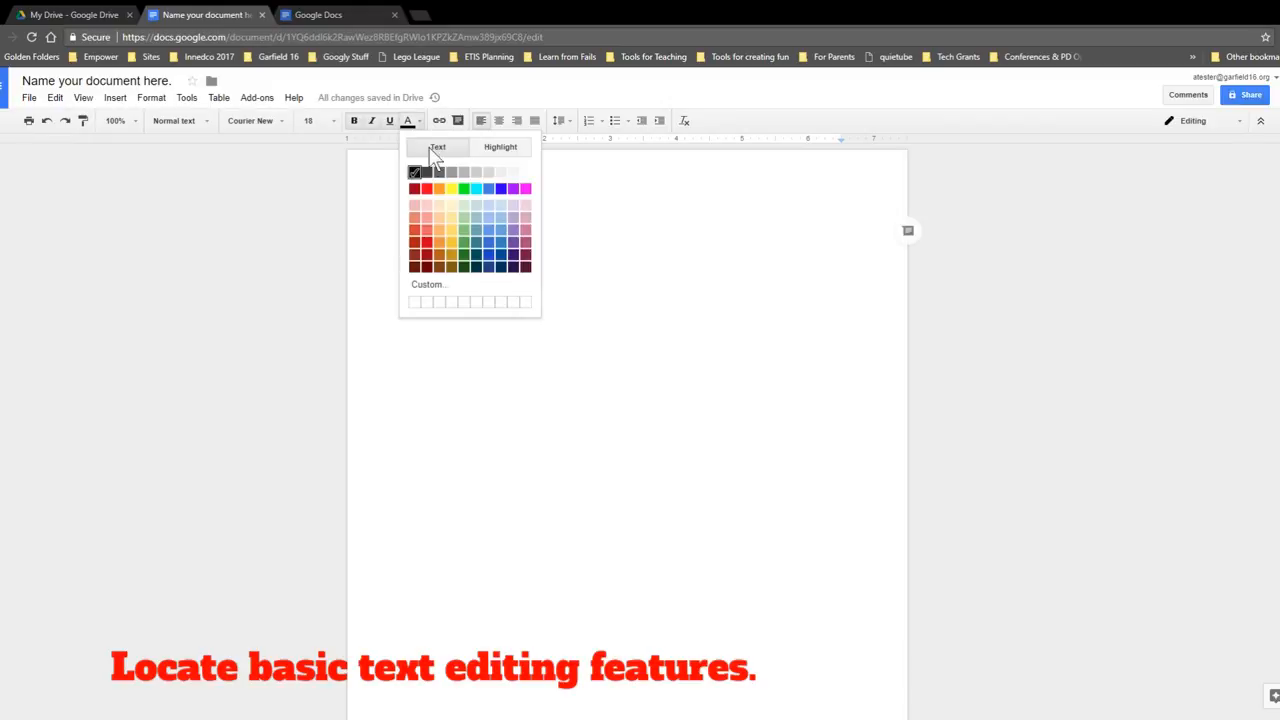
left_click(463, 189)
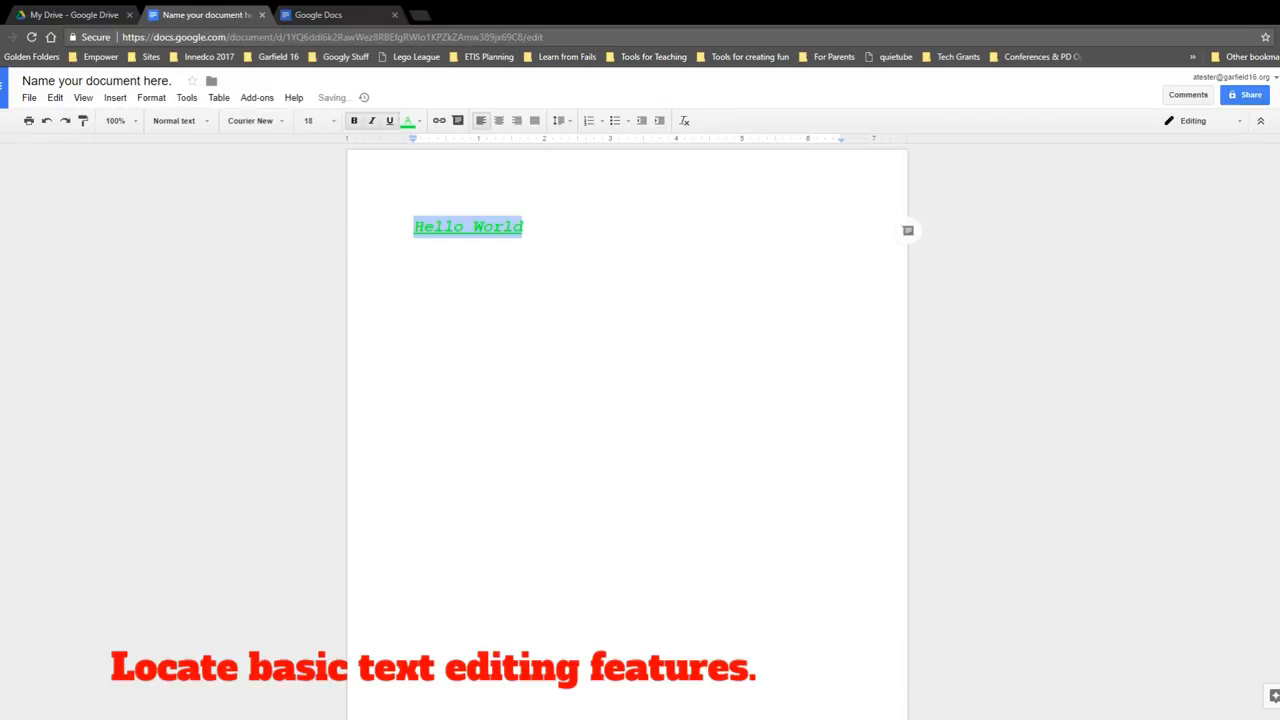
double_click(527, 227)
key("Return")
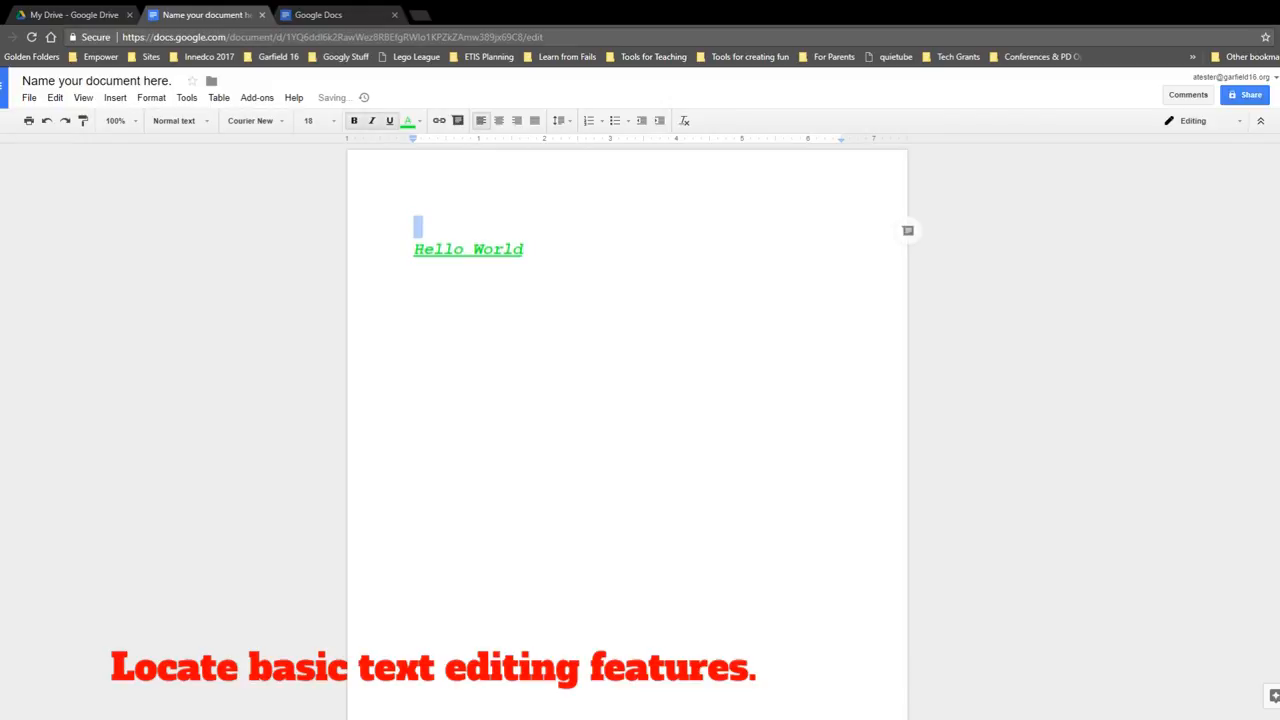
key("ctrl+z")
- Copy the "Hello World" line and paste the duplicate two lines below the original
triple_click(493, 228)
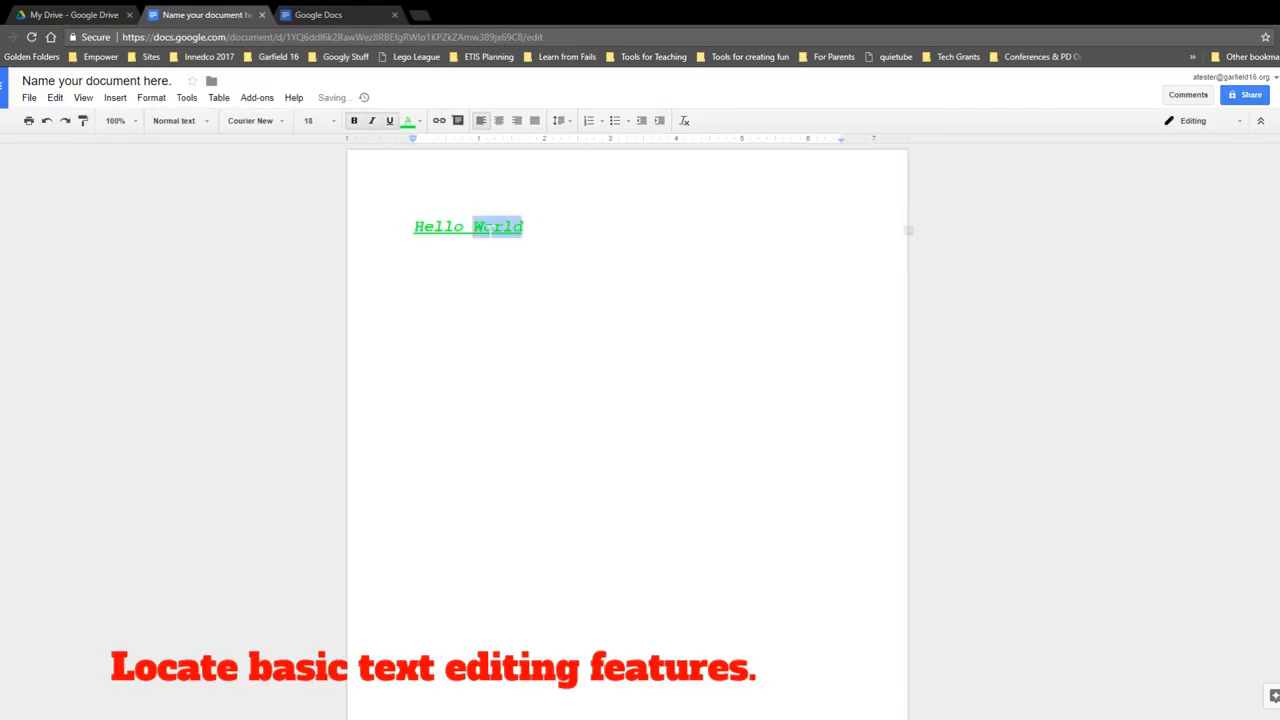
key("ctrl+c")
key("Right")
key("Return")
key("Return")
key("ctrl+v")
- Give the lower "Hello World" line black text and a bright green highlight
left_click_drag(523, 272, 413, 272)
left_click(410, 121)
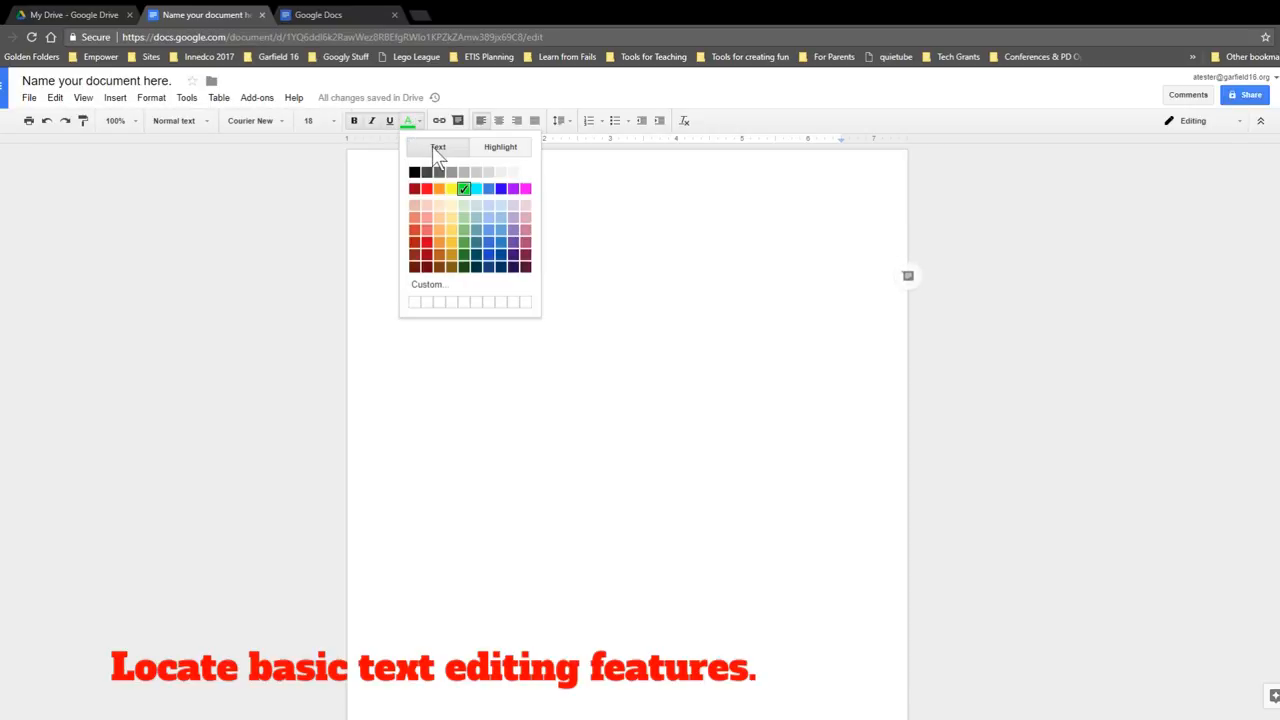
left_click(414, 172)
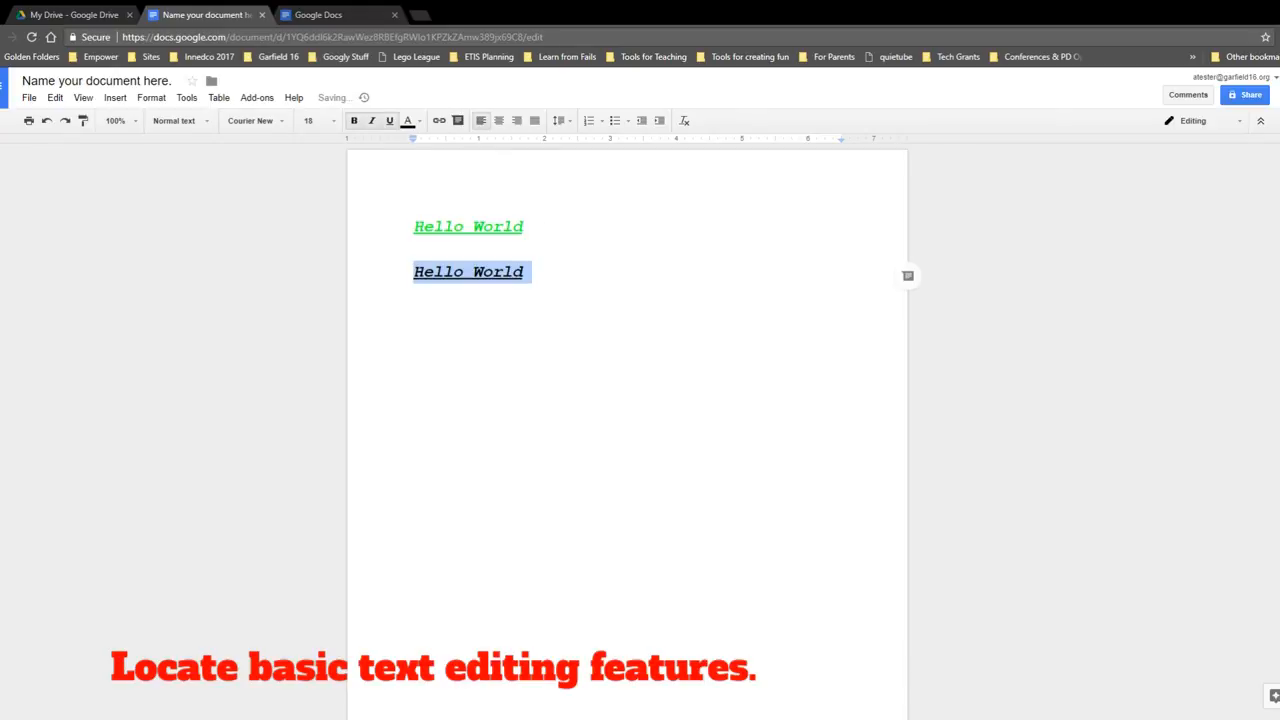
left_click(417, 122)
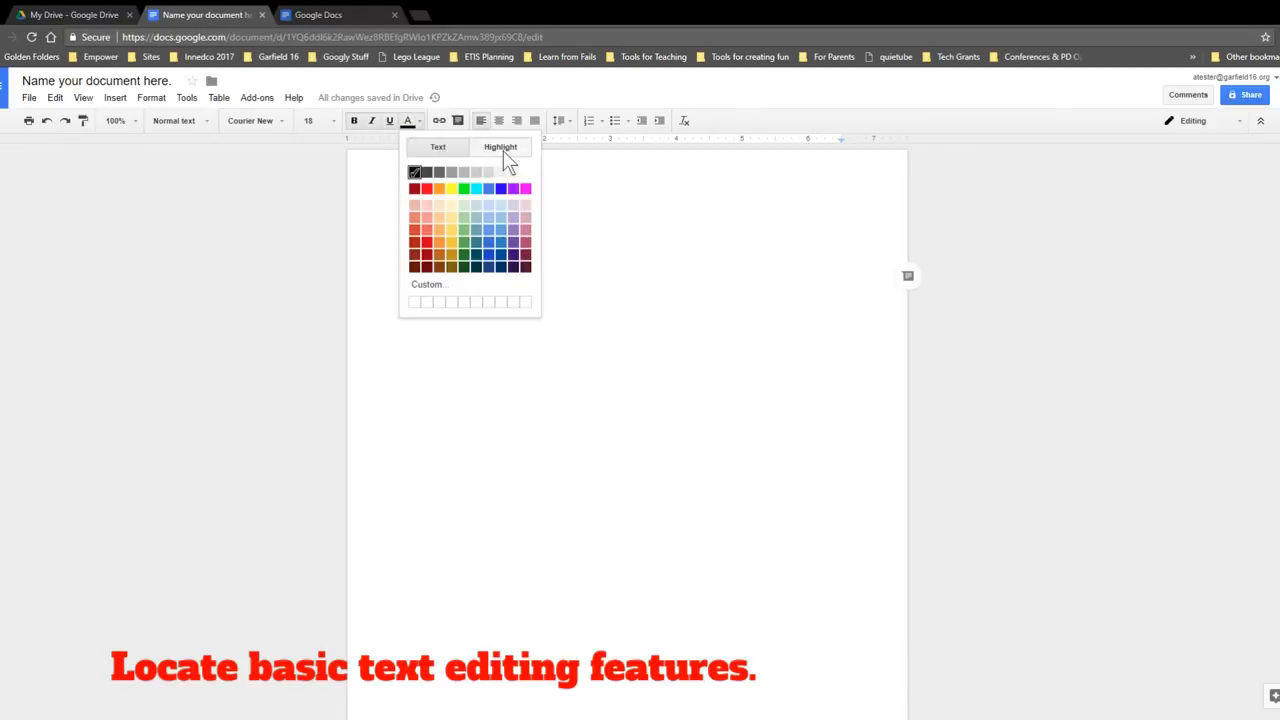
left_click(503, 150)
left_click(466, 205)
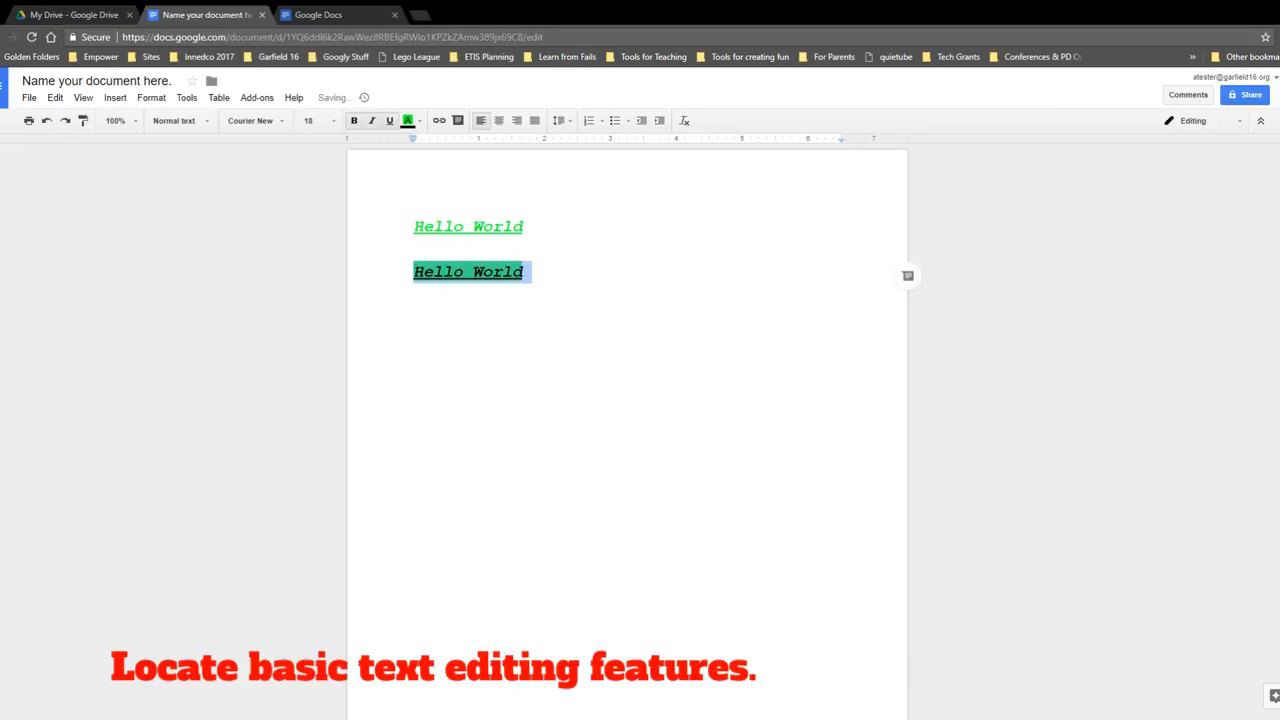
double_click(420, 249)
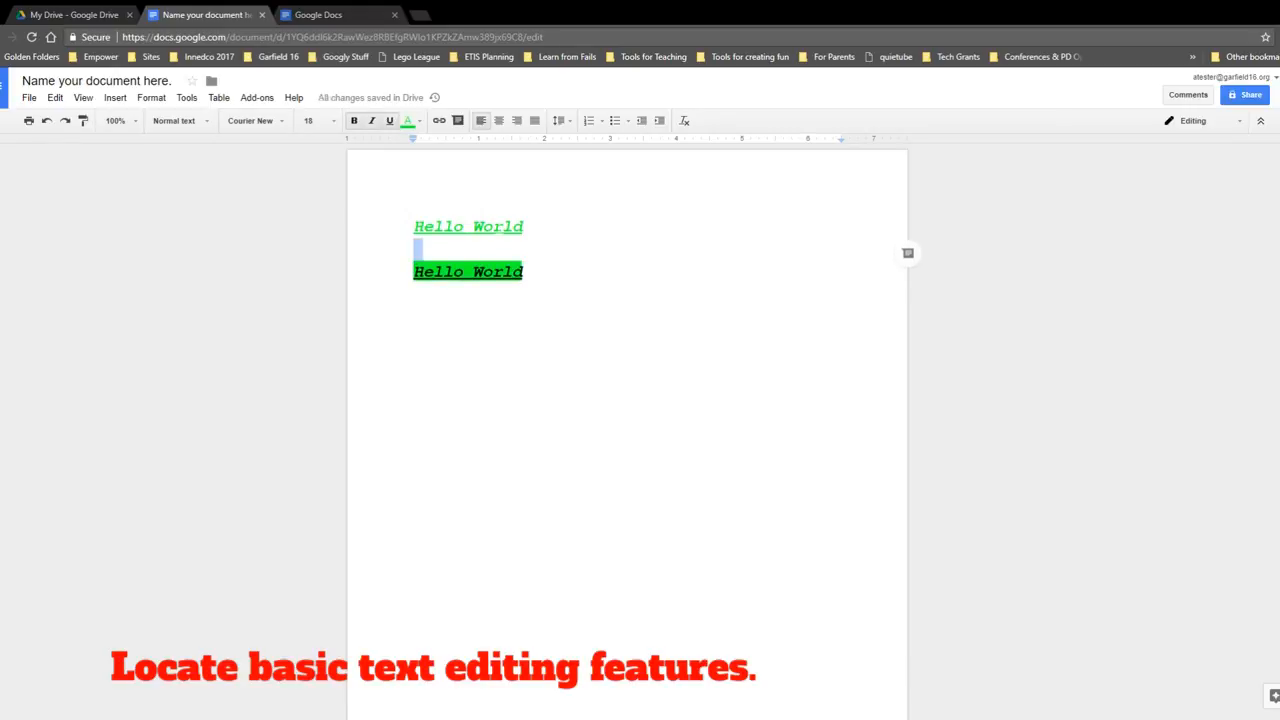
left_click(406, 119)
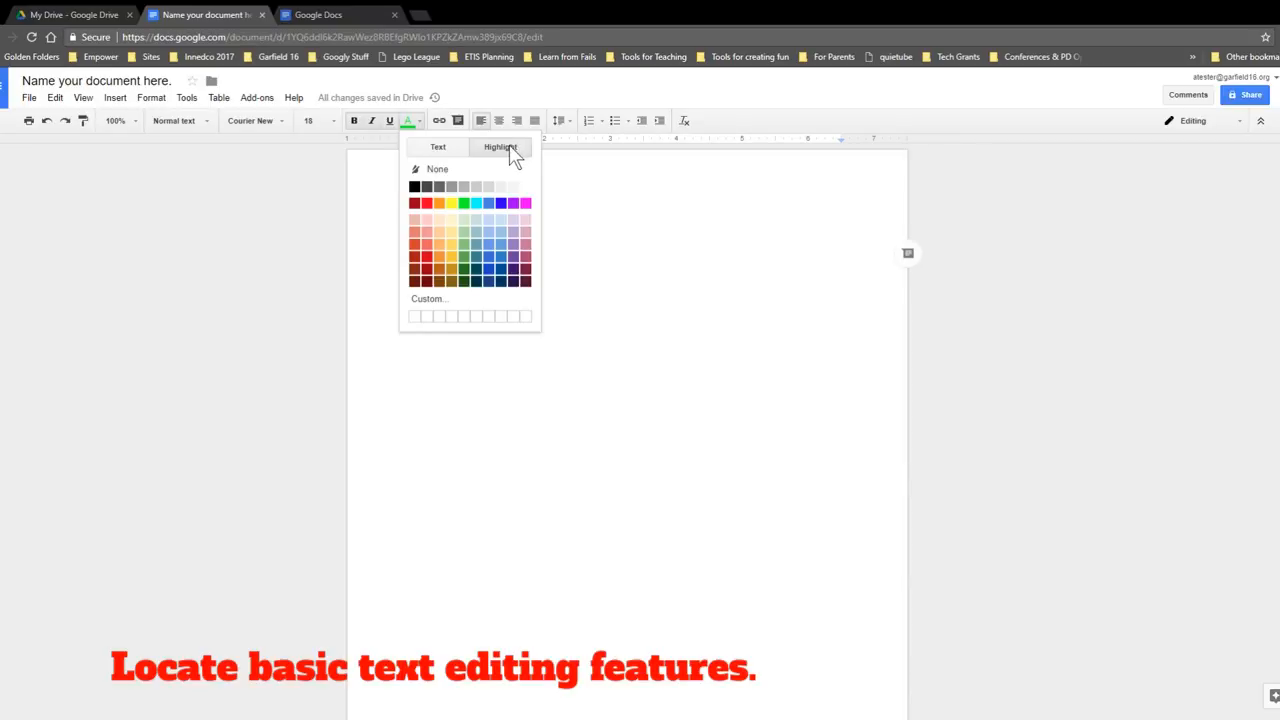
left_click(590, 249)
left_click(524, 271)
key("Return")
key("Return")
- Try center and right alignment on the lower "Hello World" line and return it to left alignment
triple_click(483, 260)
triple_click(485, 269)
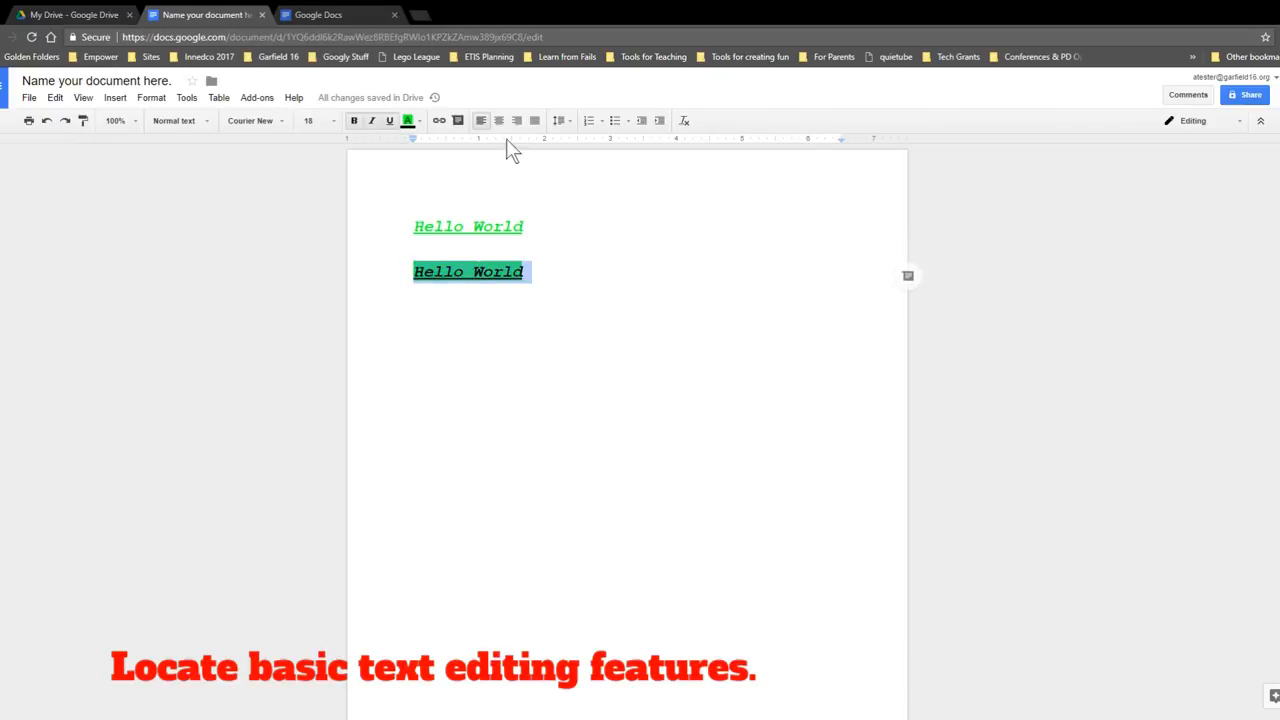
left_click(500, 121)
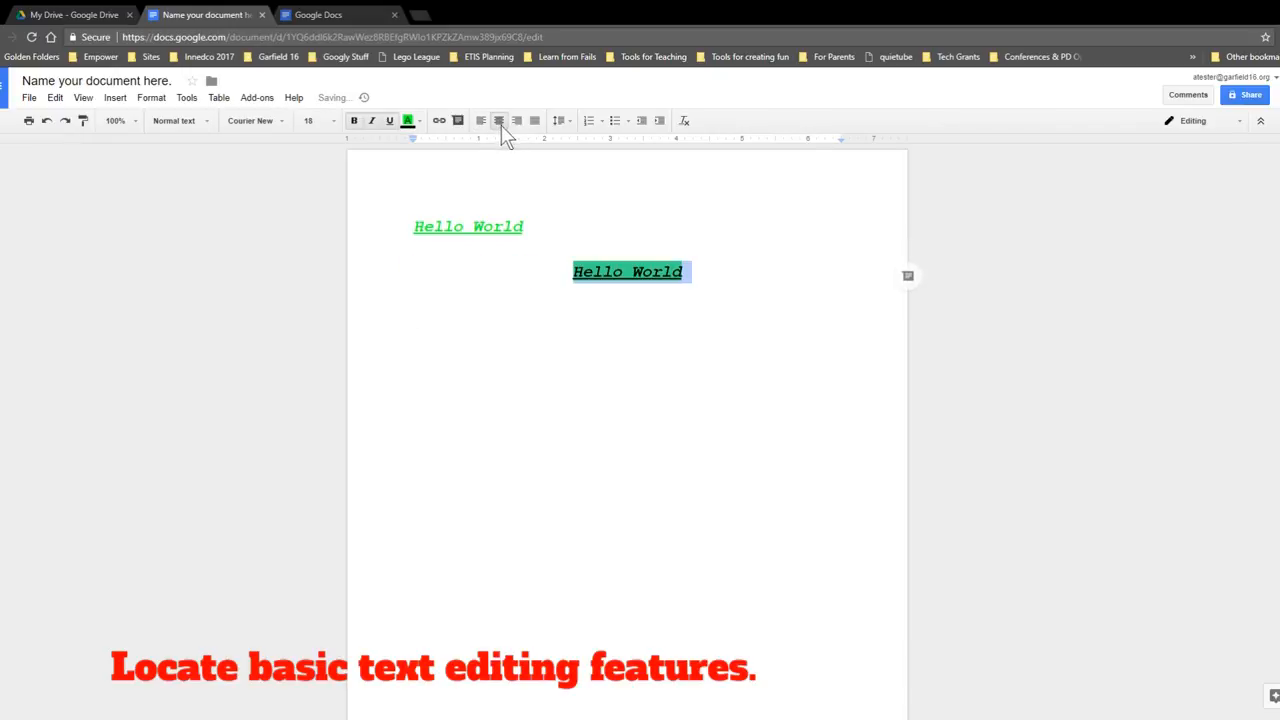
left_click(516, 121)
left_click(480, 121)
- Try single line spacing on both "Hello World" lines and the gap between them, and set it to Double
key("Up")
key("shift+Up")
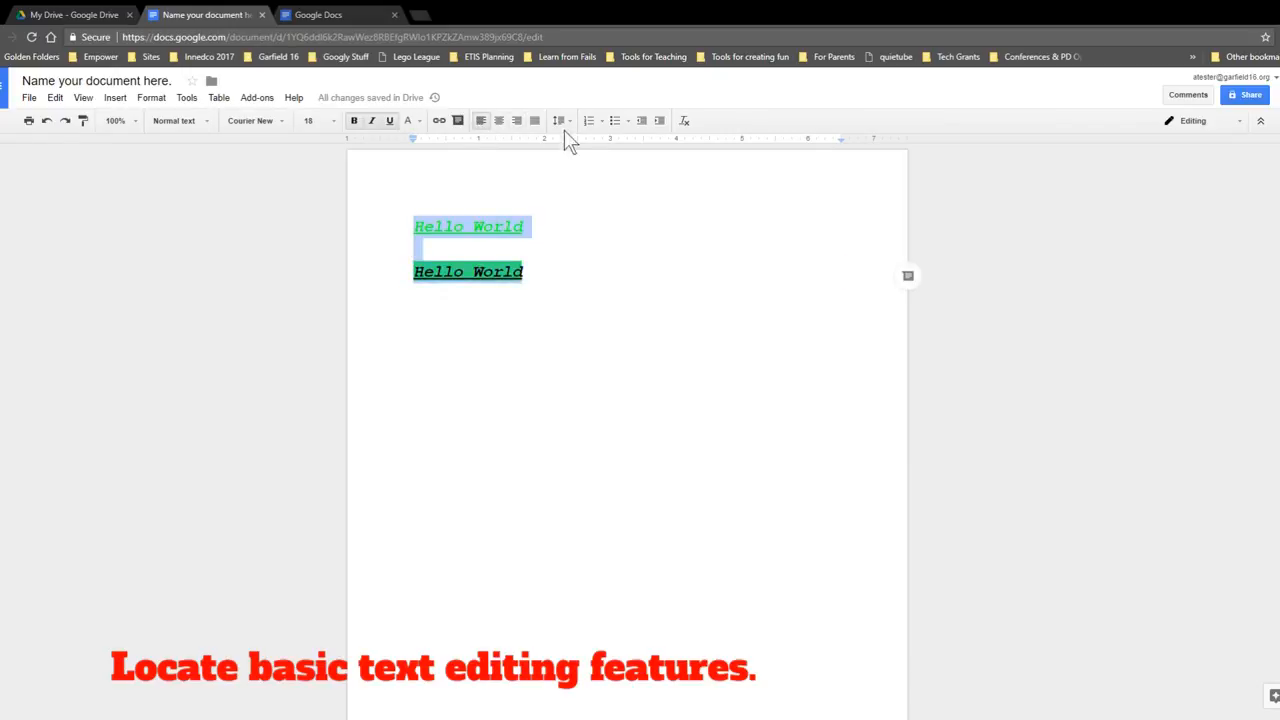
left_click(565, 121)
left_click(578, 143)
left_click(570, 124)
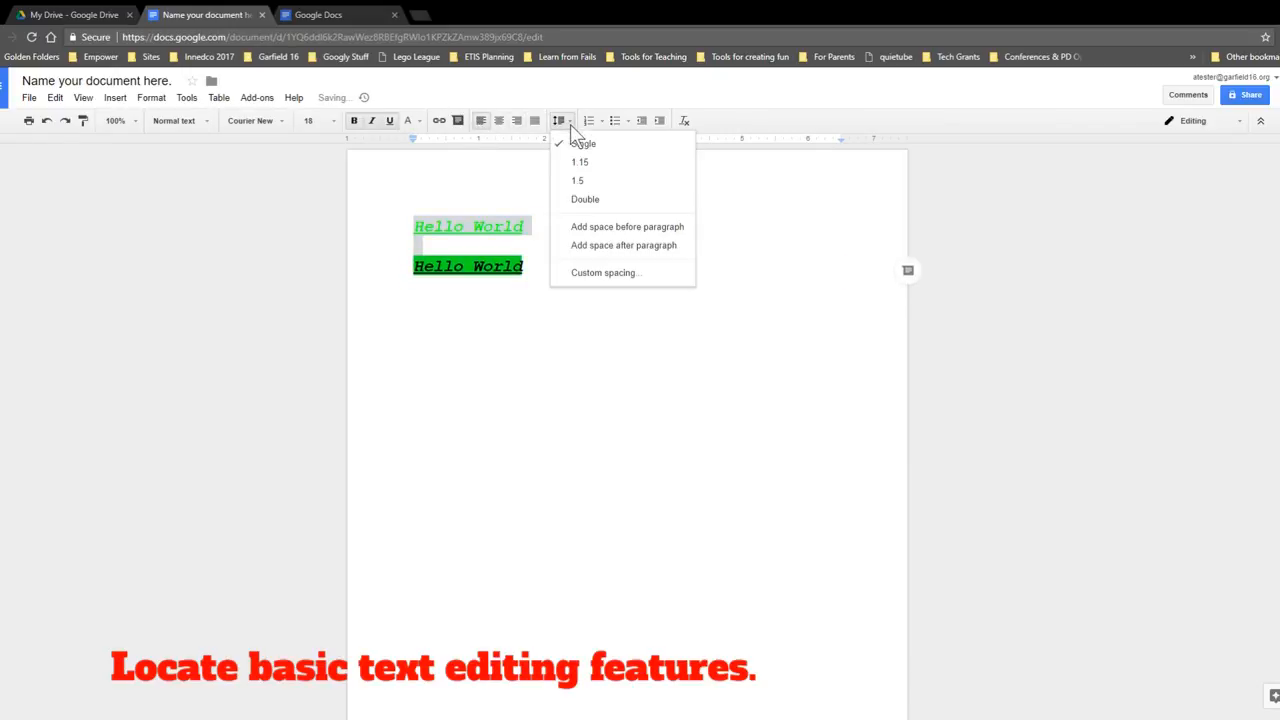
left_click(580, 199)
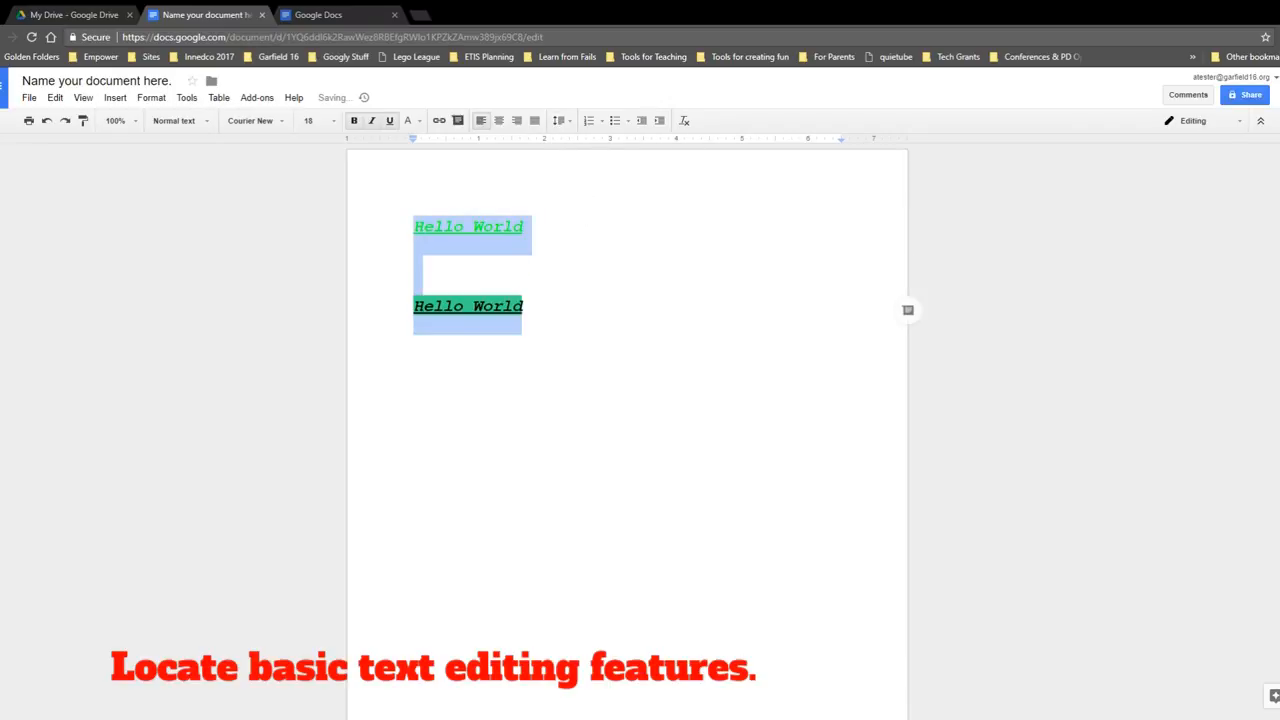
- Try a numbered list on the selected lines, convert them to a bulleted list, and look over the bullet styles
left_click(589, 120)
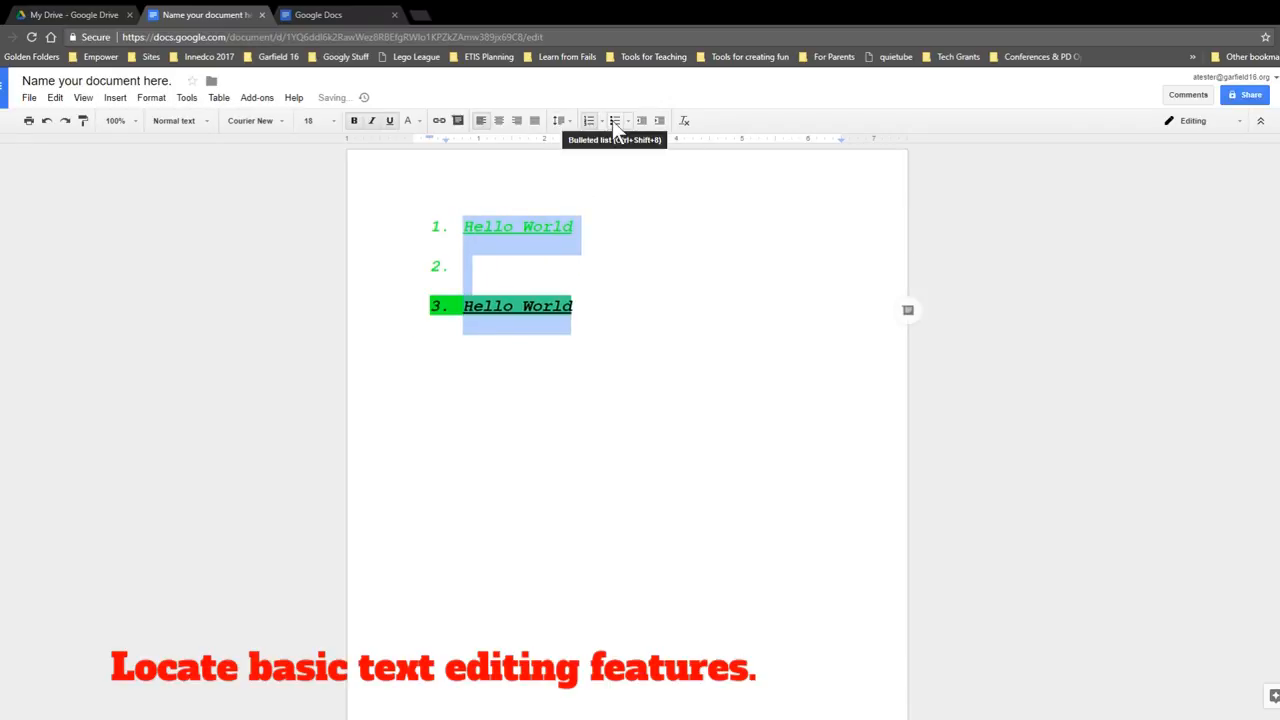
left_click(614, 121)
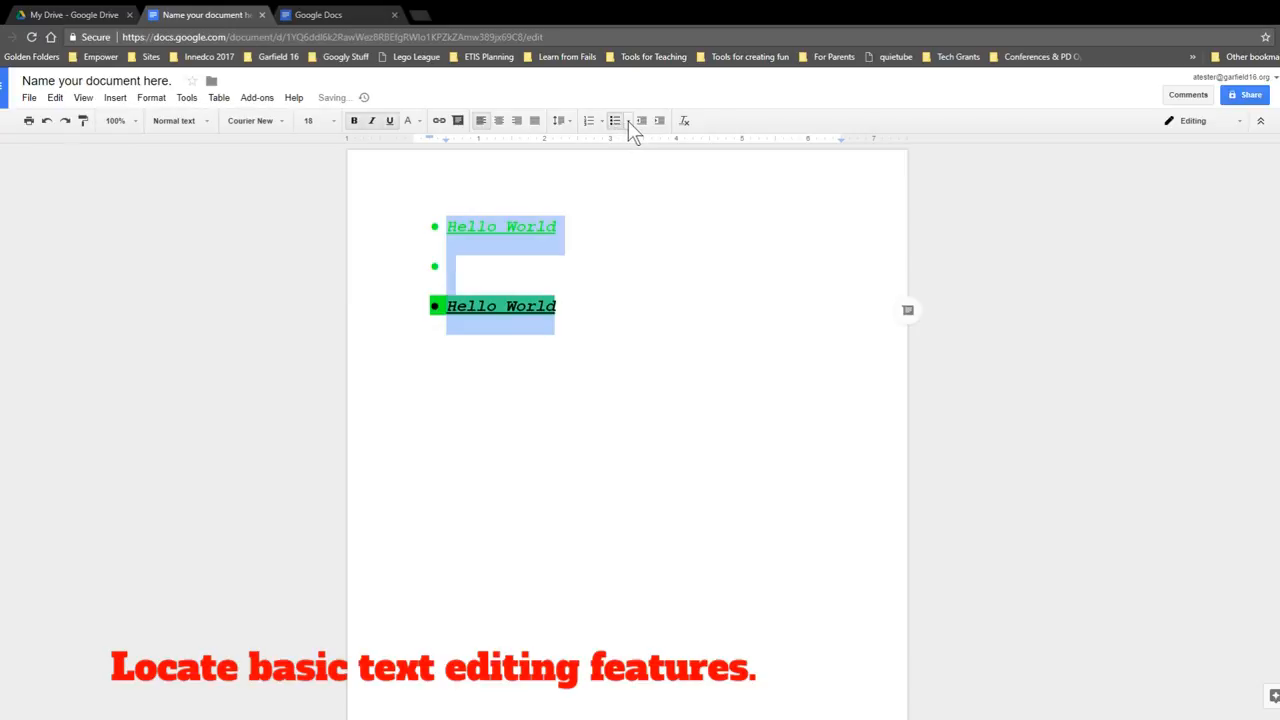
left_click(628, 121)
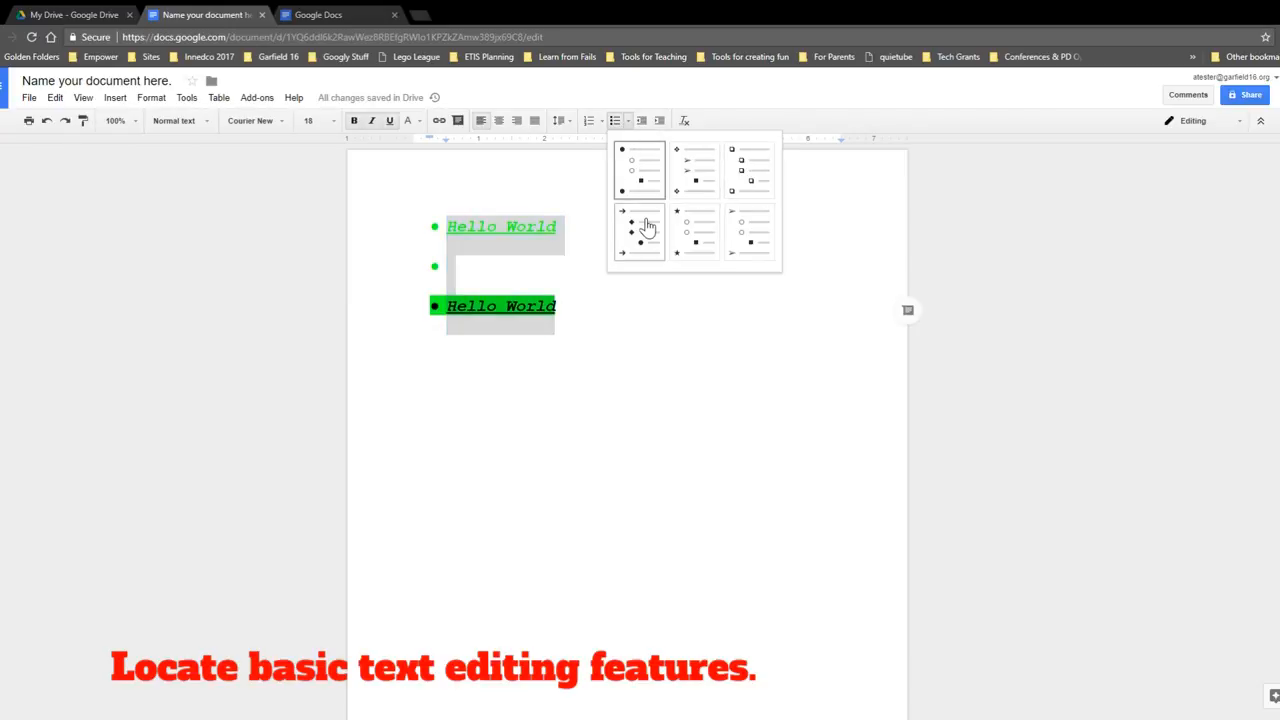
key("Escape")
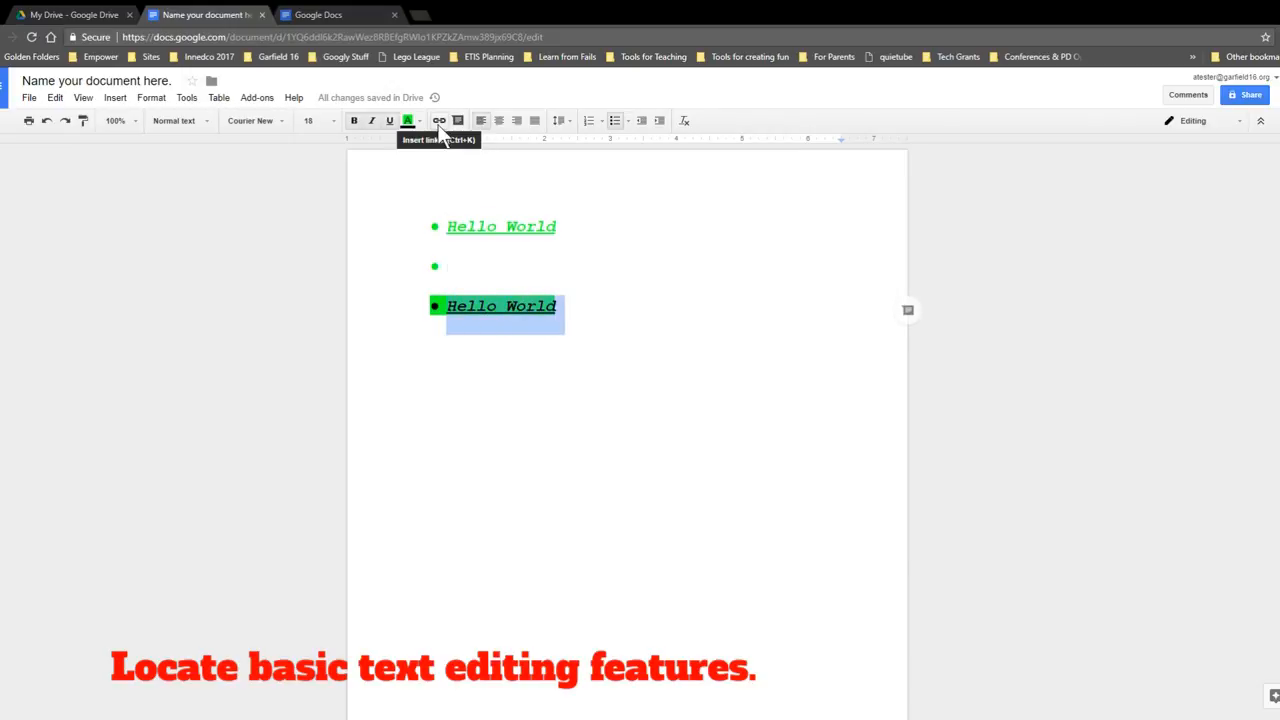
left_click(441, 121)
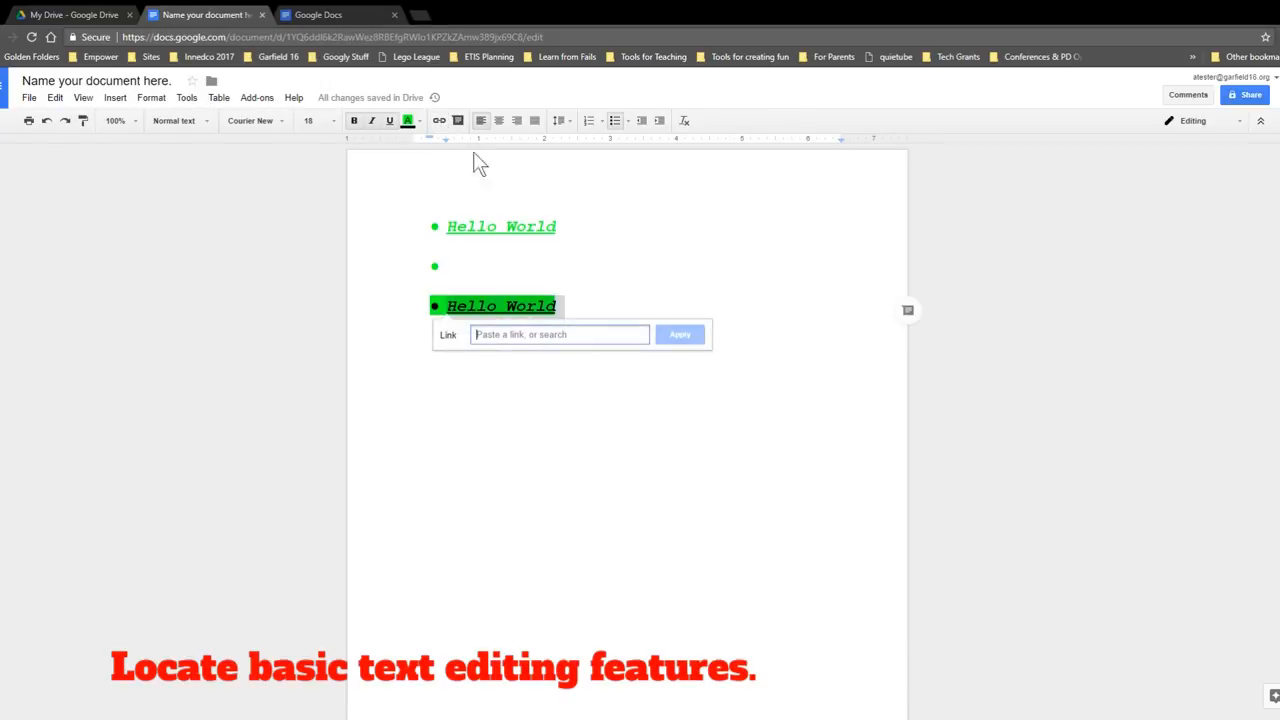
type("www.")
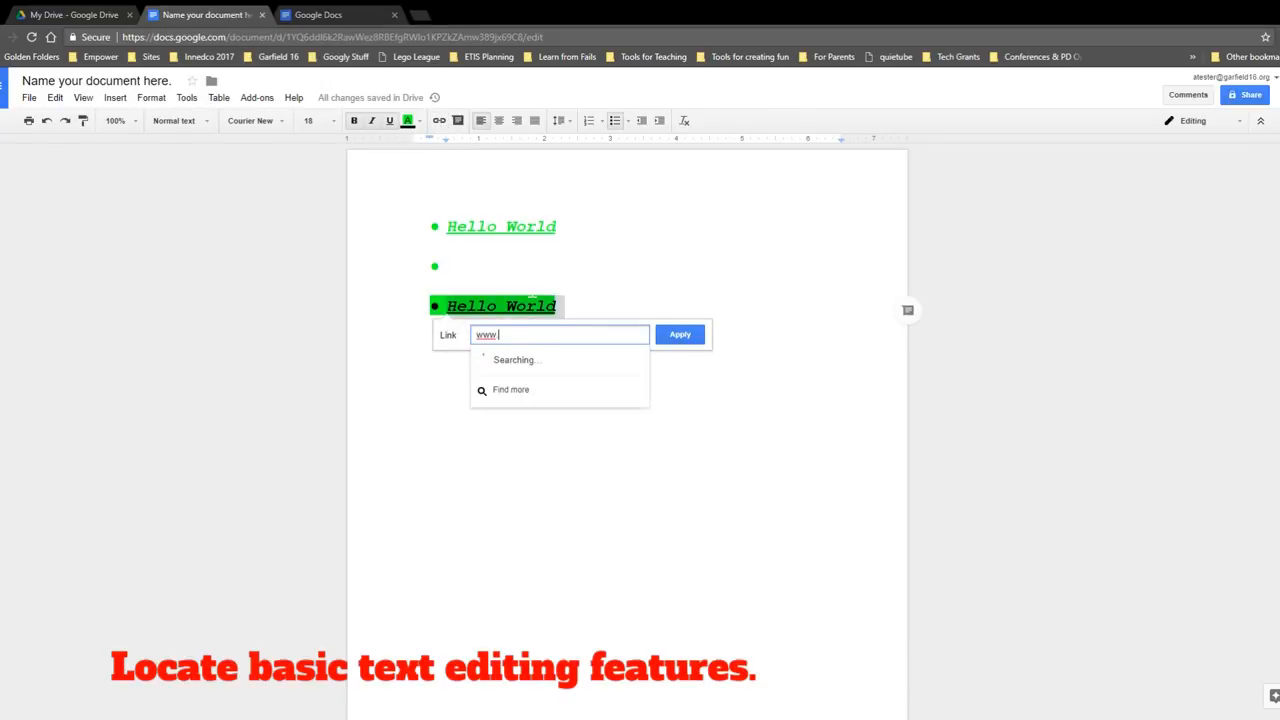
type("youtube.com")
left_click(684, 334)
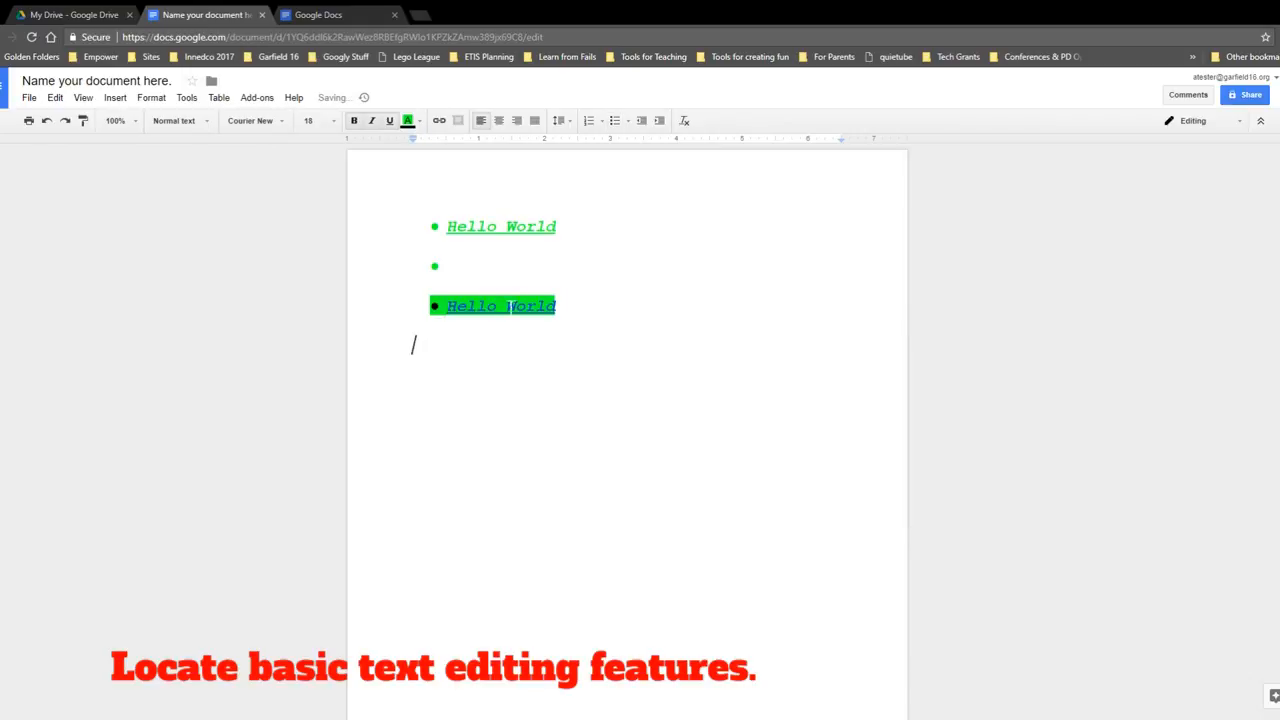
left_click(516, 330)
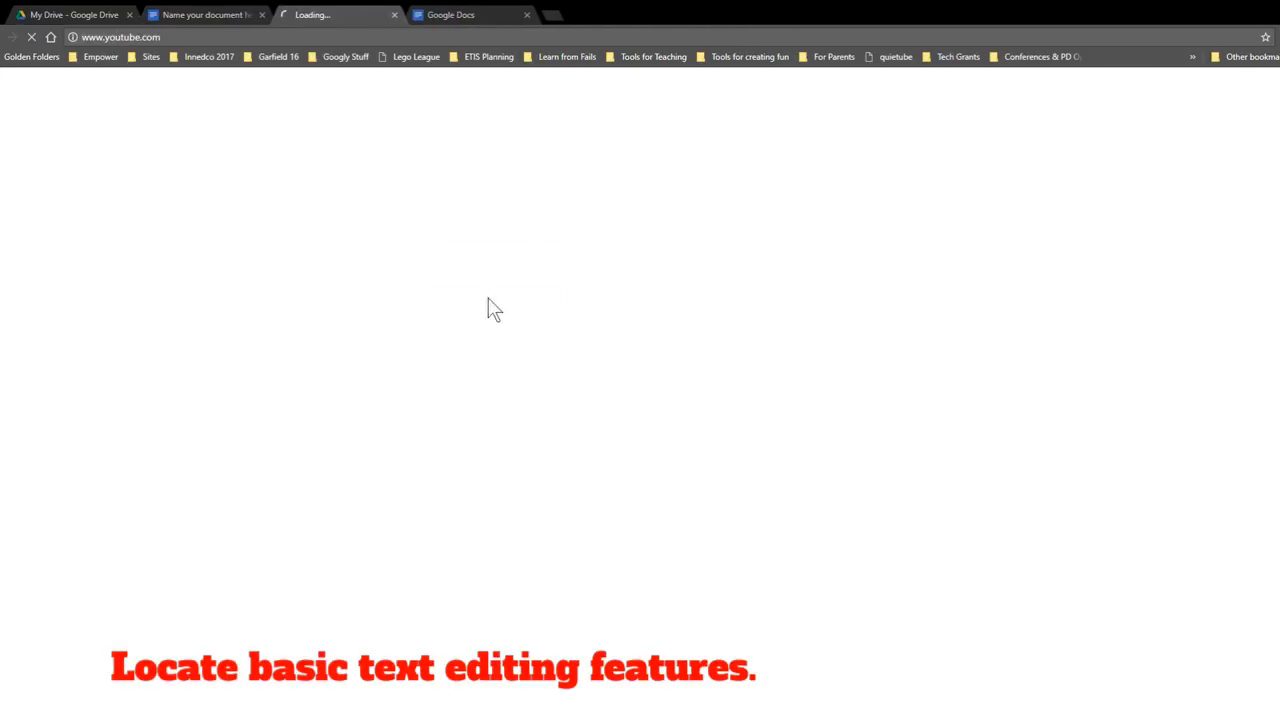
- Close the YouTube page and switch to the "Copy of End of Year Procedures" document
left_click(395, 16)
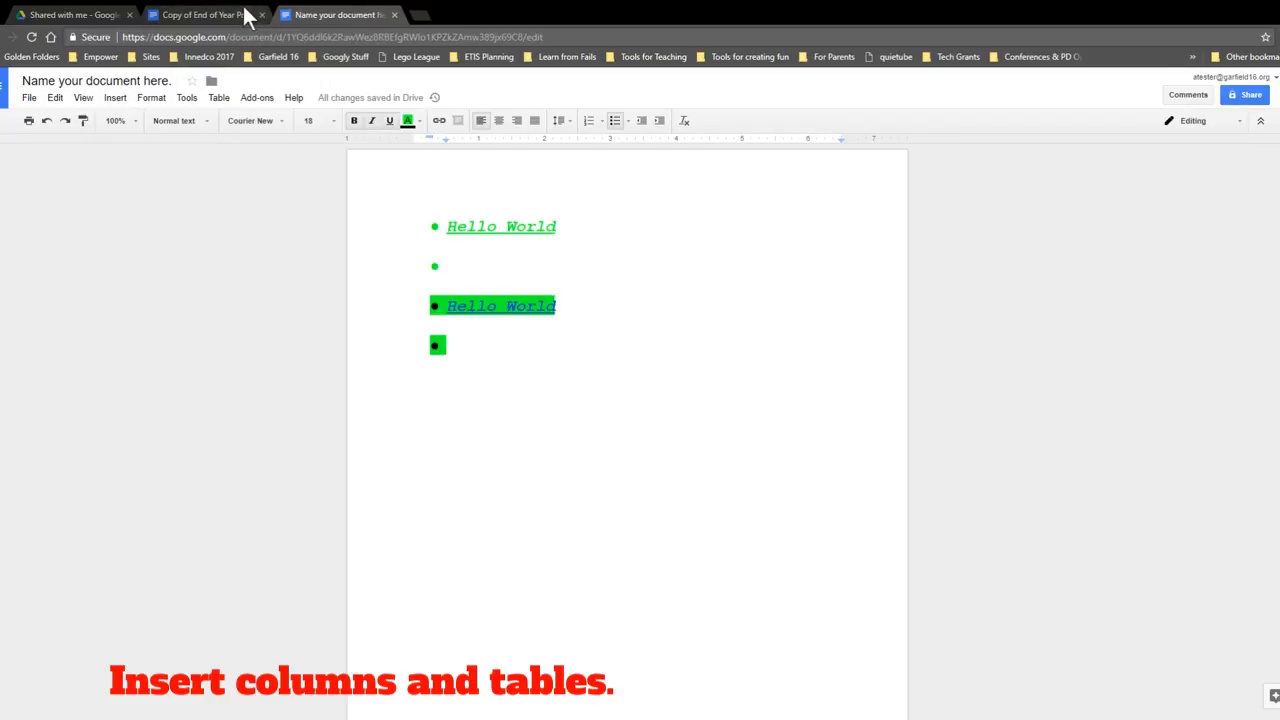
left_click(243, 10)
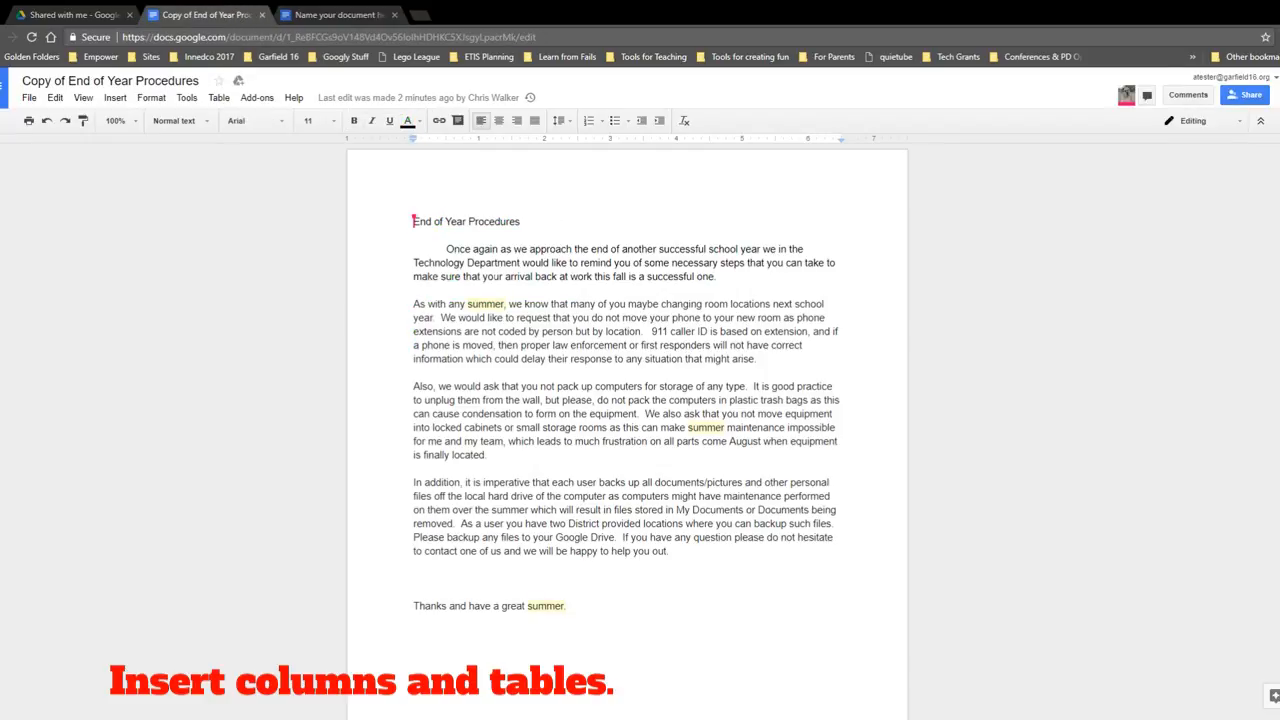
- Try a two-column layout on the four body paragraphs, and change it to three columns
left_click_drag(669, 551, 446, 249)
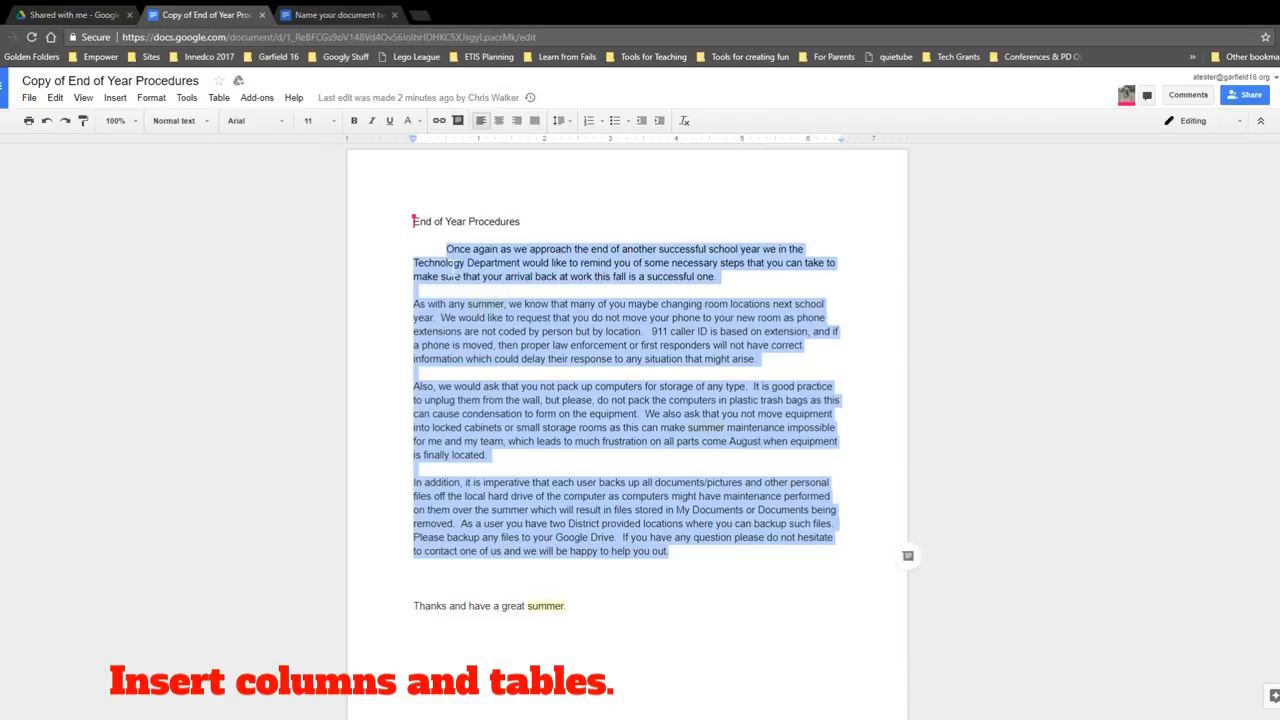
left_click(151, 97)
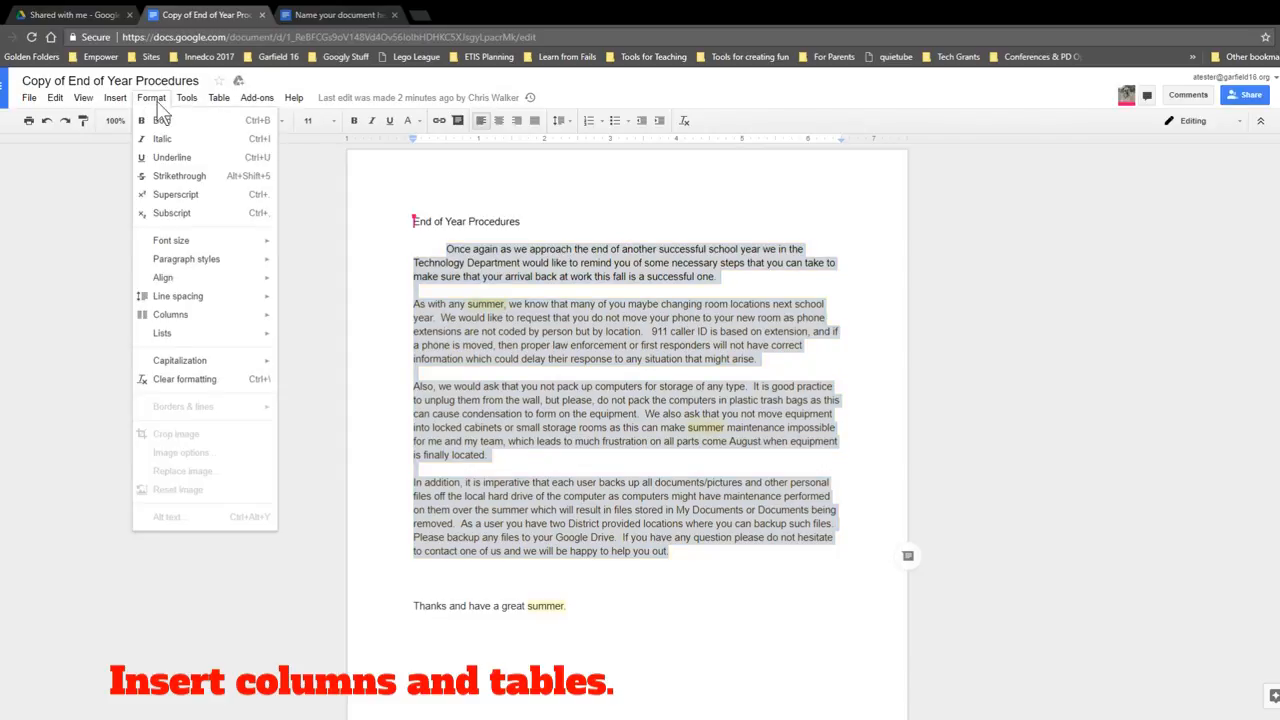
mouse_move(196, 316)
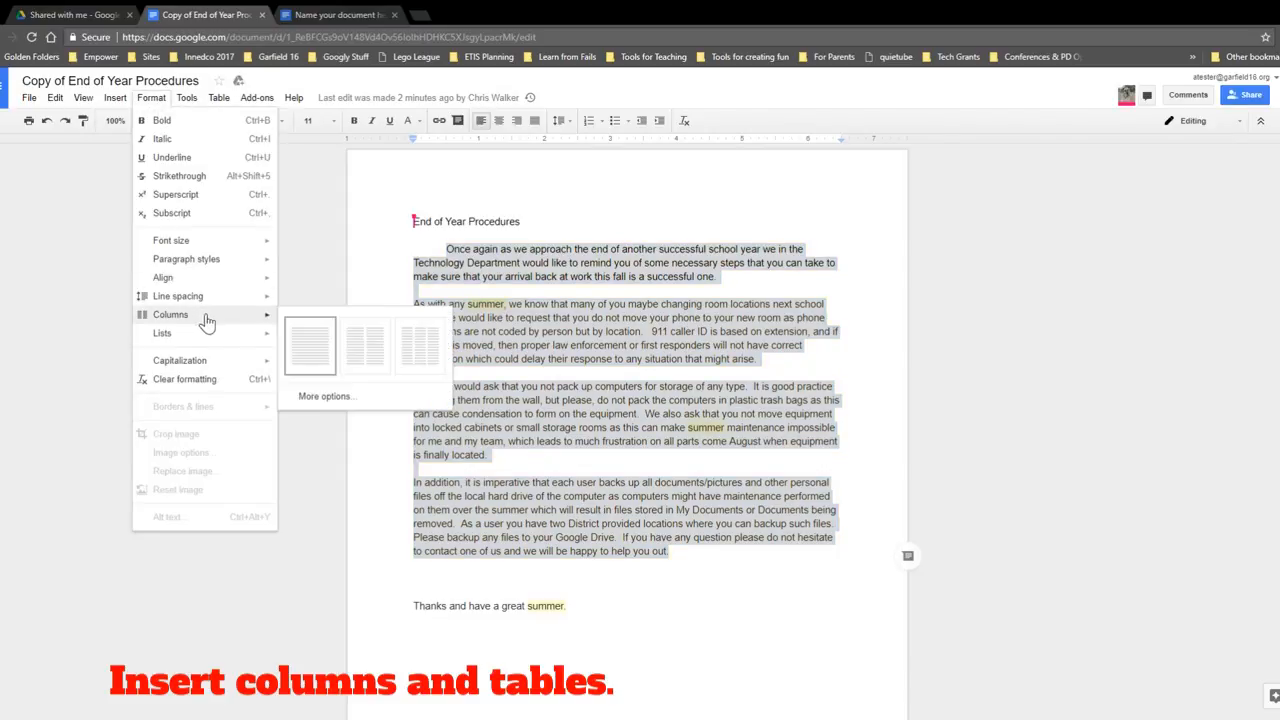
left_click(355, 345)
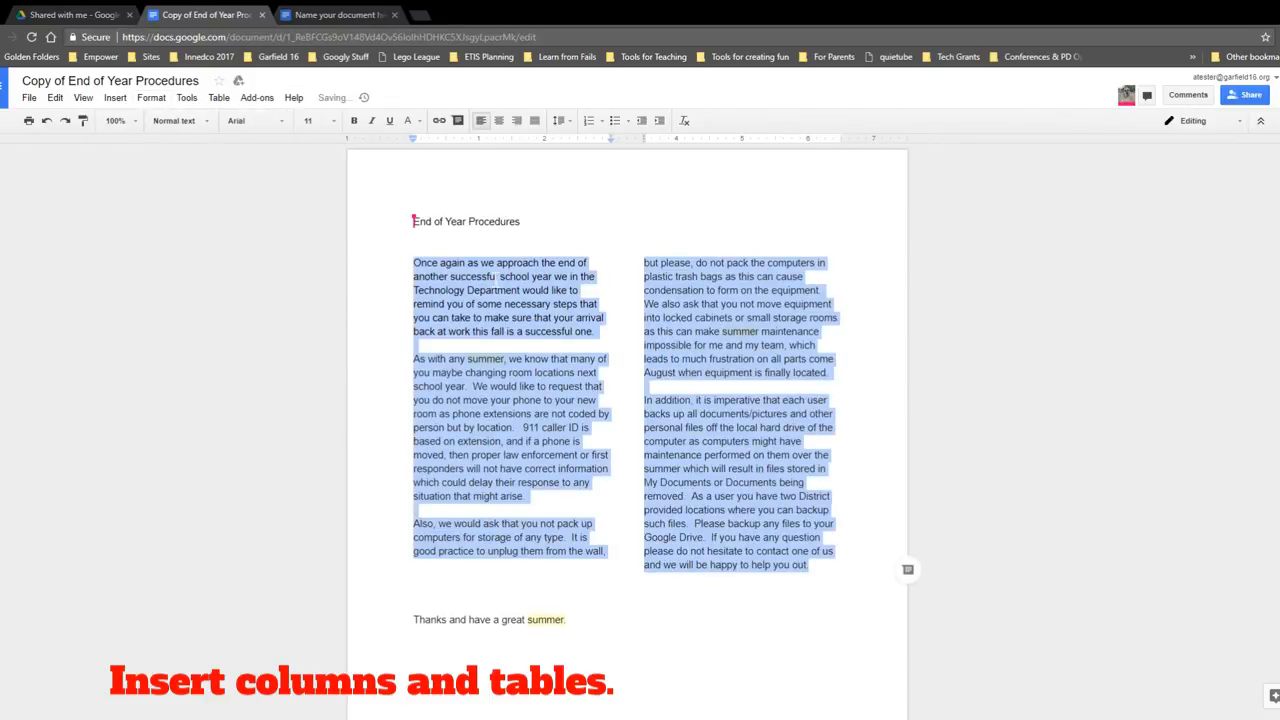
left_click(158, 98)
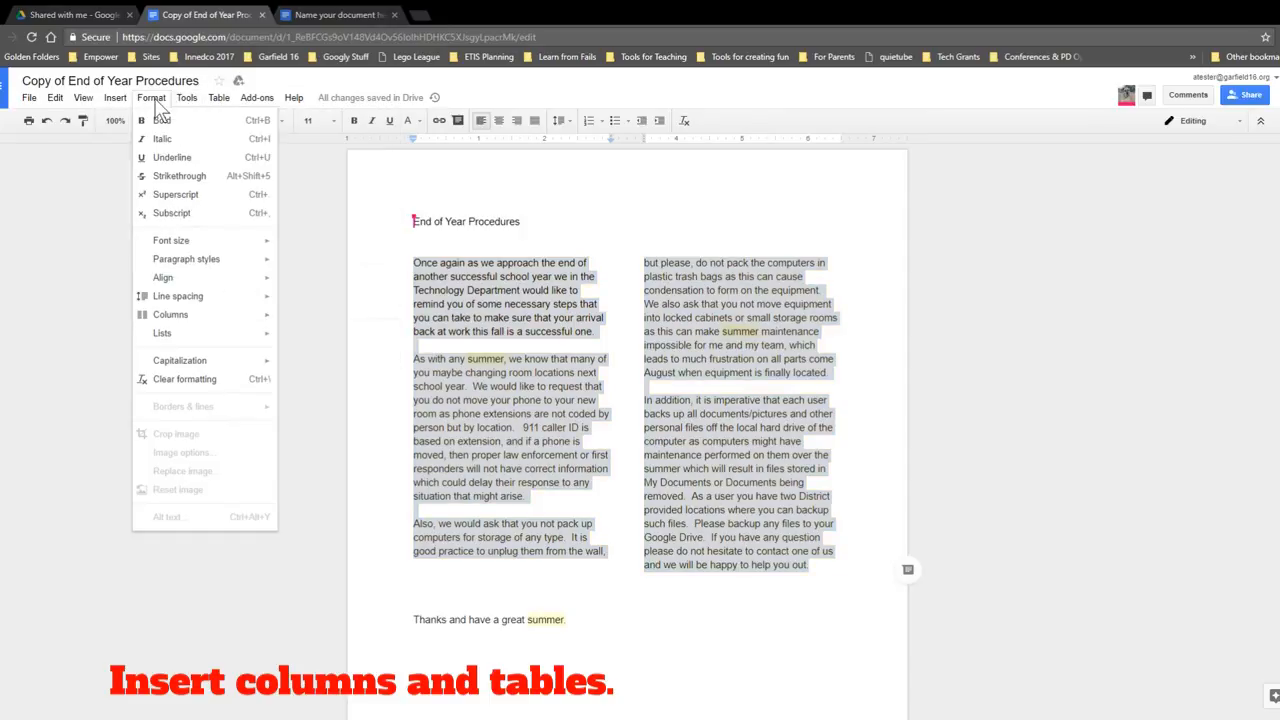
mouse_move(205, 316)
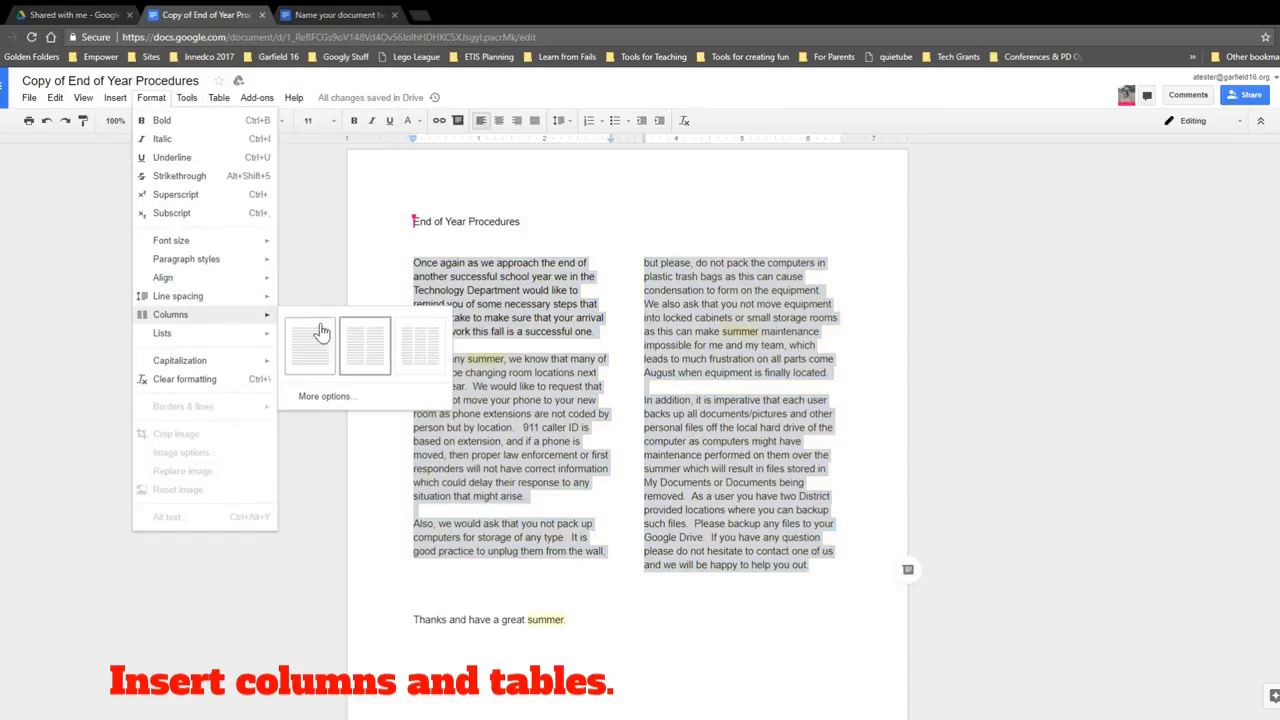
left_click(421, 346)
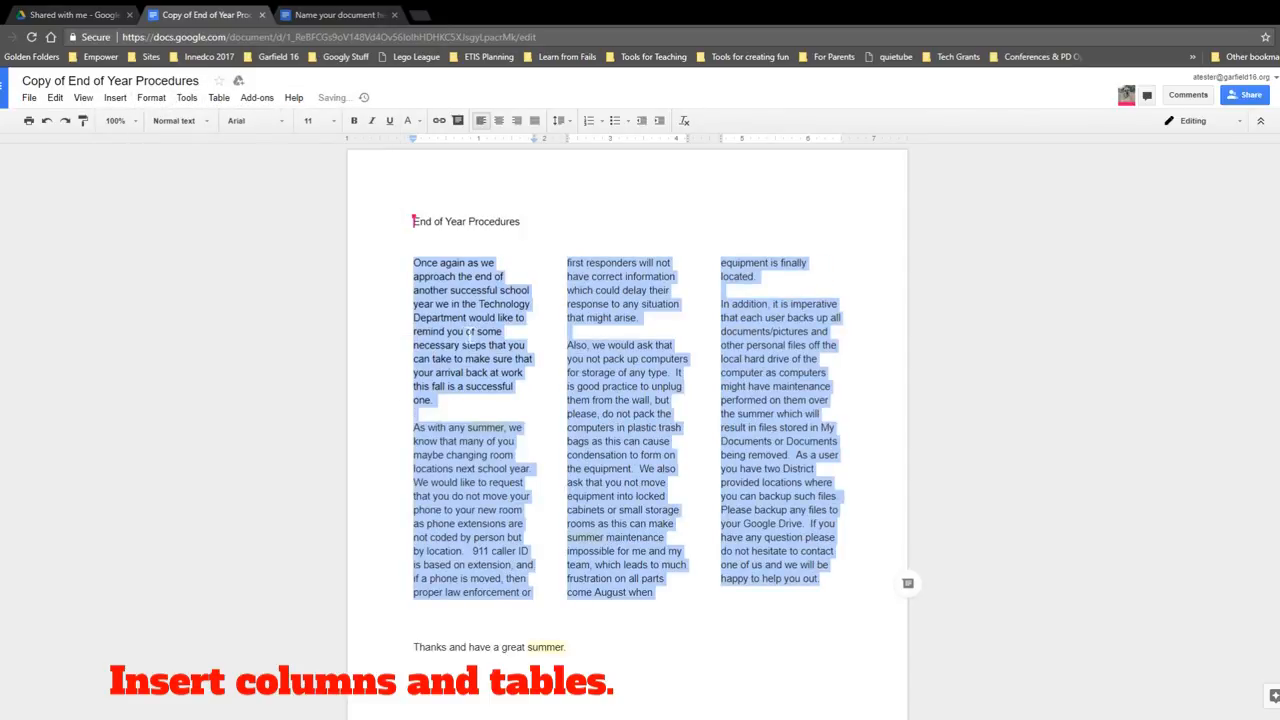
- Add "start yping more...." after the first column's last line and "here this co" after the second column's last line
left_click(535, 593)
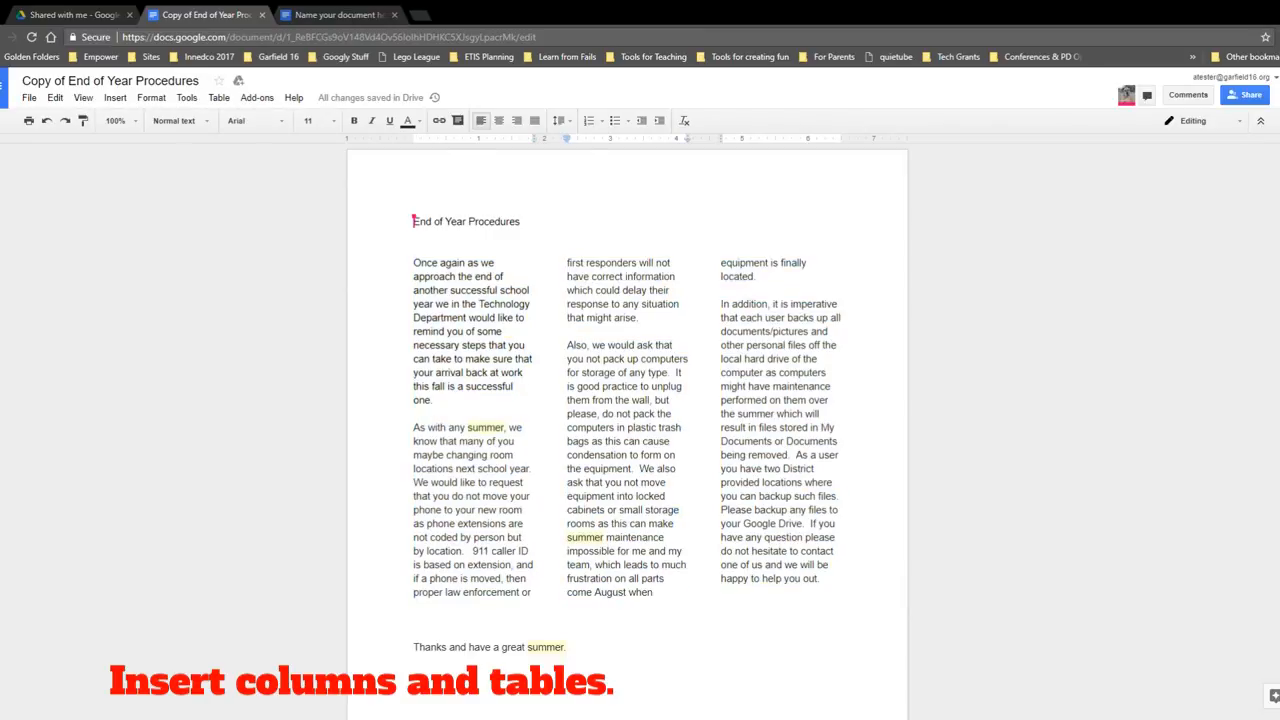
key("Return")
key("BackSpace")
type("s")
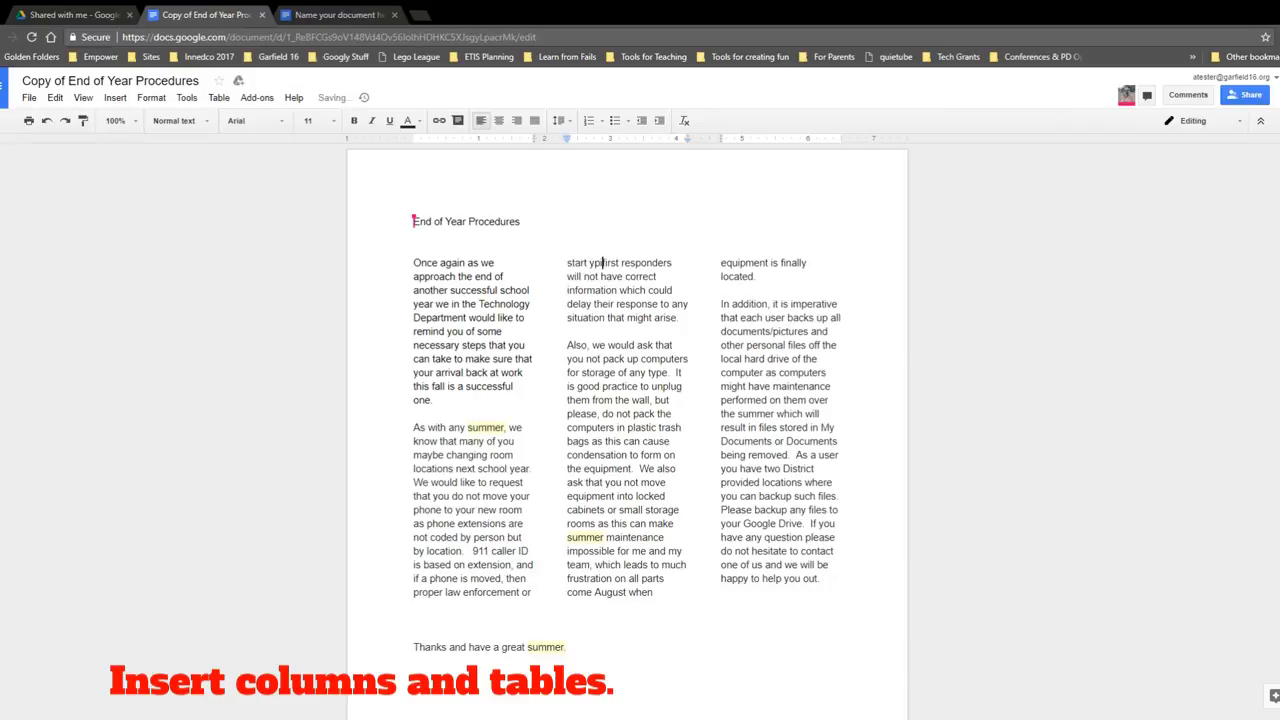
type("tart yping more.... ")
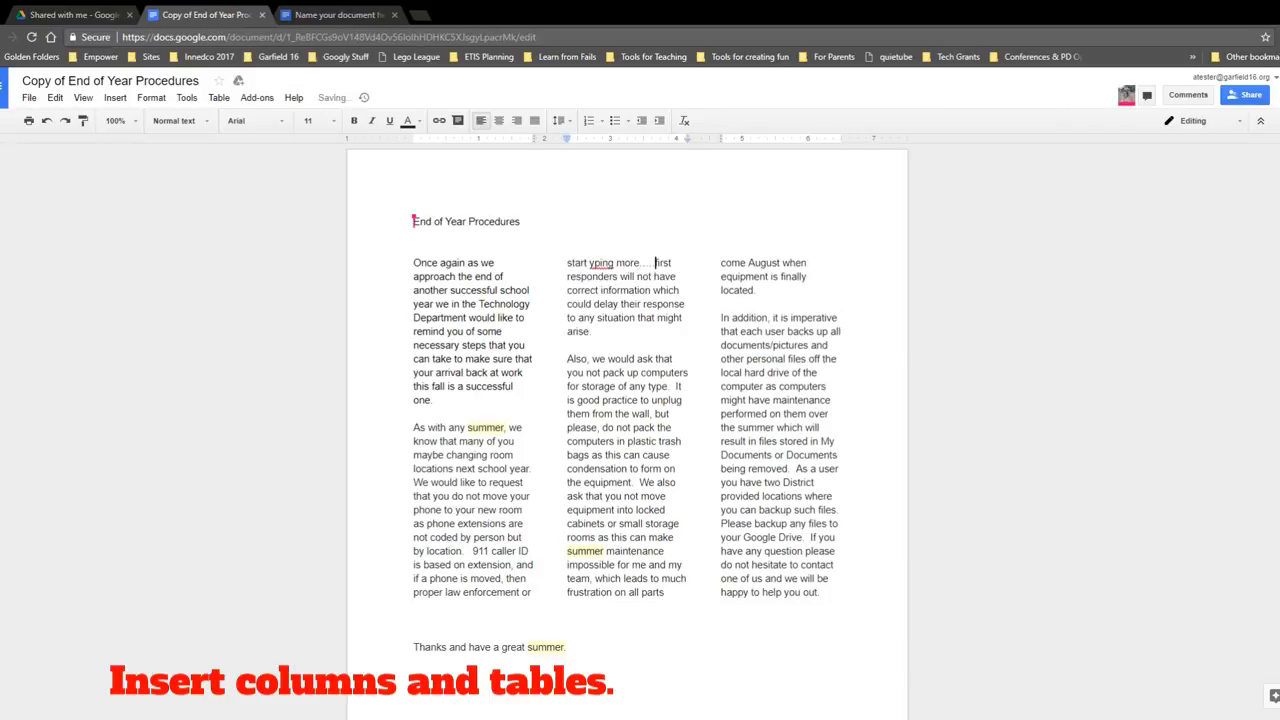
type("here this")
type(" co")
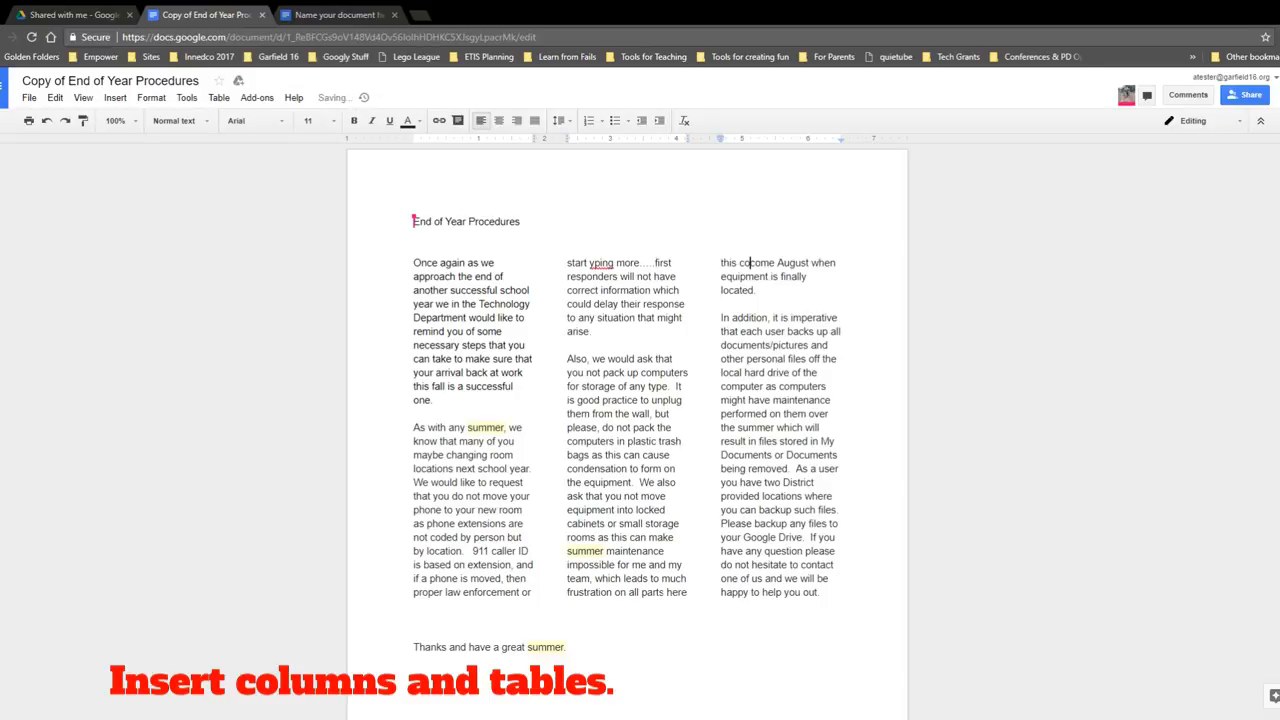
- Insert "this columjn spills to this column" within the last line of the second column to show text flowing over
left_click(656, 592)
type("his colu")
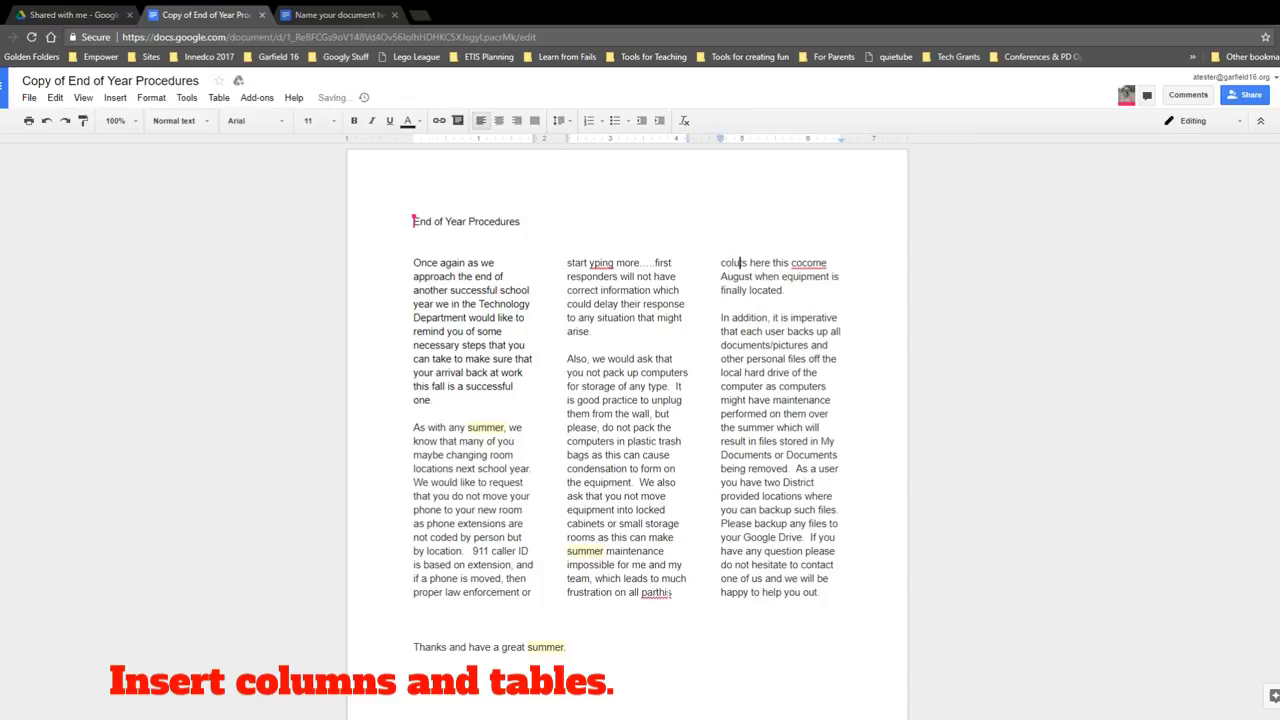
type("mjn spo")
key("BackSpace")
type("ill")
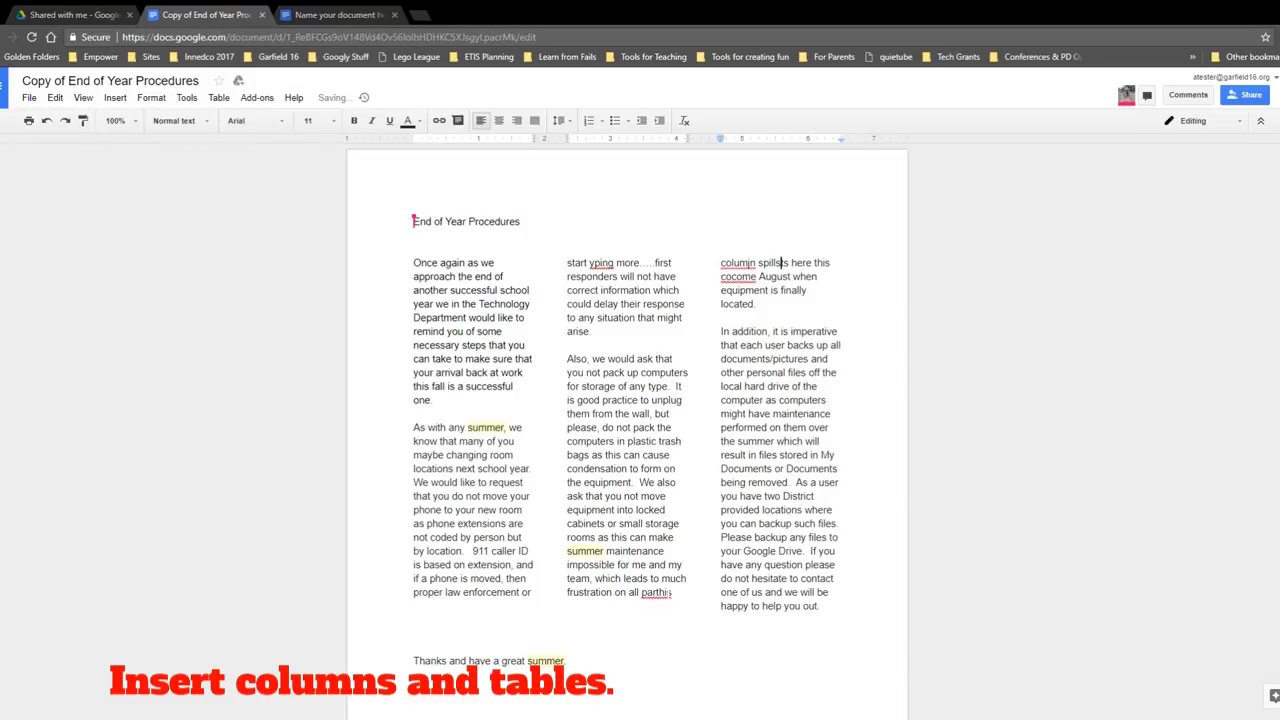
type("s to this column")
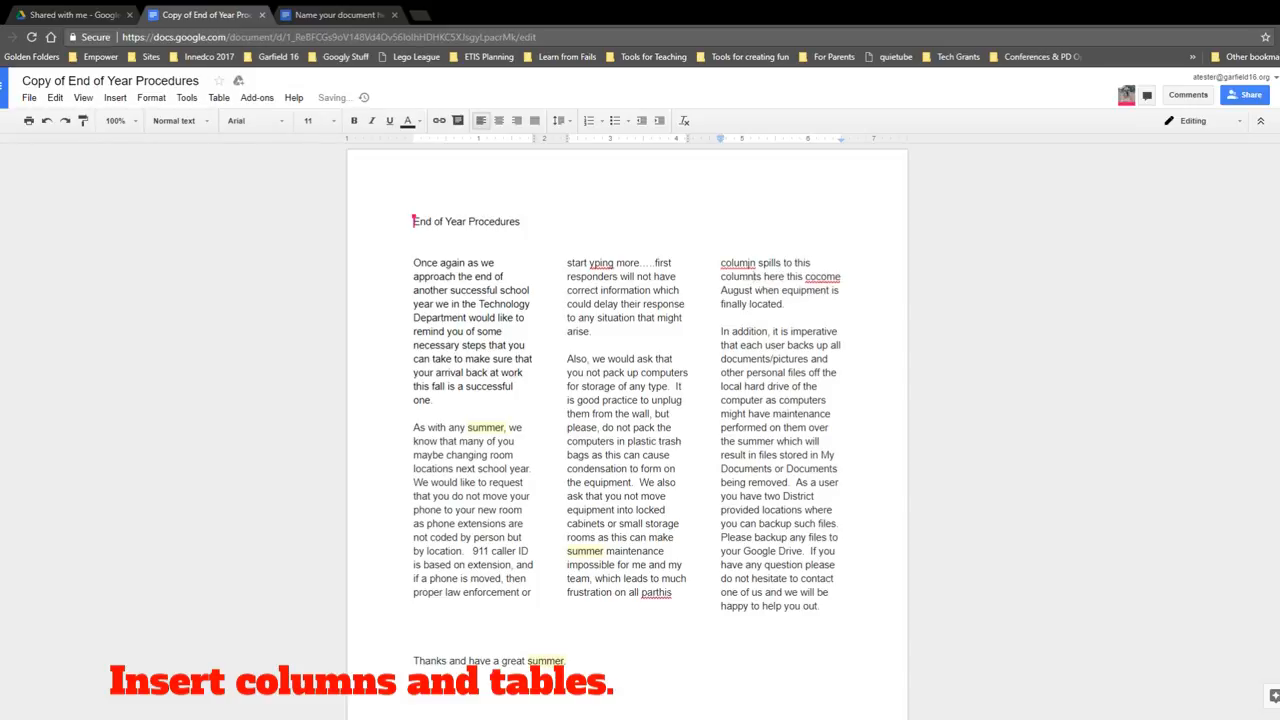
- Undo all the text added to the columns and the column layouts of the body paragraphs
left_click(50, 124)
left_click(50, 124)
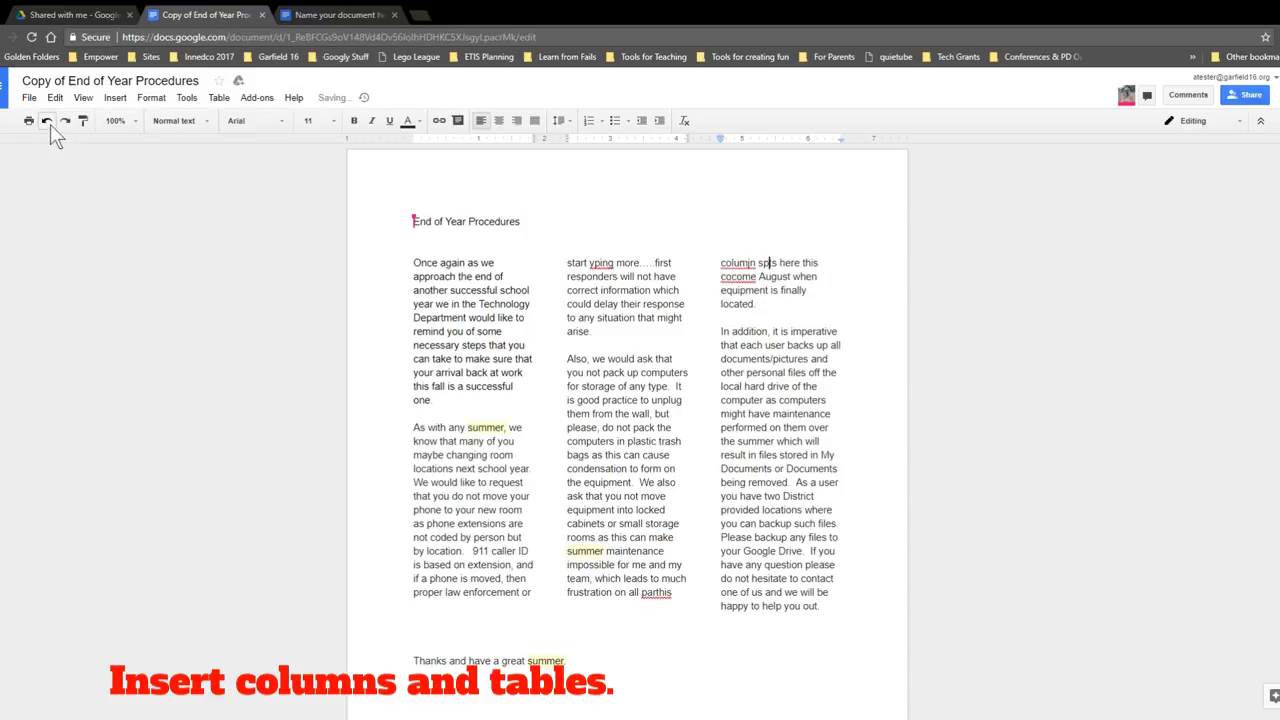
left_click(50, 124)
left_click(50, 124)
left_click(50, 124)
left_click(50, 124)
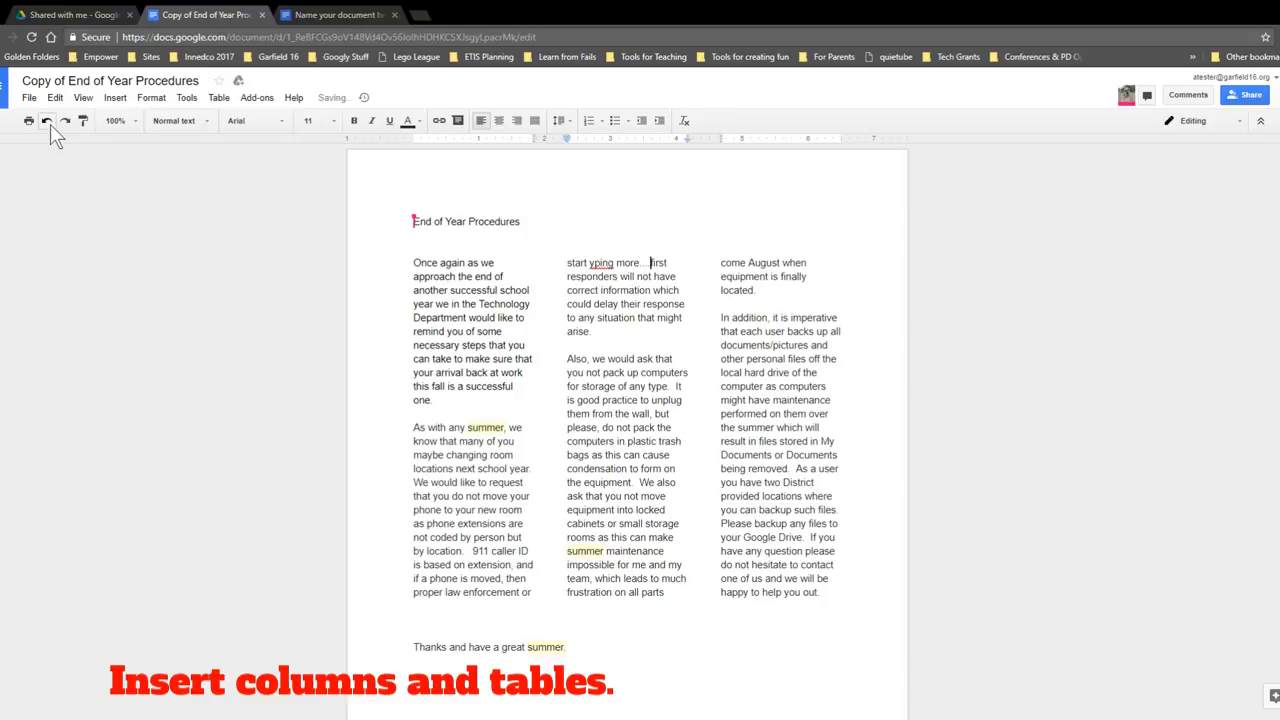
left_click(48, 121)
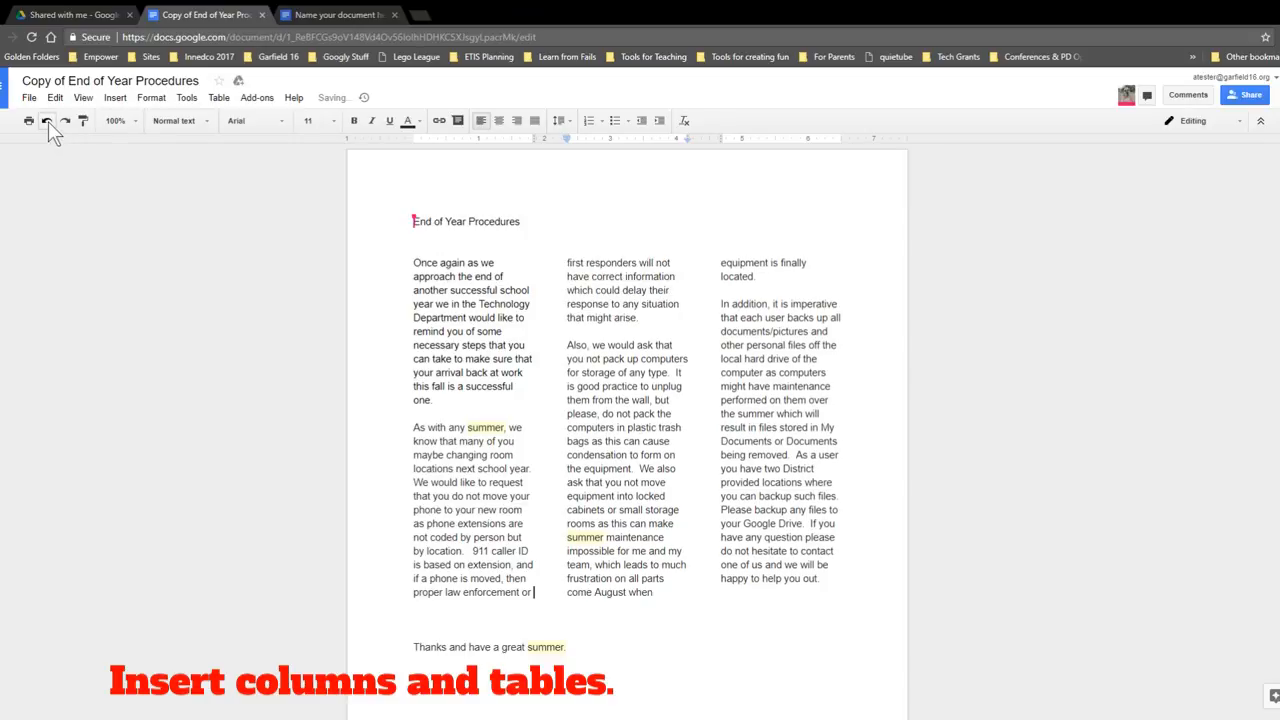
left_click(48, 121)
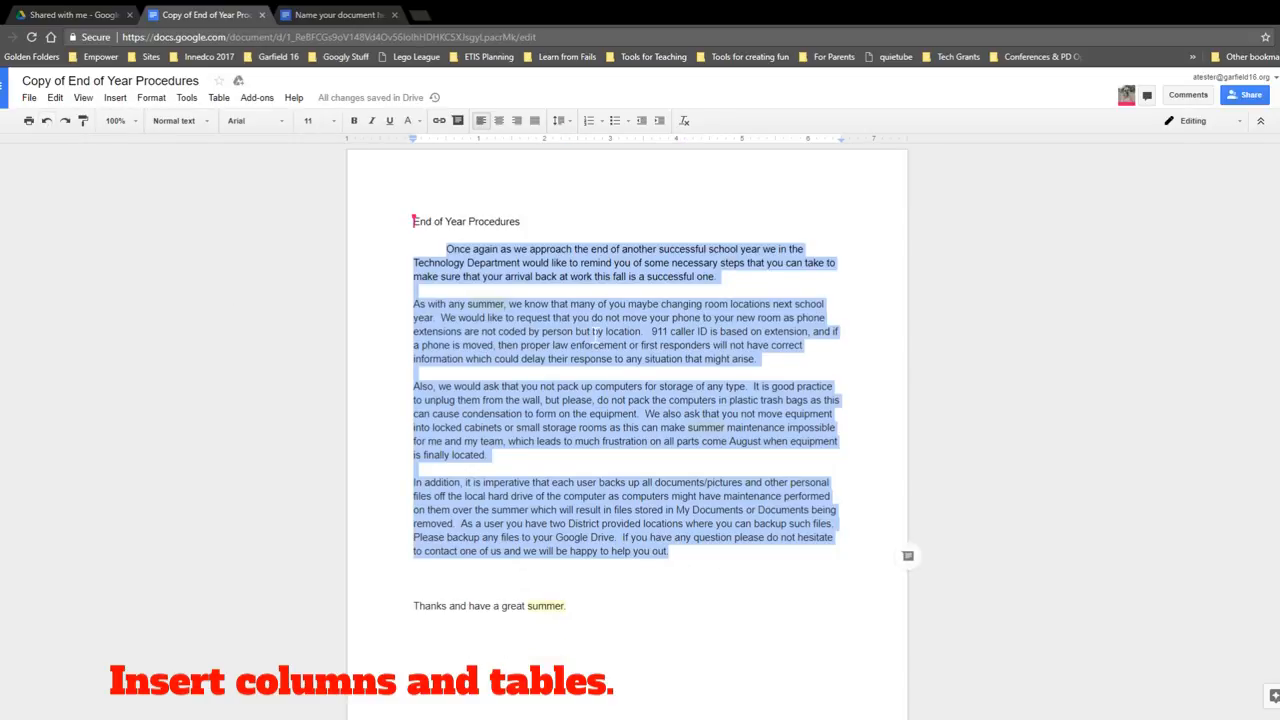
- Insert a 3 x 3 table on a new line below the closing sentence "Thanks and have a great summer."
left_click(566, 602)
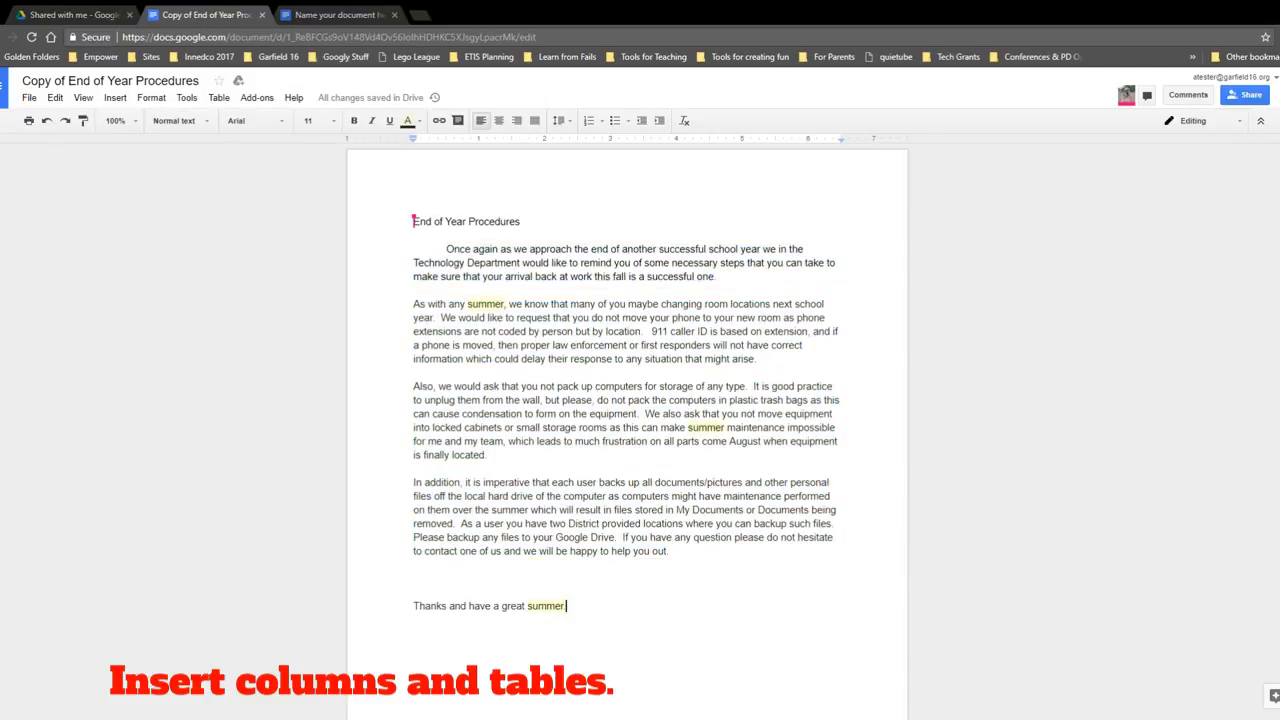
key("Return")
left_click(212, 97)
mouse_move(289, 122)
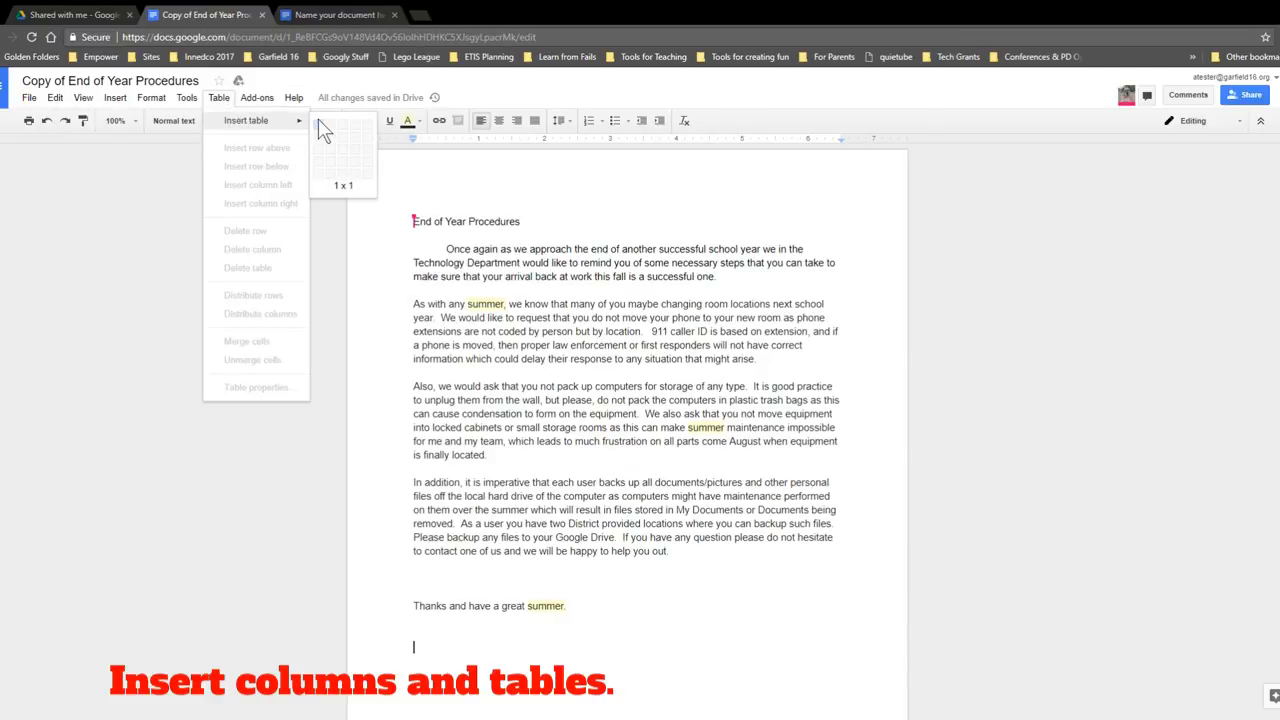
left_click(115, 97)
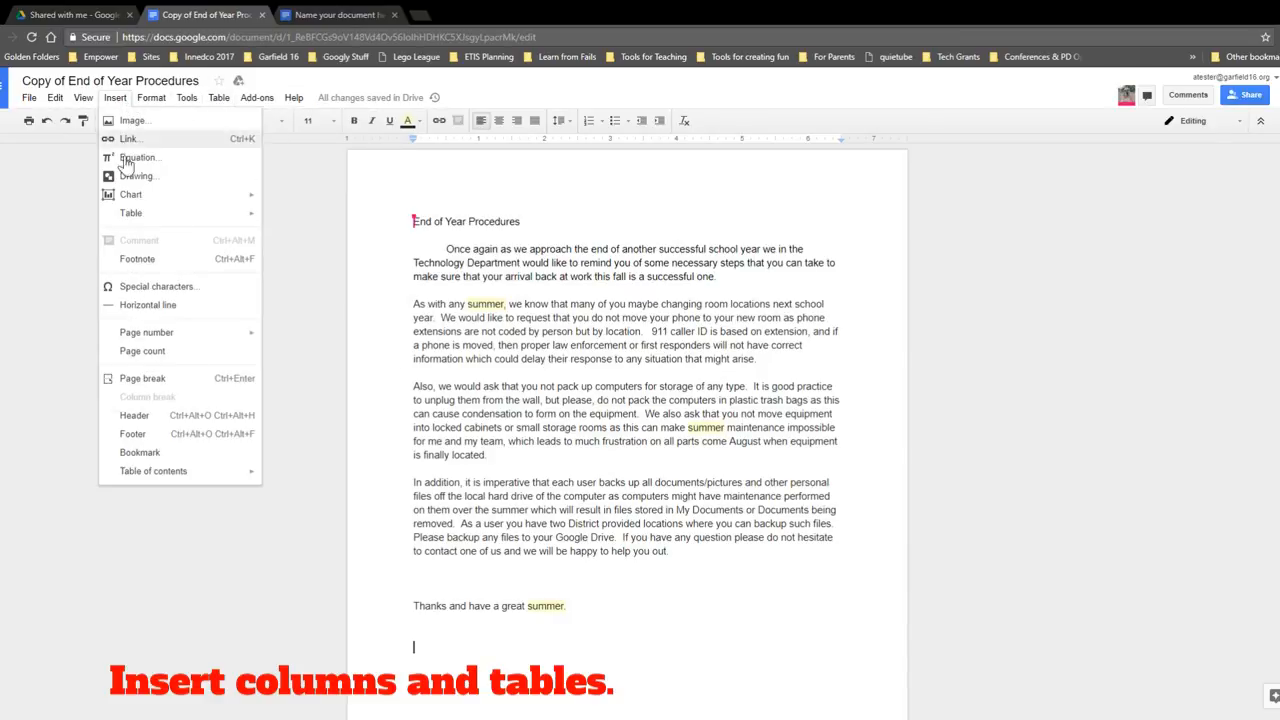
mouse_move(198, 215)
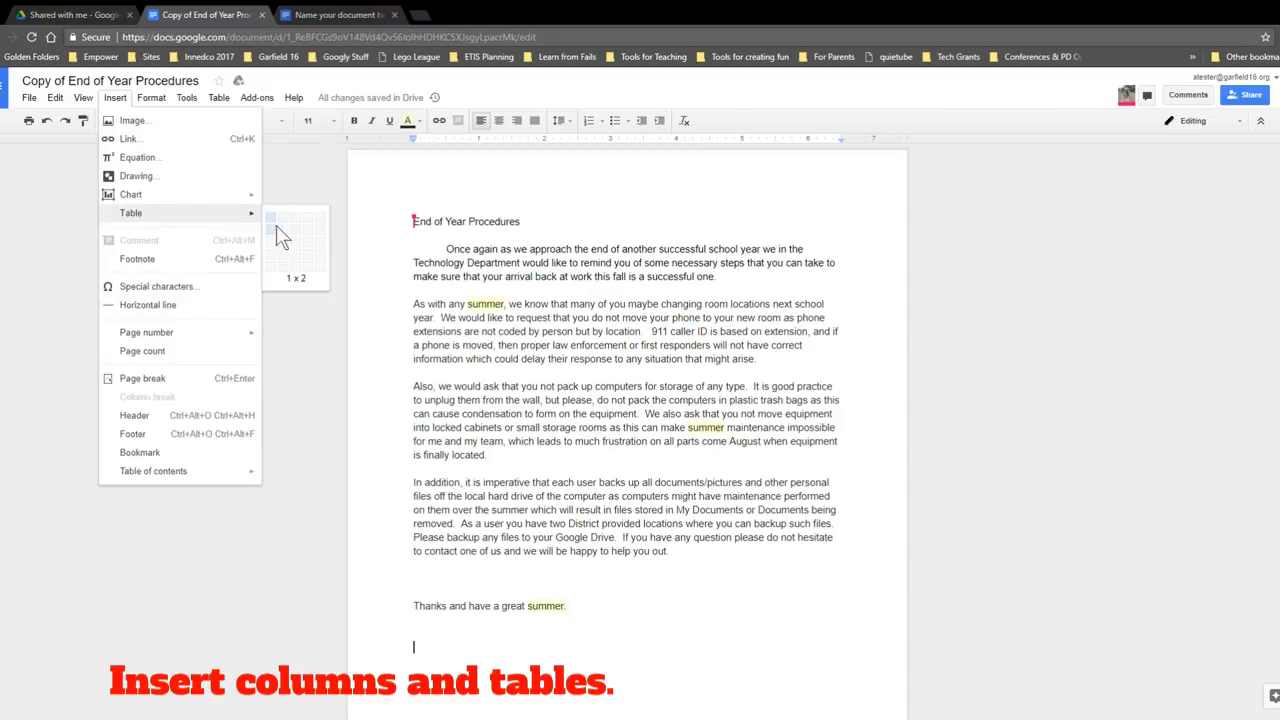
left_click(294, 244)
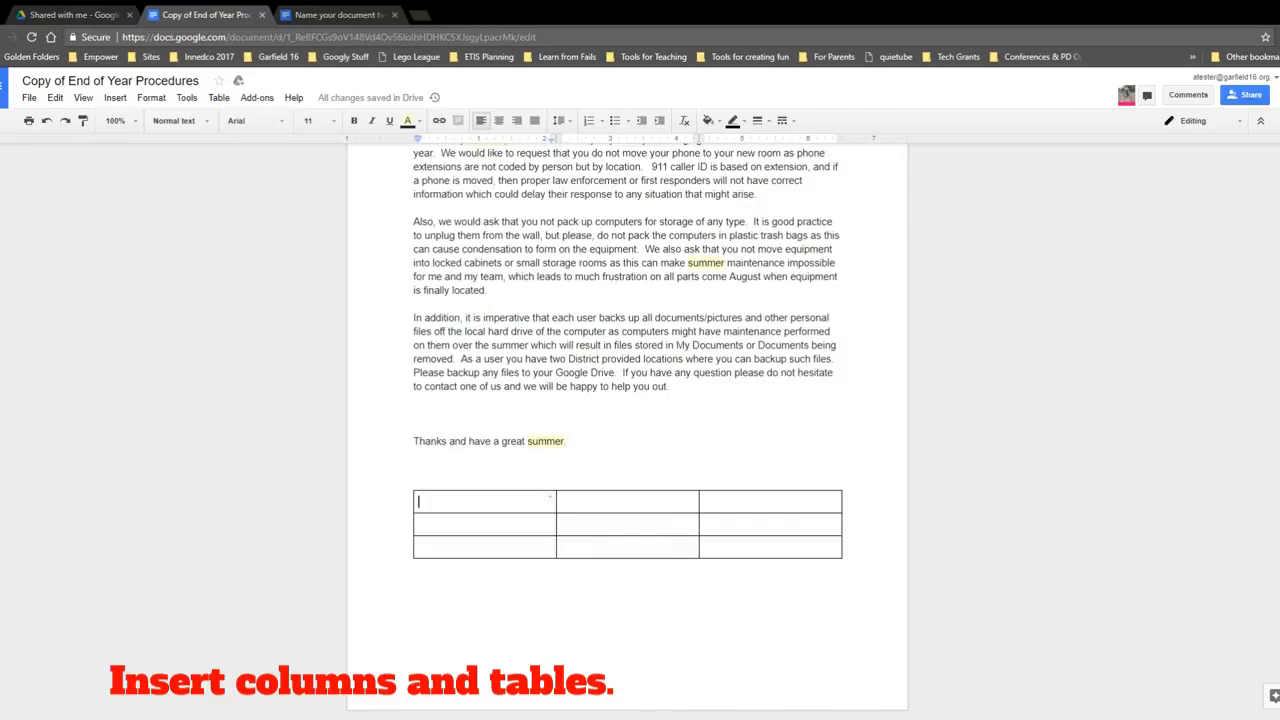
- Fill the table's first row with the headings "List 1", "List 2" and "List 3"
type("List 1")
key("Tab")
type("List")
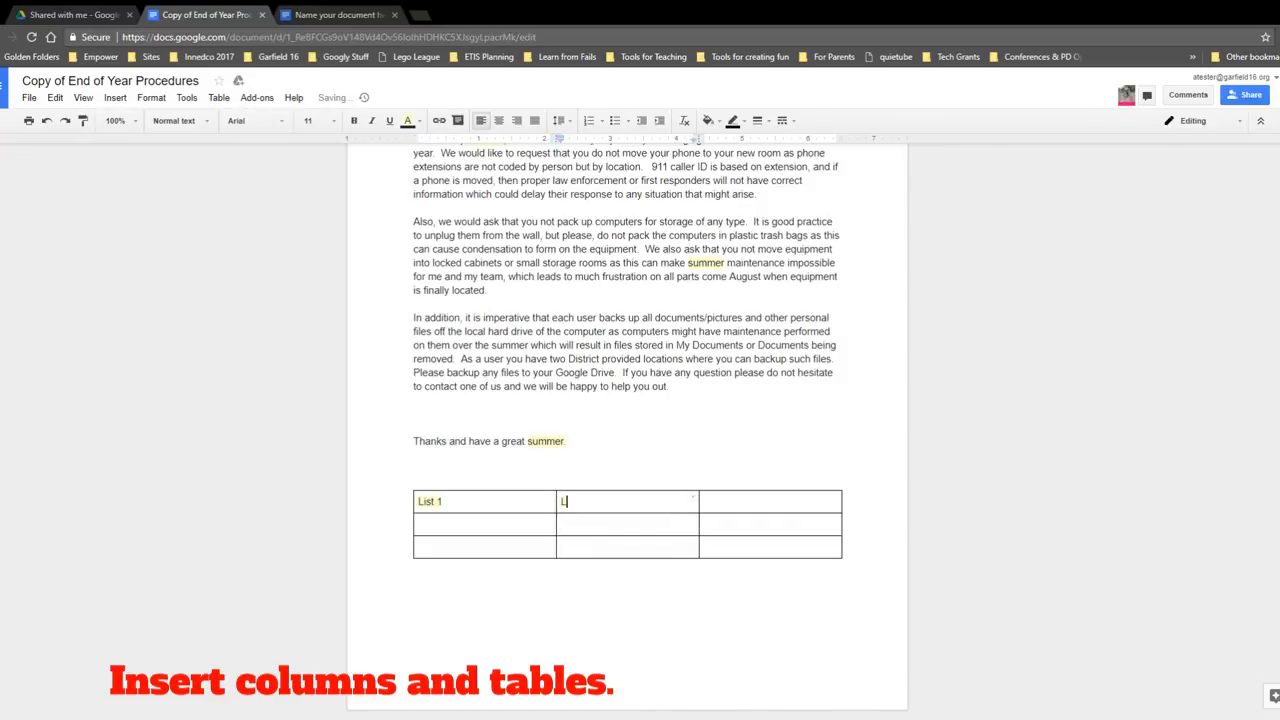
type(" 2")
key("Tab")
type("List")
key("Tab")
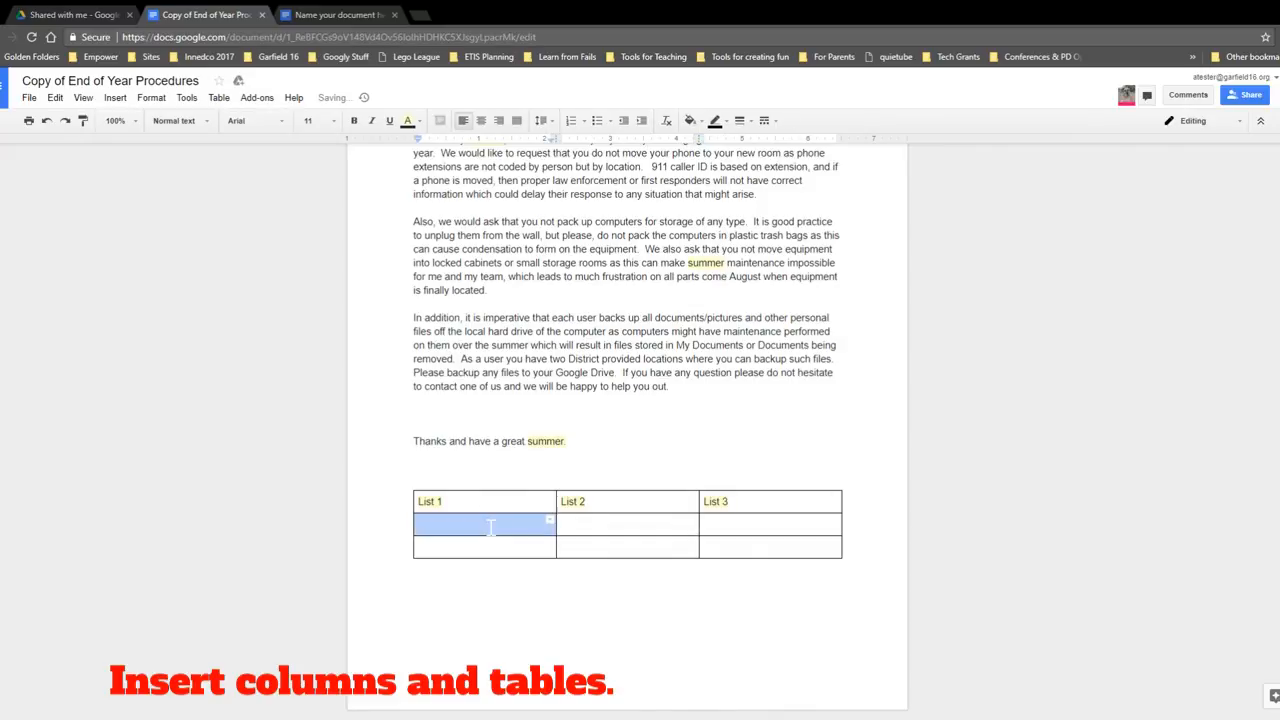
- Fill the table's second row with "info", "This one" and "And this one too."
type("info")
key("Tab")
type("This one")
key("Tab")
type("and this one to")
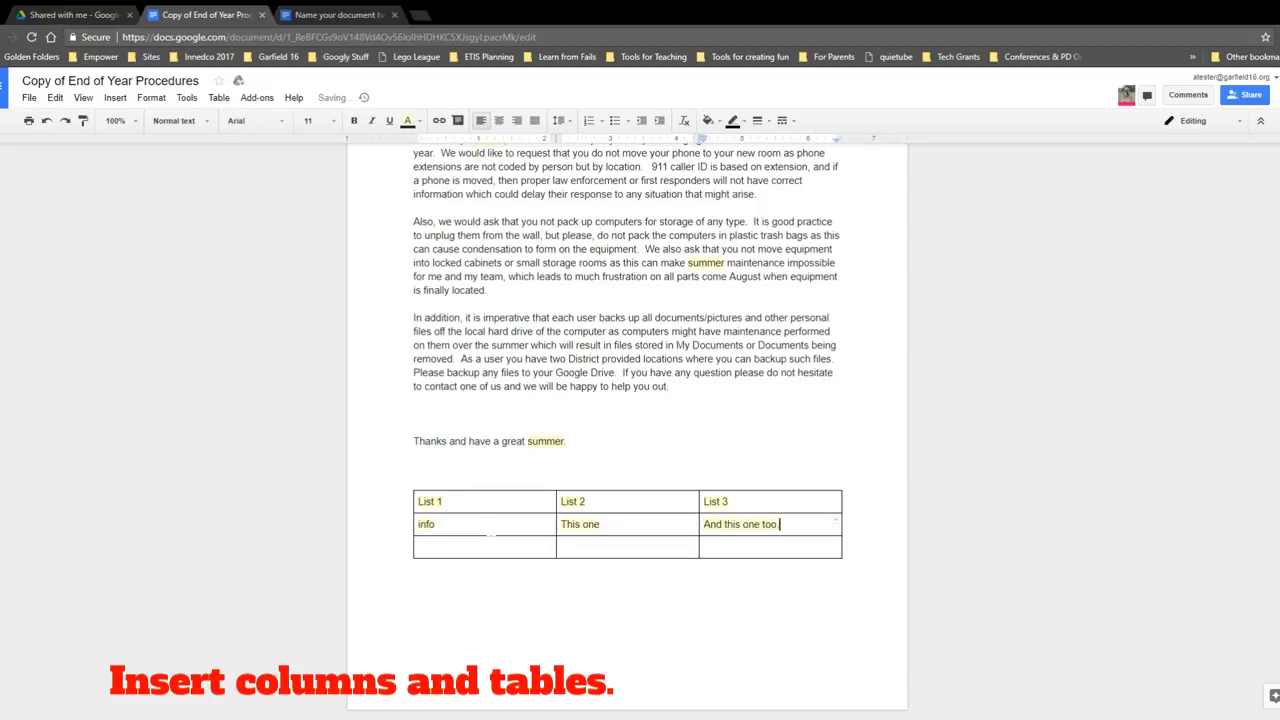
scroll(480, 442, "up", 3)
scroll(1243, 595, "down", 2)
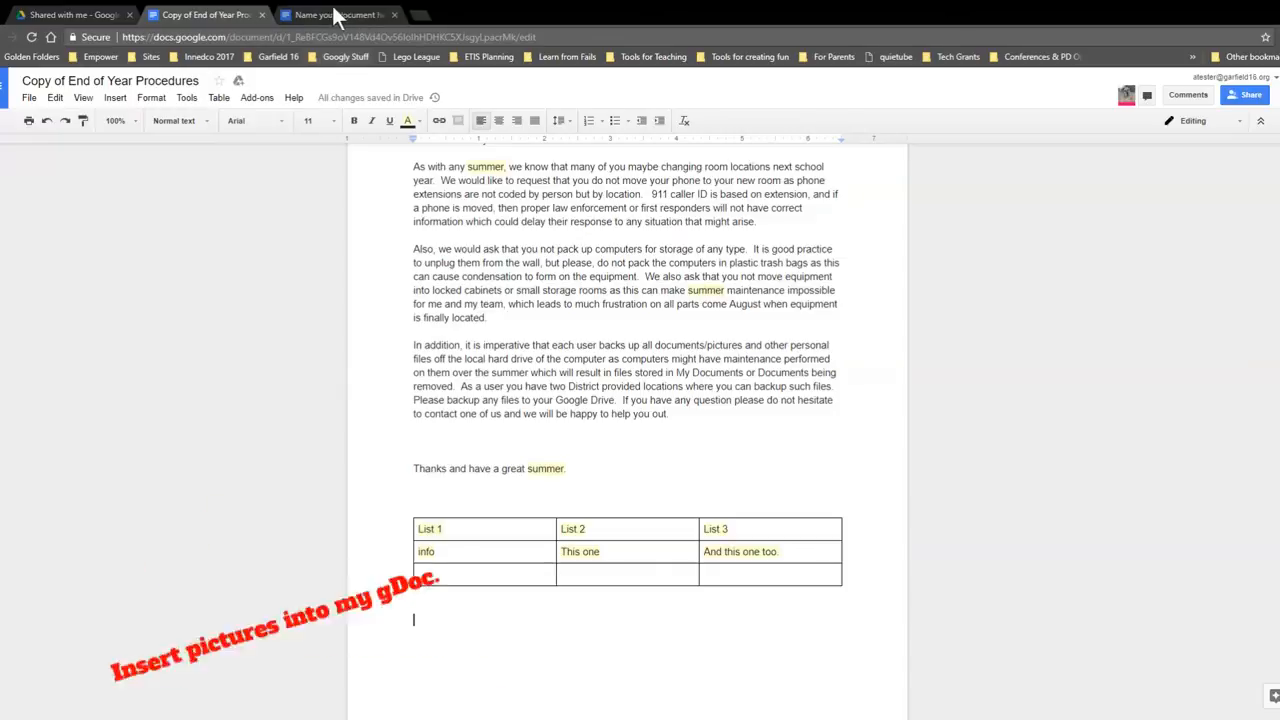
- Switch to the document "Name your document here." and start inserting an image below the last "Hello World" bullet
left_click(327, 8)
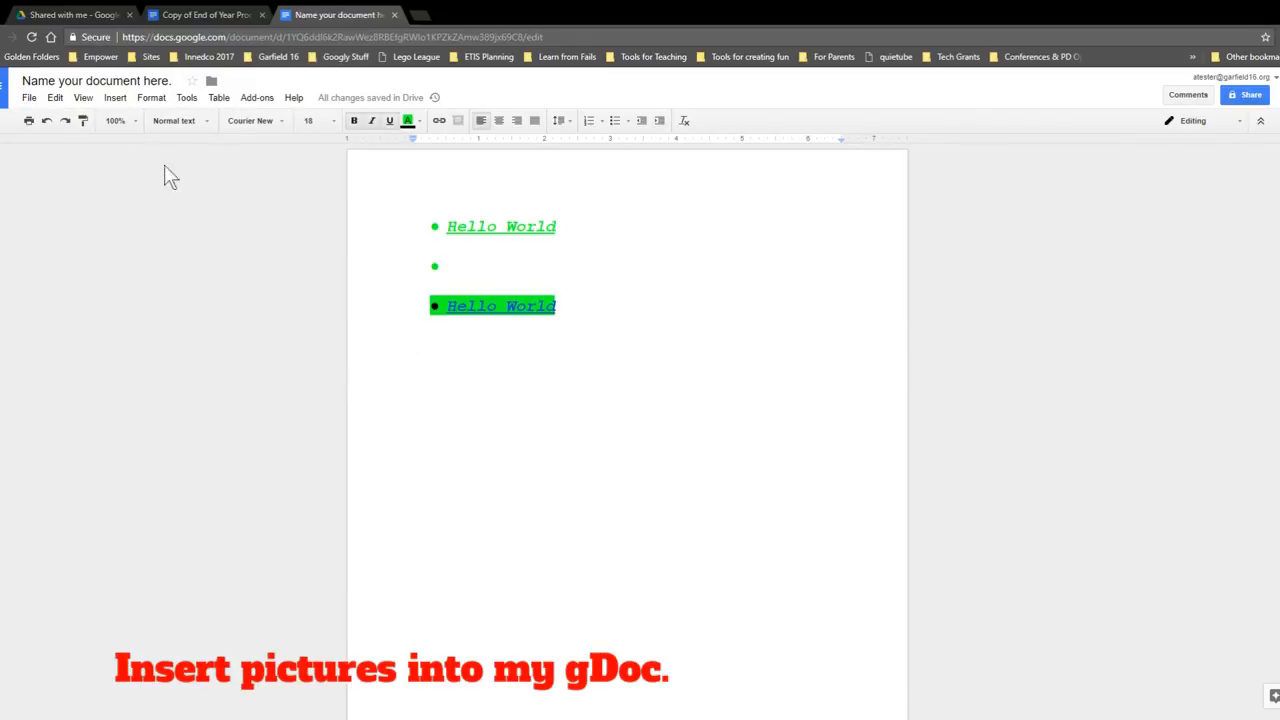
left_click(115, 97)
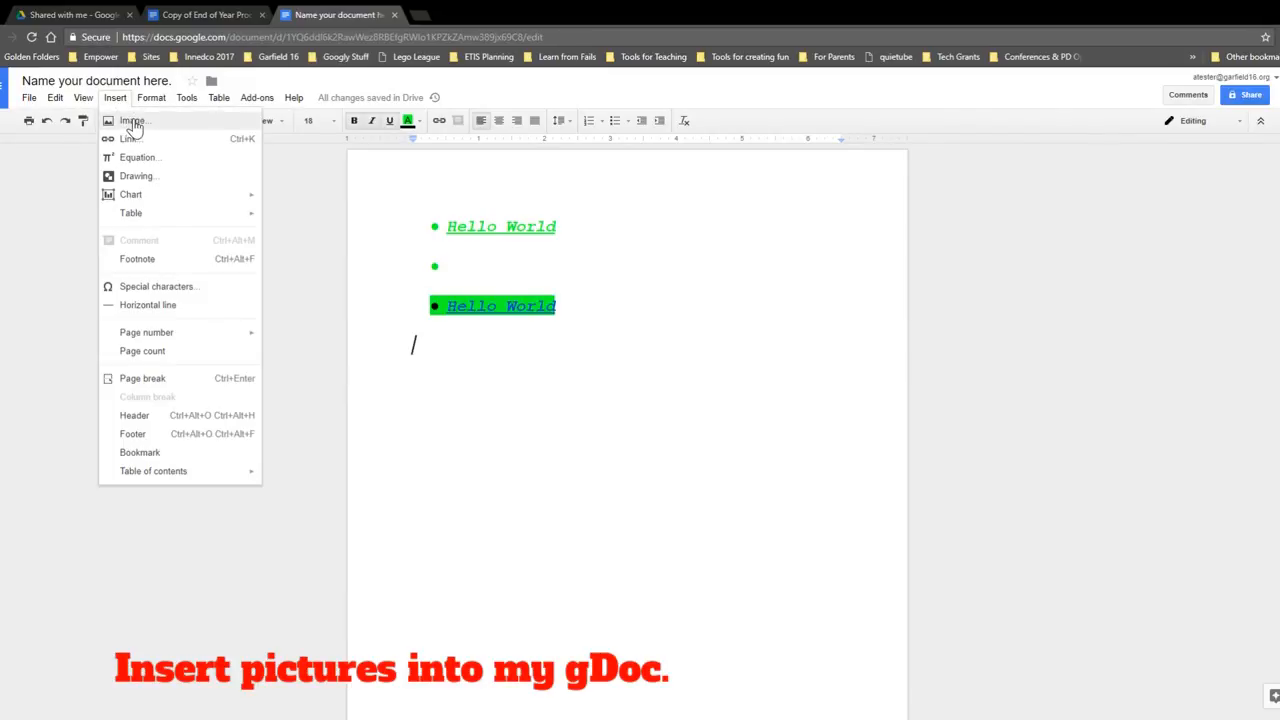
left_click(133, 121)
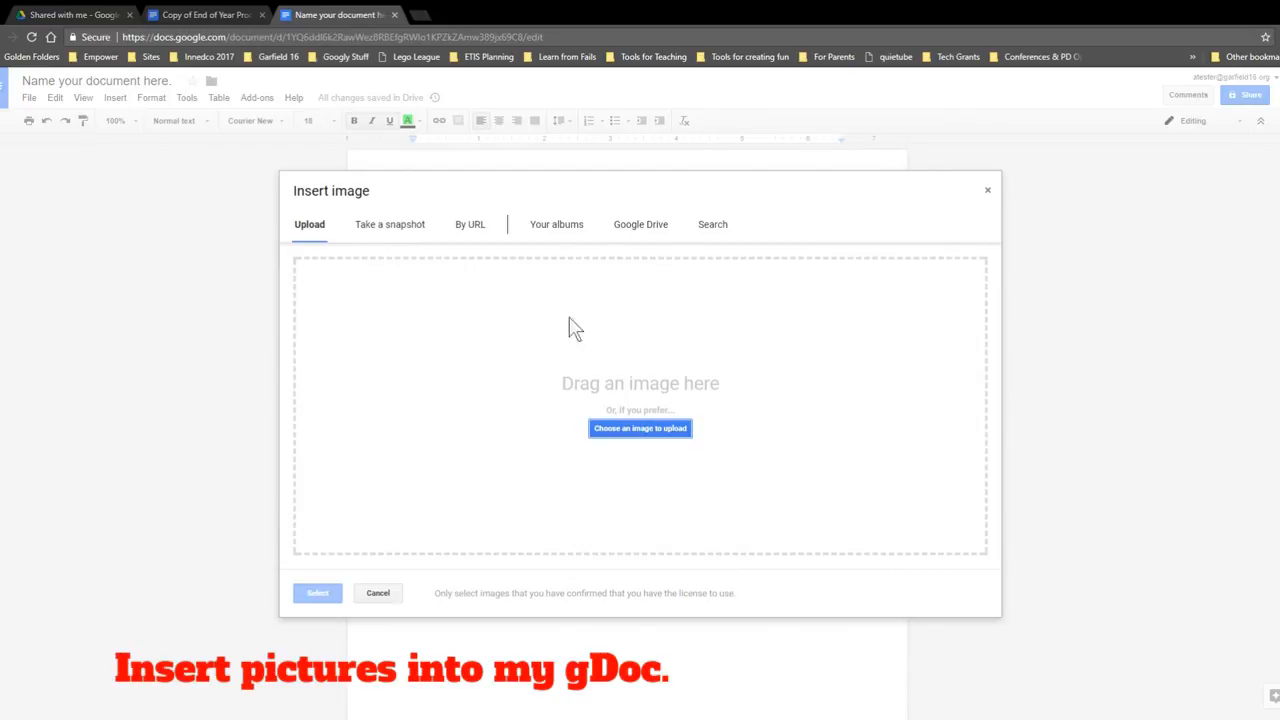
- Review the image sources for taking a snapshot, pasting a URL, using your albums and browsing Google Drive
left_click(405, 233)
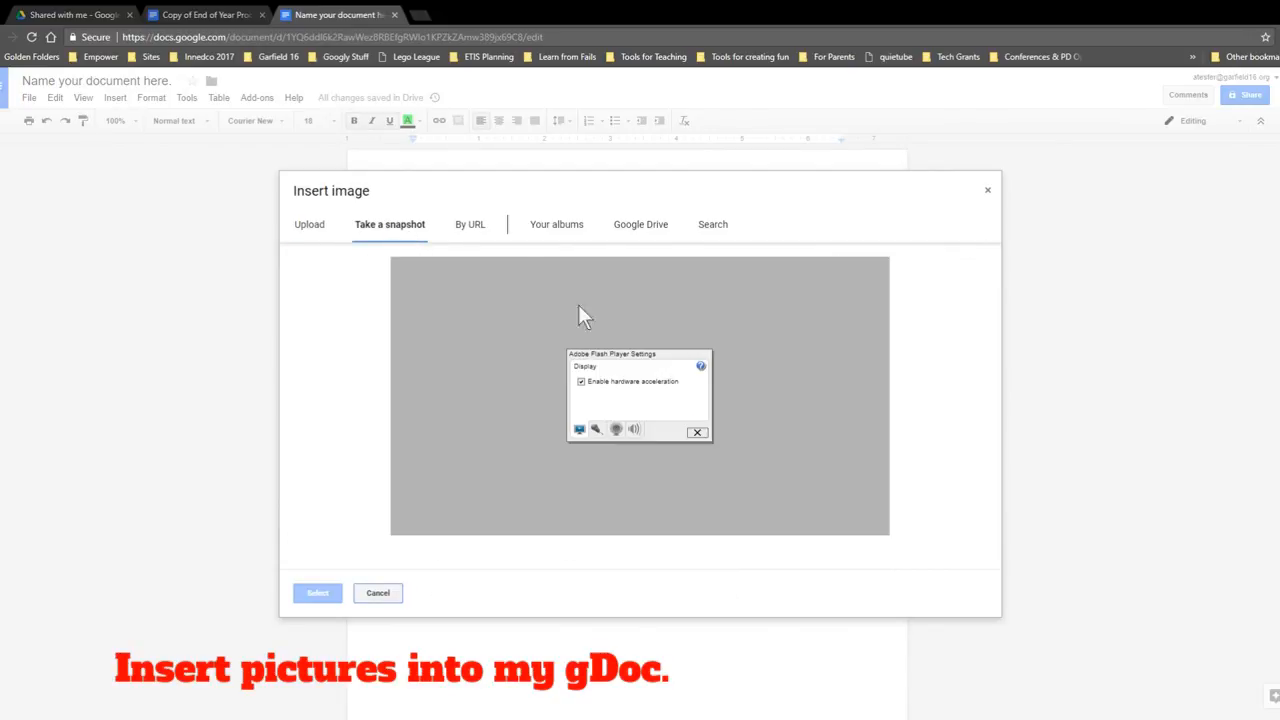
left_click(693, 432)
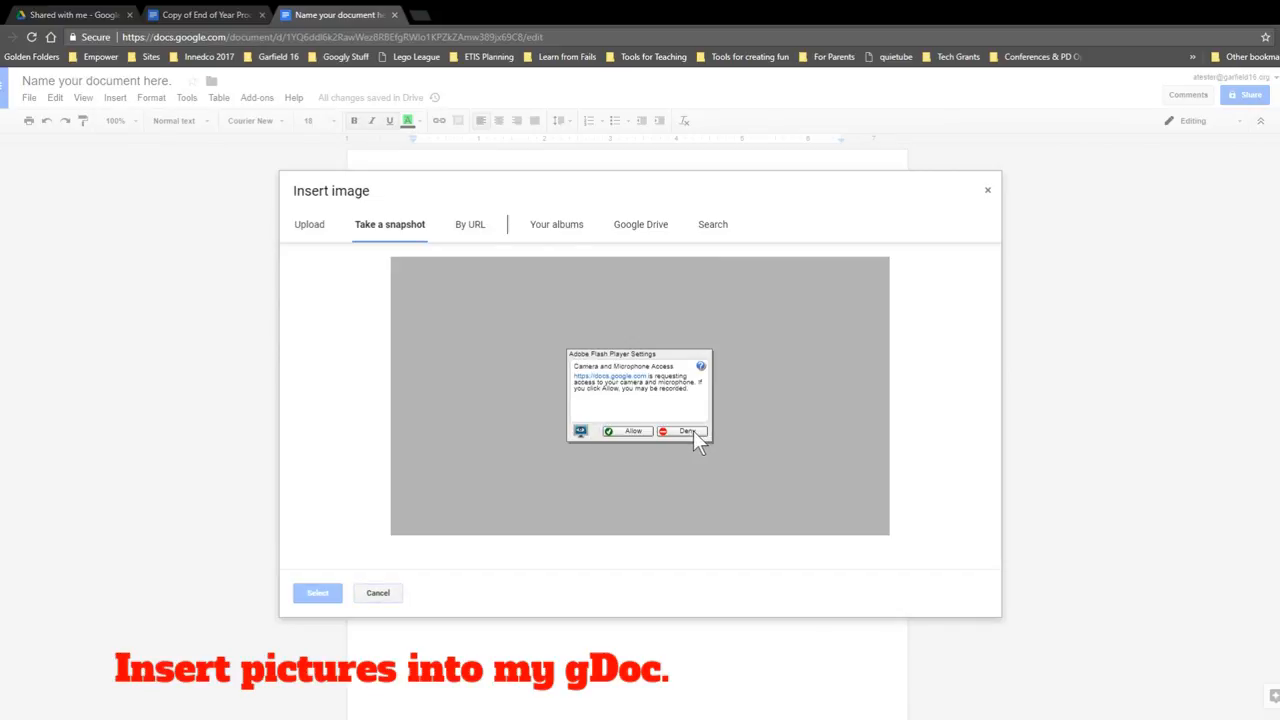
left_click(634, 431)
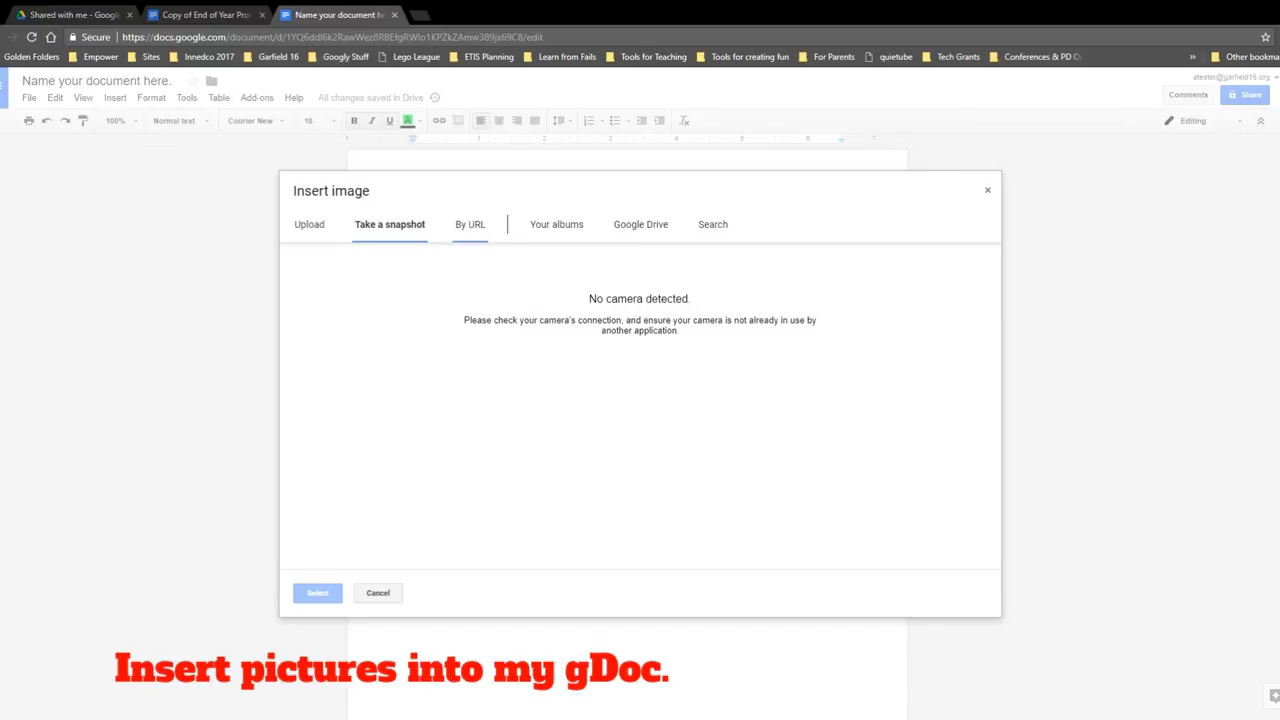
left_click(476, 236)
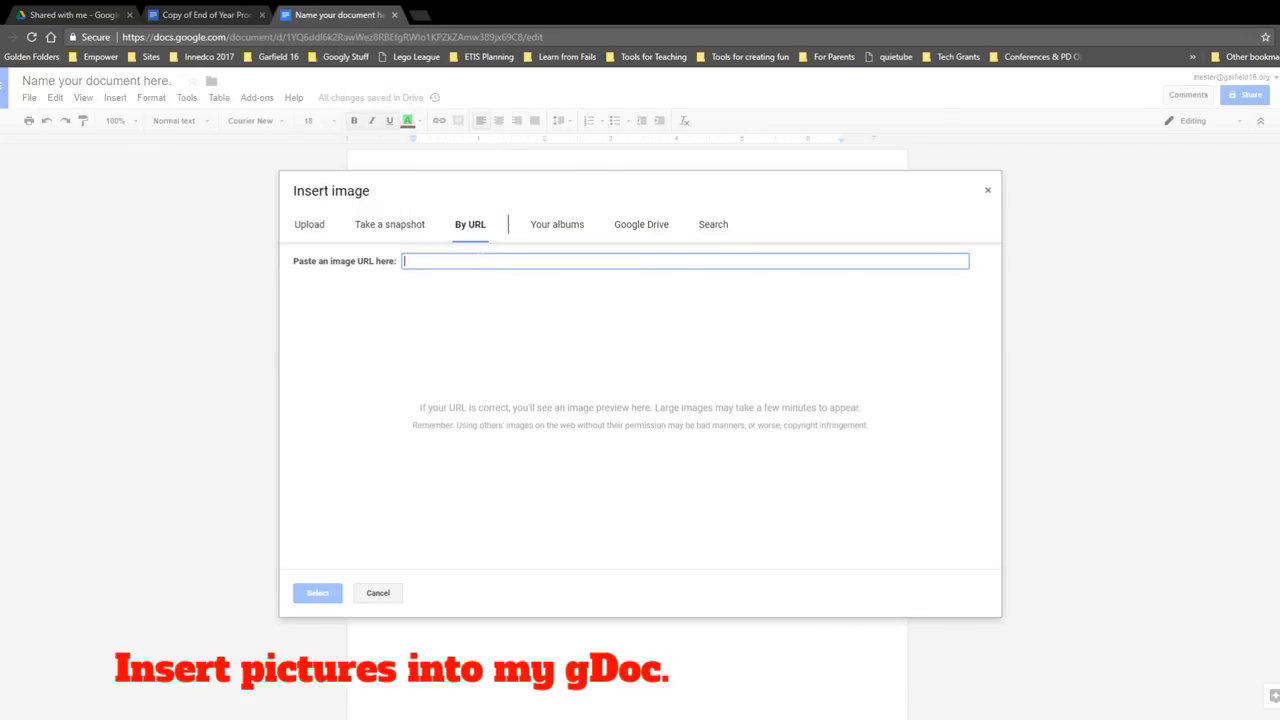
left_click(575, 238)
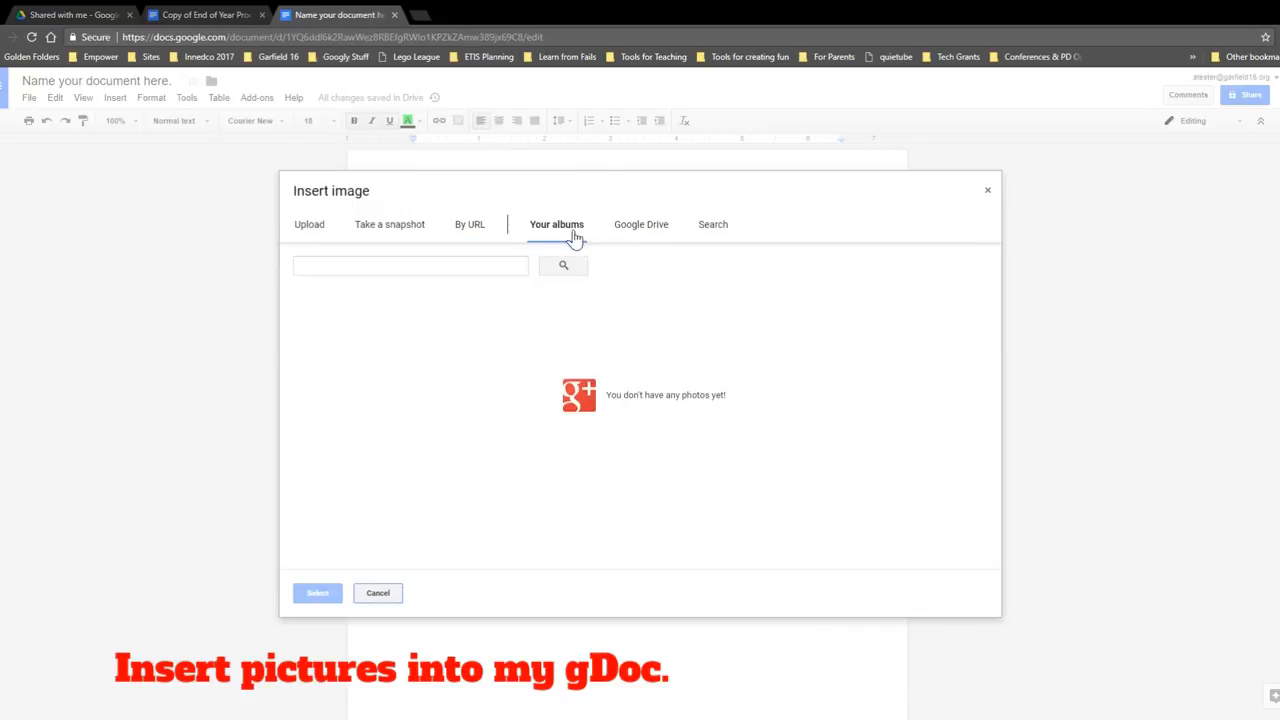
left_click(623, 236)
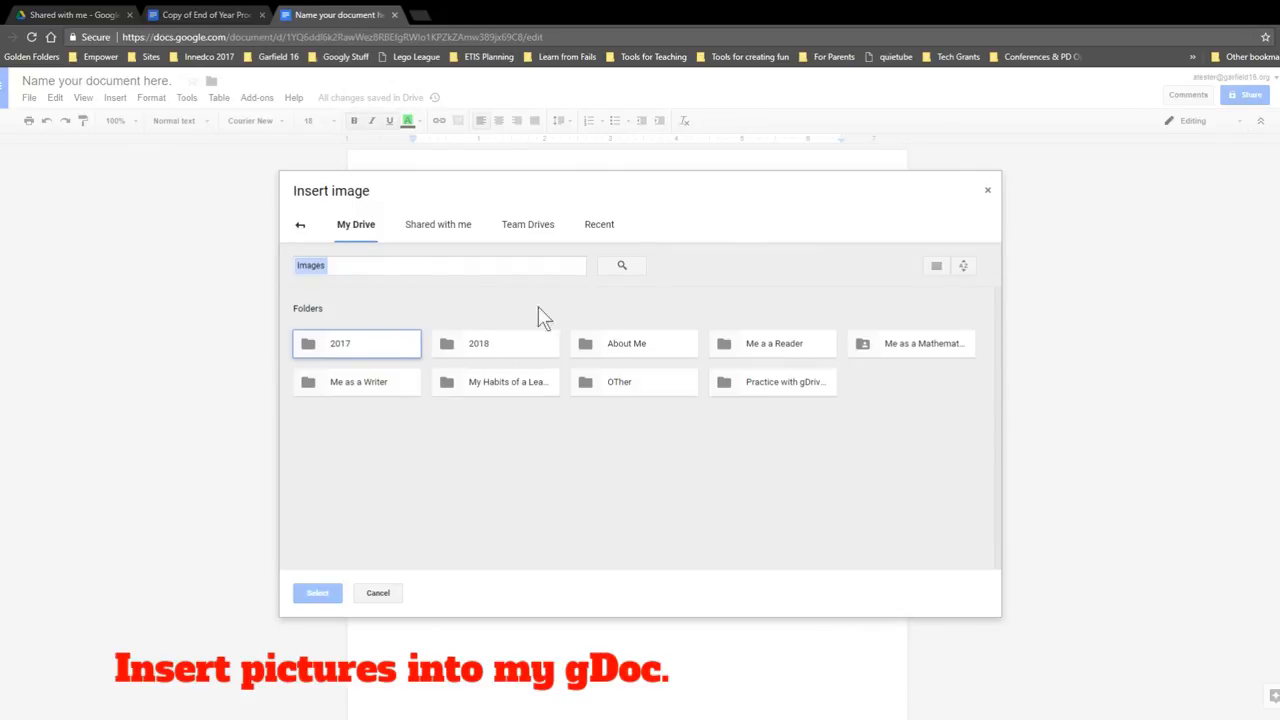
left_click(305, 232)
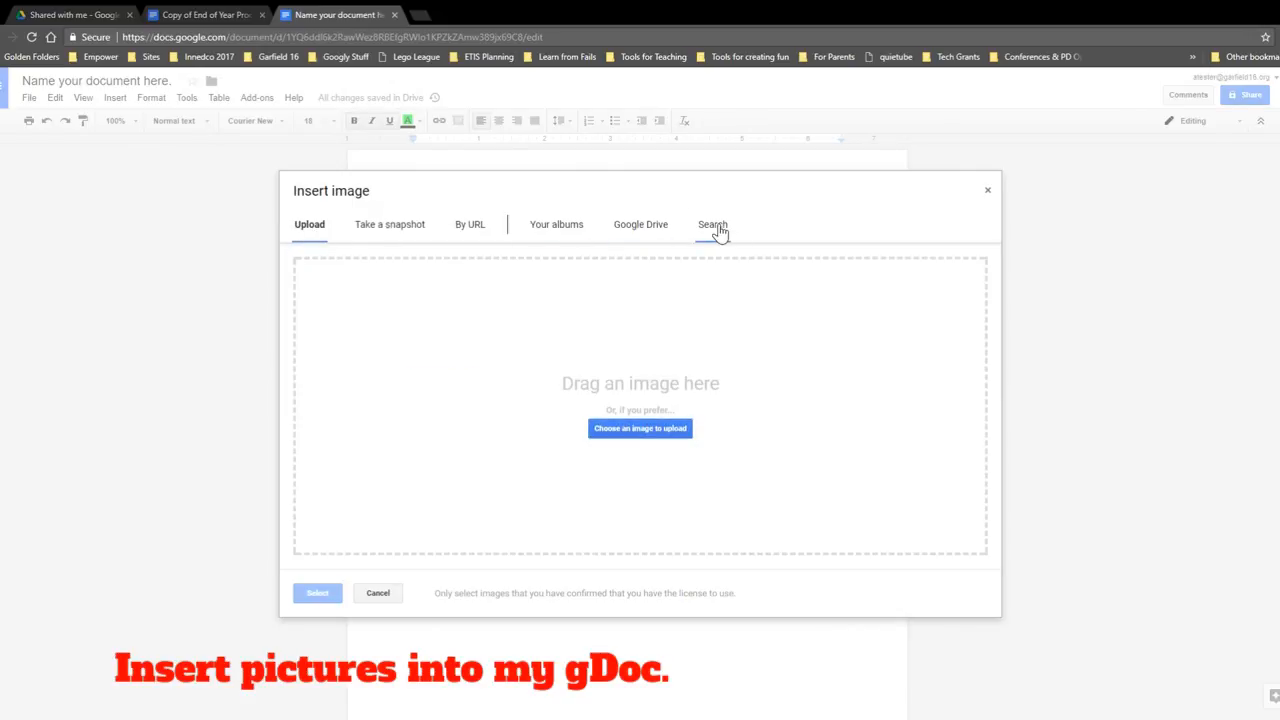
- Search Google images for "cats in hats" within the image insertion dialog
left_click(724, 230)
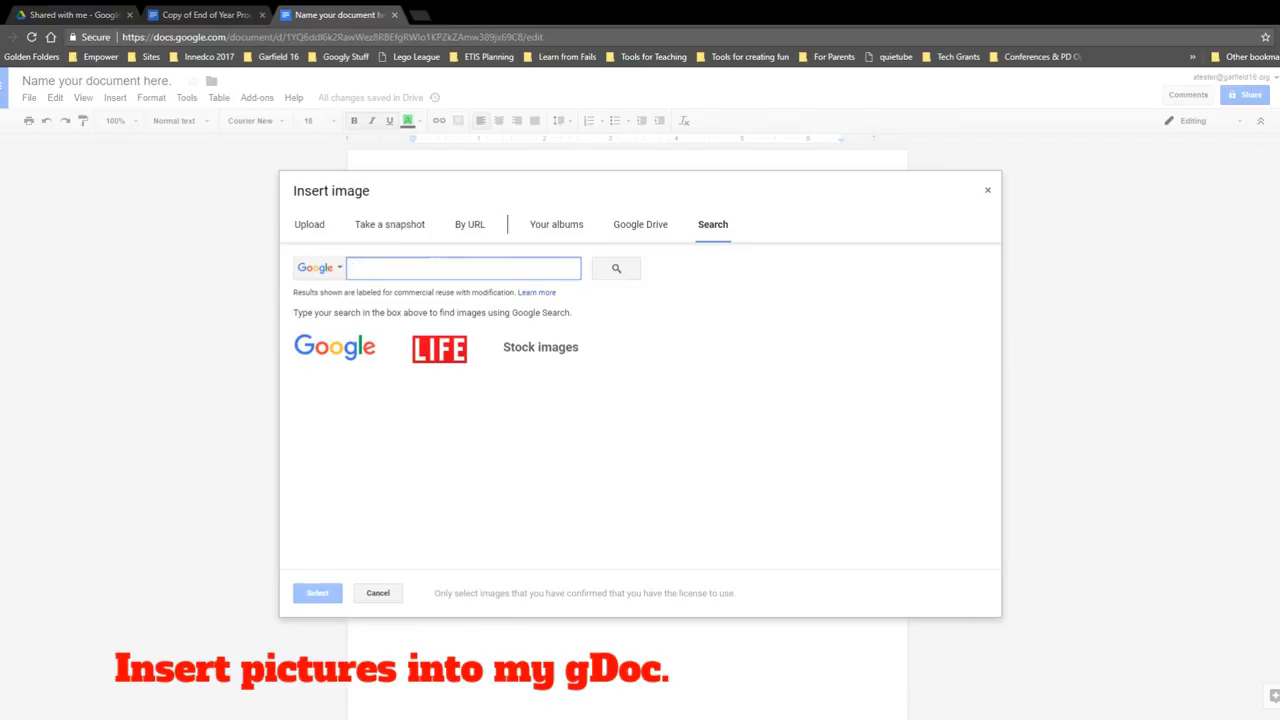
type("cats")
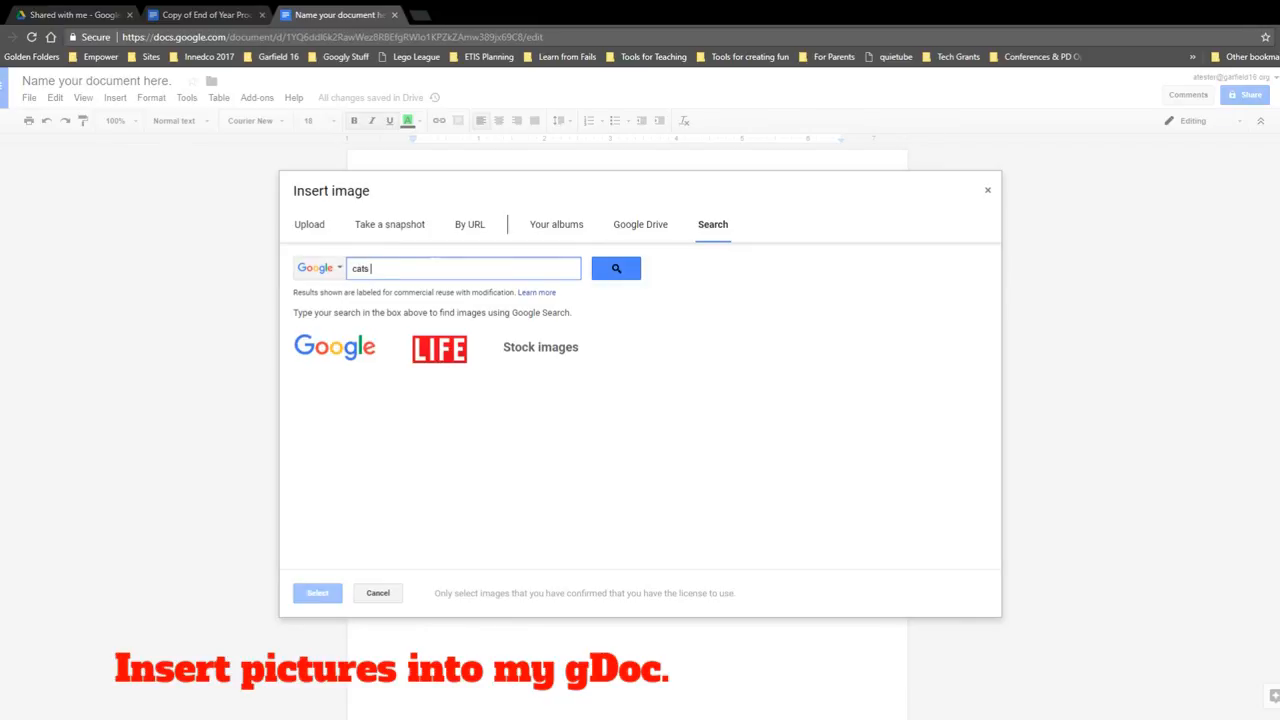
type(" in hats")
key("Return")
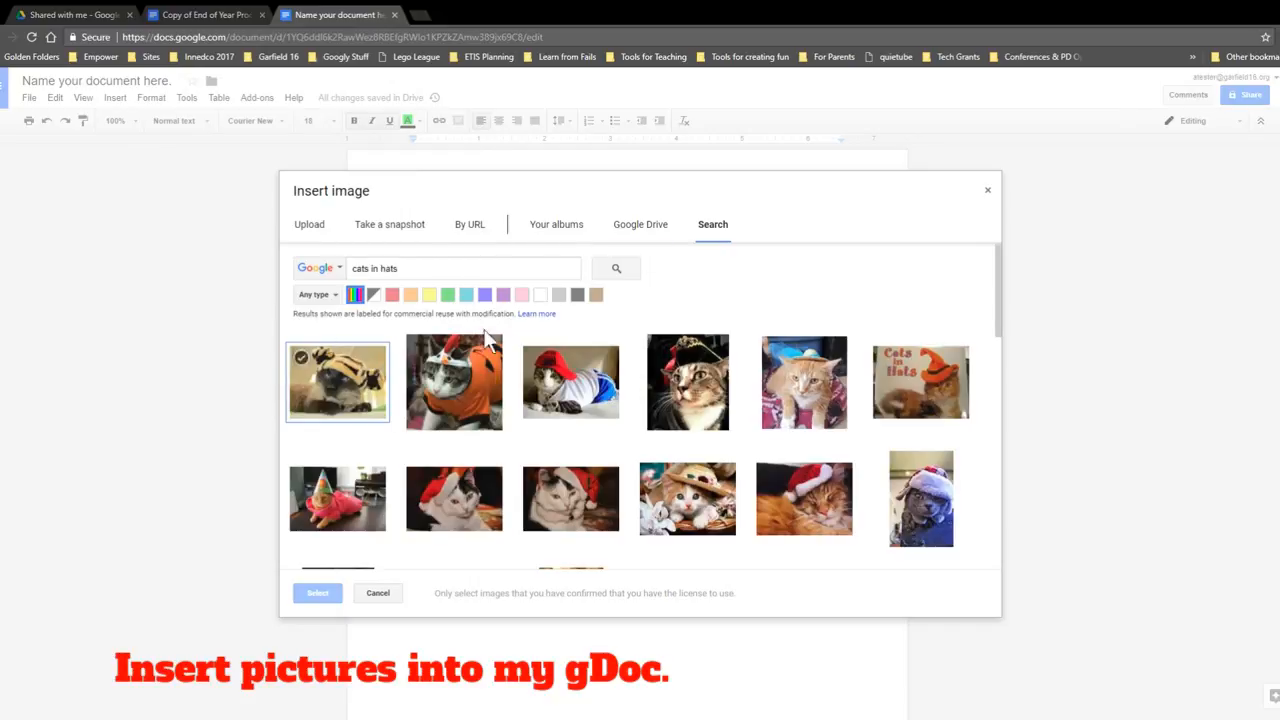
- Insert the picture of the orange cat resting its head down in a red Santa hat from the search results
scroll(695, 340, "down", 2)
scroll(690, 340, "down", 4)
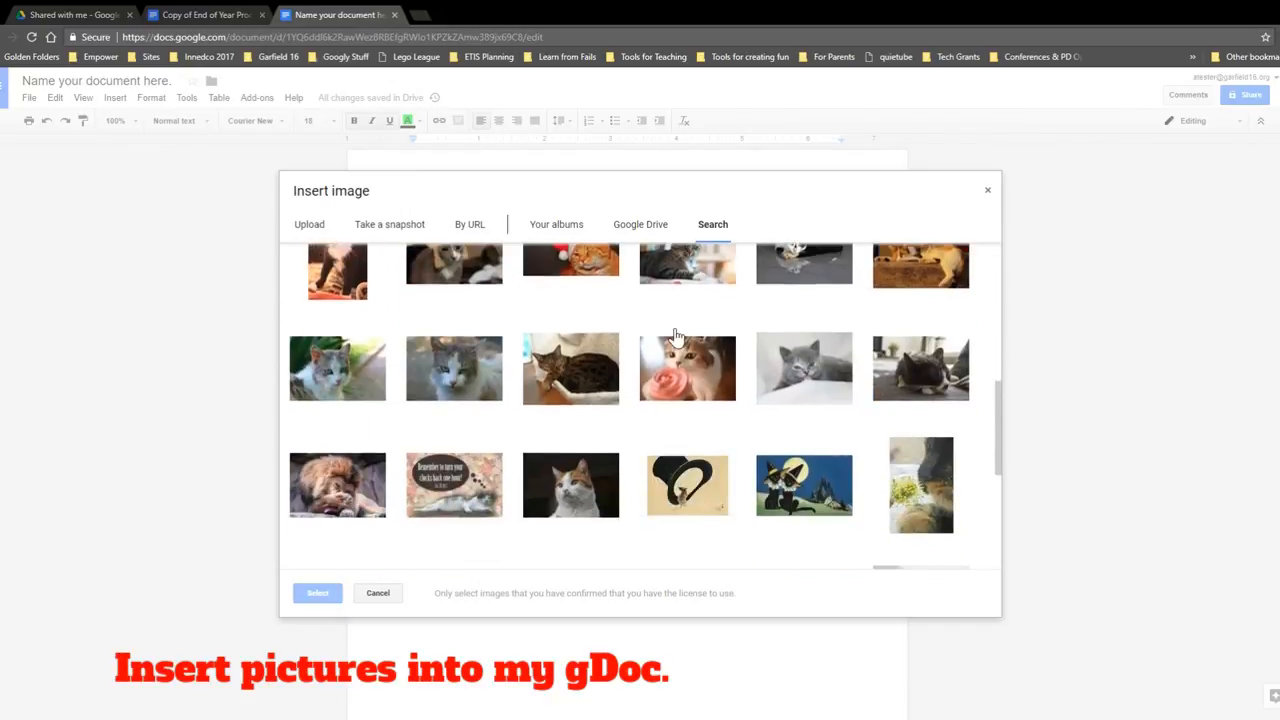
scroll(648, 330, "up", 2)
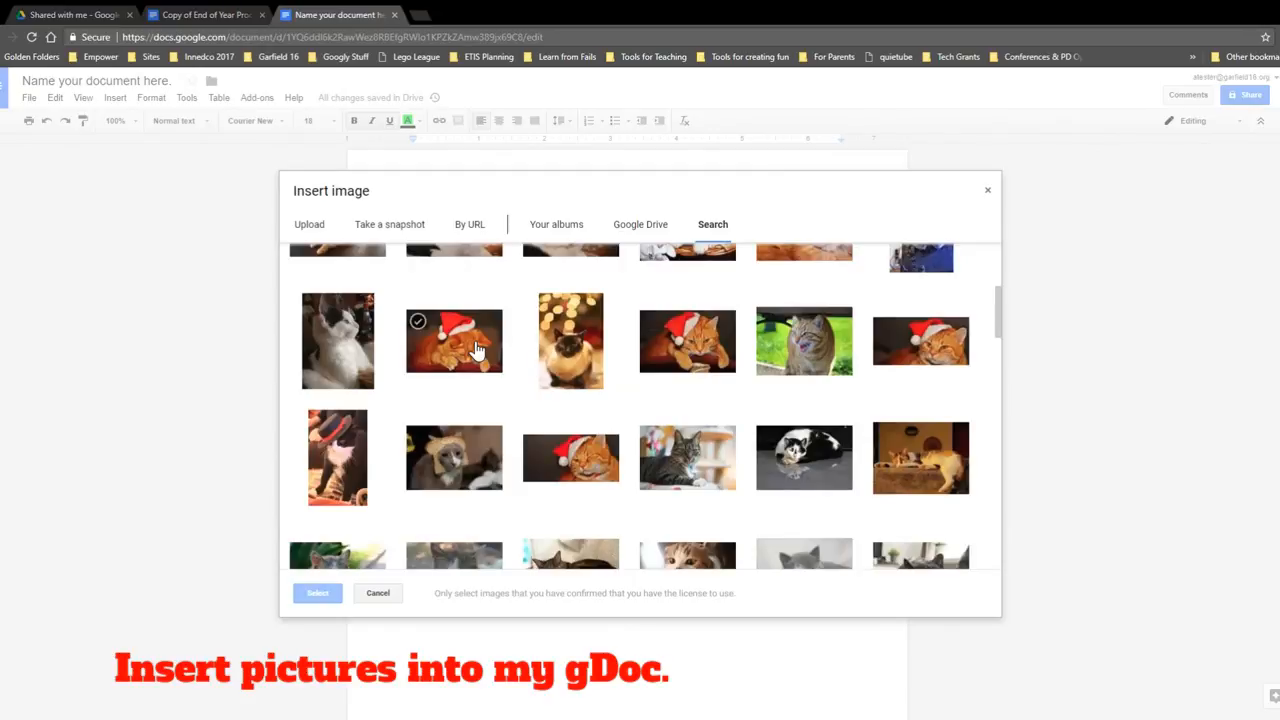
left_click(454, 341)
left_click(317, 594)
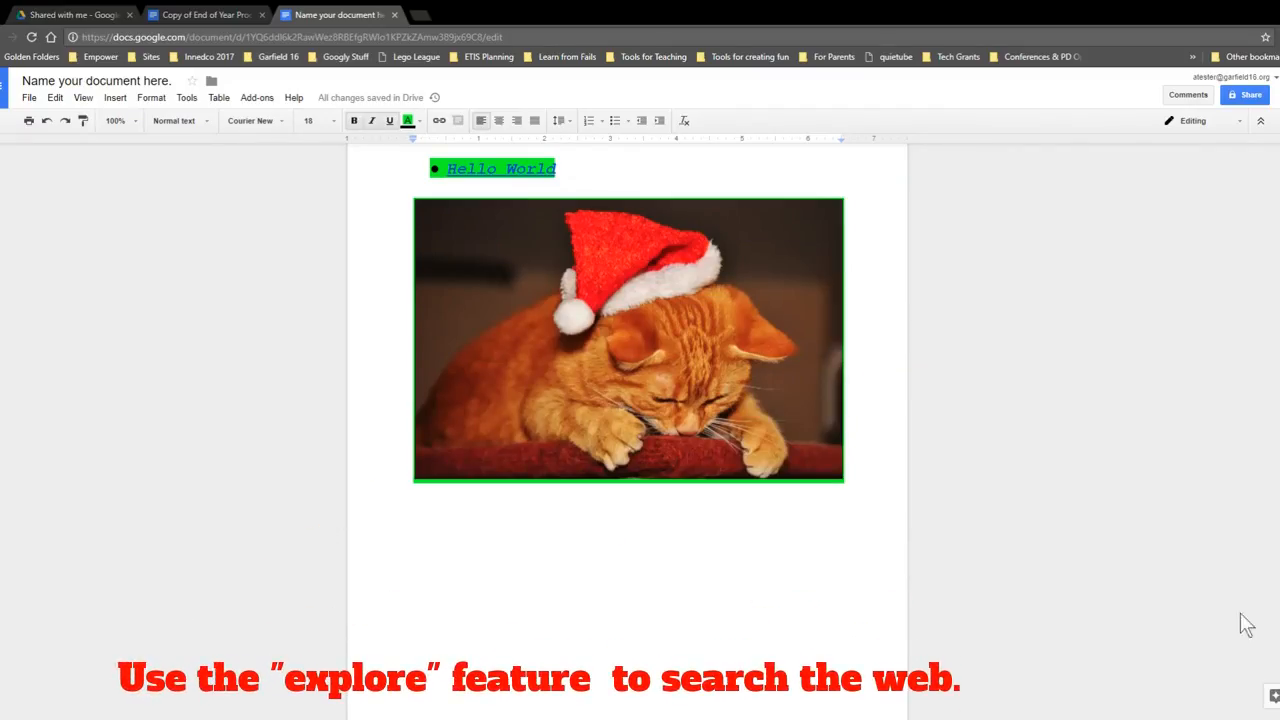
- Open the Explore feature and check where else it can be launched from
left_click(1262, 697)
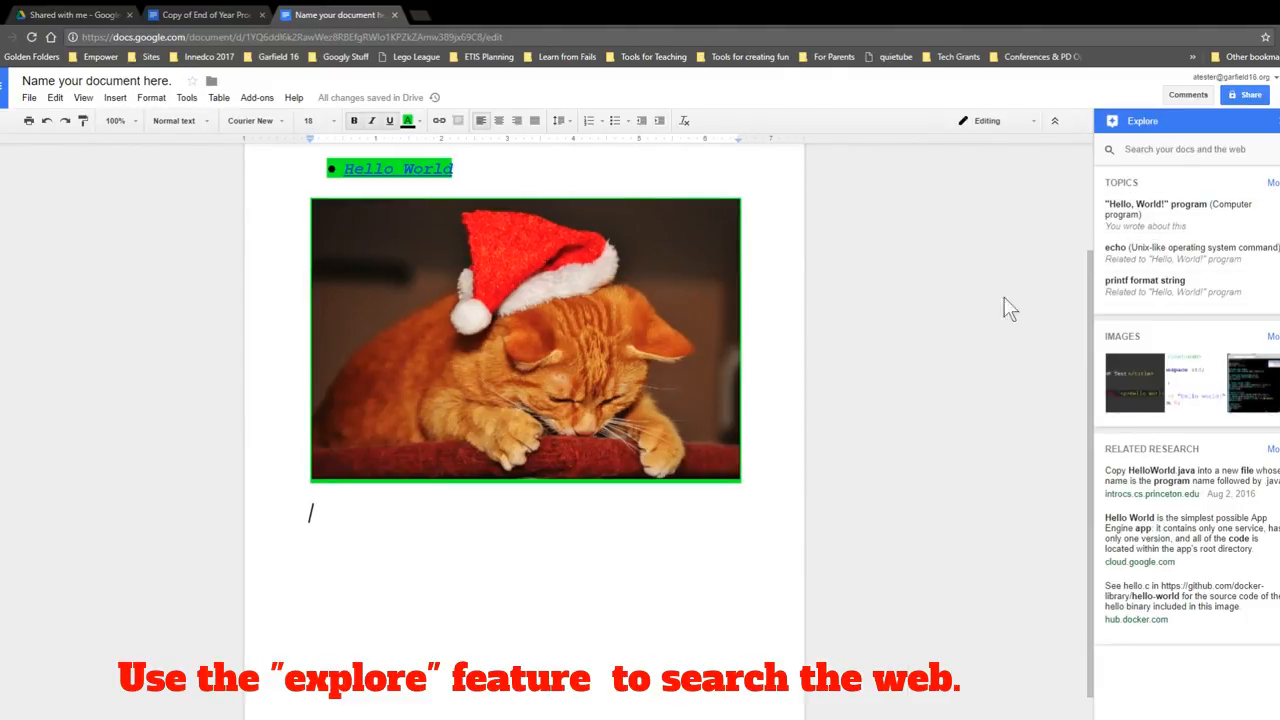
left_click(192, 96)
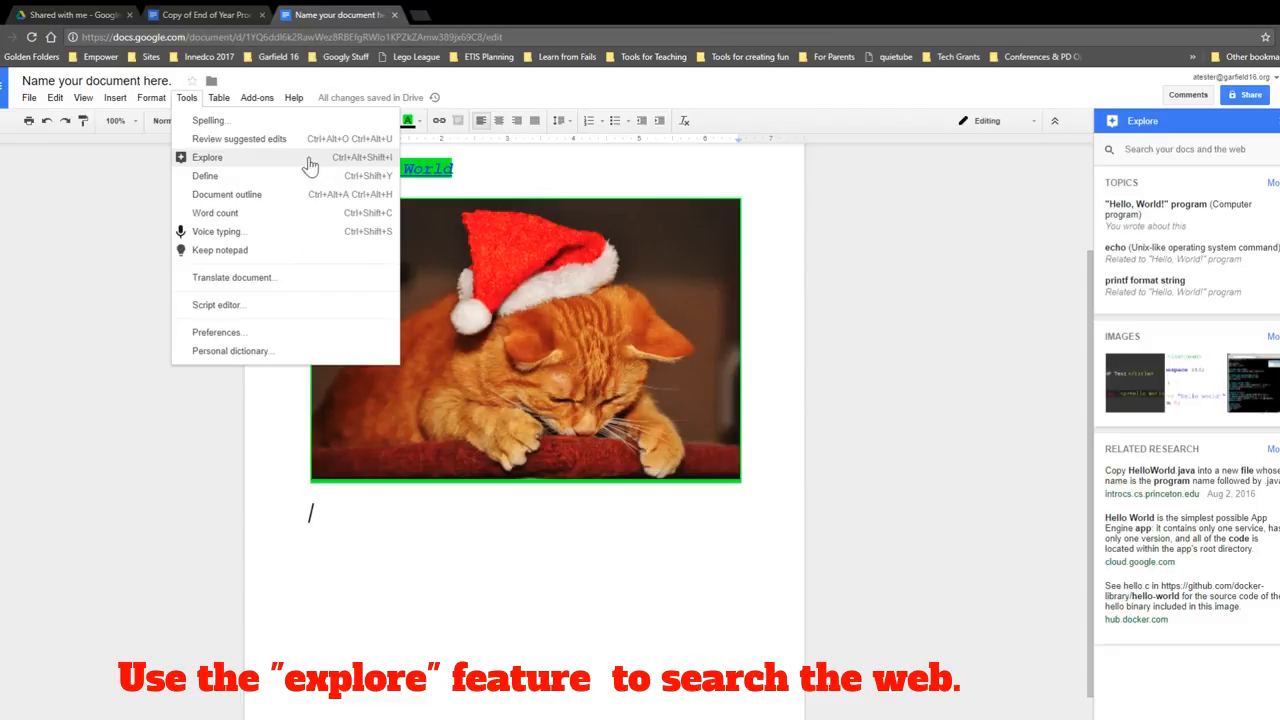
key("Escape")
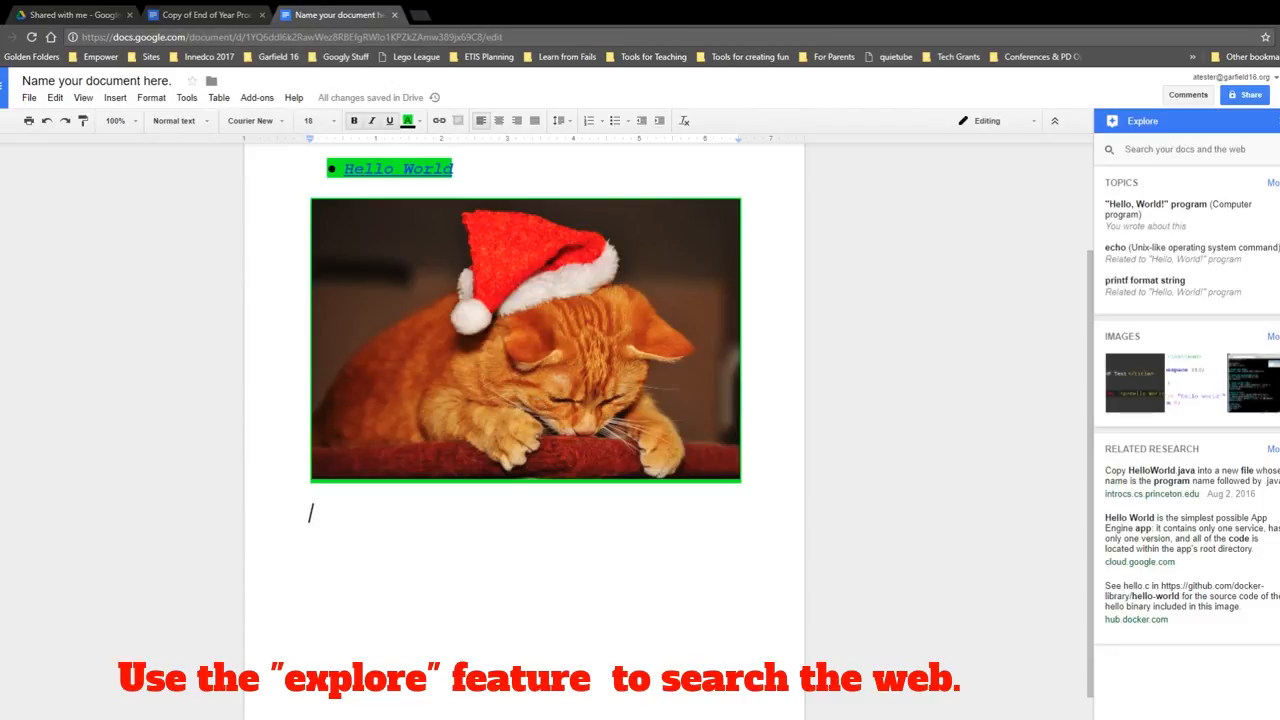
- Add the word "Photsynthesis" on the line below the cat picture
scroll(538, 406, "down", 1)
type("Ph")
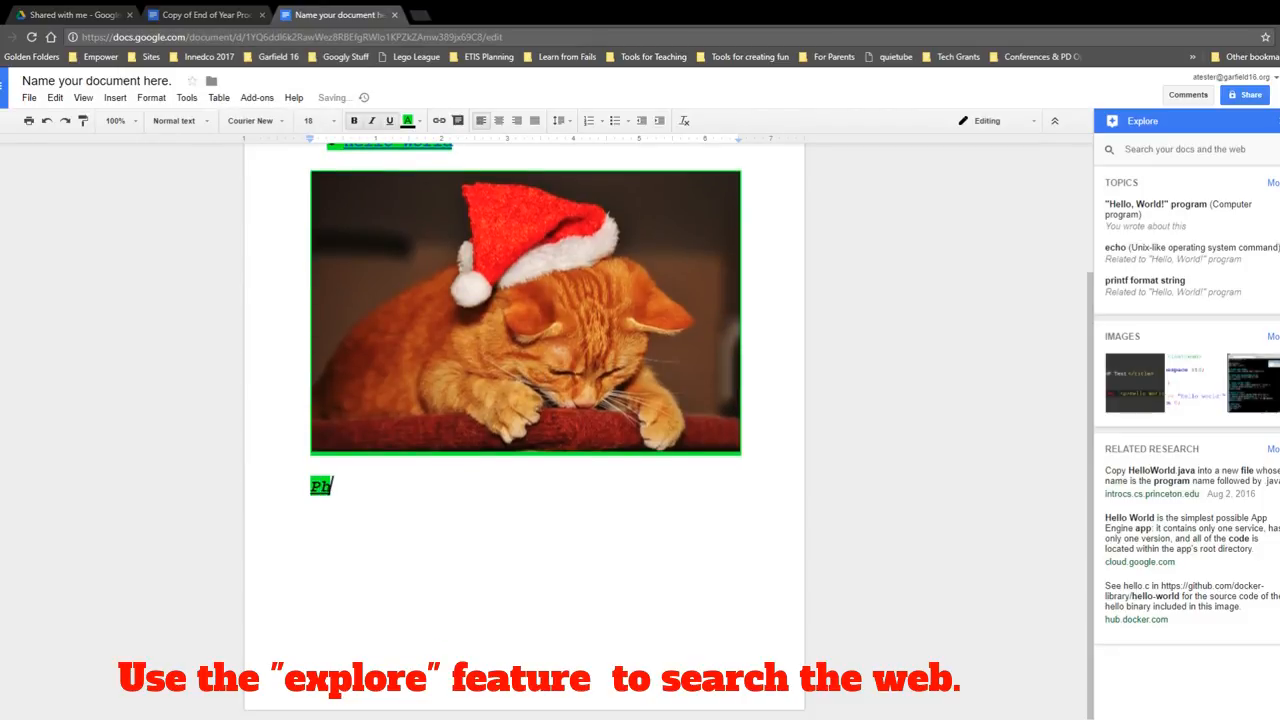
type("otsynthesis")
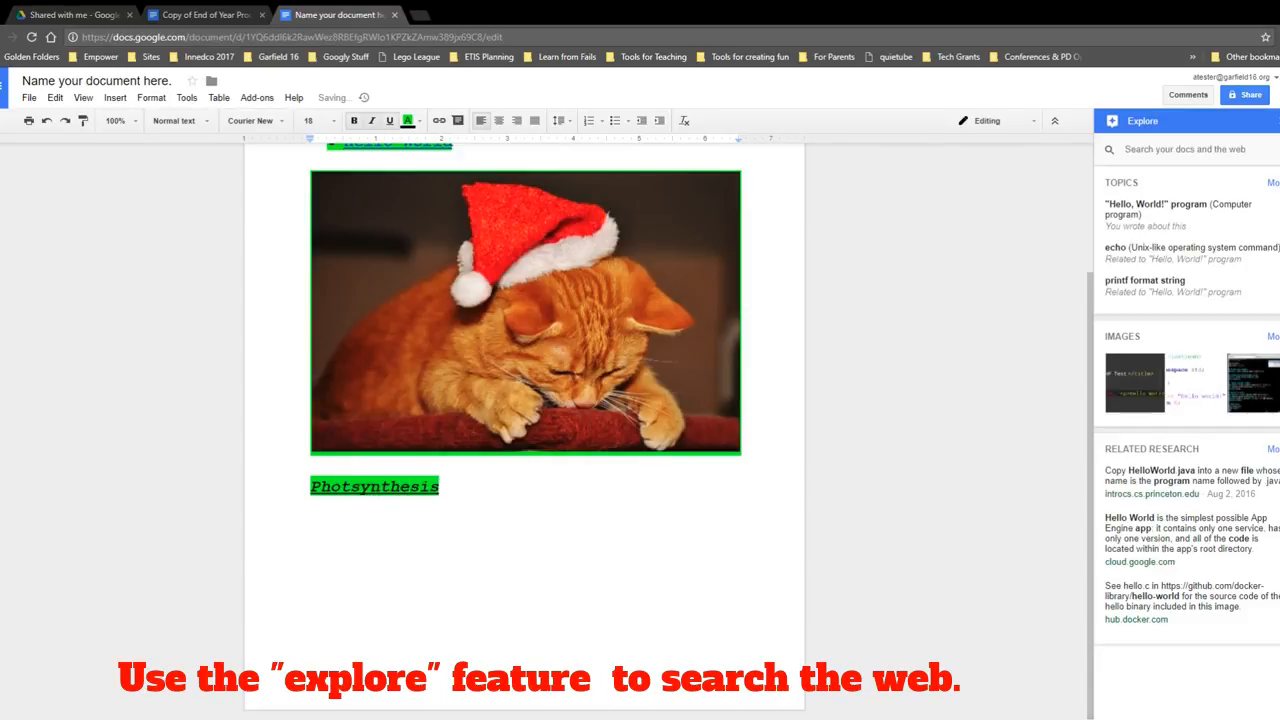
- Search Explore for "Photsynthesis", view the web result "Photosynthesis for Kids", and return to the document
double_click(315, 488)
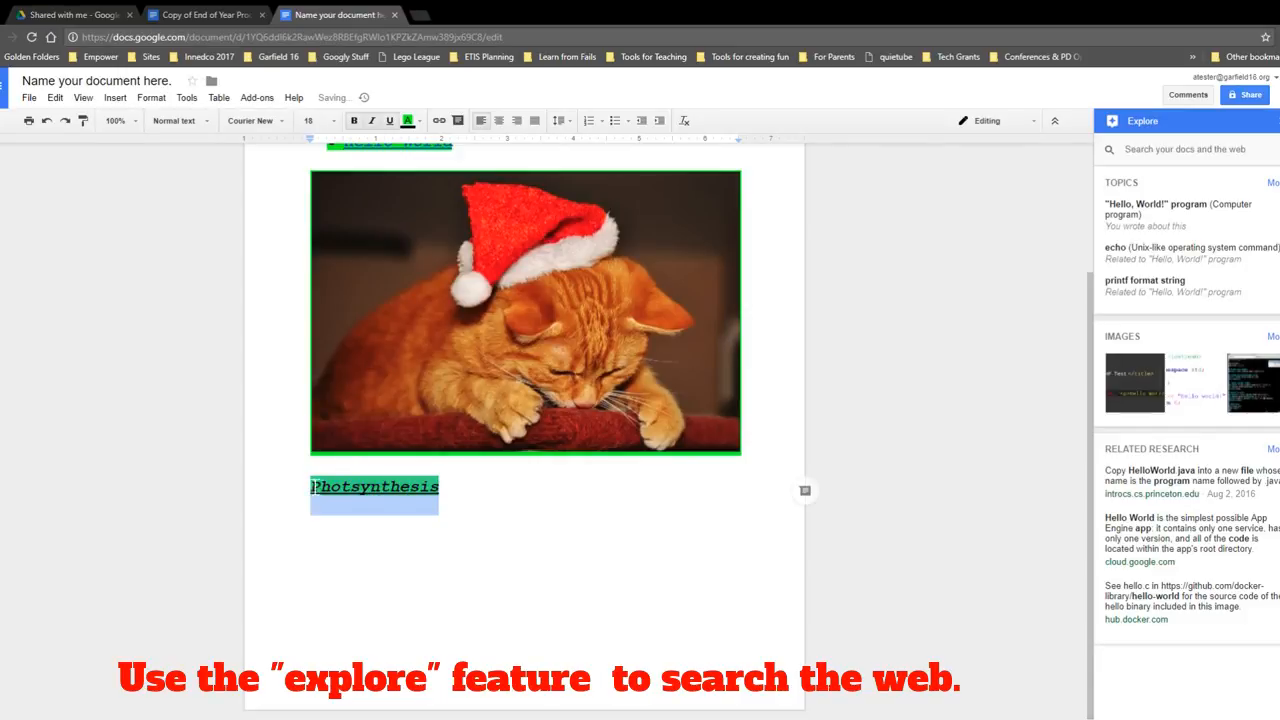
left_click(1183, 149)
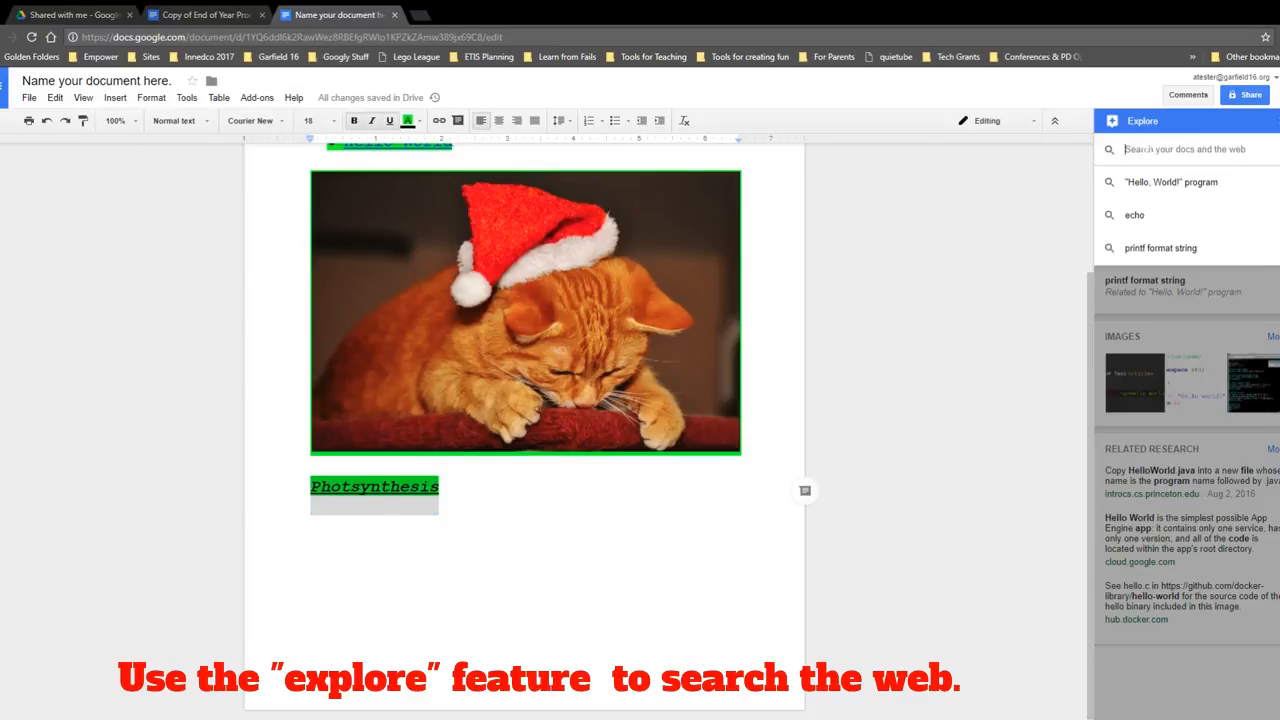
type("Photsynthesis")
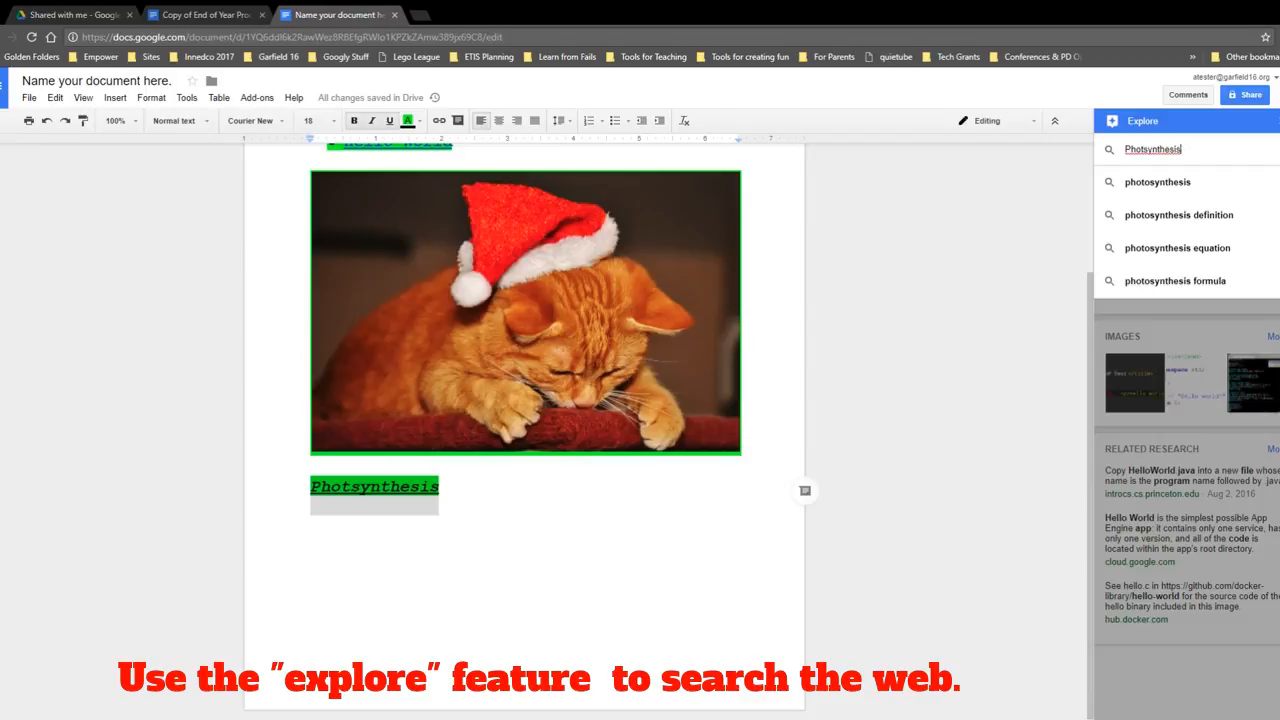
key("Return")
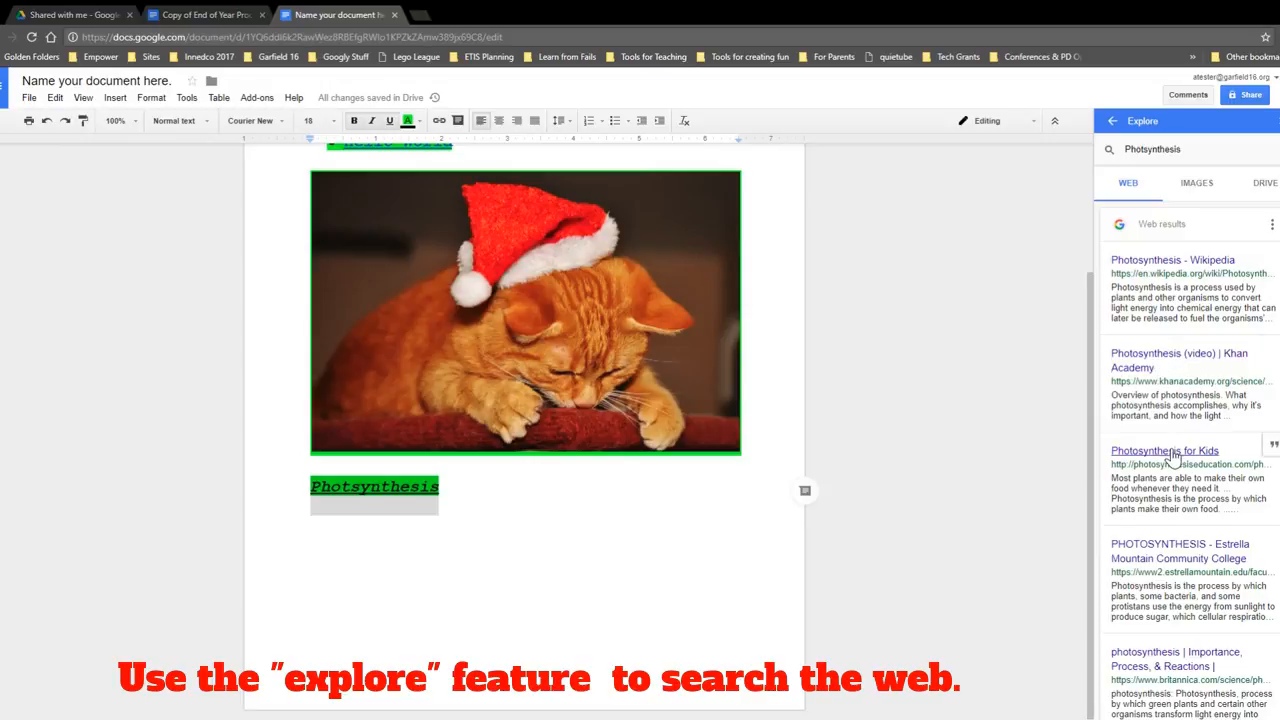
left_click(1172, 456)
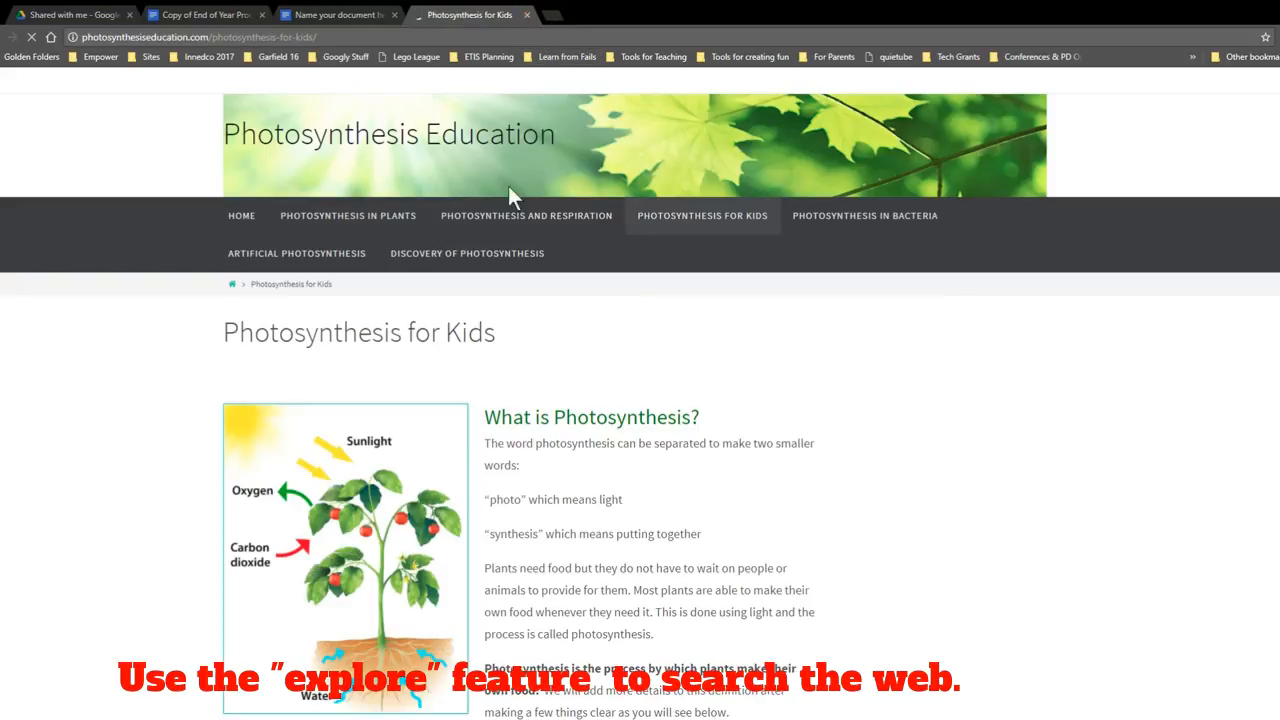
left_click(527, 15)
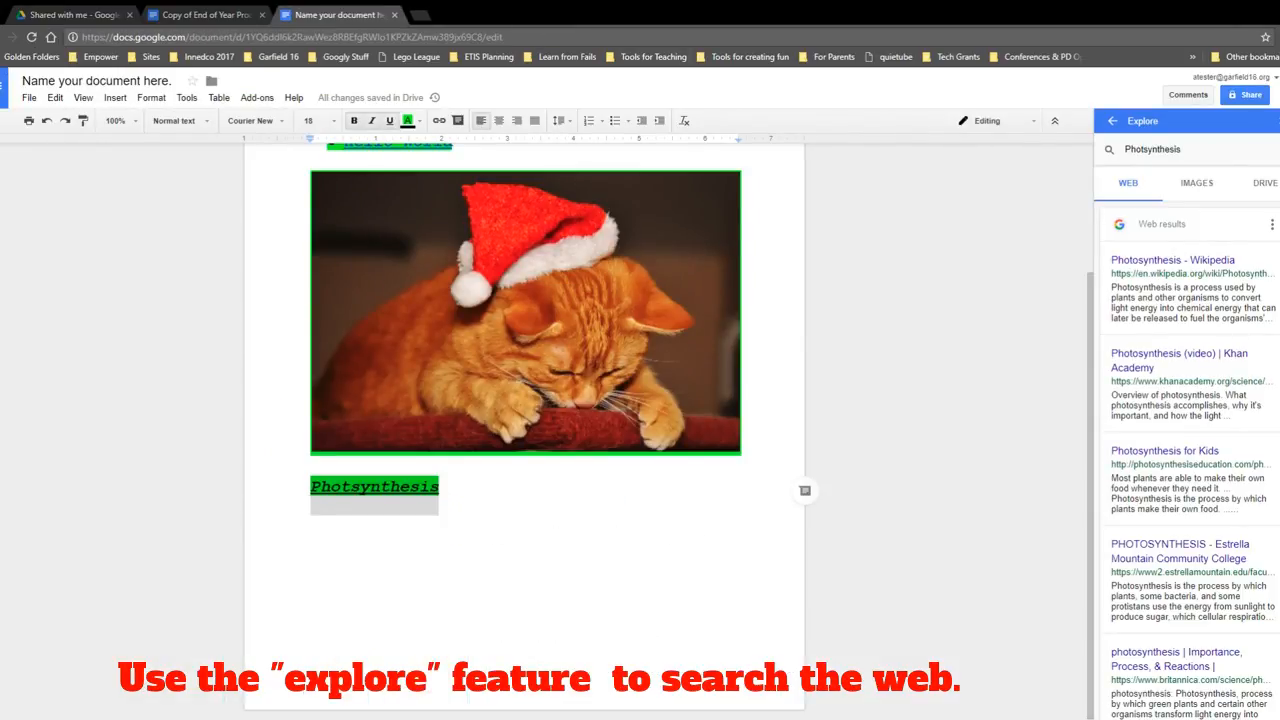
- Insert the sunflower photosynthesis diagram with the "glicosa" label from Explore's image results below the cat picture
left_click(1197, 184)
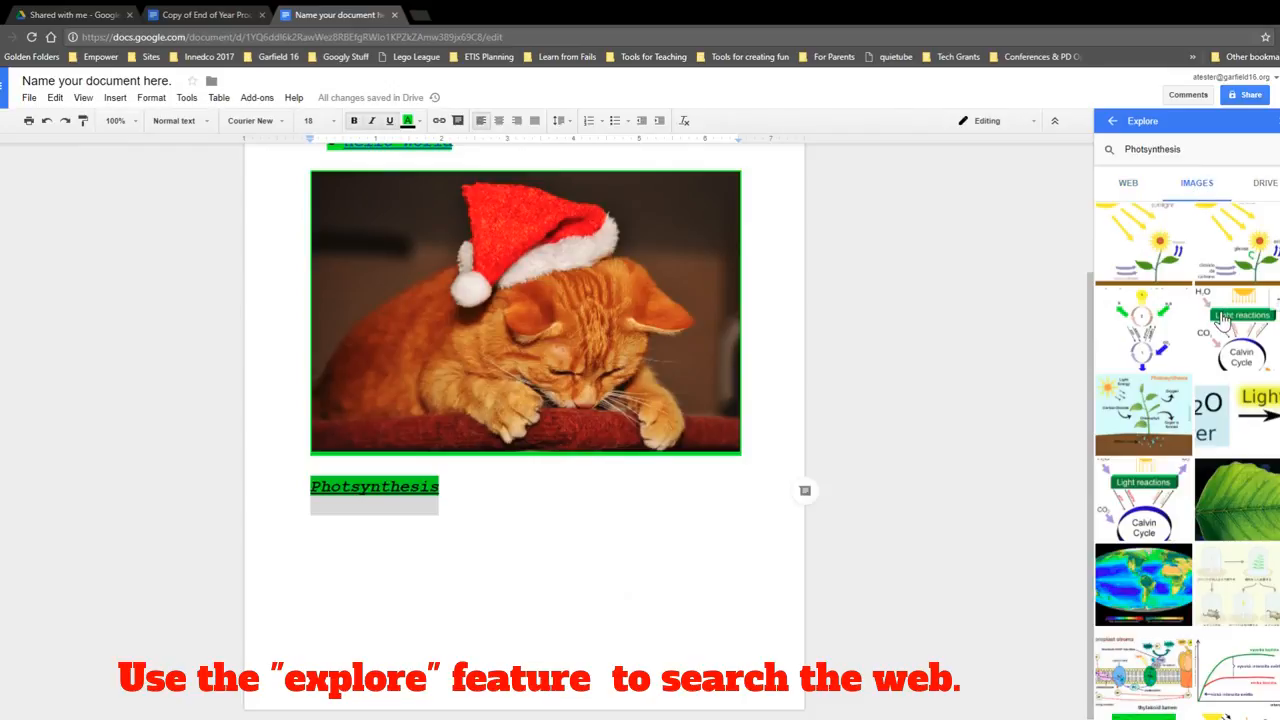
scroll(1220, 299, "down", 1)
scroll(1220, 317, "up", 1)
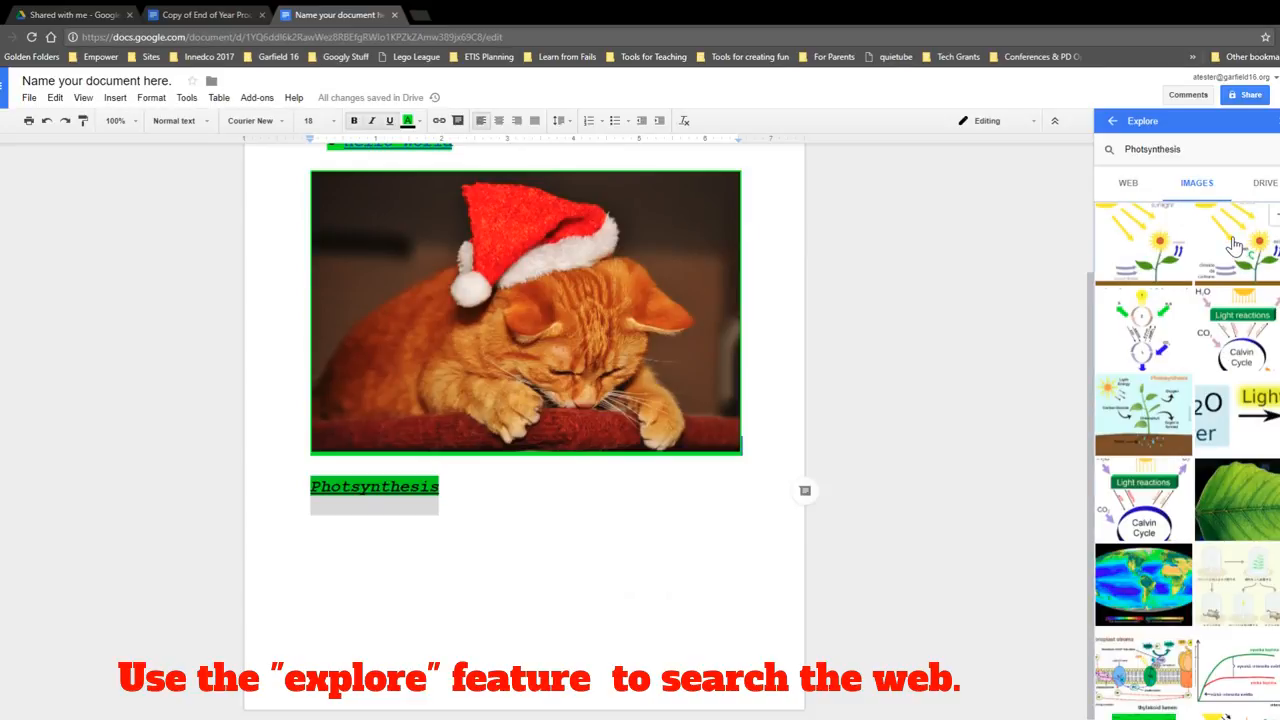
left_click_drag(1234, 245, 466, 583)
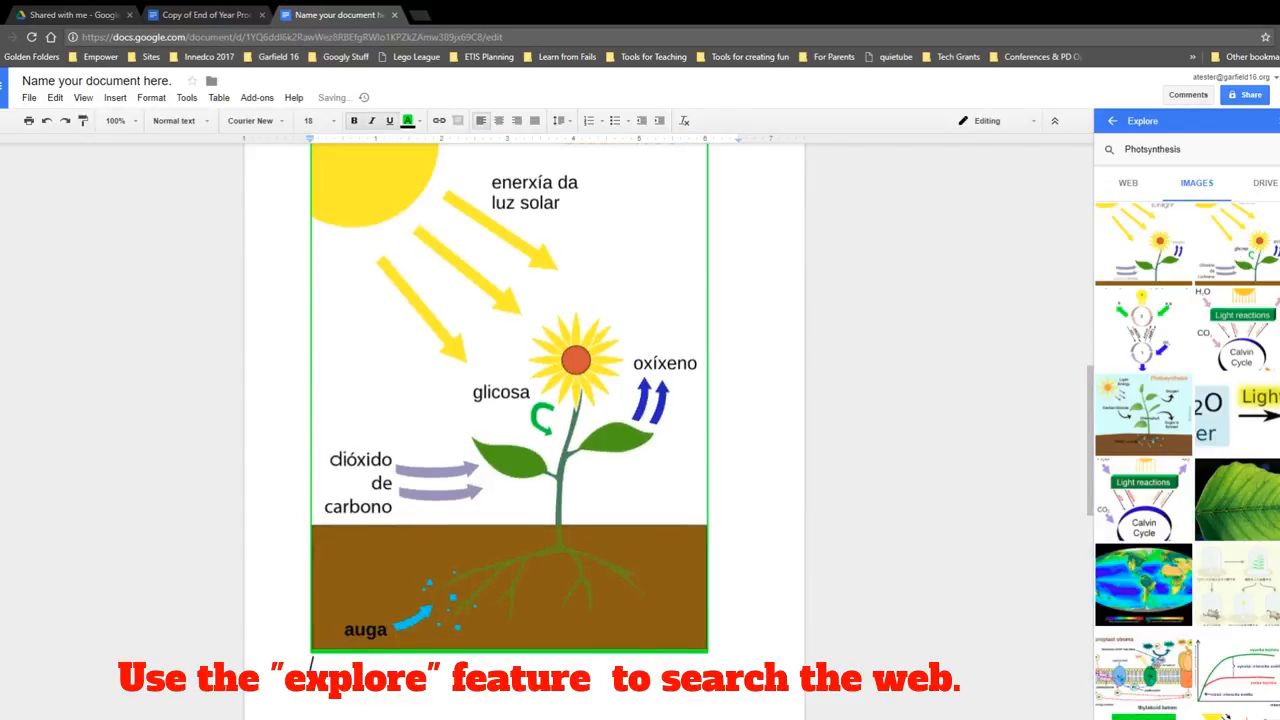
- Insert the world chlorophyll concentration map from Explore's image results on the page below the sunflower diagram
scroll(703, 458, "down", 1)
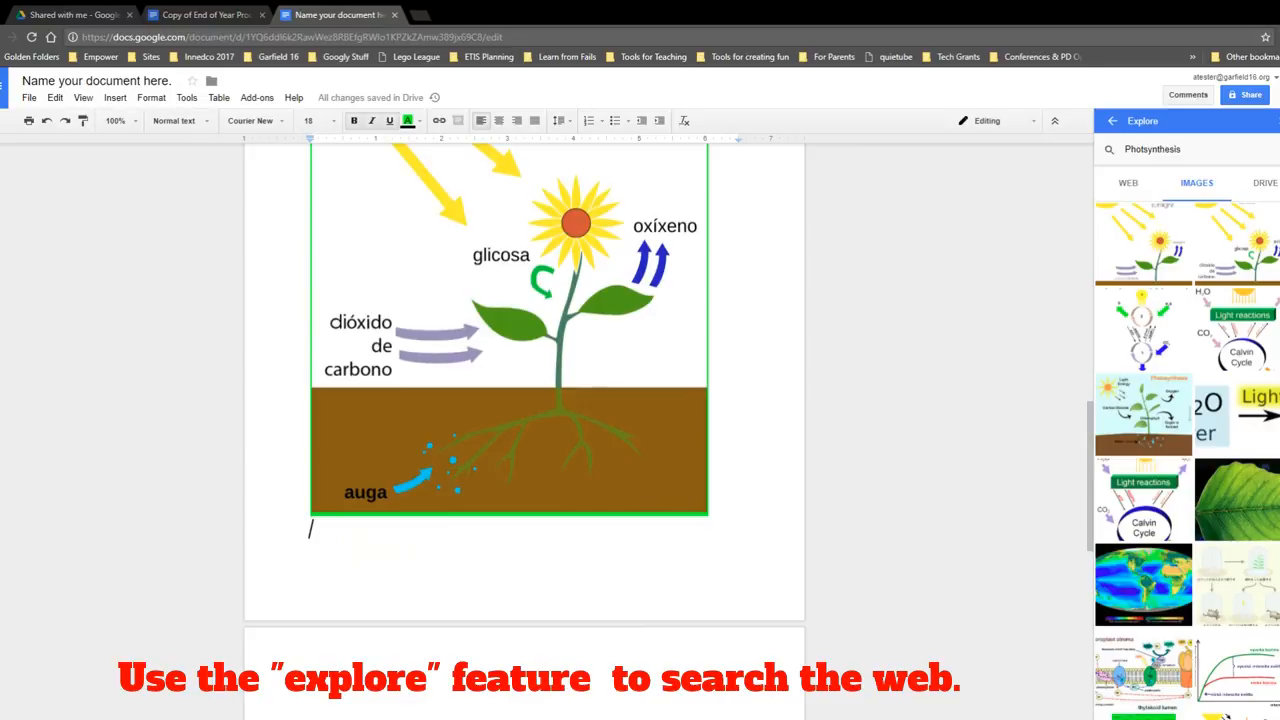
scroll(703, 458, "up", 3)
scroll(524, 431, "down", 4)
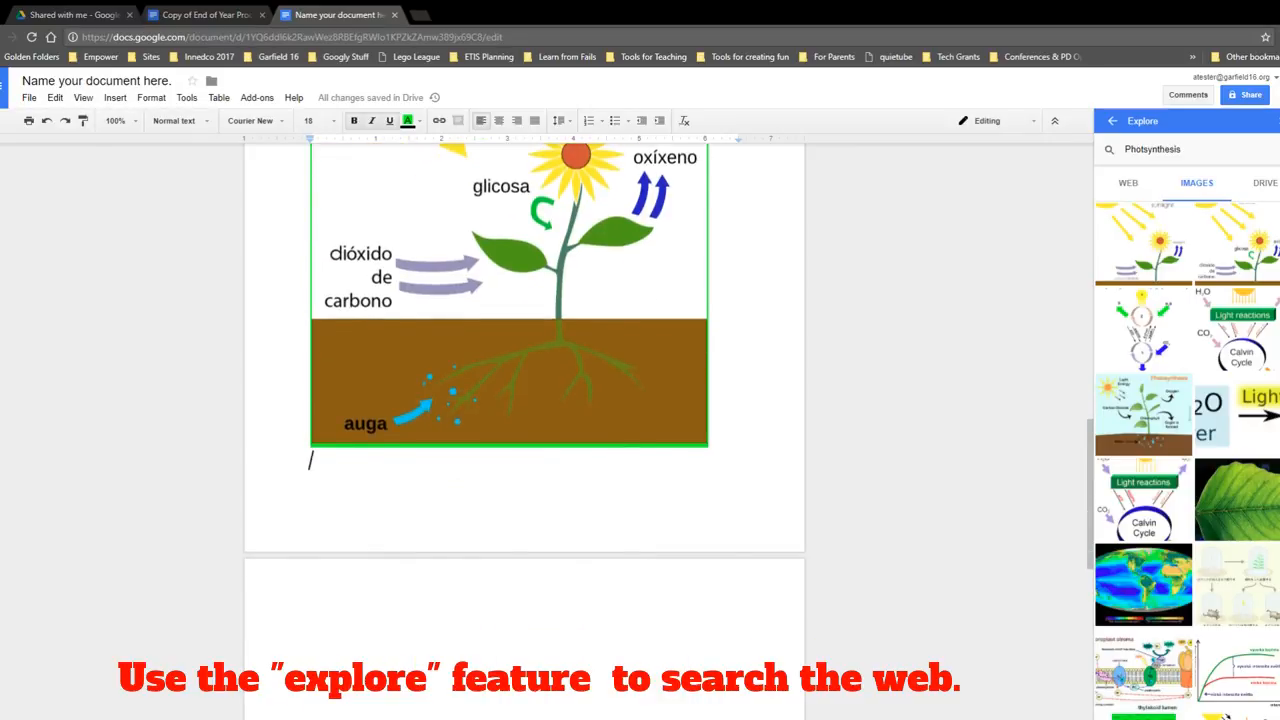
scroll(310, 451, "down", 3)
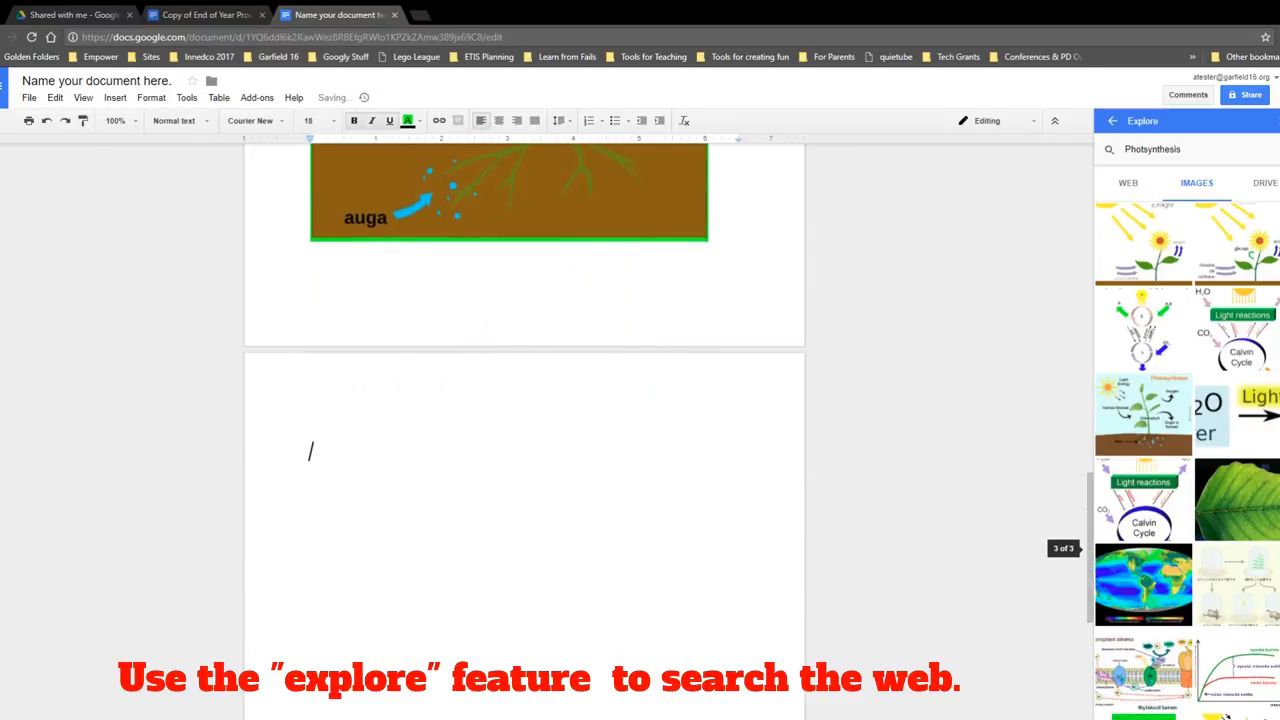
mouse_move(1160, 393)
scroll(1165, 395, "down", 1)
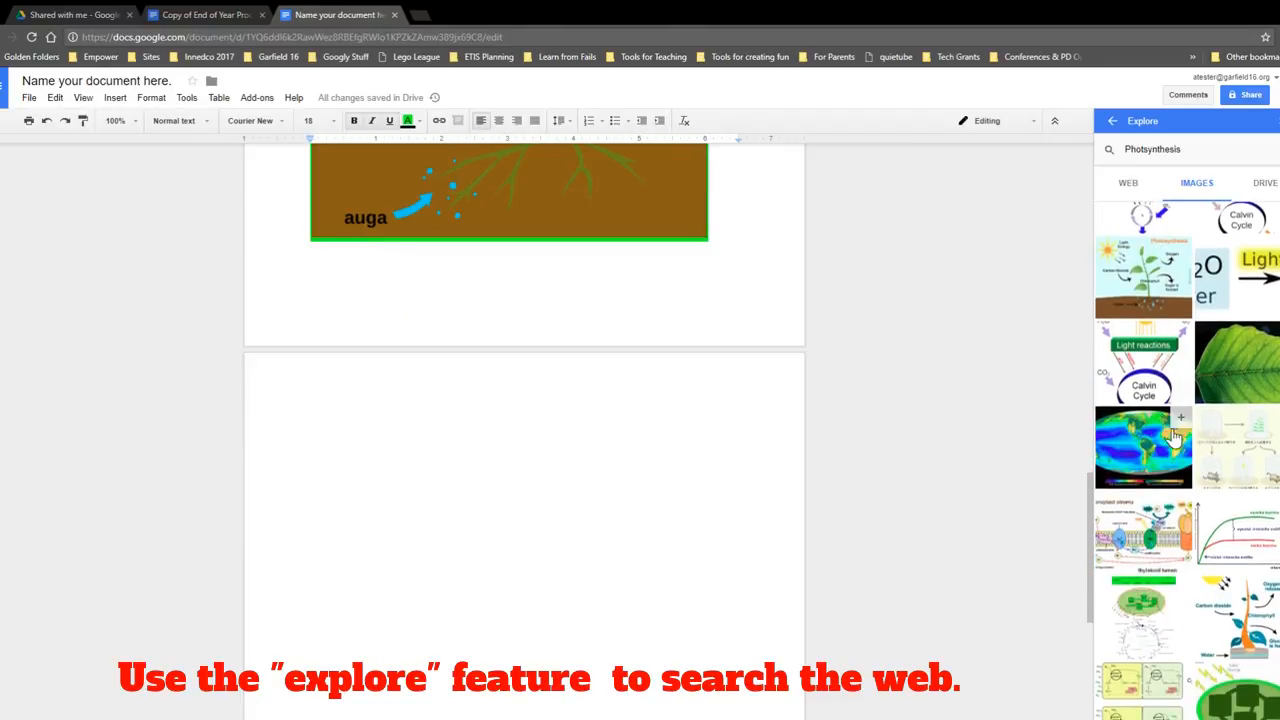
left_click(1180, 428)
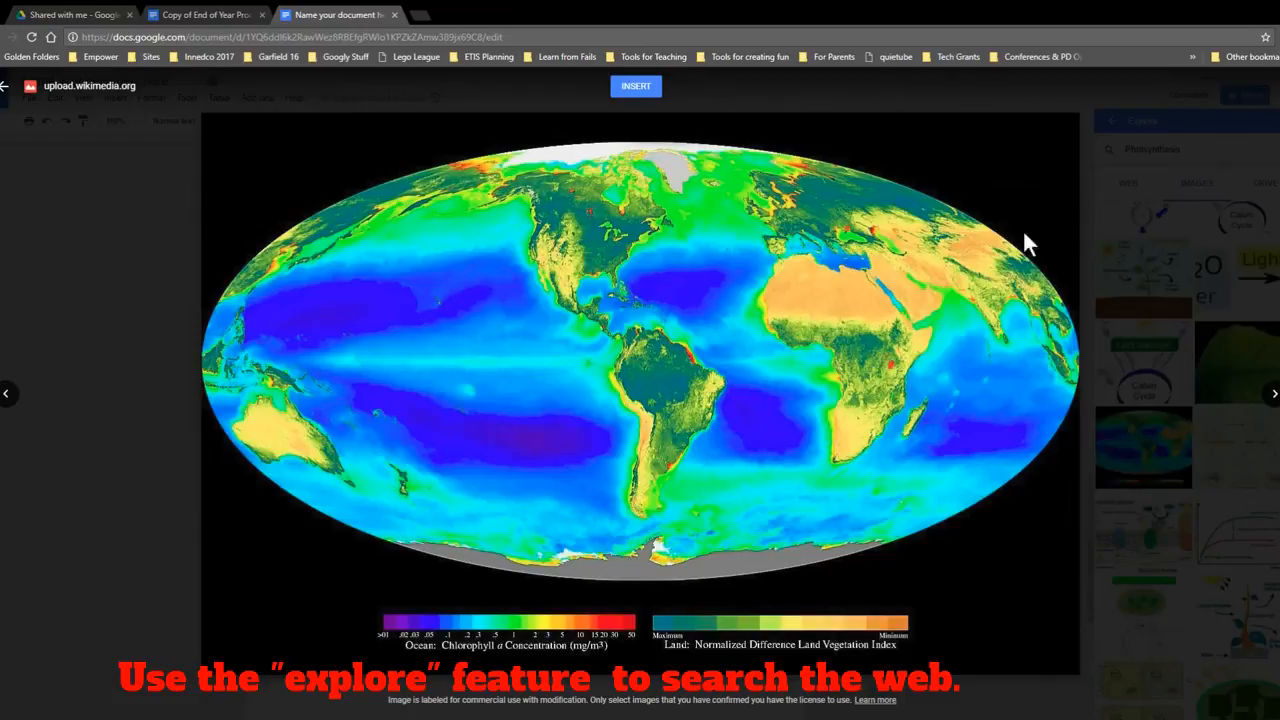
left_click(638, 88)
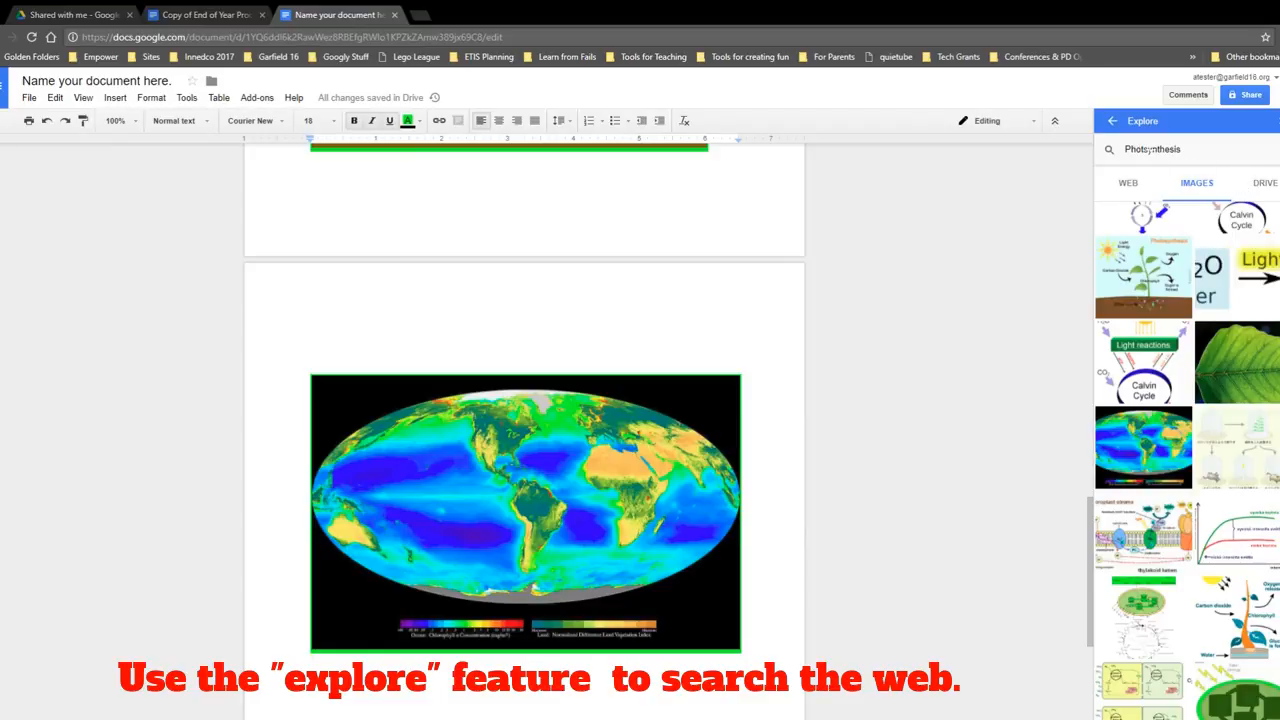
- Check Explore's Drive results for "Photsynthesis" and close Explore
left_click(1263, 186)
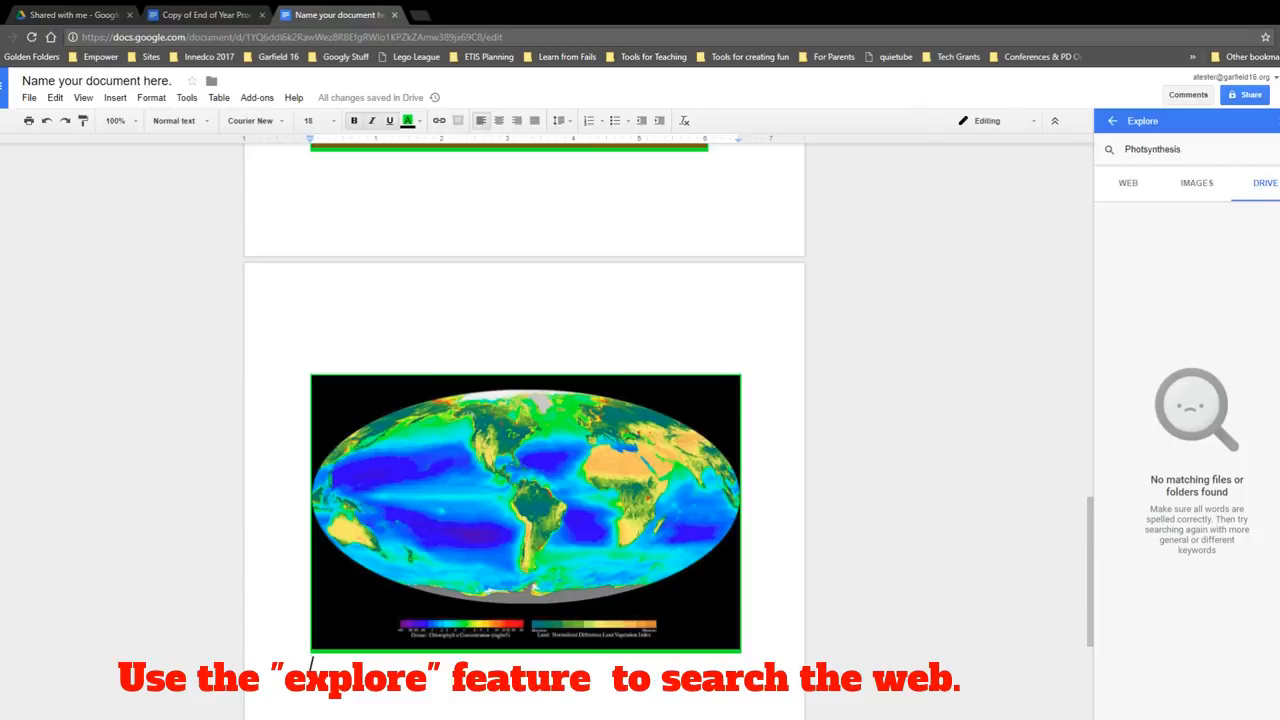
left_click(1268, 121)
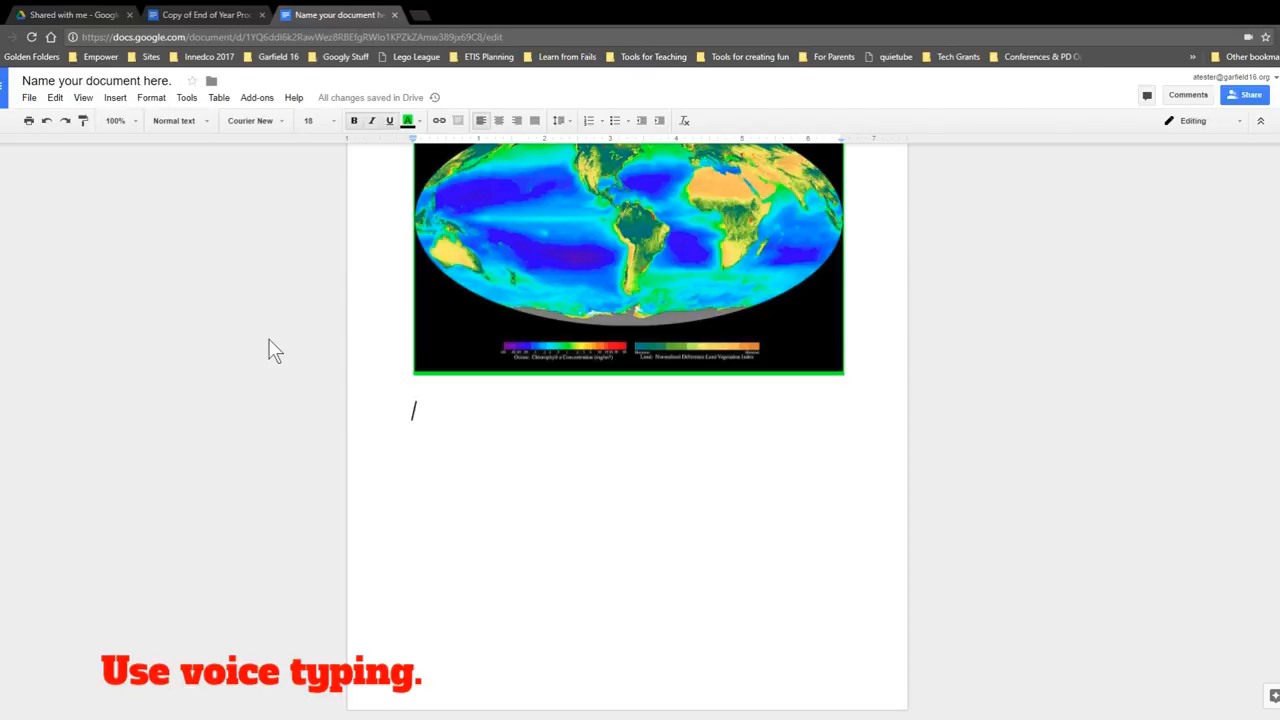
- Open voice typing, reposition its microphone box beside the page, and start dictation in English (US)
left_click(187, 98)
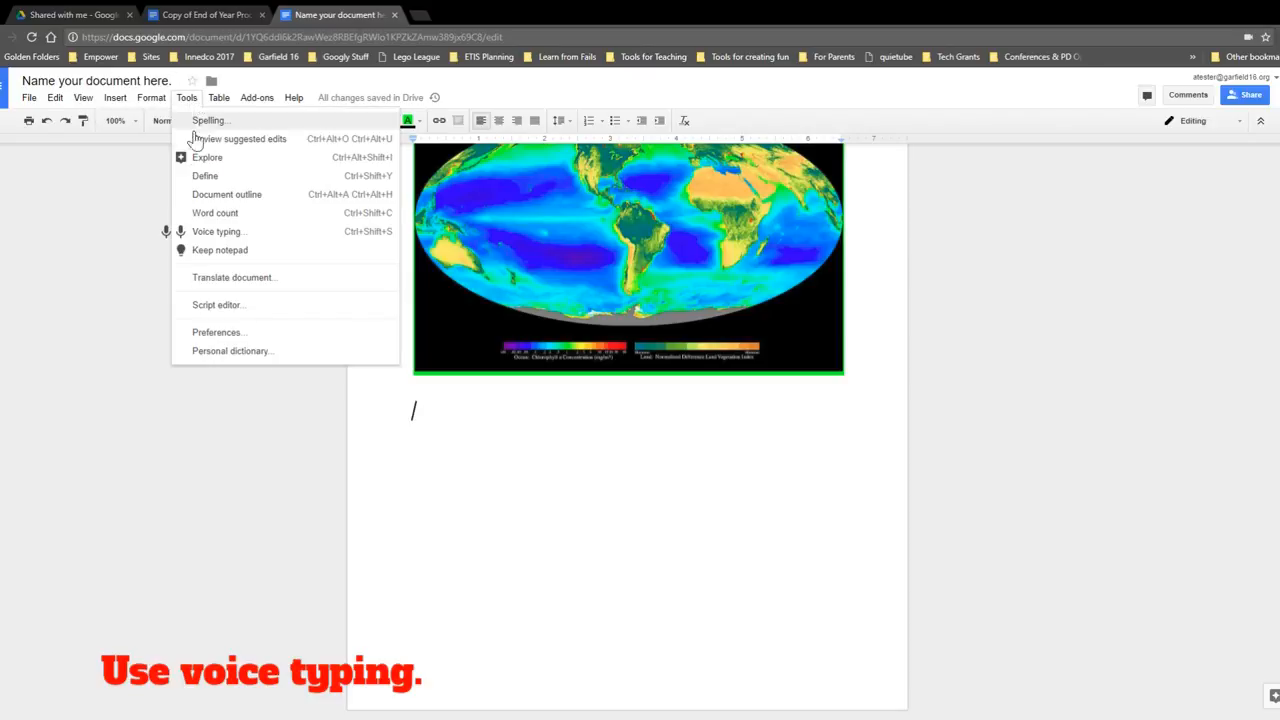
left_click(231, 232)
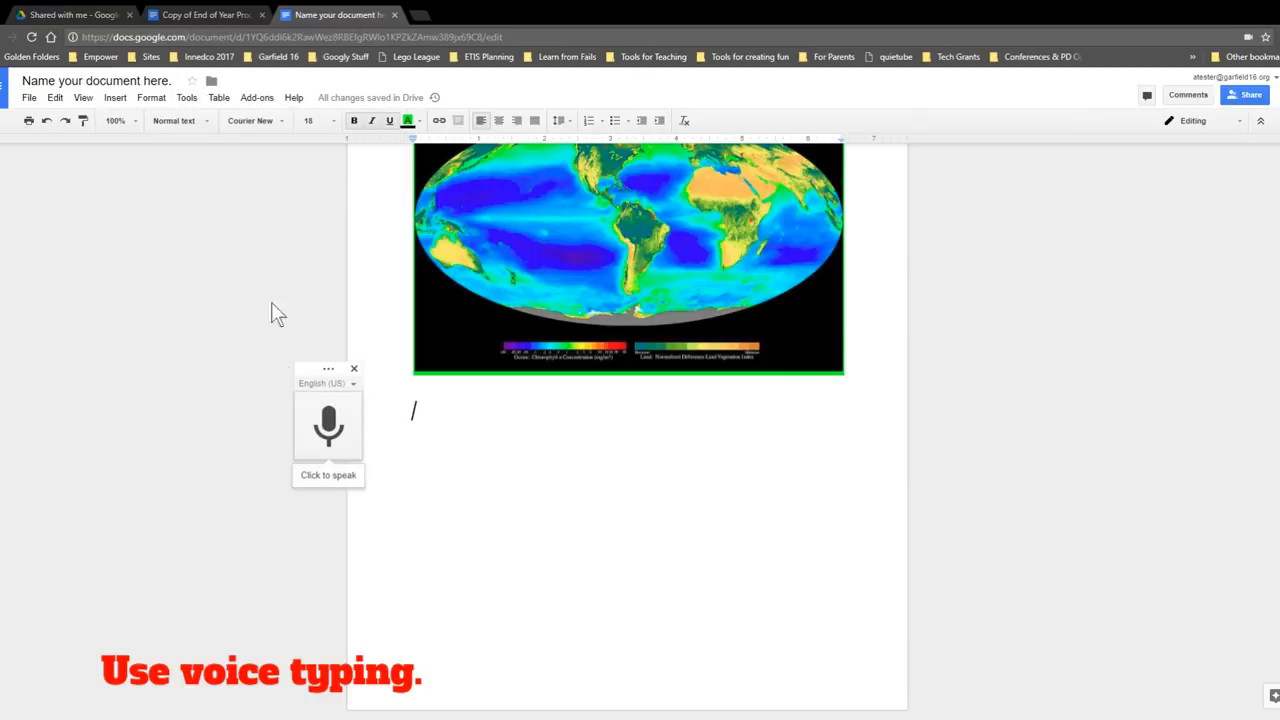
mouse_move(323, 371)
left_mouse_down()
mouse_move(200, 408)
mouse_move(310, 376)
left_mouse_up()
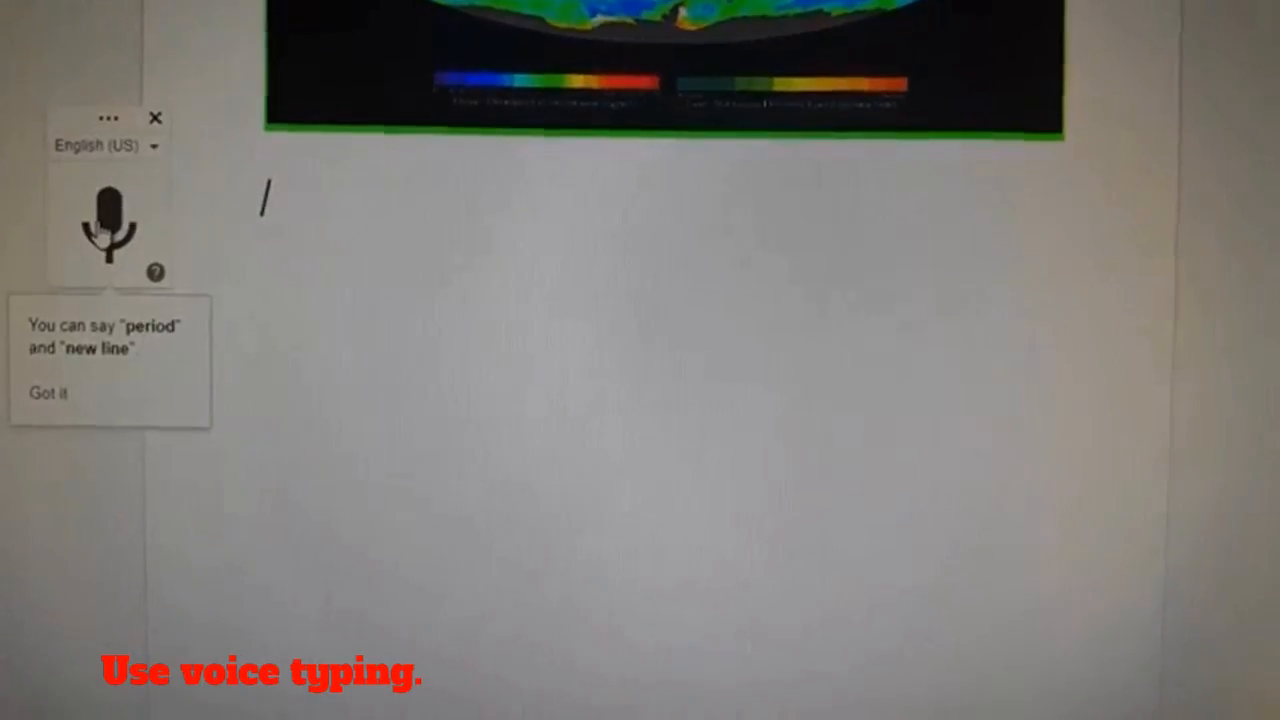
left_click(110, 232)
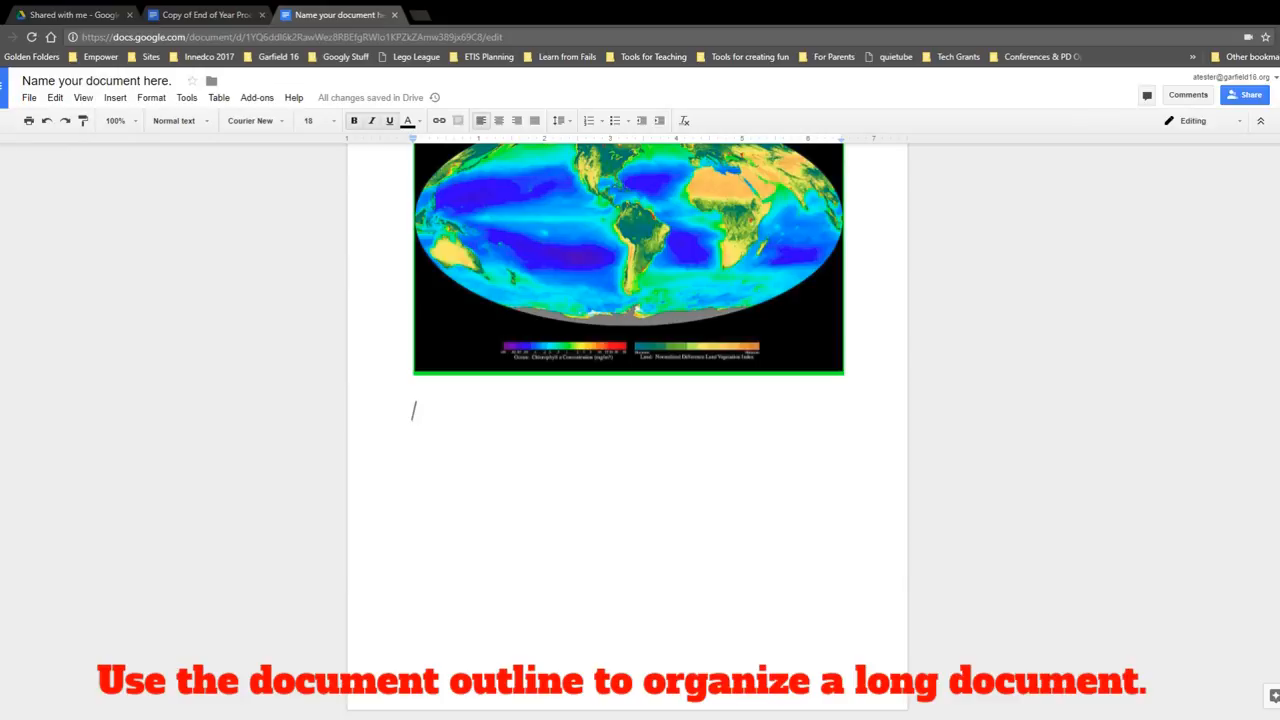
- Enter the dates 10/2, 10/9, 10/16 and 10/23 on separate lines below the world map
type("10/2")
key("Return")
type("10/9")
key("Return")
type("10")
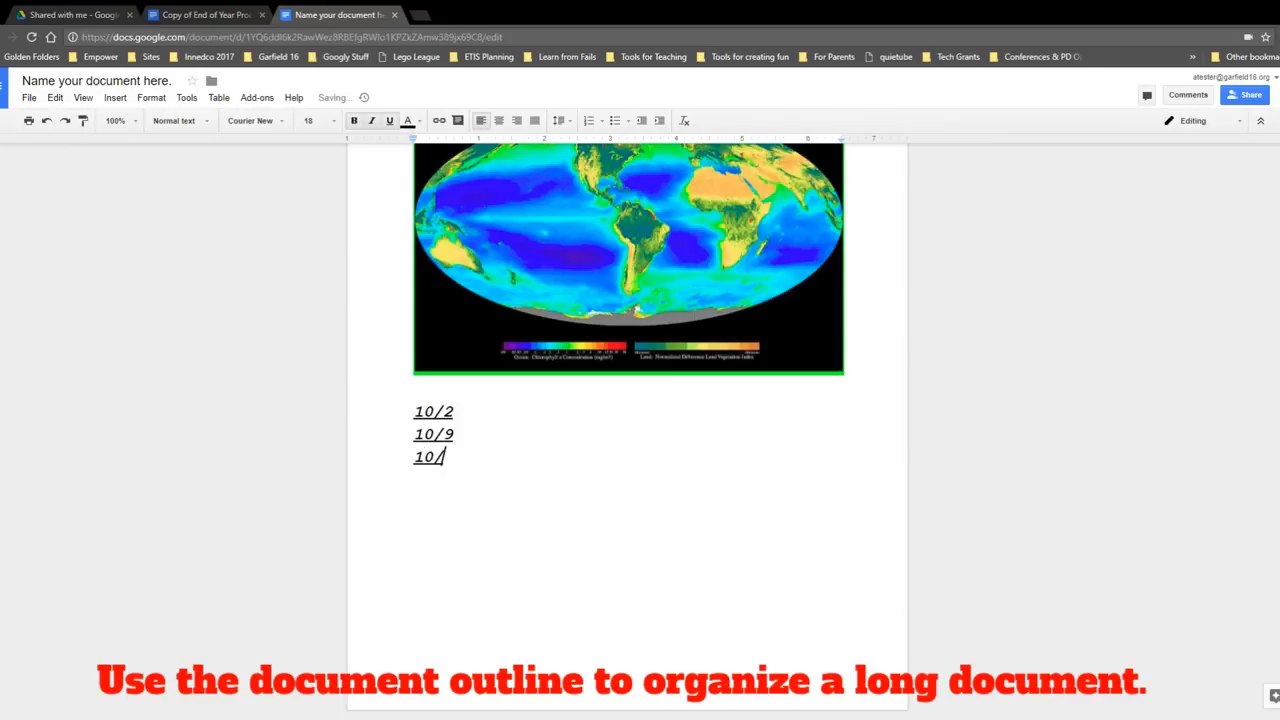
type("/16")
key("Return")
type("10/23")
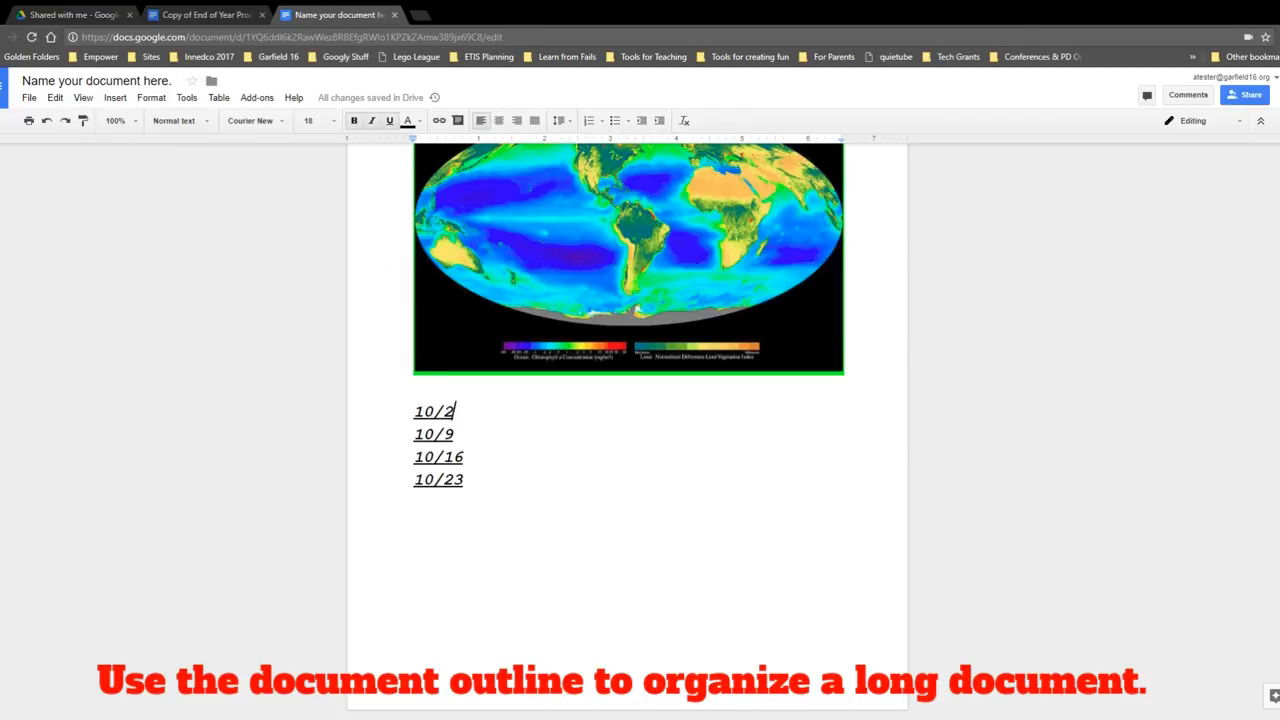
- Add placeholder lines ";lkajdfklj;adf" under 10/2, ";lkja;dfk" under 10/9 and ";kaj;sf" under 10/16
key("Return")
type(";lkajdfklj;adf")
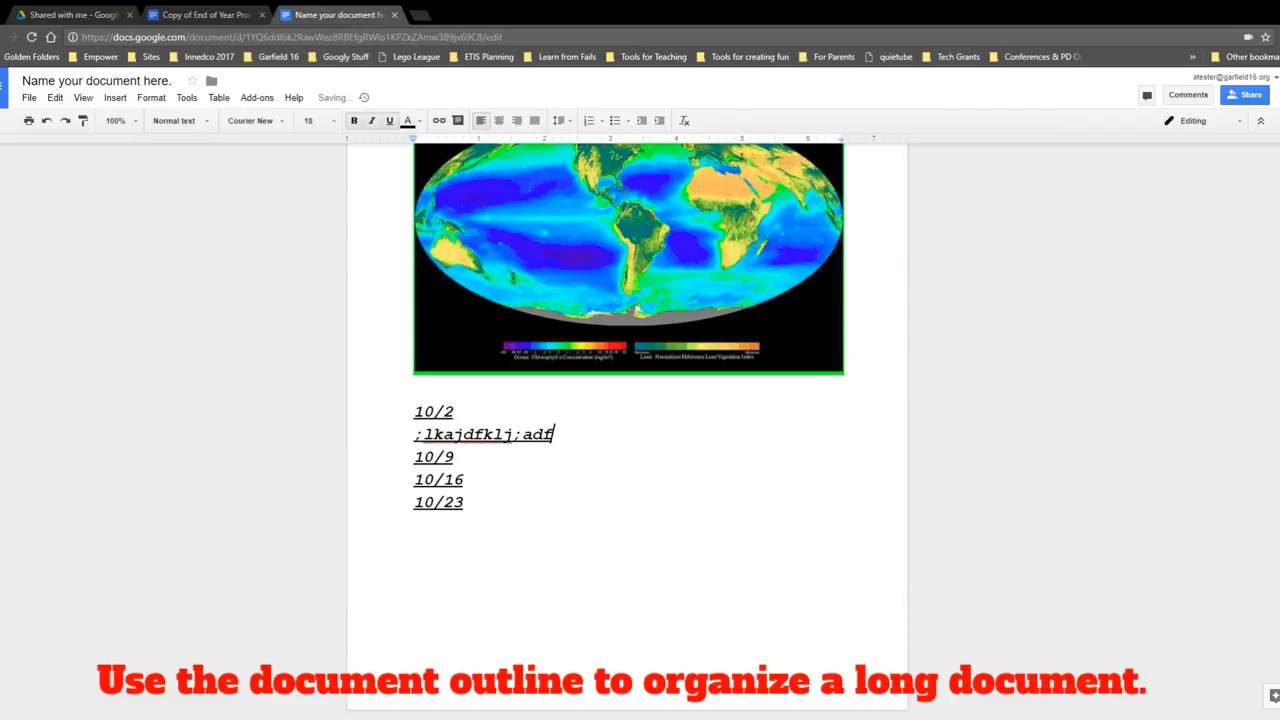
key("Return")
type(";lkja;dfk")
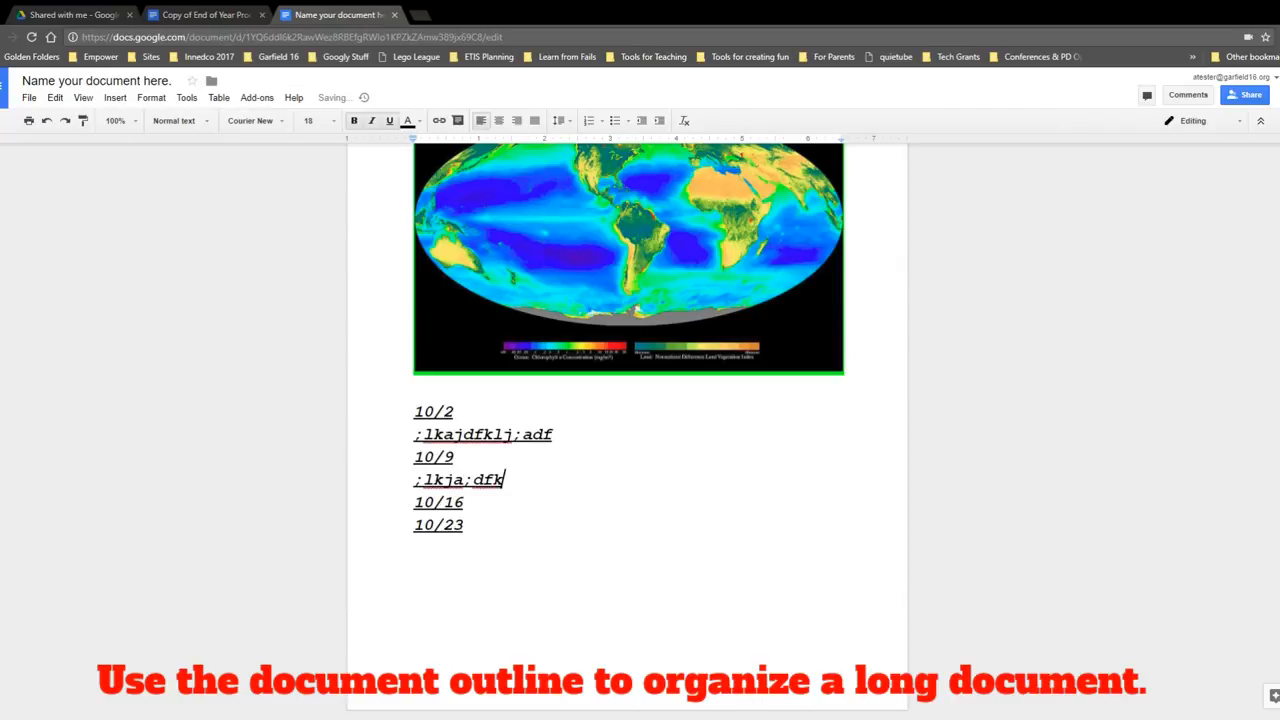
key("Down")
key("Return")
type(";kaj;sf")
- Apply the Heading 1 style to the dates 10/2 and 10/9
triple_click(450, 411)
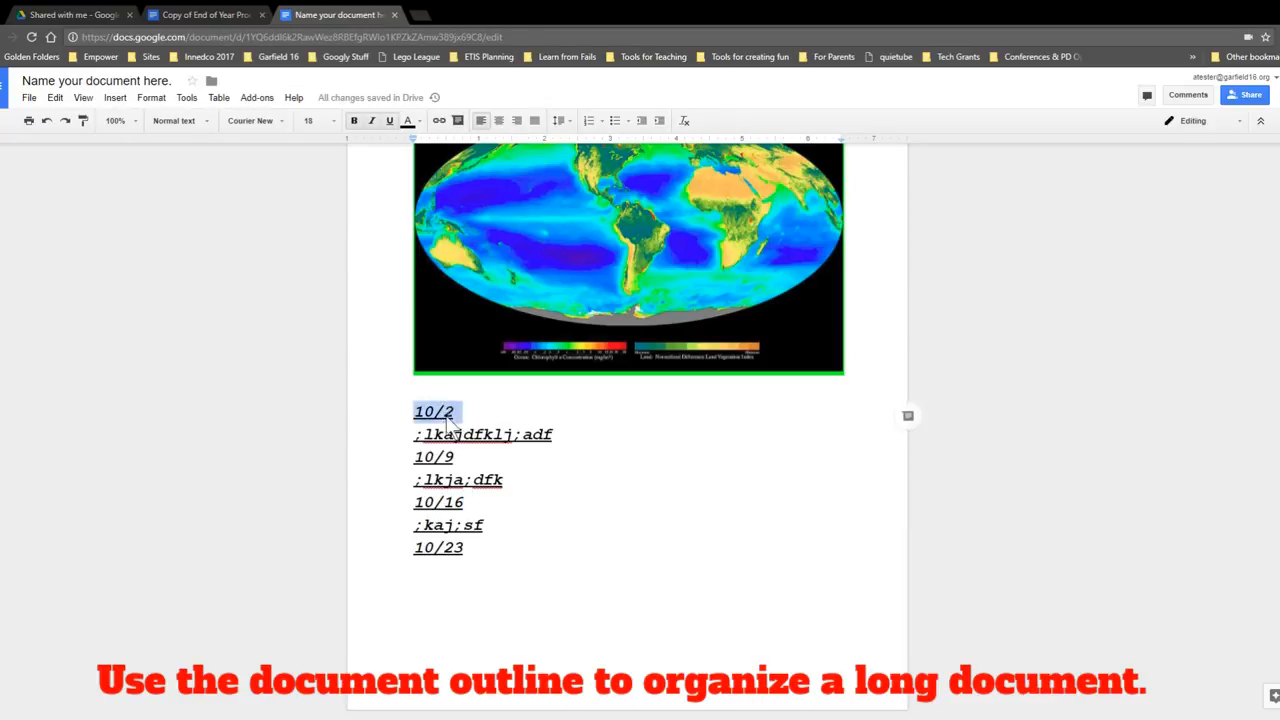
left_click(204, 122)
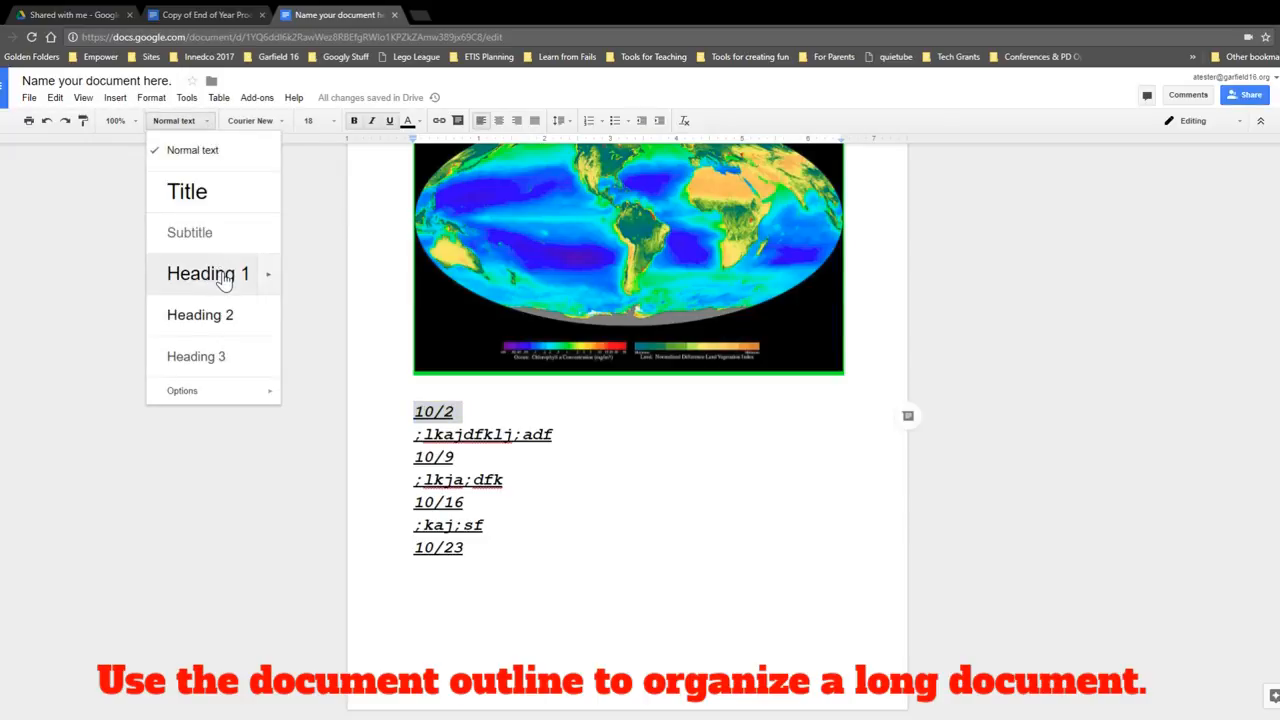
left_click(210, 274)
left_click_drag(414, 483, 456, 483)
left_click(175, 121)
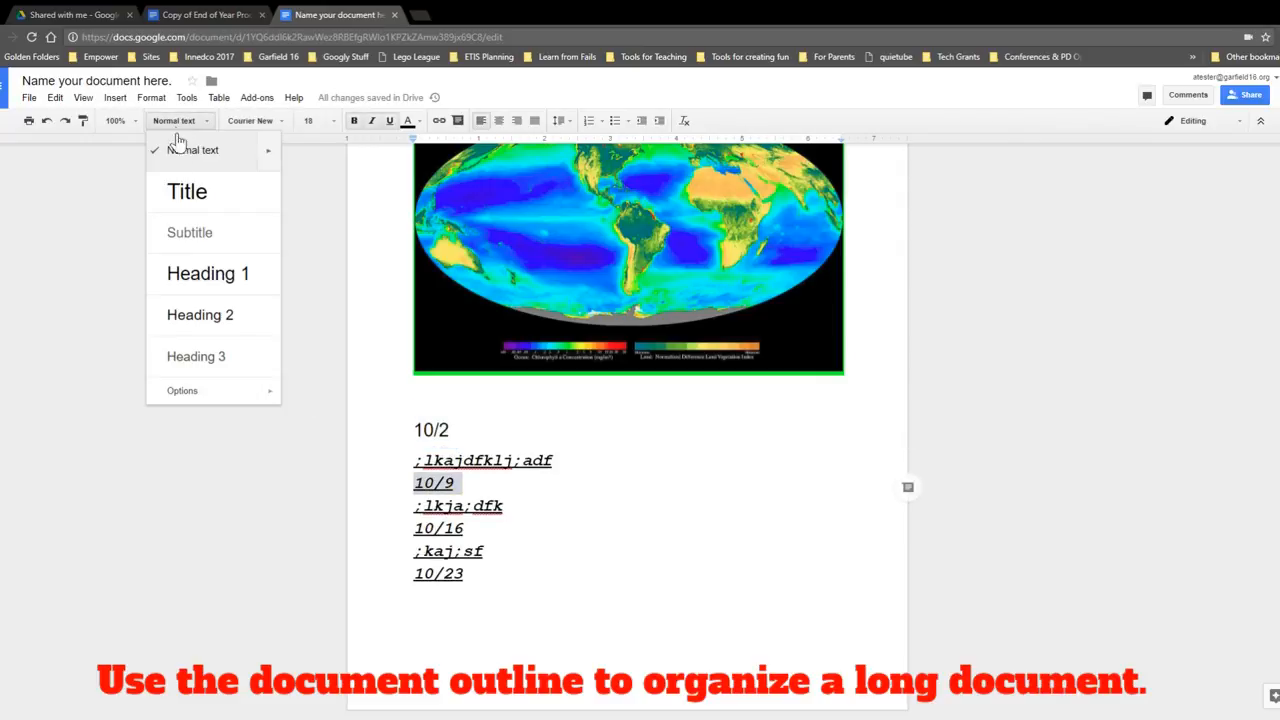
left_click(206, 278)
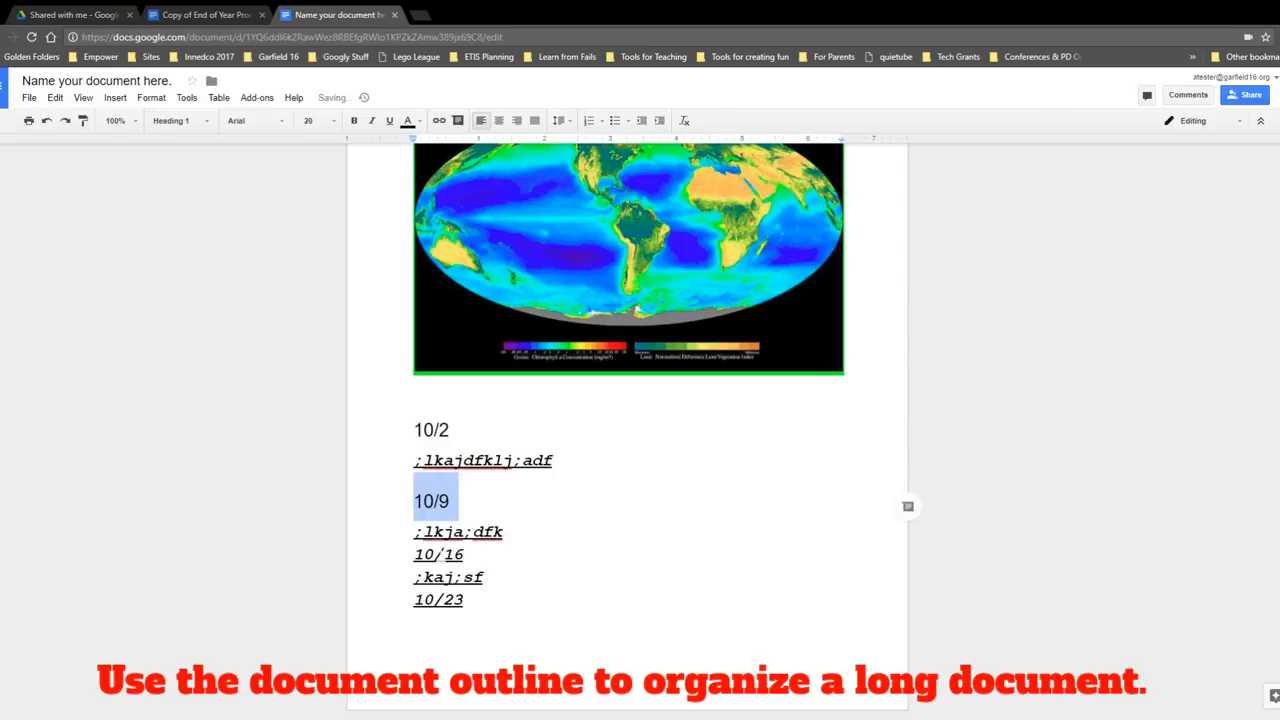
- Apply the Heading 1 style to the dates 10/16 and 10/23
triple_click(442, 554)
left_click(195, 121)
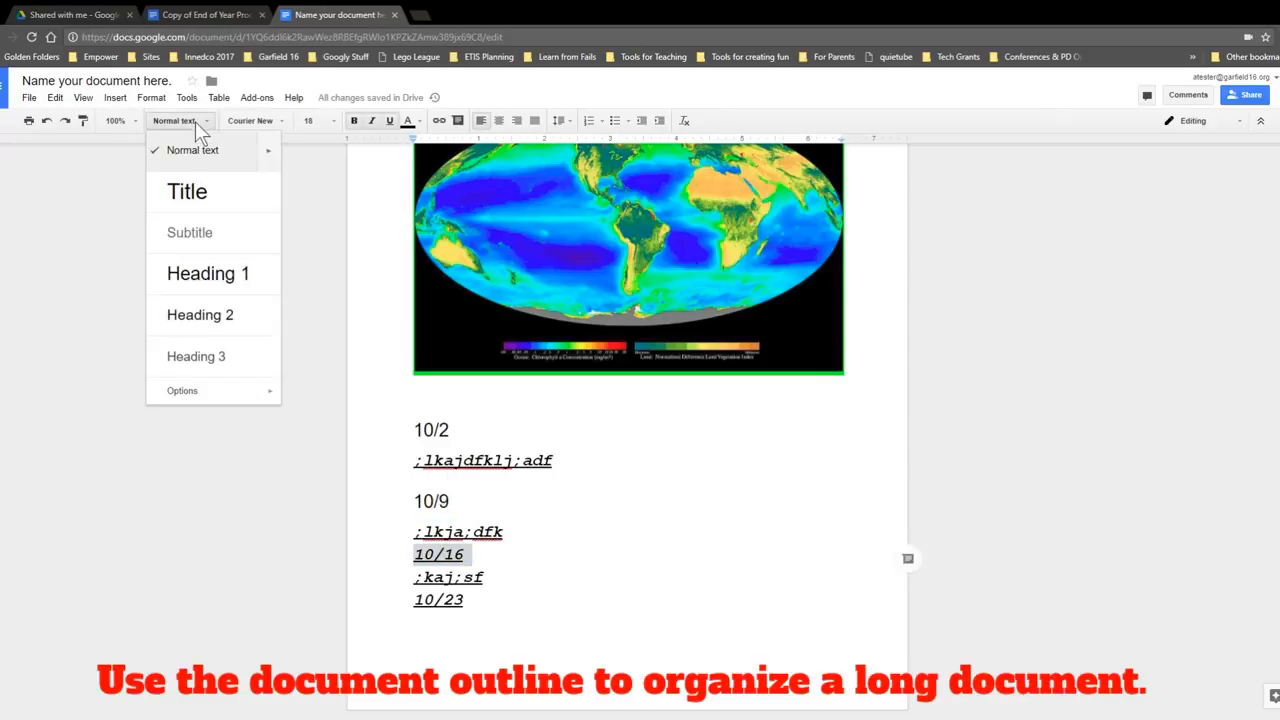
left_click(207, 286)
scroll(305, 413, "down", 1)
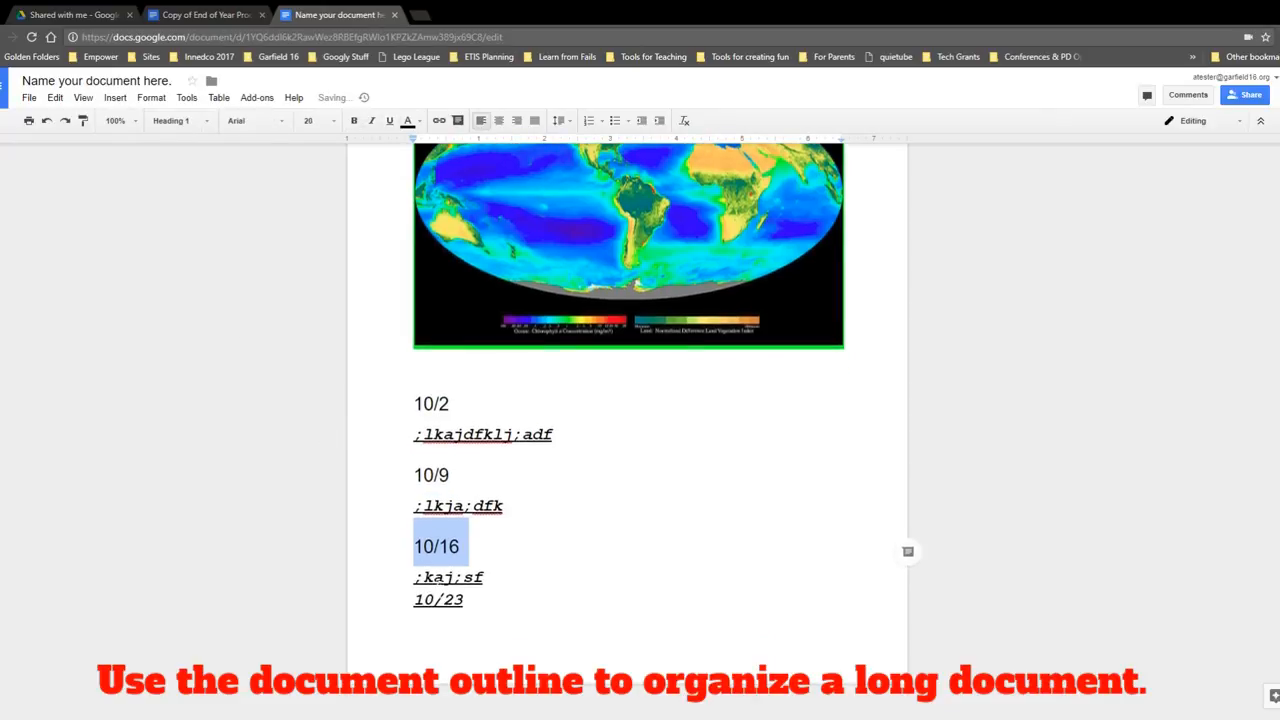
triple_click(447, 600)
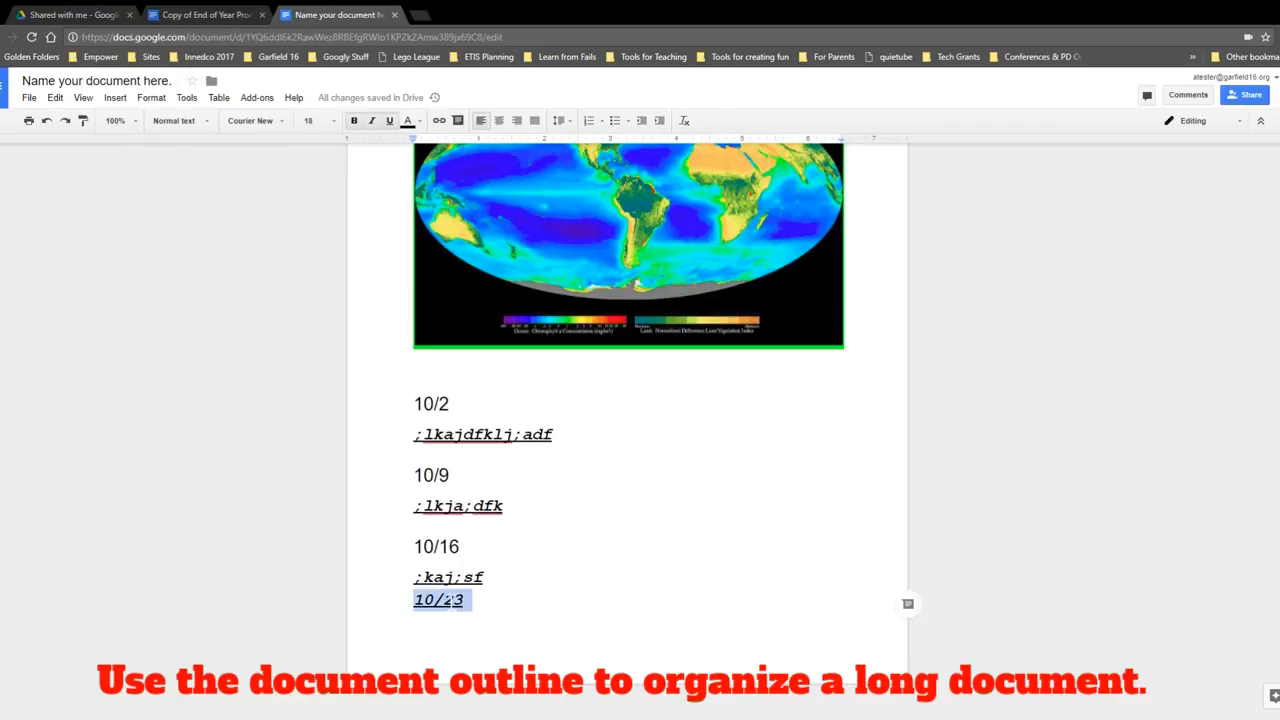
left_click(195, 121)
left_click(226, 289)
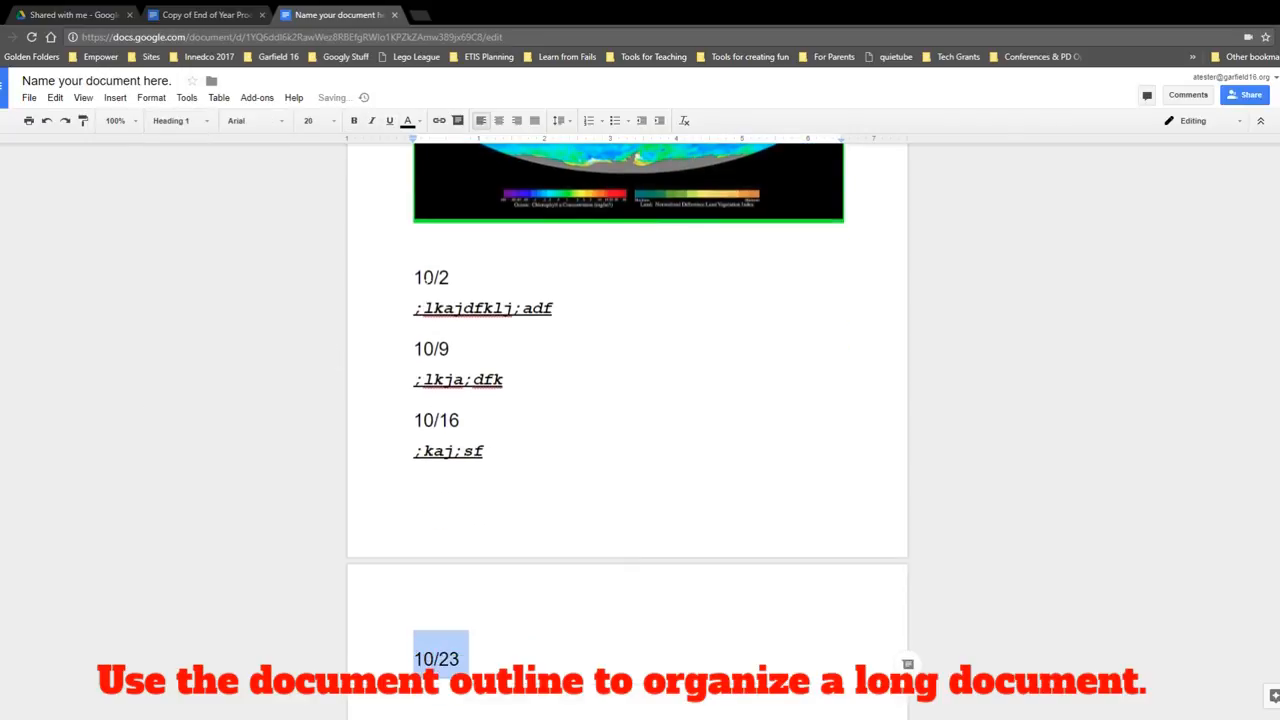
- Adjust the blank lines above the 10/2 heading so the whole dated list sits together on a new page
left_click(414, 278)
key("Return")
key("Return")
key("Return")
key("Return")
key("Return")
key("Return")
key("Return")
key("Return")
key("Return")
key("Return")
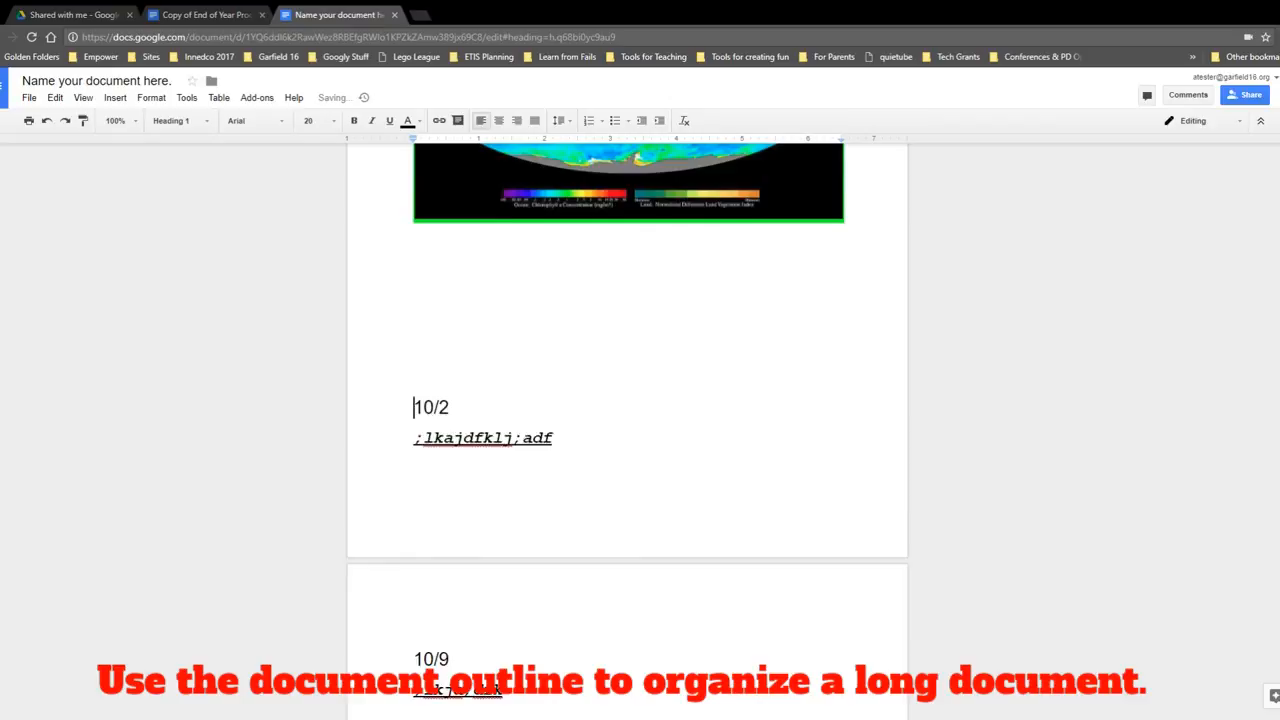
key("BackSpace")
key("BackSpace")
key("BackSpace")
key("BackSpace")
key("BackSpace")
key("BackSpace")
key("BackSpace")
key("BackSpace")
key("BackSpace")
key("BackSpace")
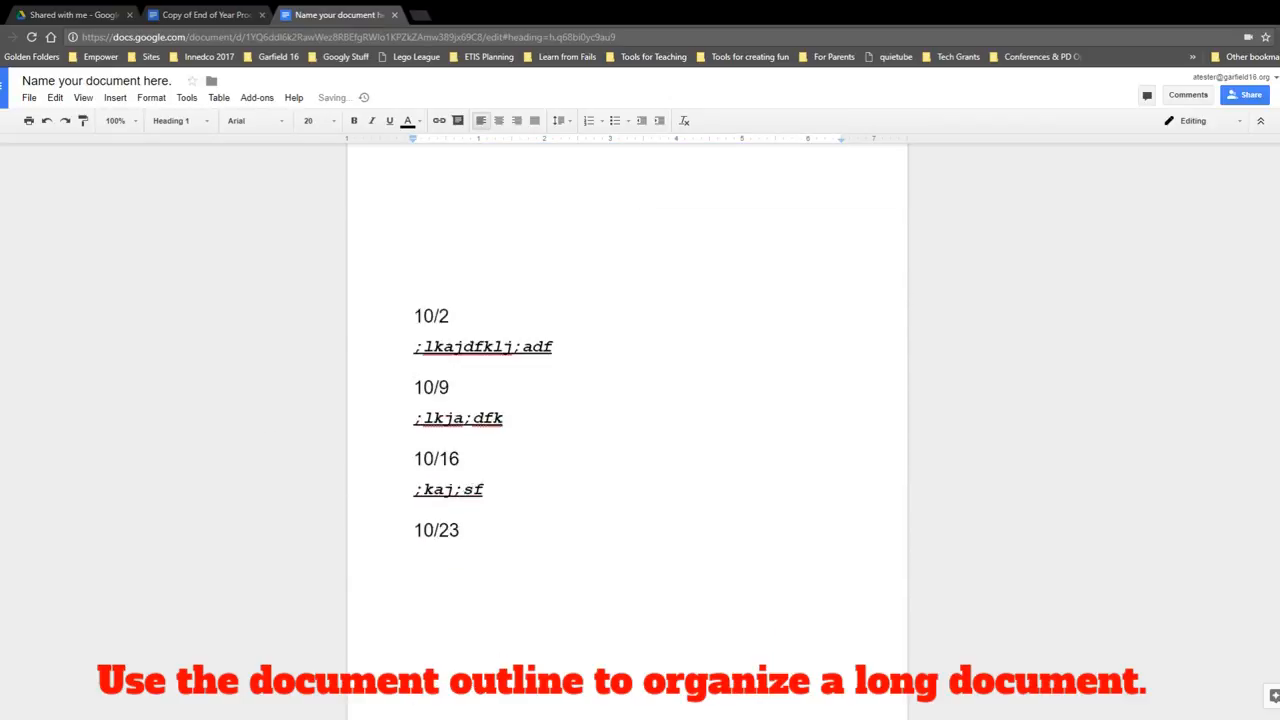
key("Return")
key("Return")
key("Return")
key("Return")
key("Return")
key("Return")
key("Return")
key("Return")
key("Return")
key("Return")
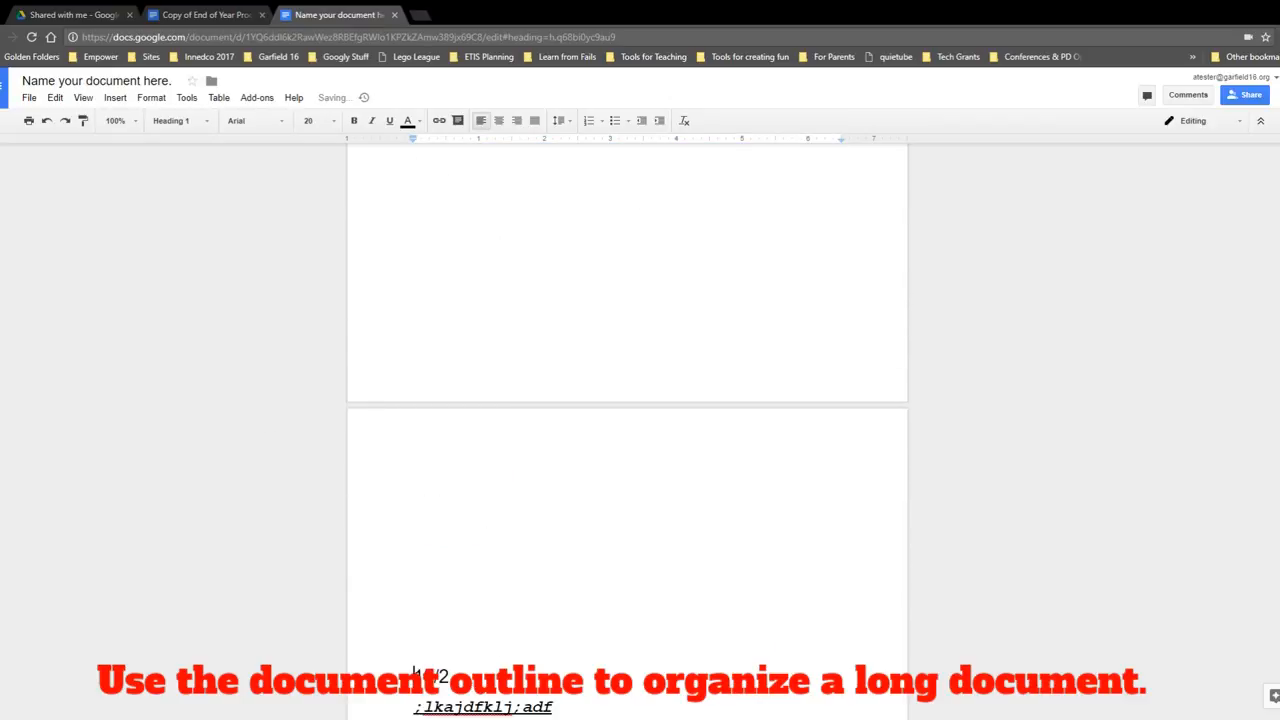
key("BackSpace")
key("BackSpace")
key("BackSpace")
key("BackSpace")
key("BackSpace")
key("BackSpace")
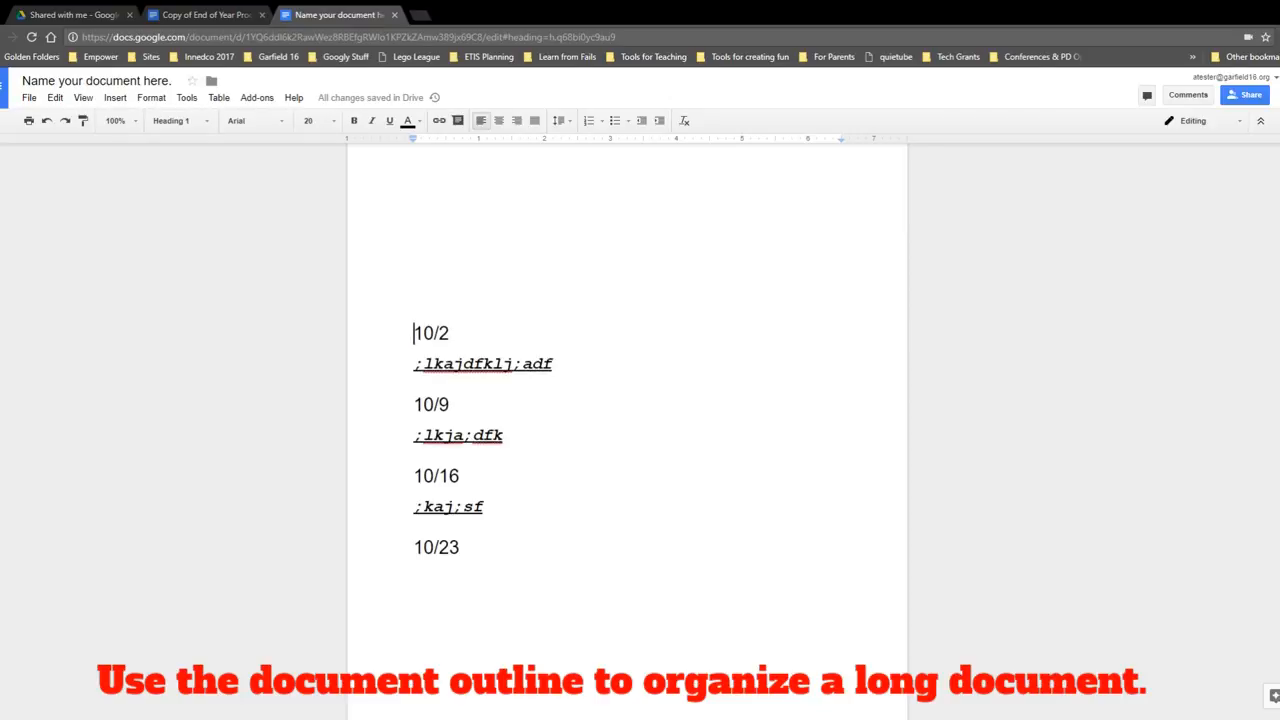
- Place the cursor after the placeholder text under 10/2 and show the document outline
double_click(467, 364)
left_click(554, 364)
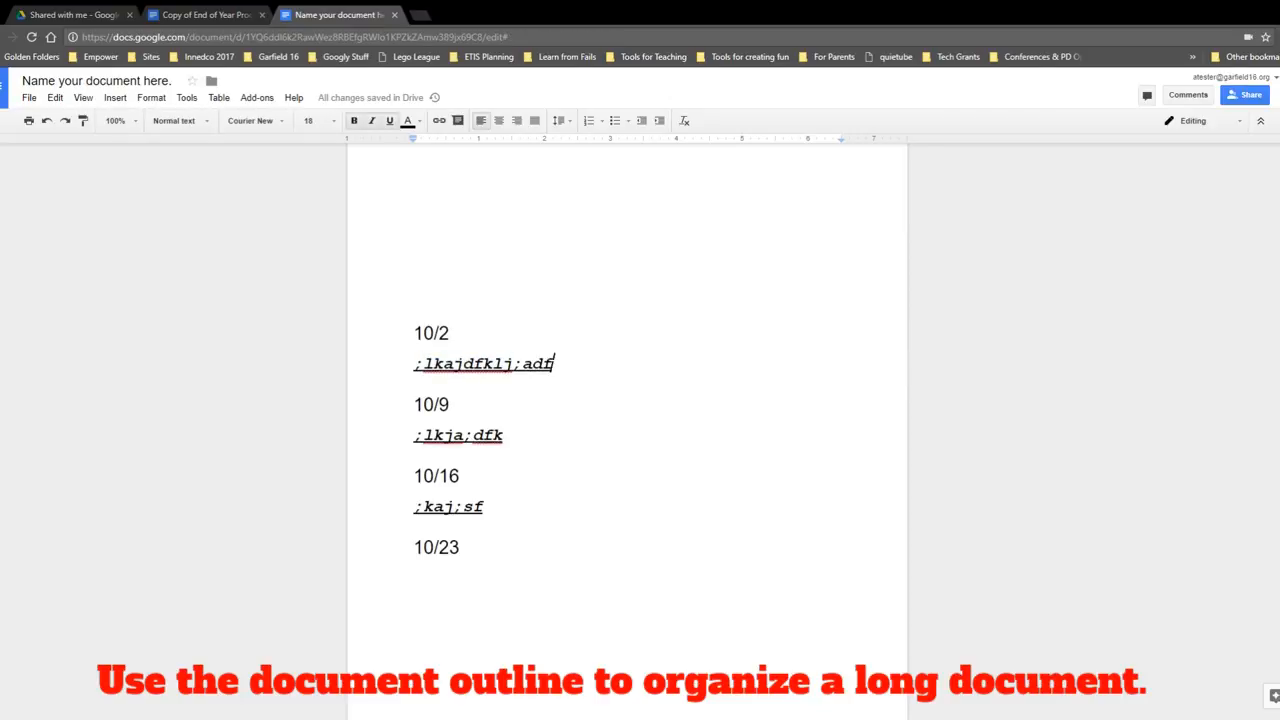
left_click(209, 98)
mouse_move(195, 96)
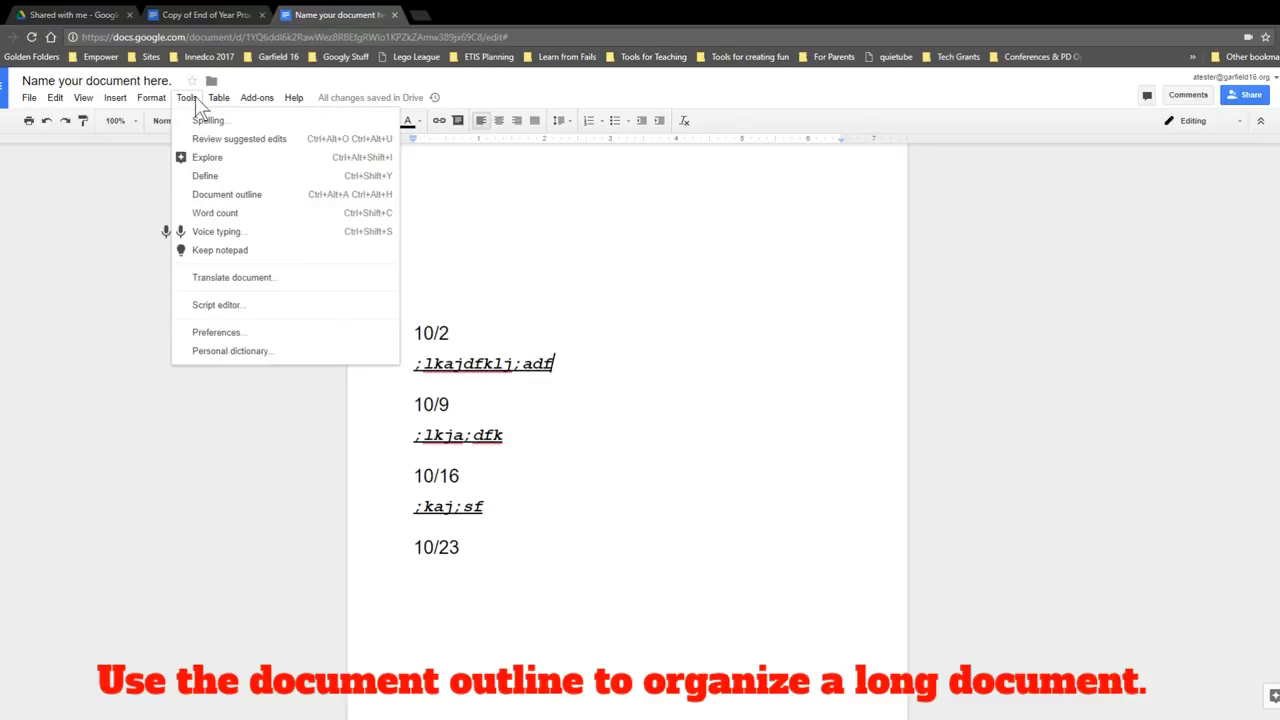
left_click(225, 196)
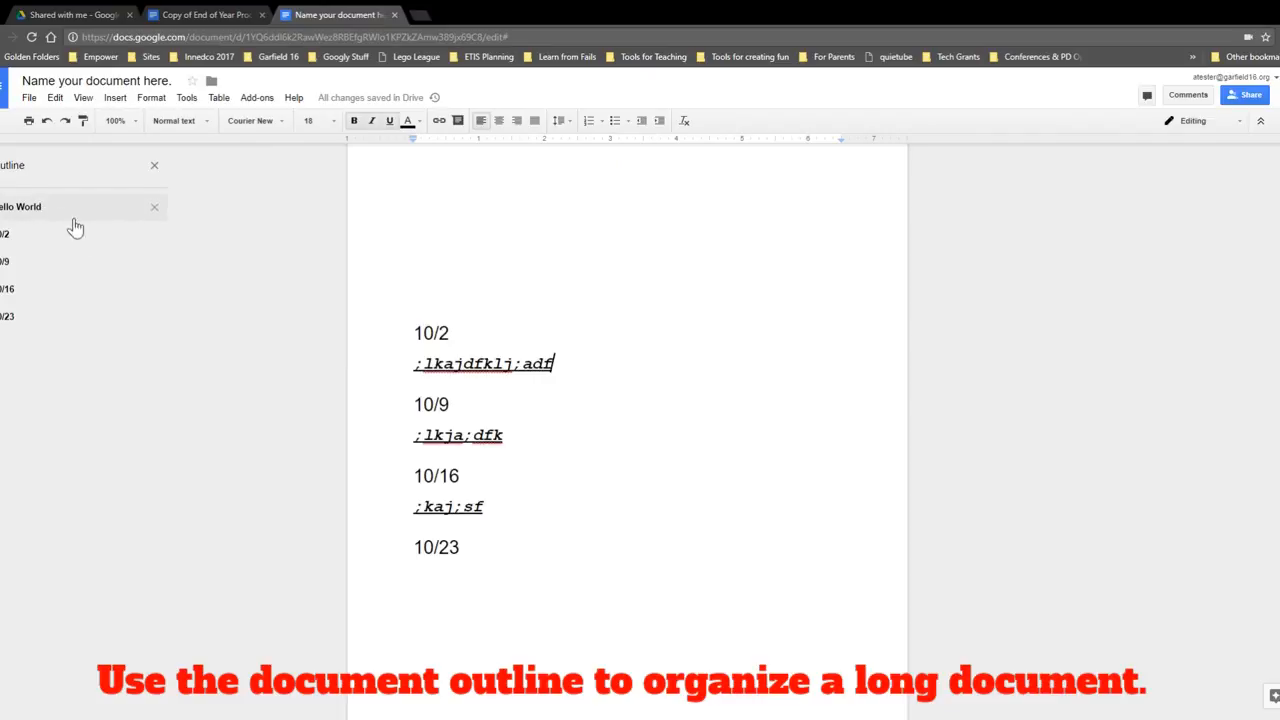
- Remove the "Hello World" entry from the document outline and return to the dated headings
scroll(357, 283, "down", 15)
scroll(443, 286, "up", 10)
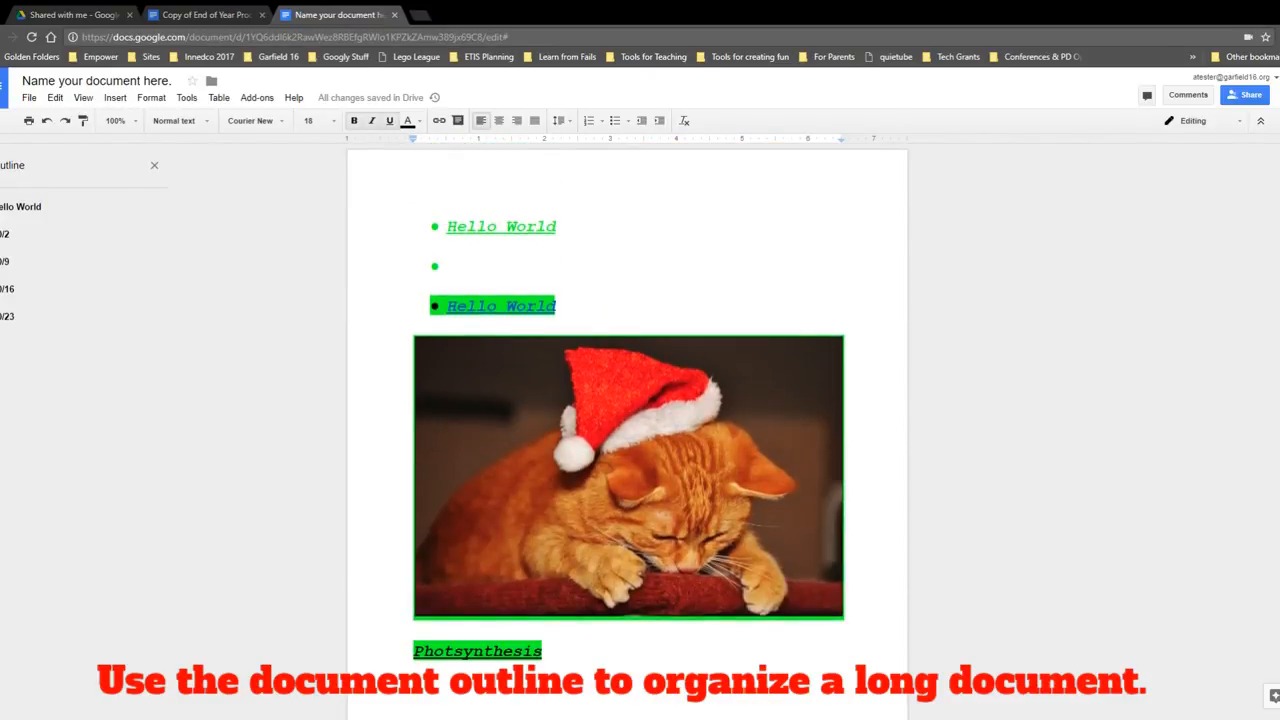
left_click(483, 308)
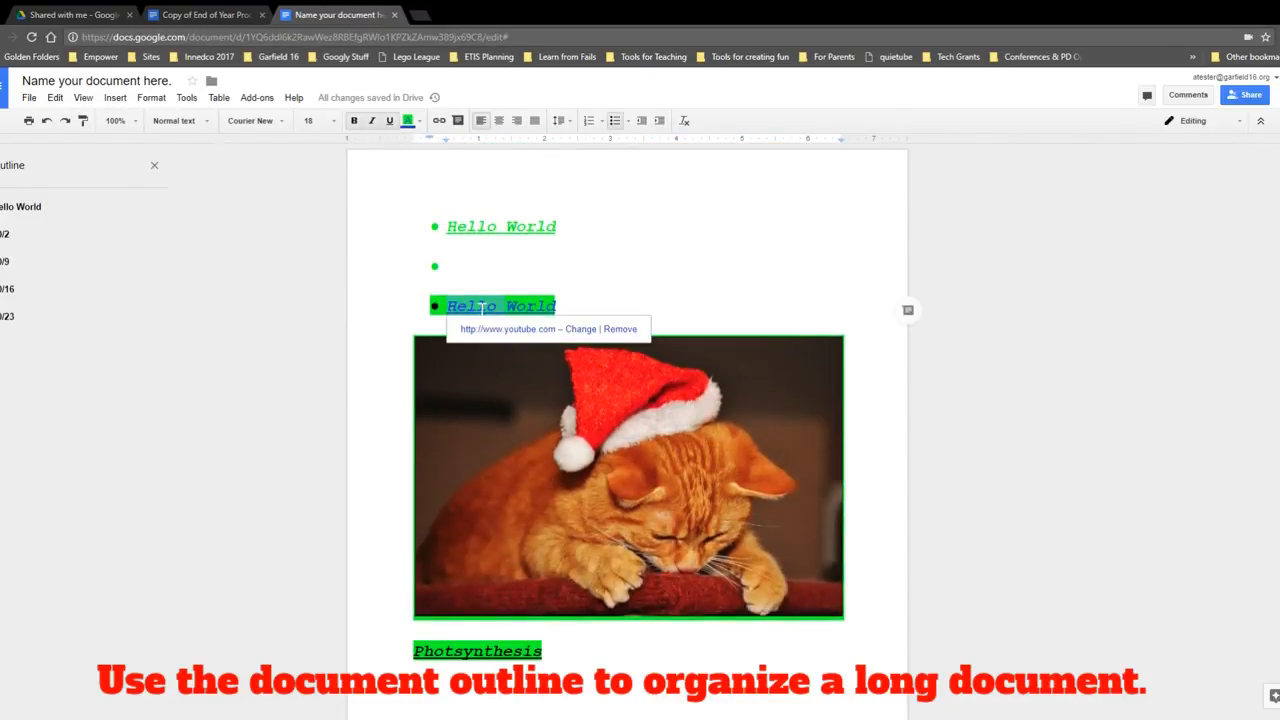
left_click(154, 209)
scroll(627, 430, "down", 6)
scroll(627, 430, "down", 18)
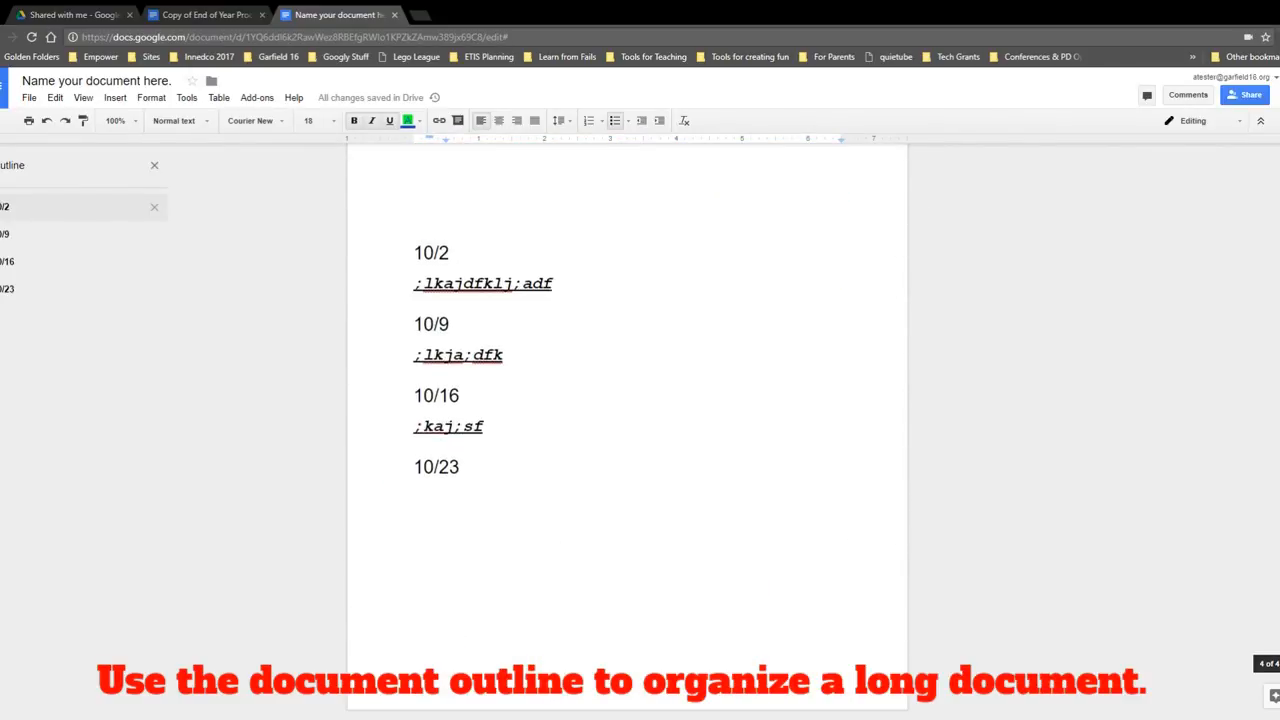
scroll(627, 430, "up", 1)
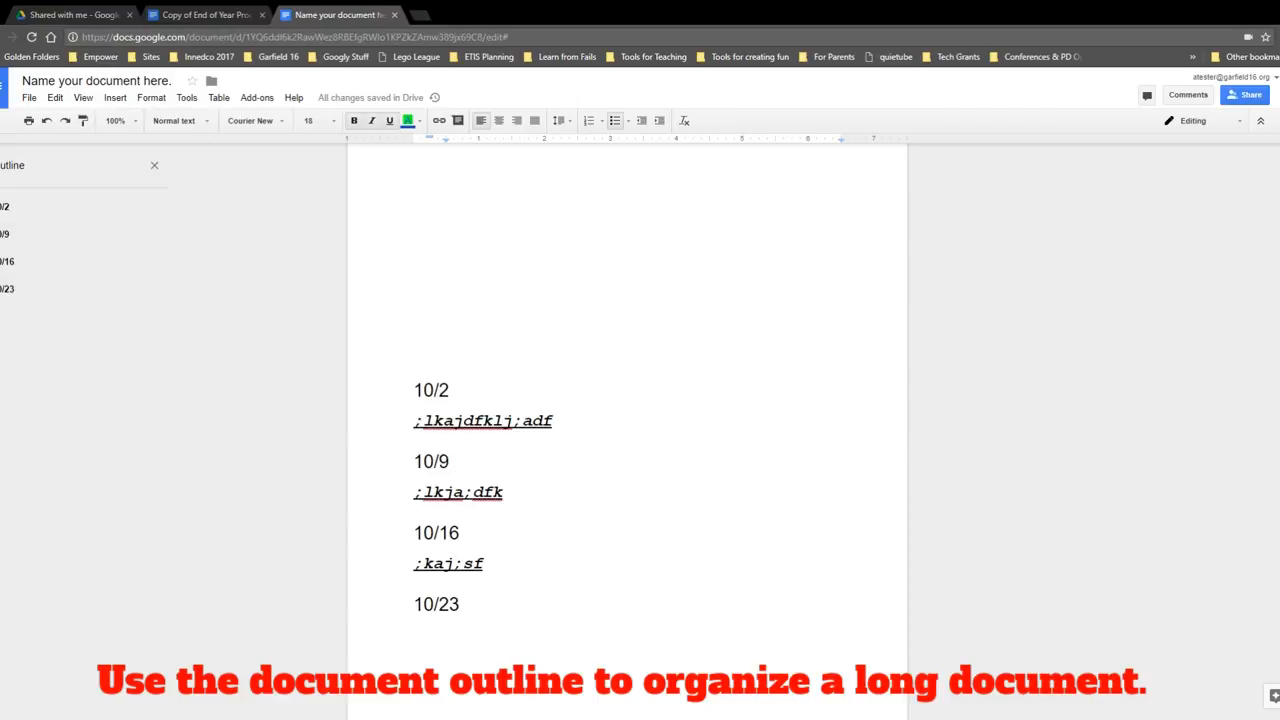
- Add three placeholder lines under 10/2: "Notes herelkjlkja;kjdf;lja", "Lkja;ldfkjdkjaf" and ";lkja;lsdfkjdfkja"
left_click(590, 425)
key("Return")
type("Notes herelkj")
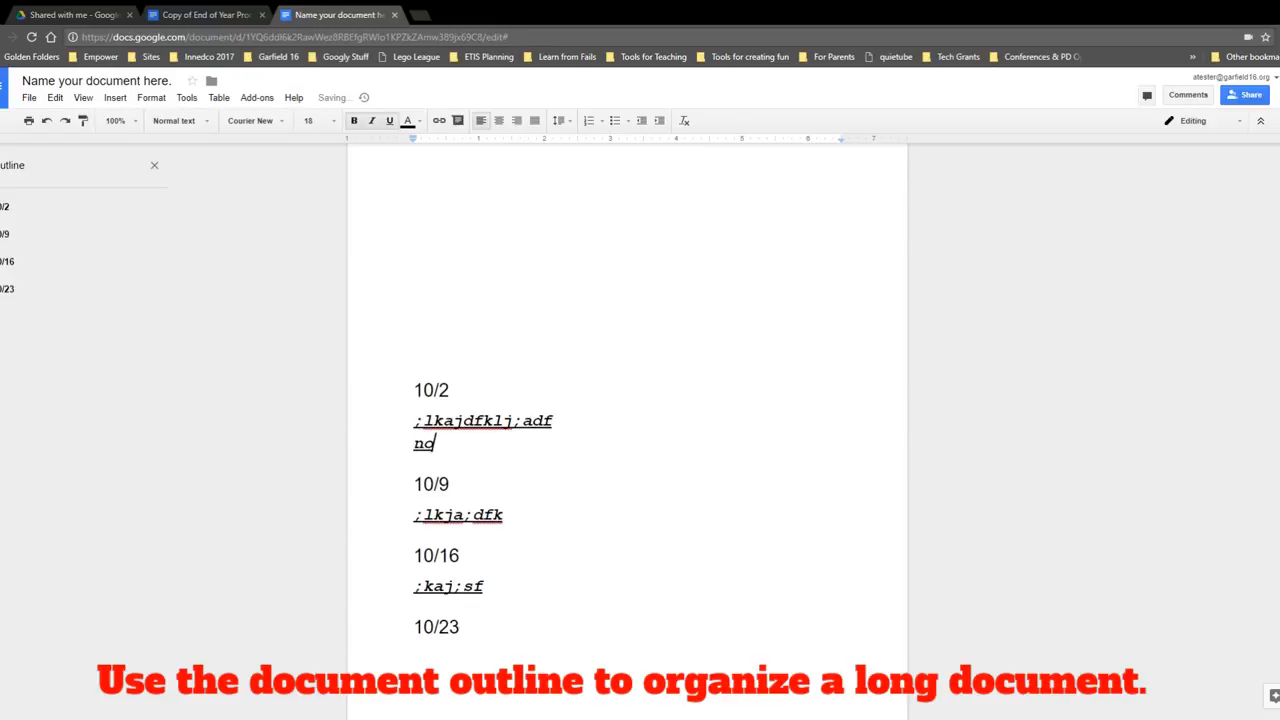
type("lkja;kjdf;lja")
key("Return")
type("Lkja;ldfkjdkjaf")
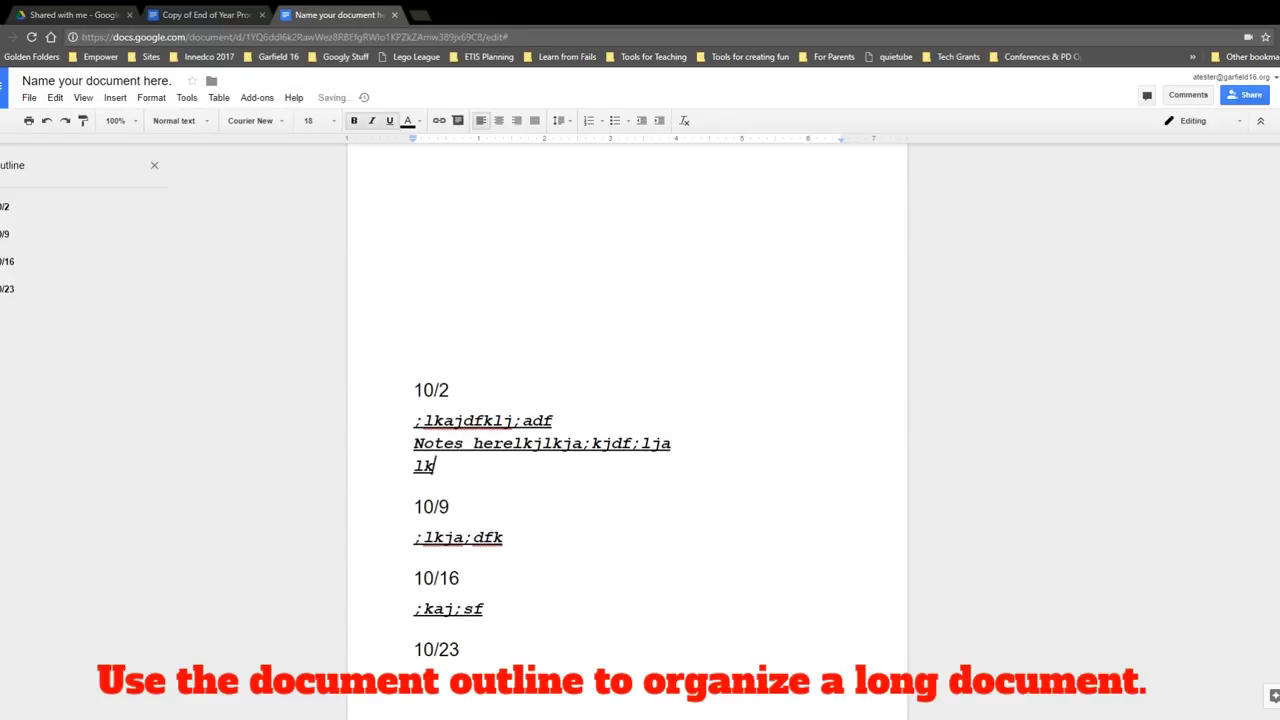
key("Return")
type(";lkja;lsdfkjdfkja")
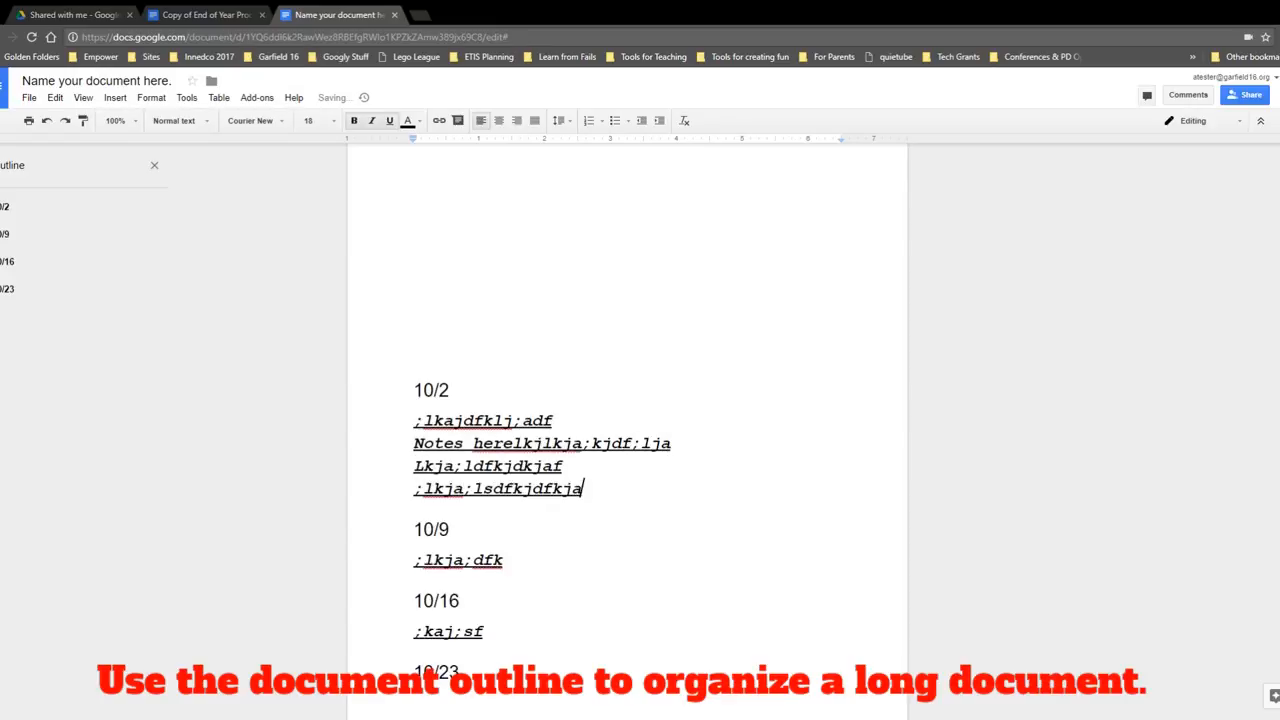
- Copy the four placeholder lines under 10/2 and paste them three times below, separated from the original by a blank line
left_click_drag(583, 489, 415, 423)
key("ctrl+c")
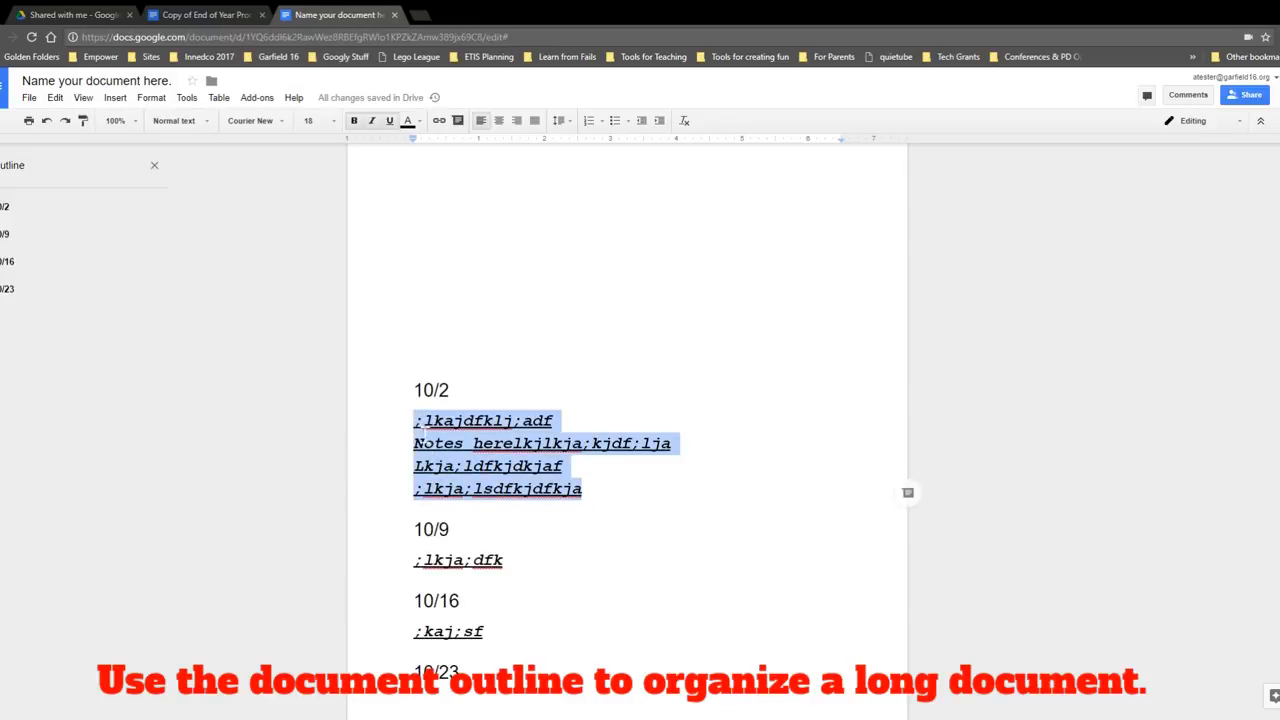
left_click(584, 489)
key("Return")
key("Return")
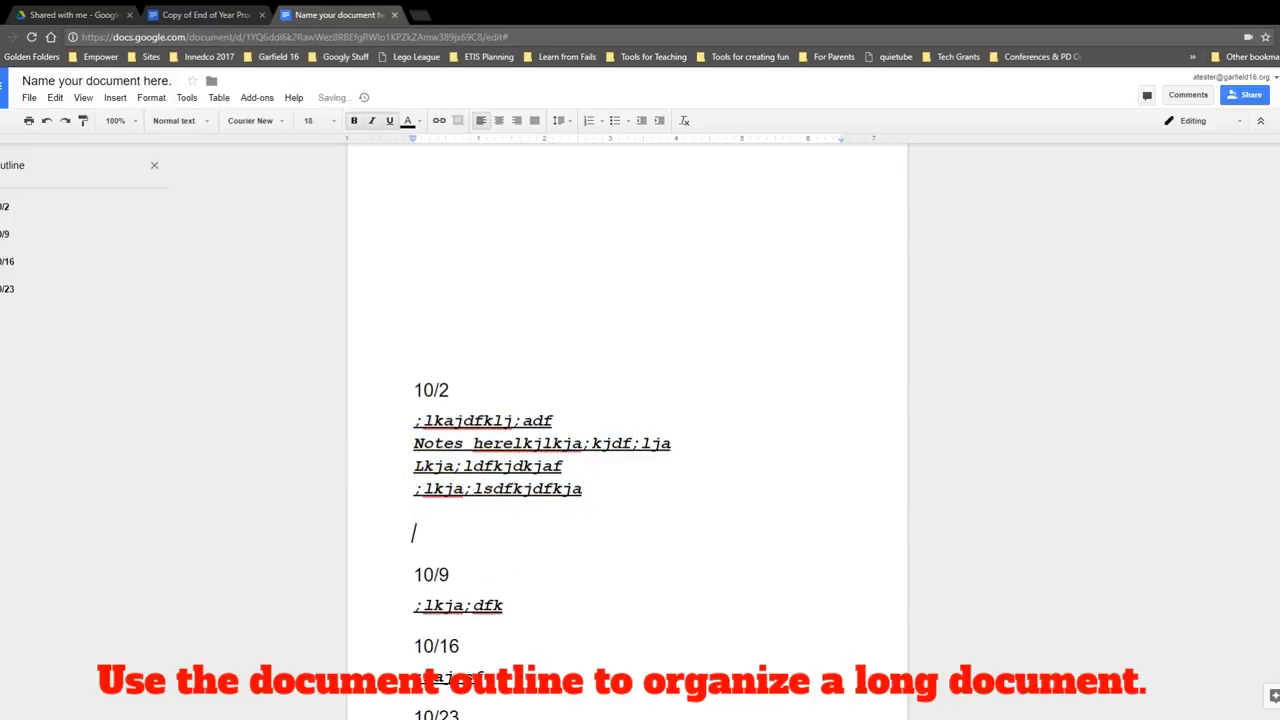
key("ctrl+v")
key("Return")
key("ctrl+v")
key("Return")
key("ctrl+v")
- Paste the copied placeholder lines four times after the existing text under the 10/9 heading
scroll(629, 487, "down", 3)
left_click(505, 533)
key("ctrl+v")
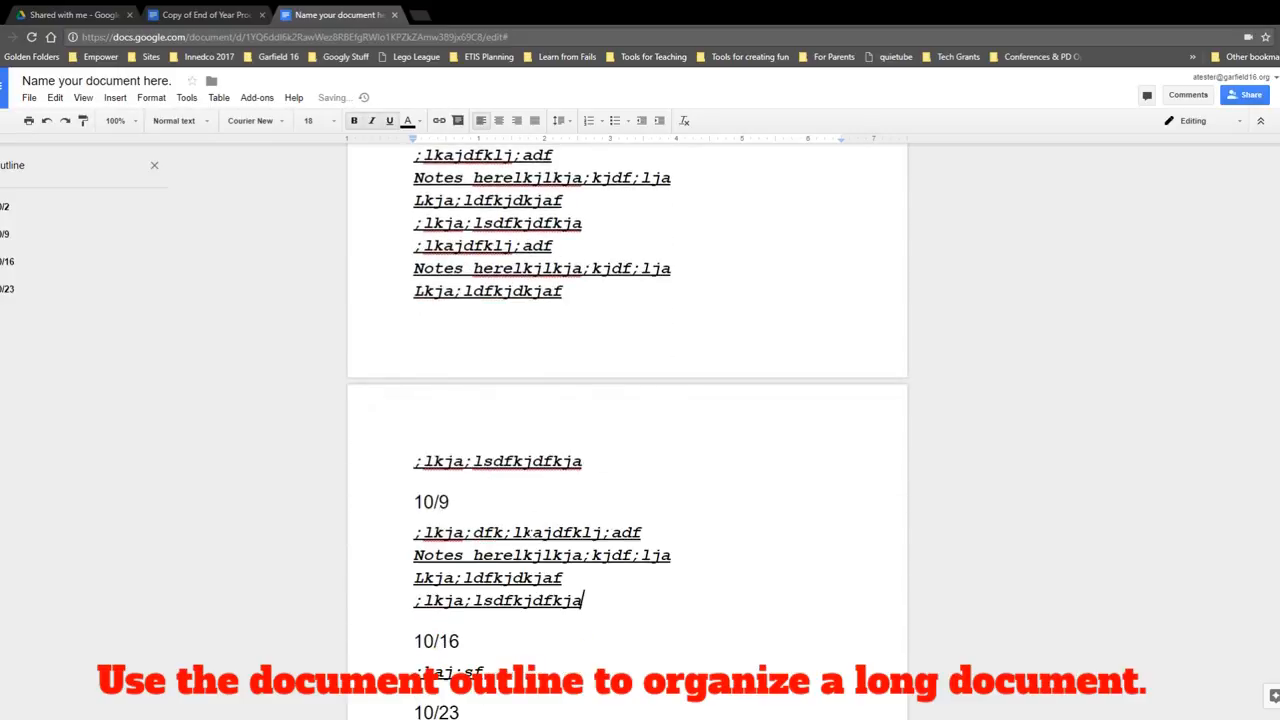
key("ctrl+v")
key("ctrl+v")
key("ctrl+v")
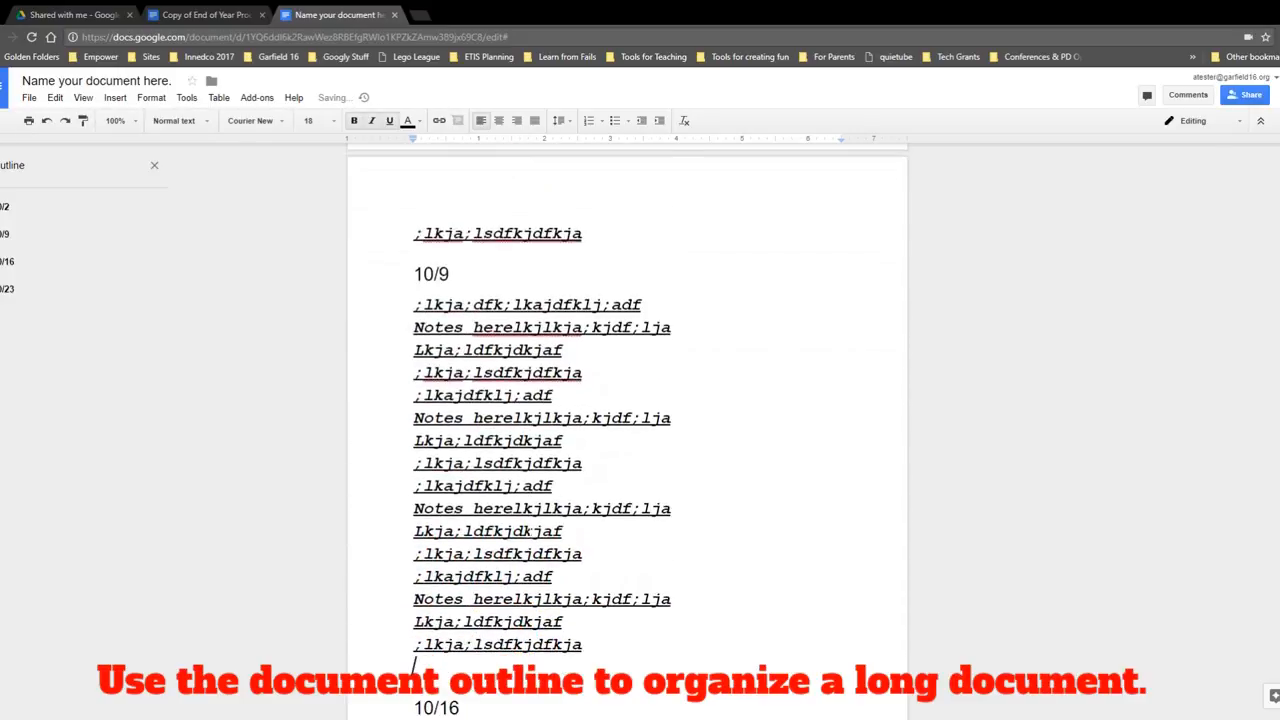
- Fill the 10/16 section with repeated pastes of the copied lines, starting on a new line and ending with "v"
scroll(627, 430, "down", 3)
left_click(487, 567)
key("Return")
key("ctrl+v")
key("ctrl+v")
key("ctrl+v")
key("ctrl+v")
key("ctrl+v")
key("ctrl+v")
key("ctrl+v")
key("ctrl+v")
key("ctrl+v")
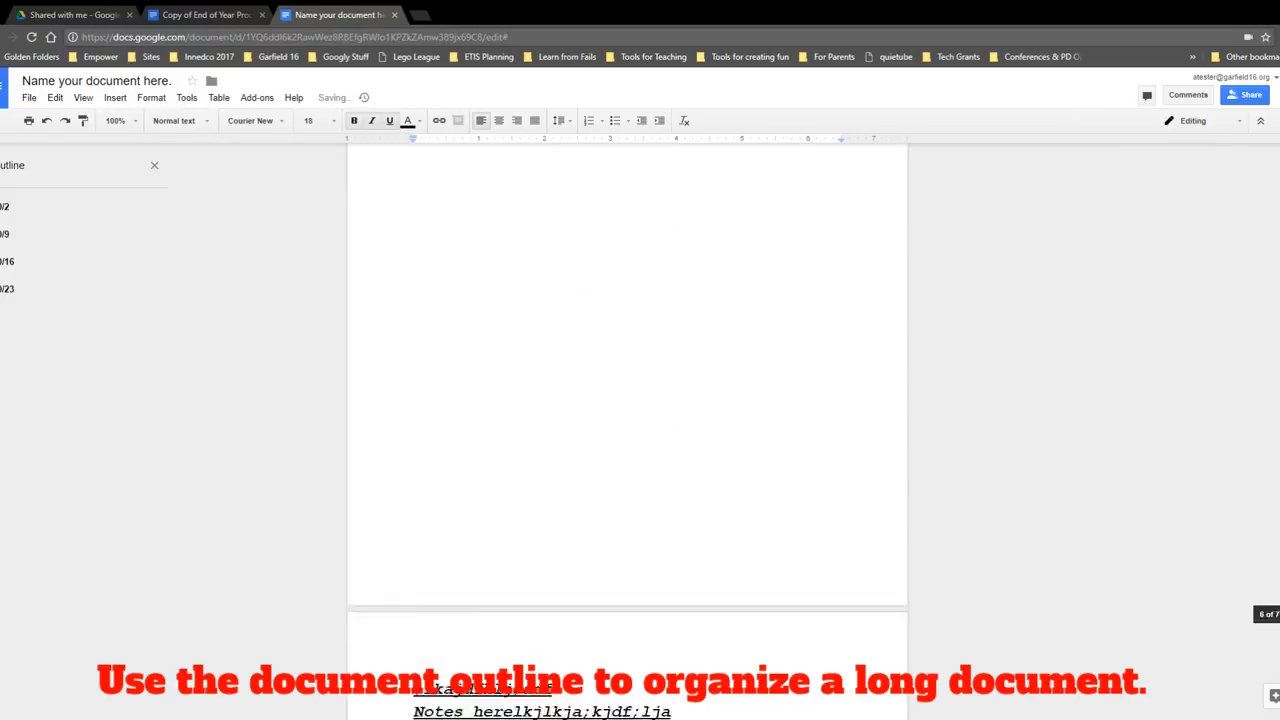
type("v")
- Return to the 10/2 heading and place the cursor at its end
scroll(627, 430, "up", 20)
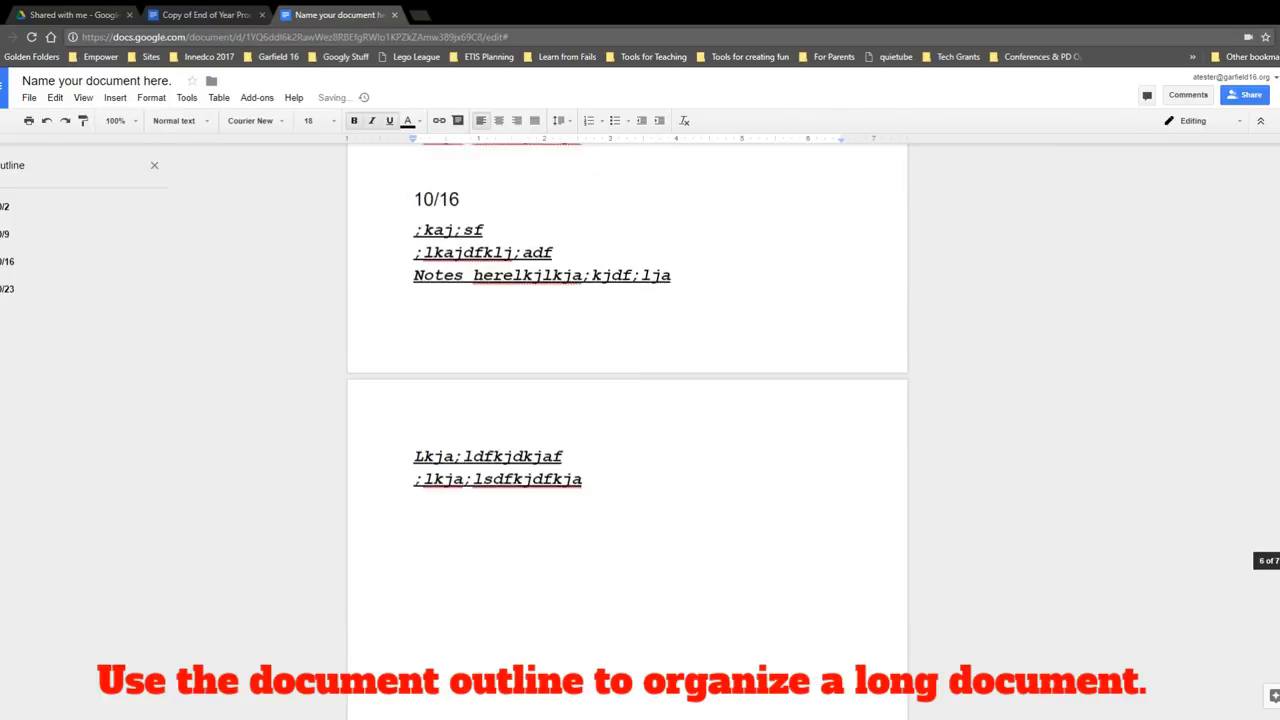
scroll(627, 430, "up", 10)
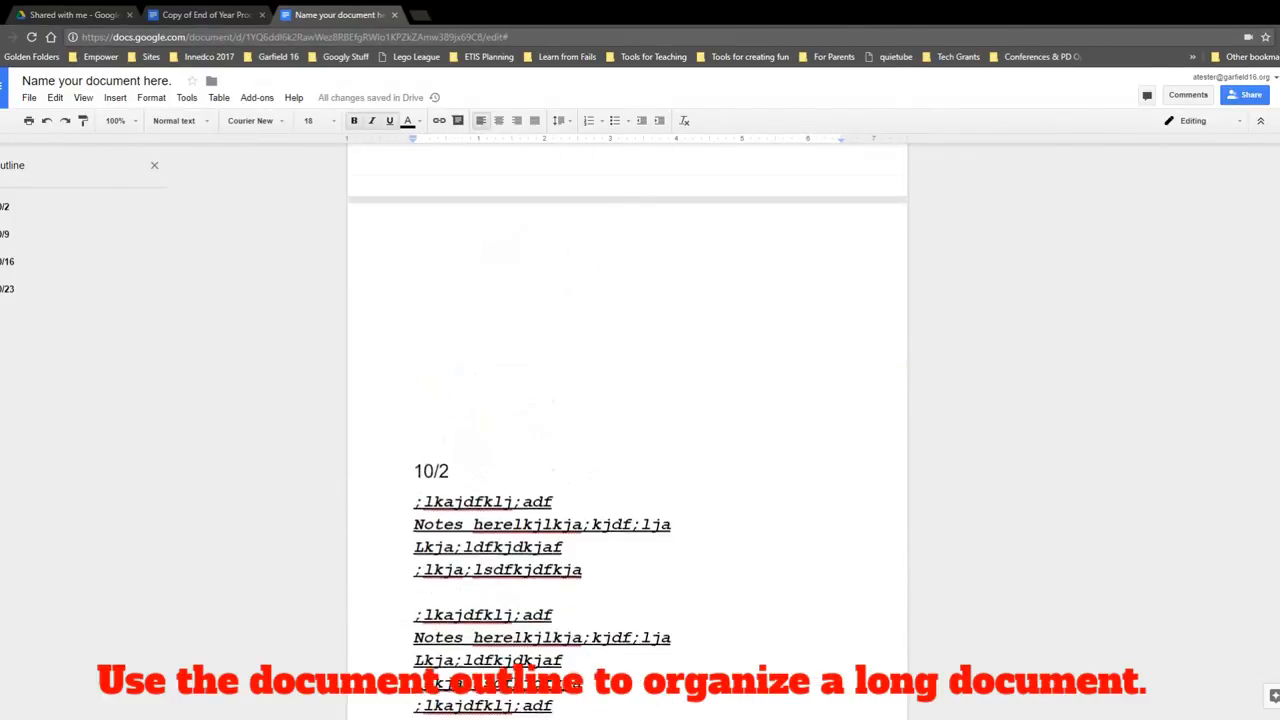
scroll(548, 388, "down", 5)
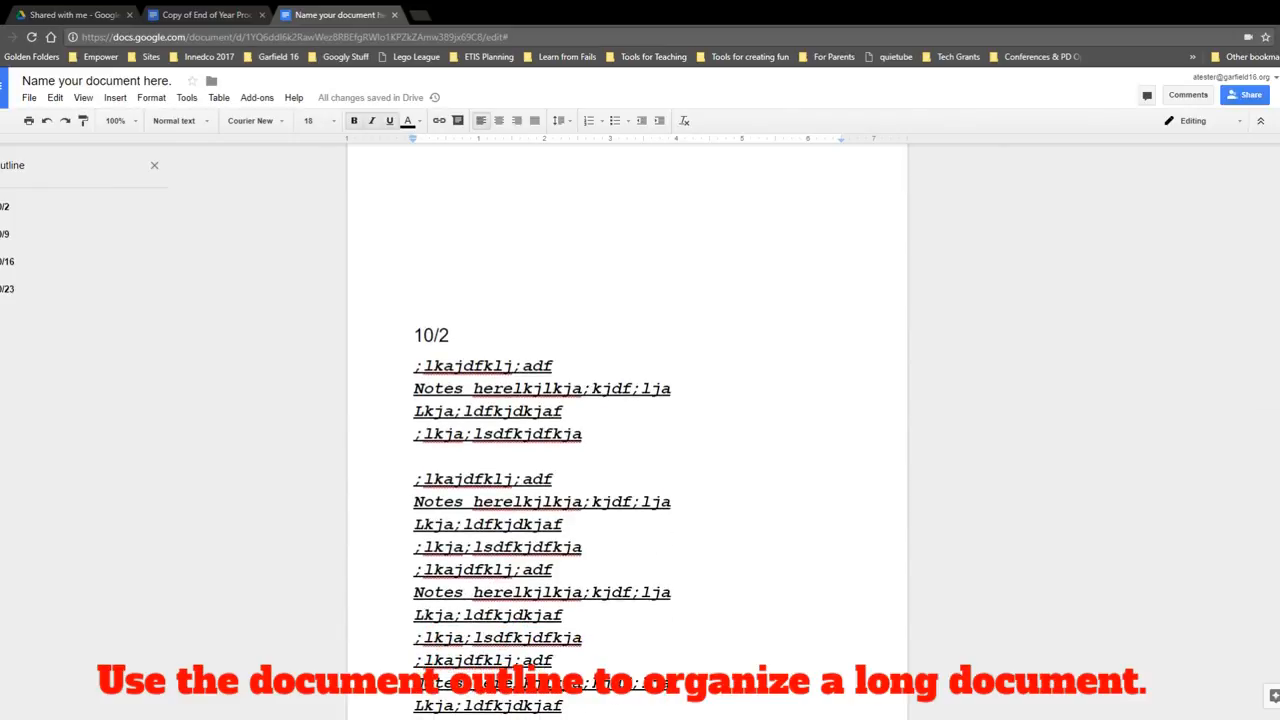
left_click(451, 336)
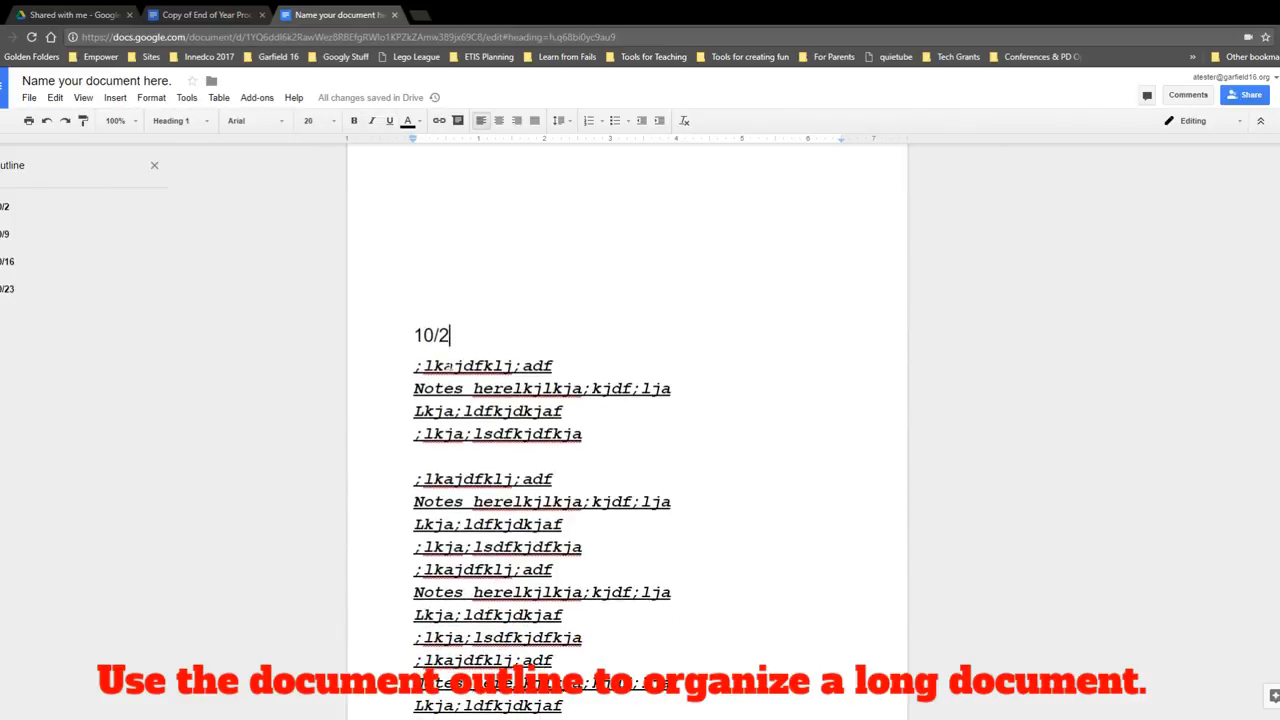
- Use the document outline to jump between the 10/9, 10/23, 10/2 and 10/16 headings
left_click(6, 236)
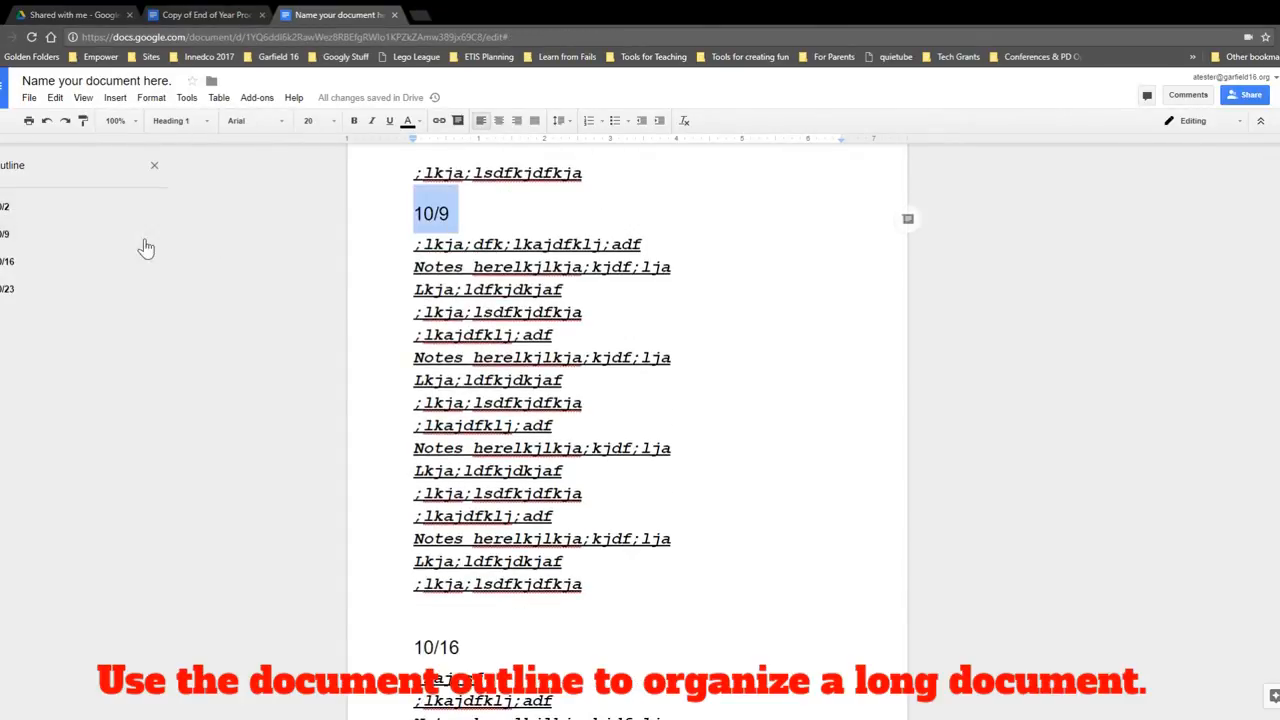
left_click(25, 292)
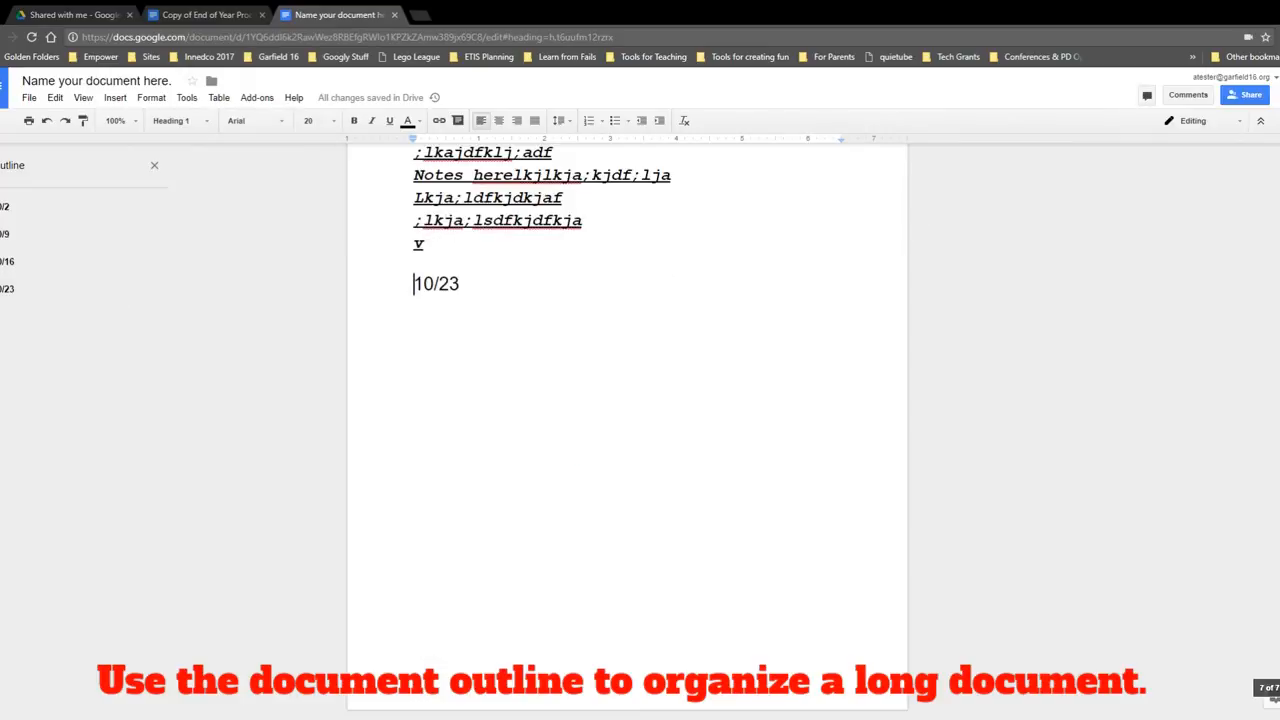
triple_click(426, 284)
left_click(16, 213)
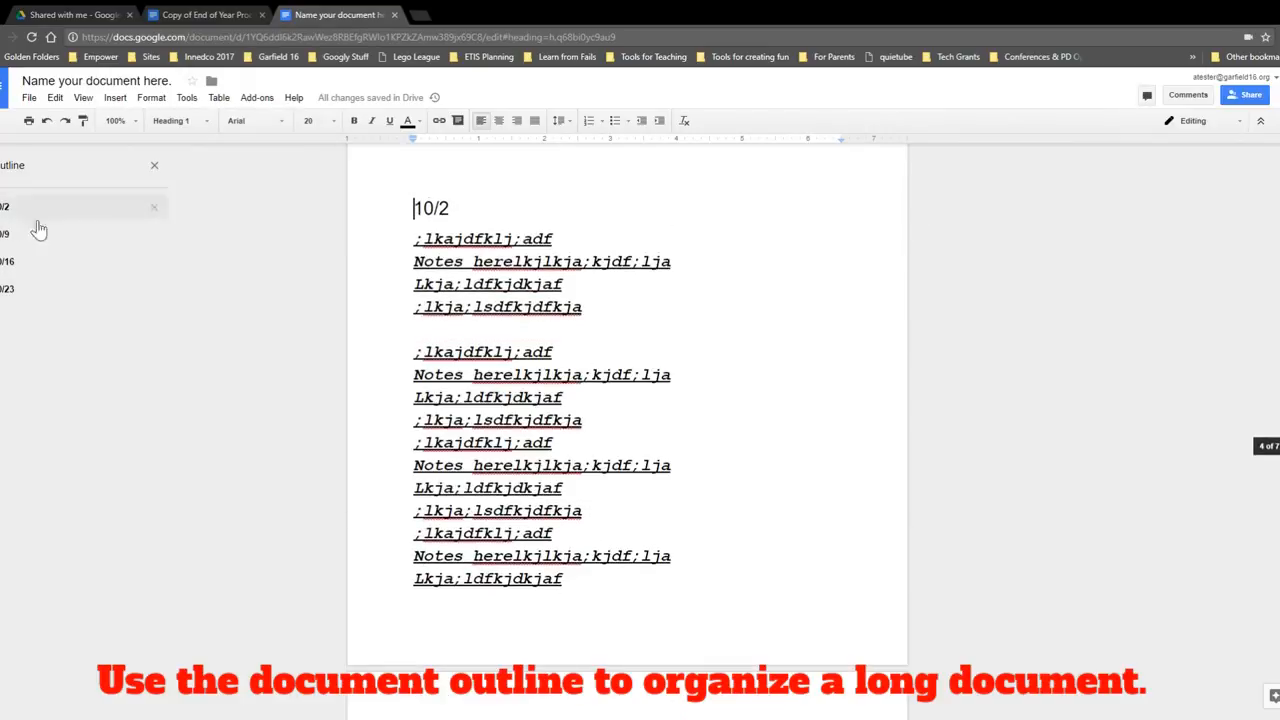
triple_click(420, 209)
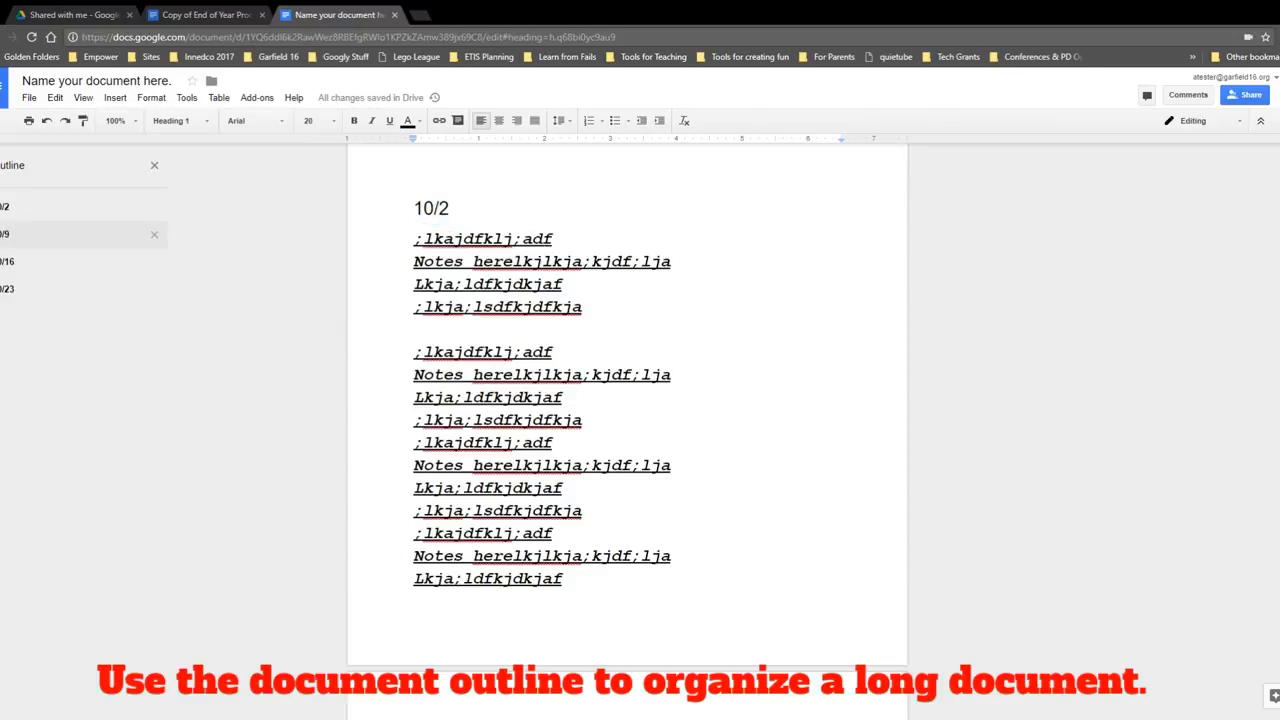
left_click(24, 210)
left_click(14, 261)
left_click(11, 289)
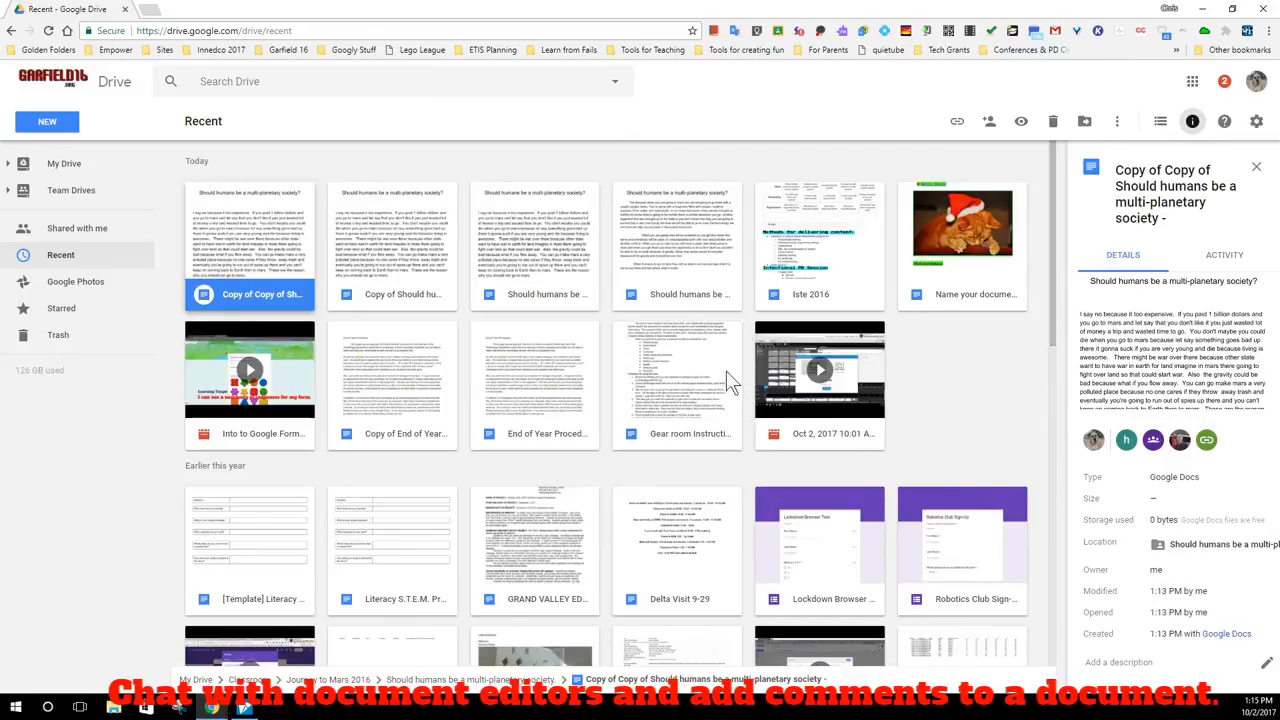
- Open the recent document "Copy of Copy of Should humans be a multi-planetary society -" and dock its window beside the other account's Drive
double_click(260, 243)
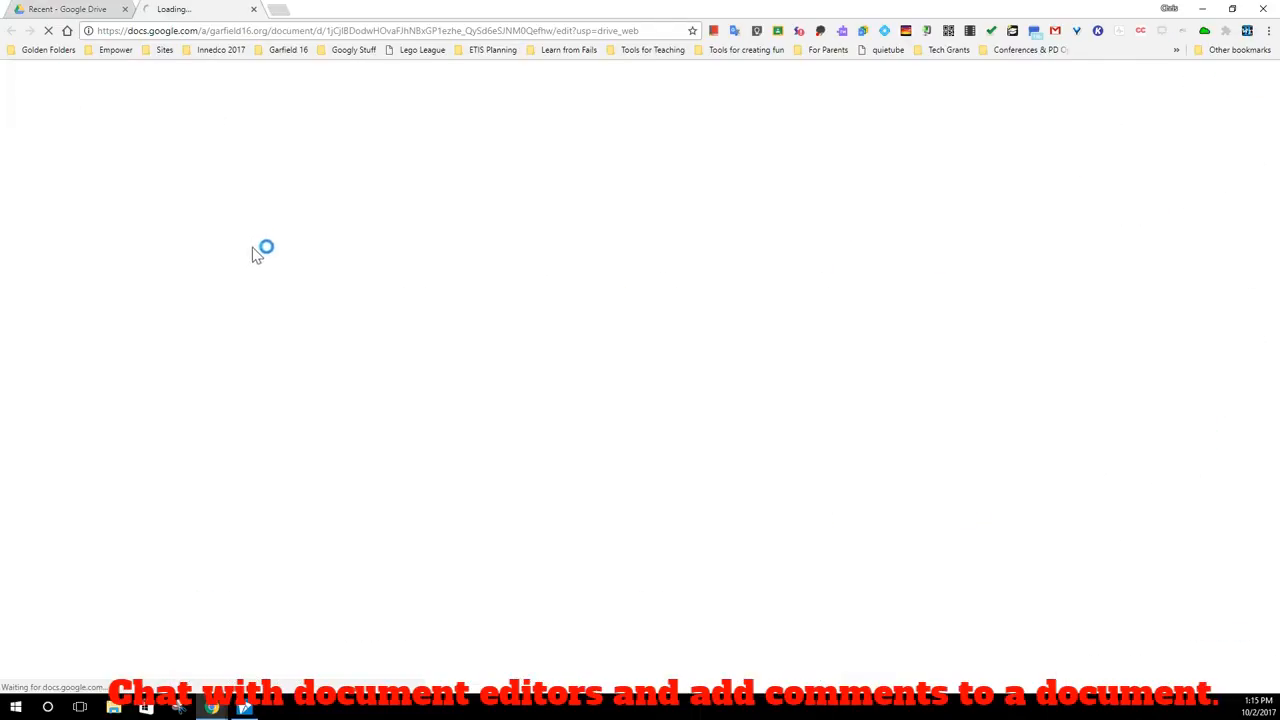
left_click(124, 9)
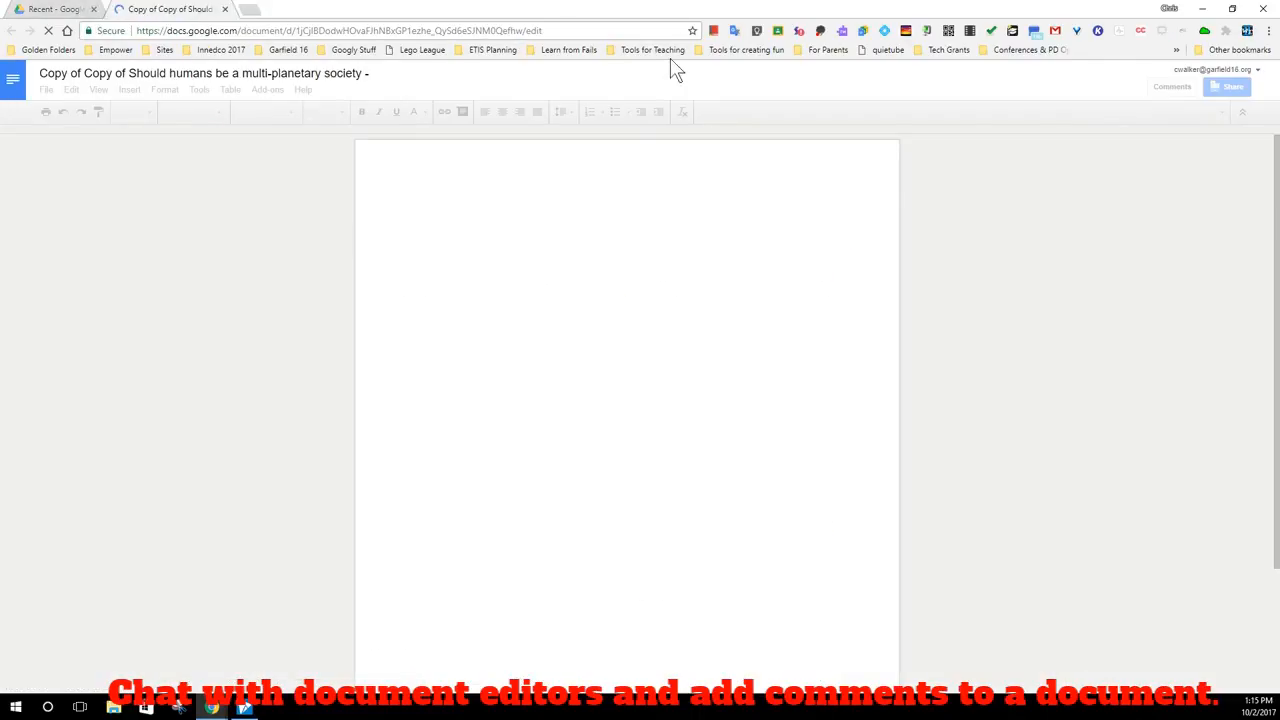
left_click(1233, 12)
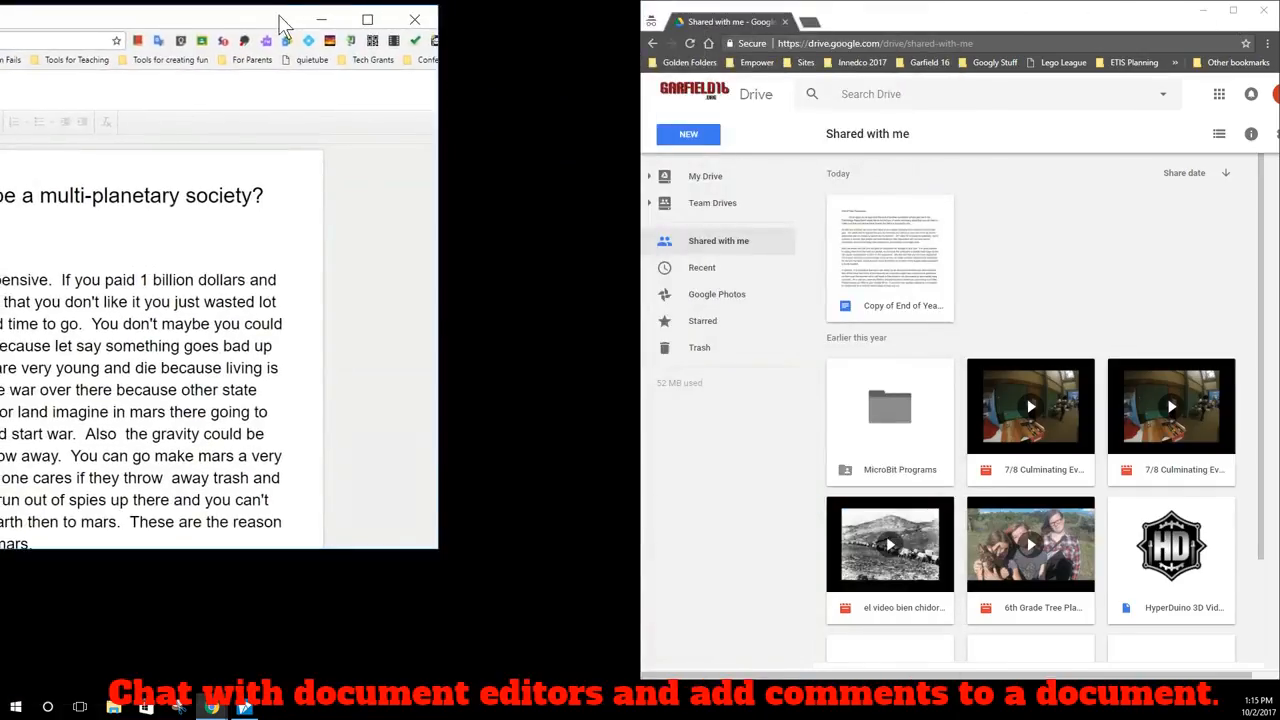
left_click(279, 17)
left_click_drag(179, 23, 3, 12)
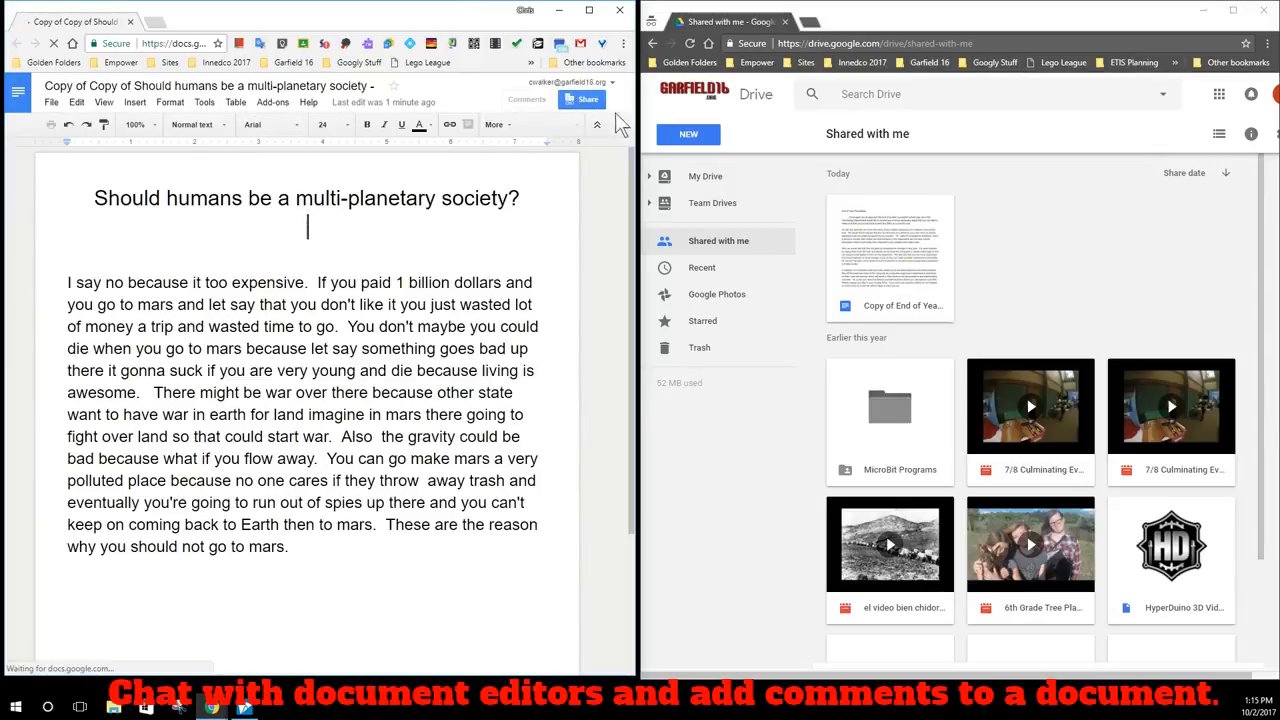
- Share the document with the test account with "Can edit" access and send the invitation
left_click(585, 104)
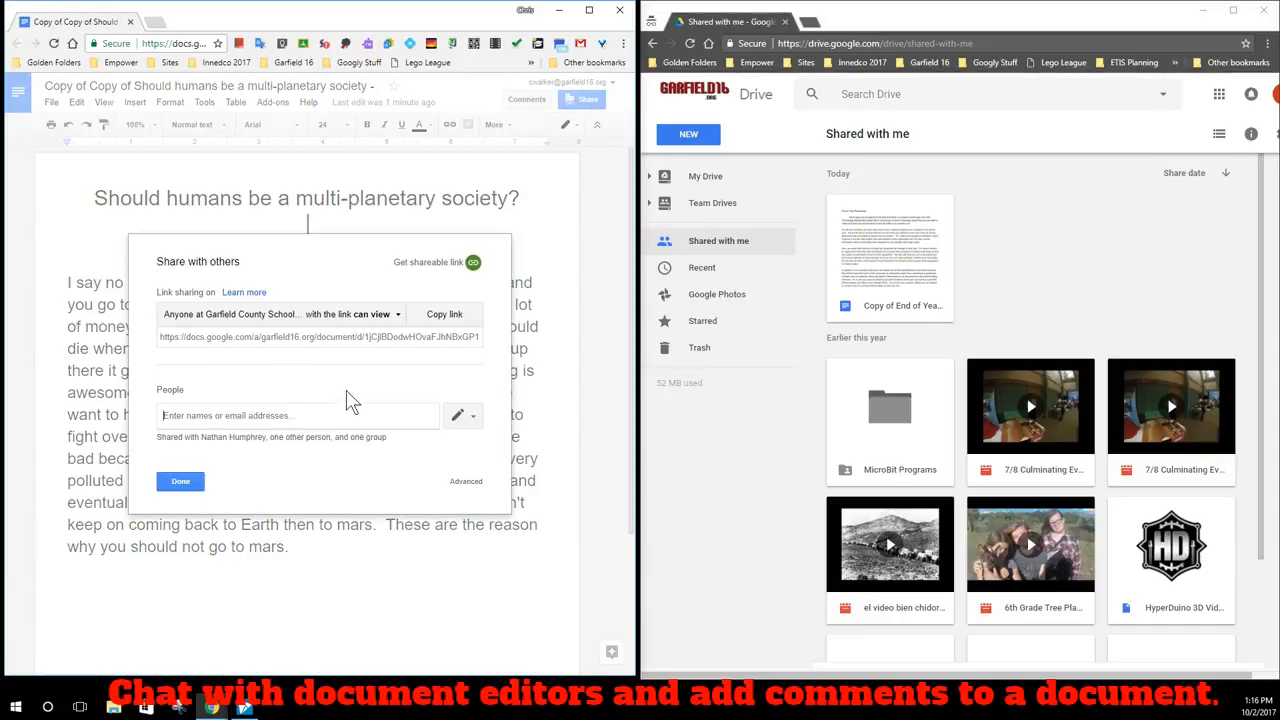
left_click(224, 416)
type("atest")
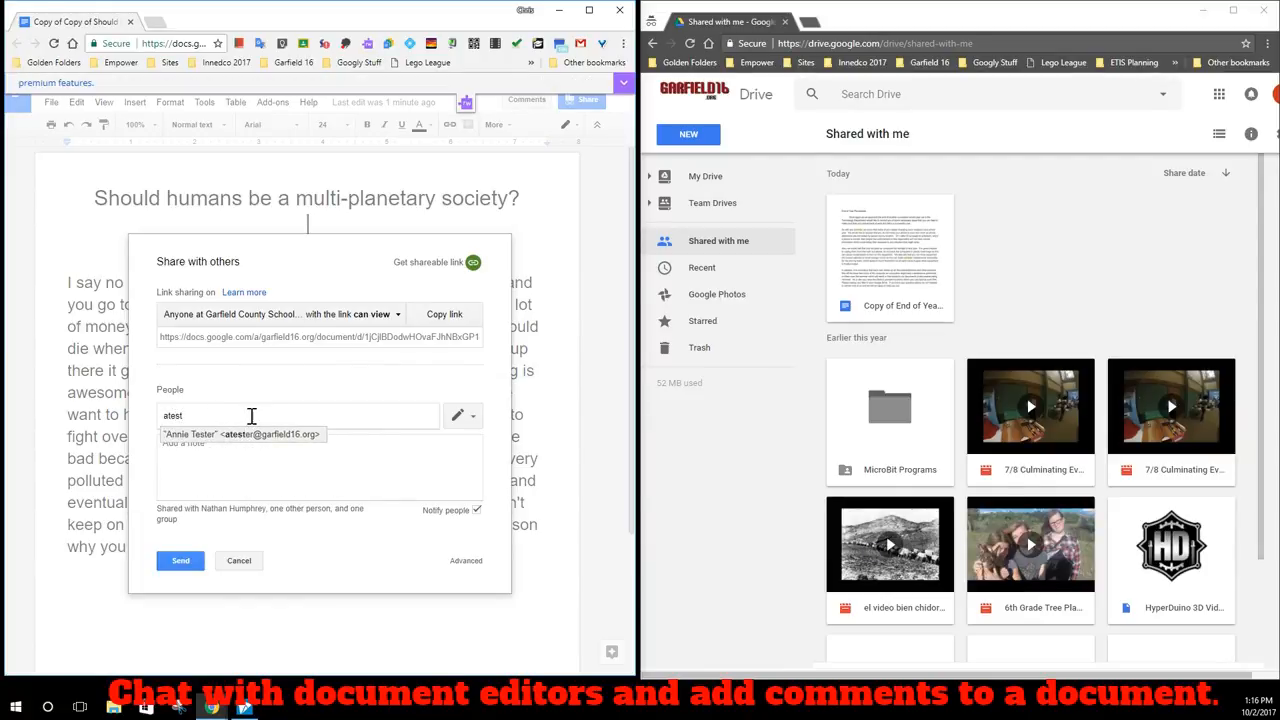
left_click(237, 437)
left_click(466, 420)
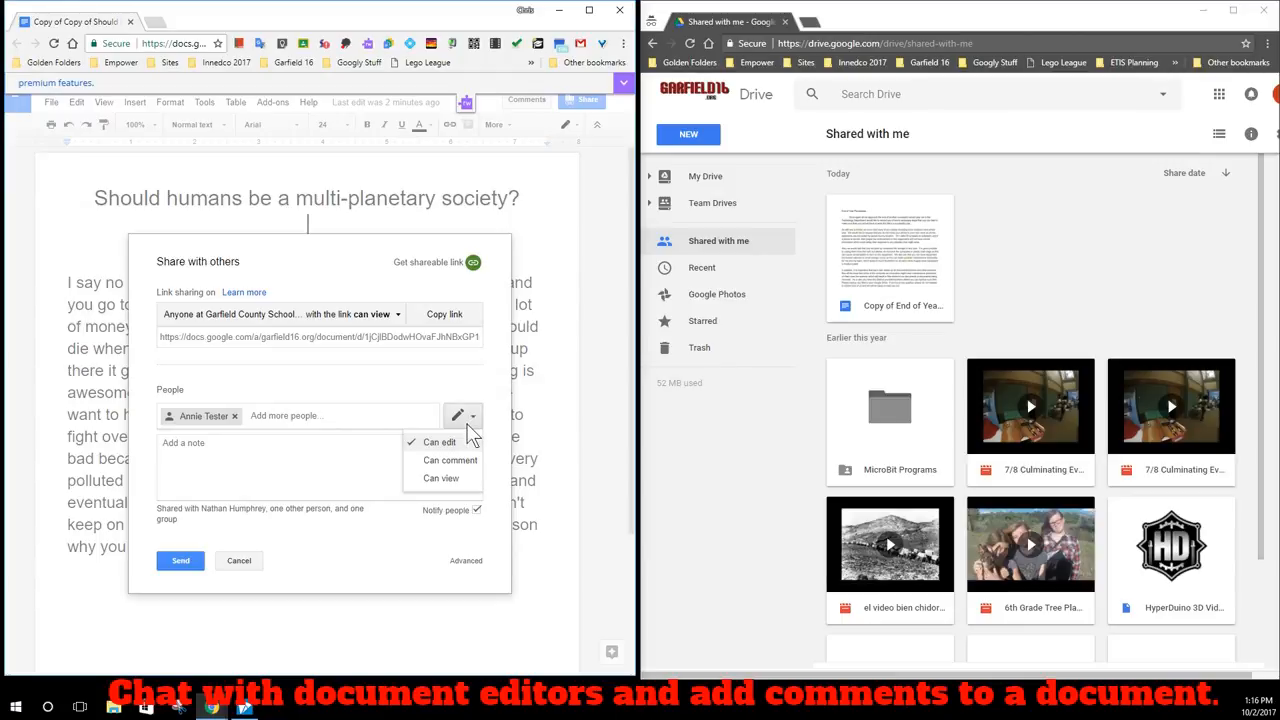
left_click(455, 462)
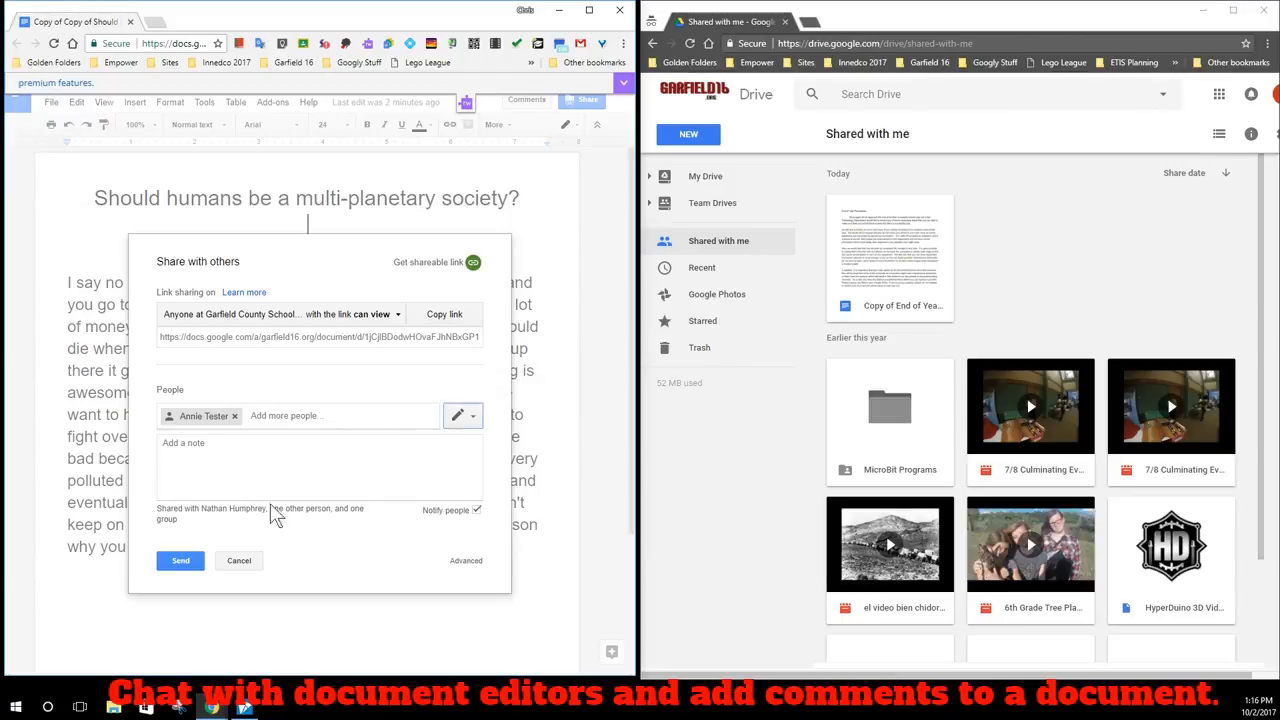
left_click(180, 561)
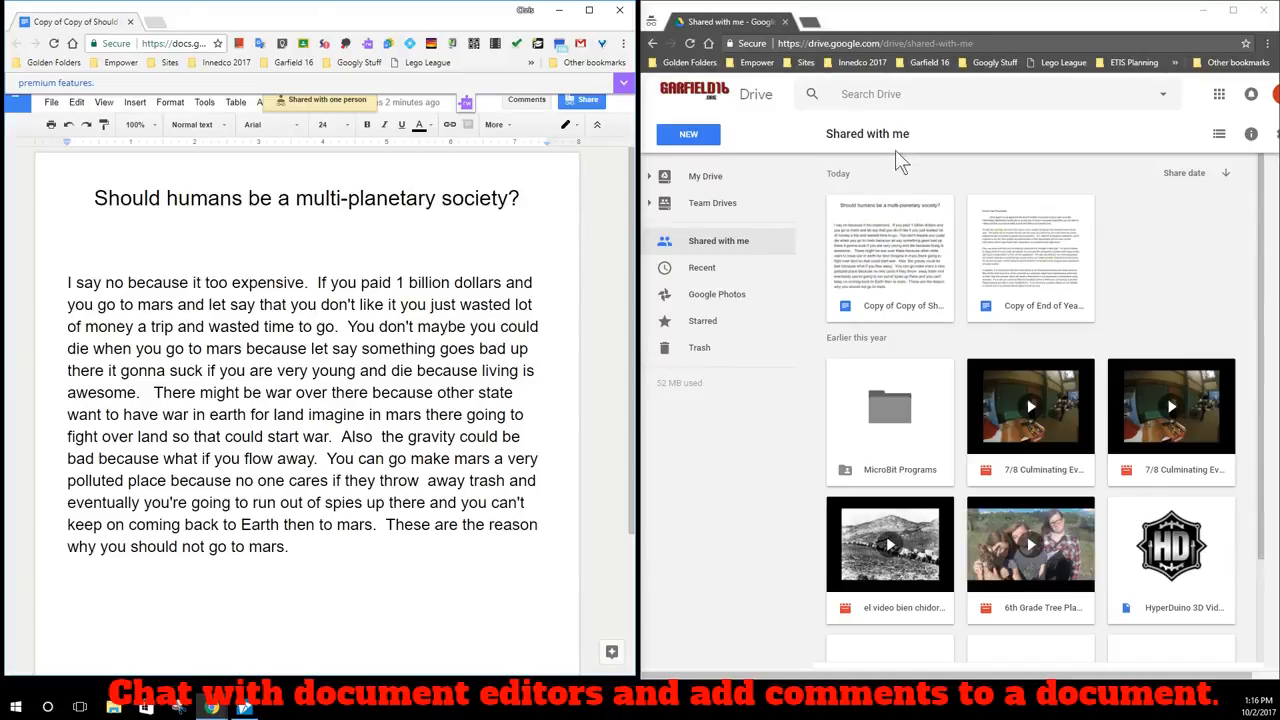
- Open the newly shared document from the test account's Shared with me list
left_click(898, 239)
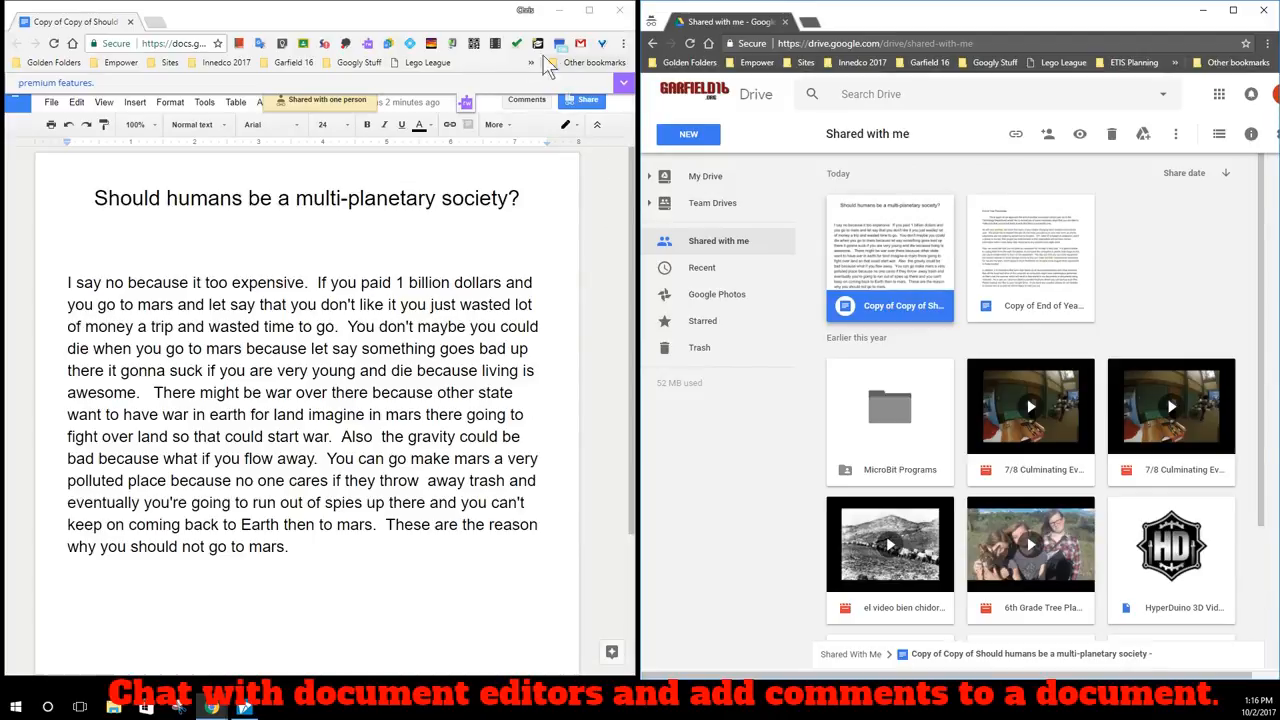
left_click(373, 46)
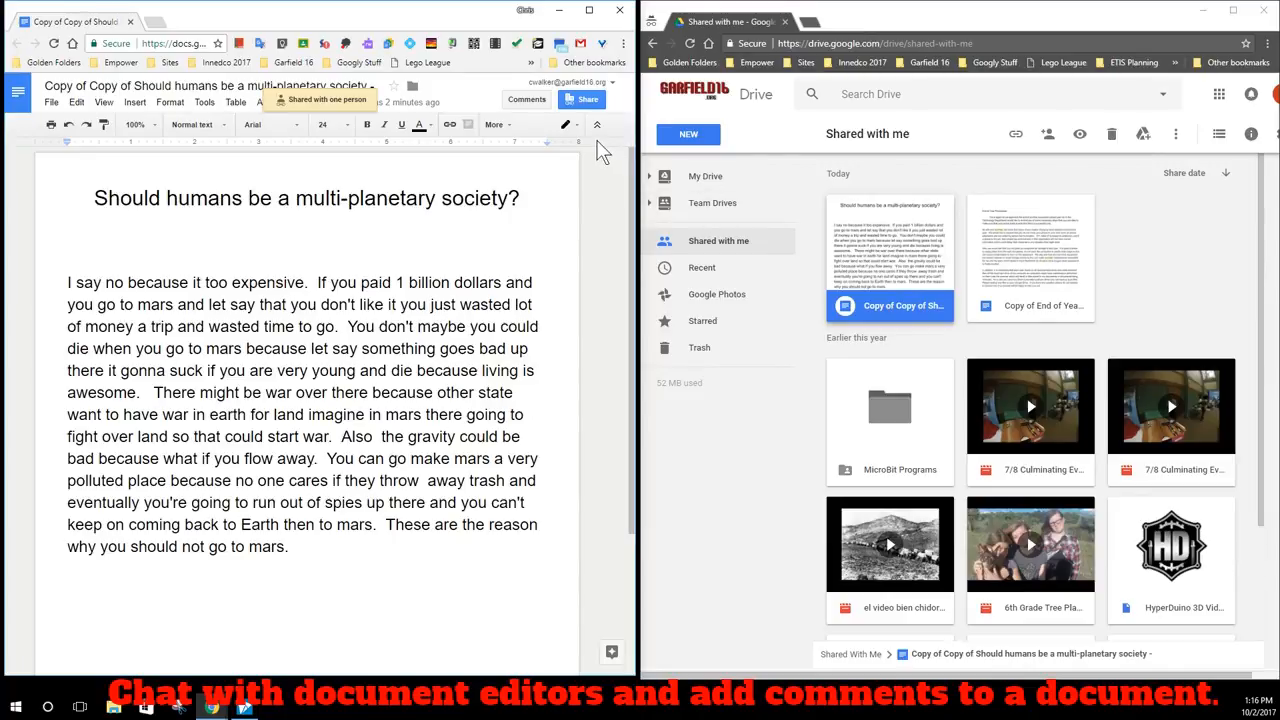
double_click(880, 250)
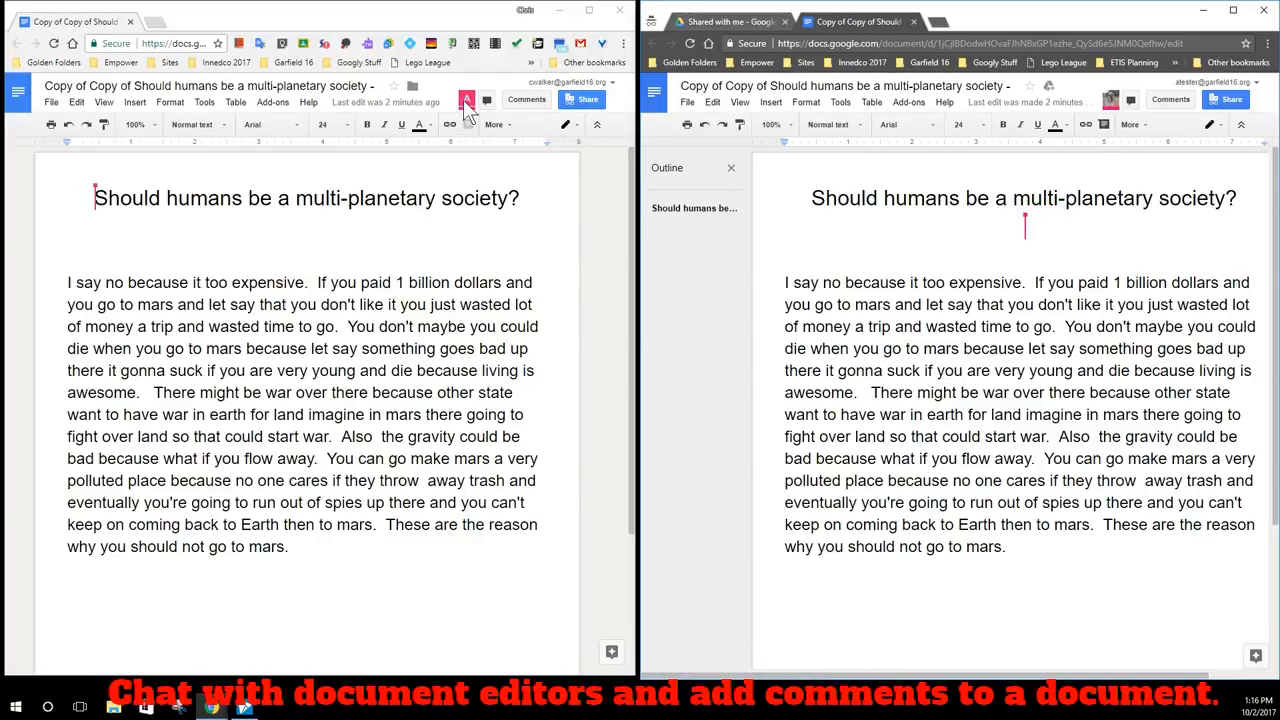
- Show the document chat in the test account's window and send the message "Hello, Lets work on this..."
mouse_move(468, 104)
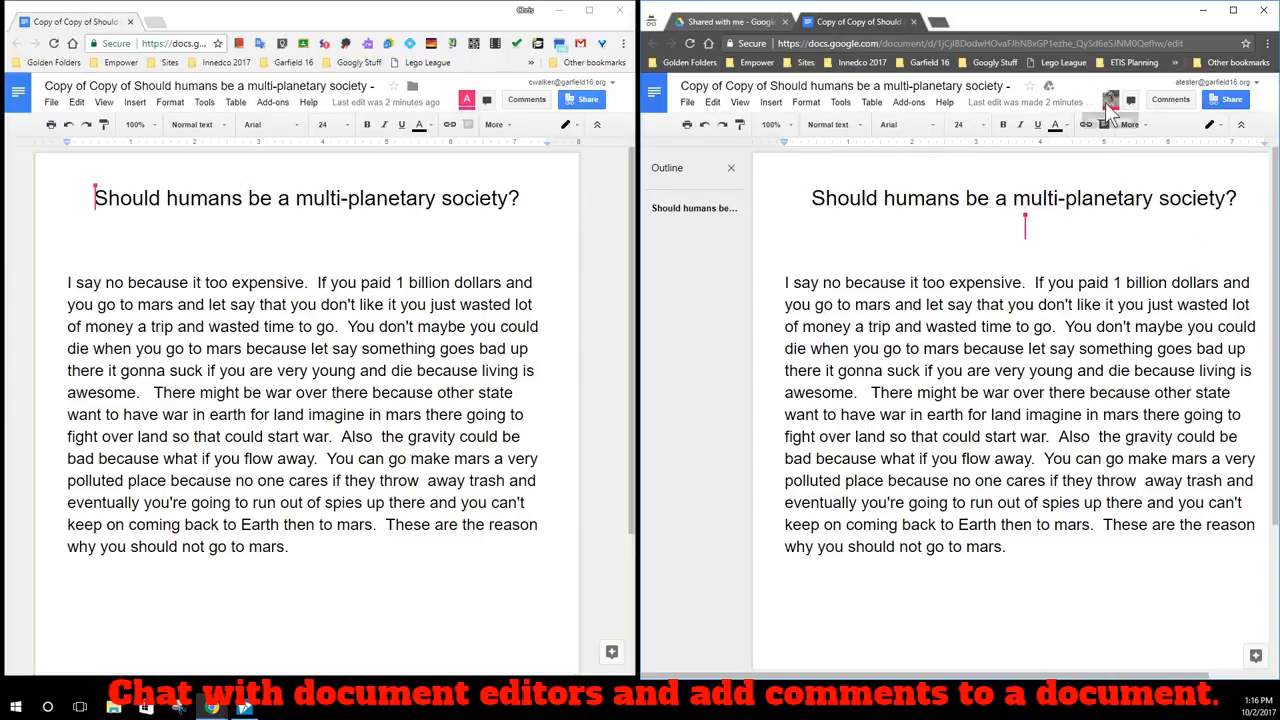
mouse_move(1110, 108)
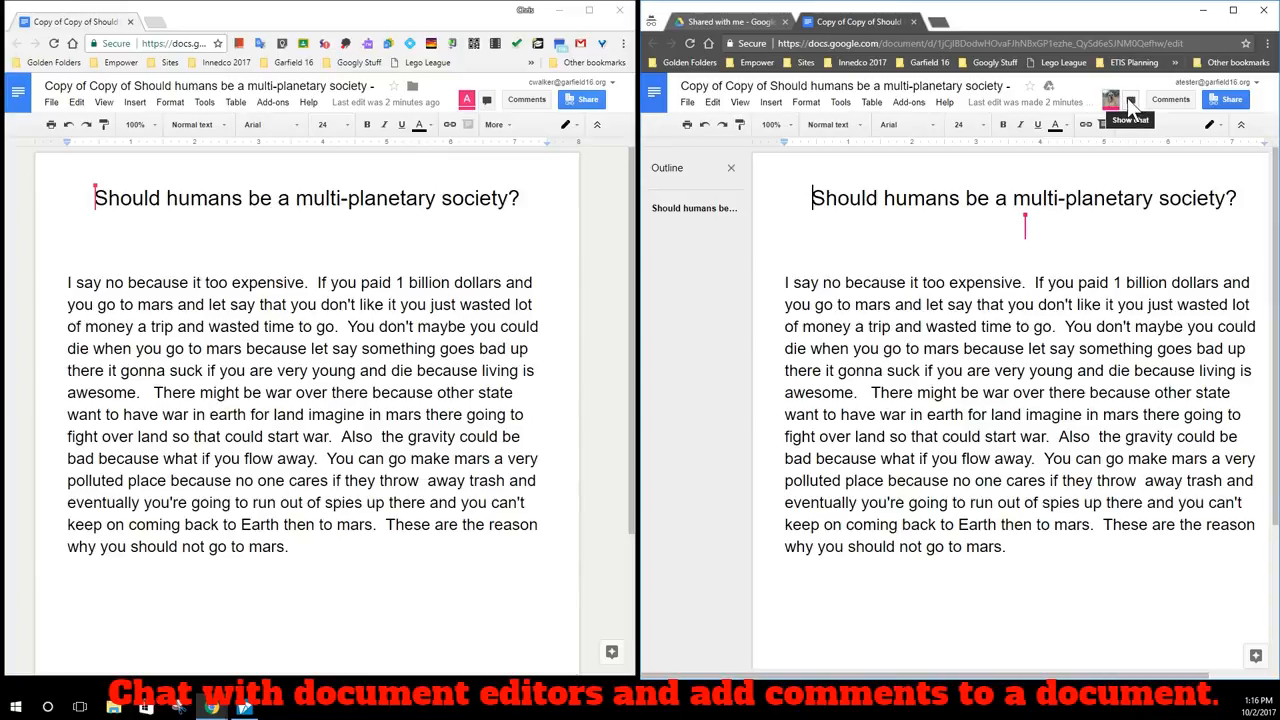
left_click(1131, 104)
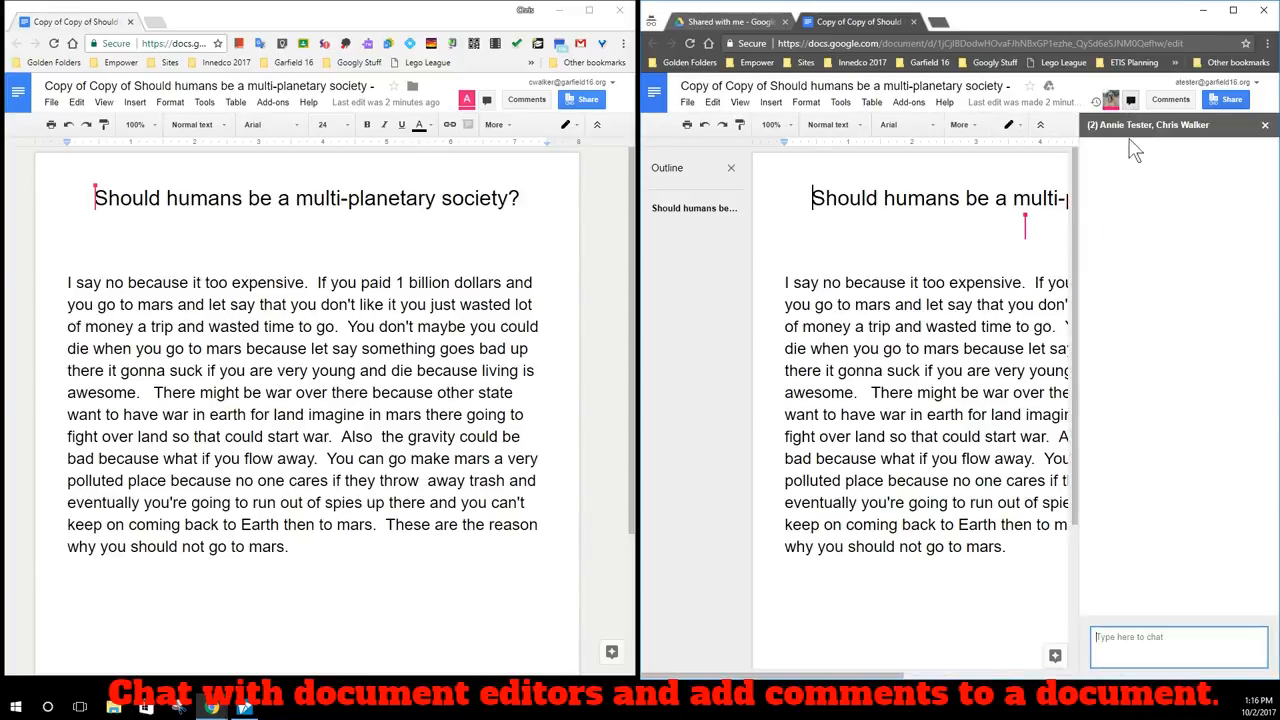
type("Hel")
type("lo, Lets work on this...")
key("Return")
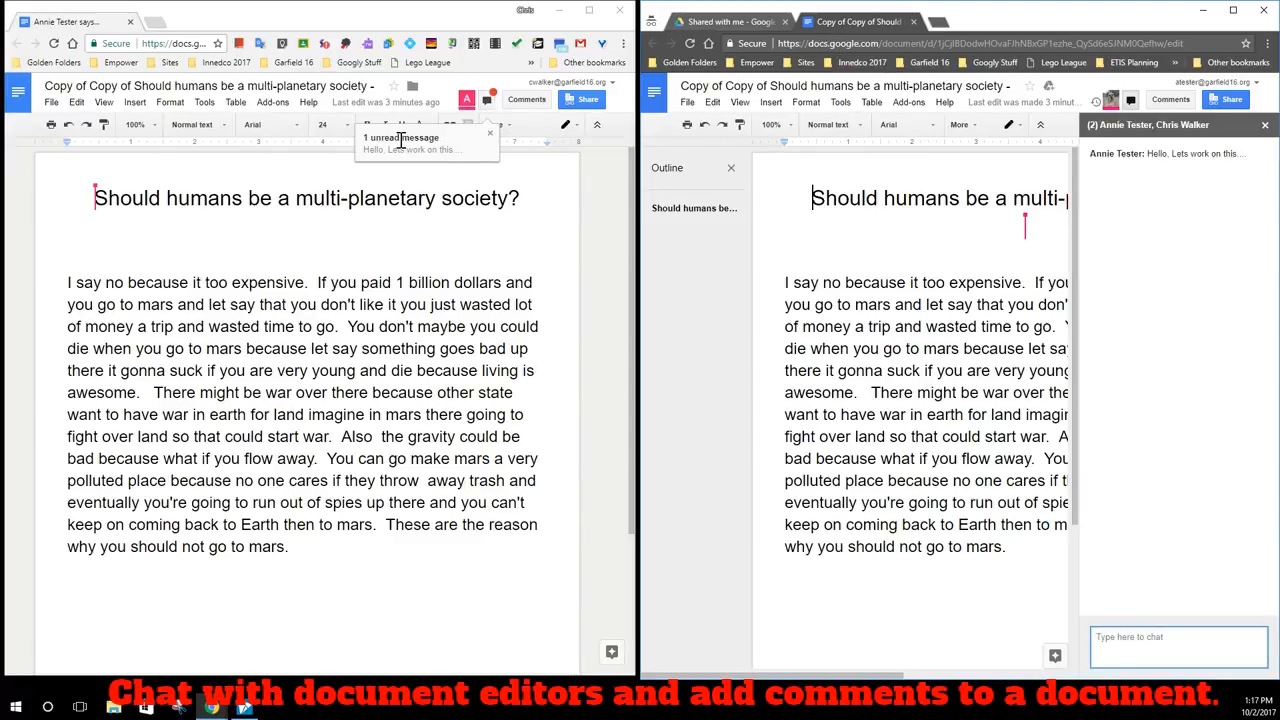
- Show the document chat in the owner's window and reply "back"
left_click(487, 100)
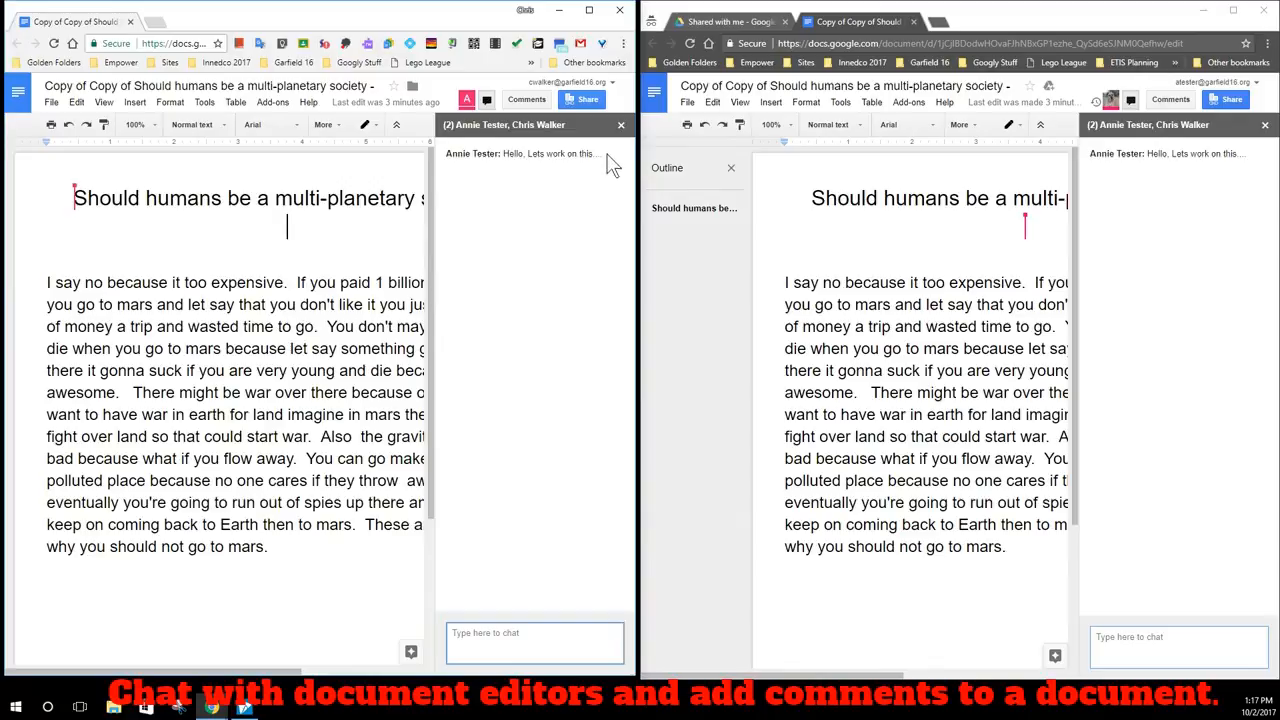
type("back")
key("Return")
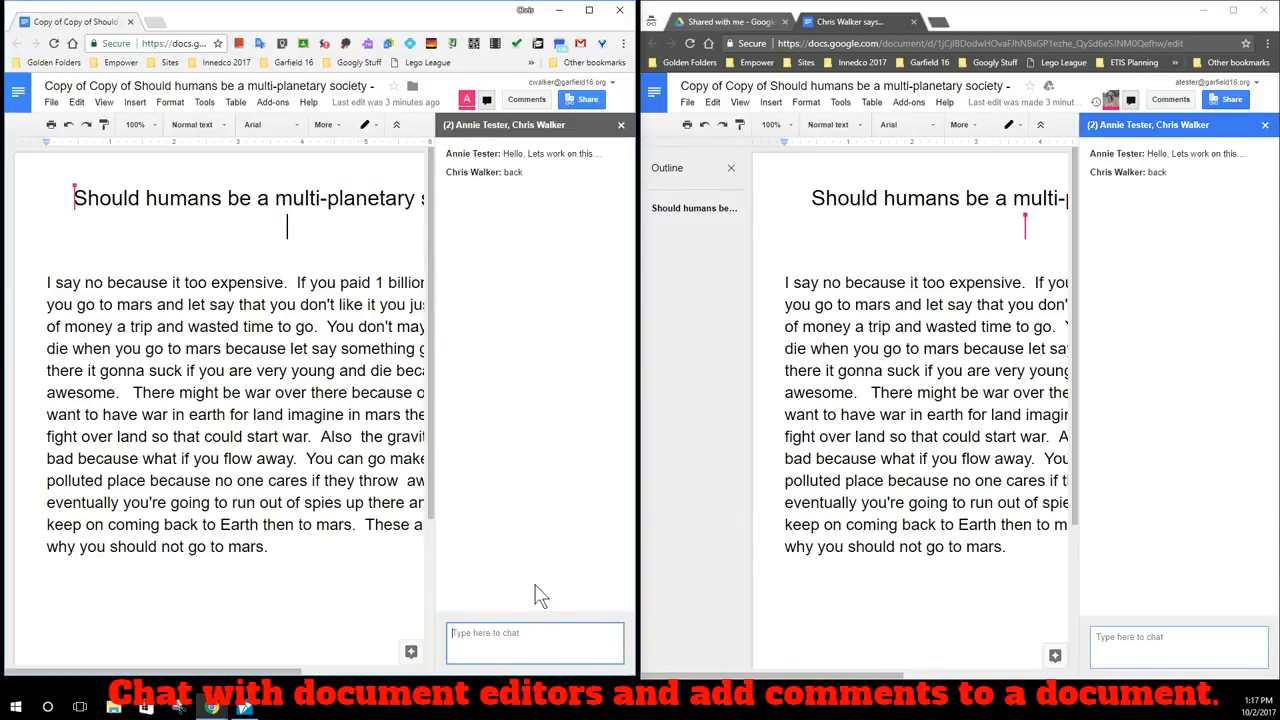
- Send the chat message "and forth" from the test account's window and close the document chat in both windows
left_click(1135, 637)
type("and forth")
key("Return")
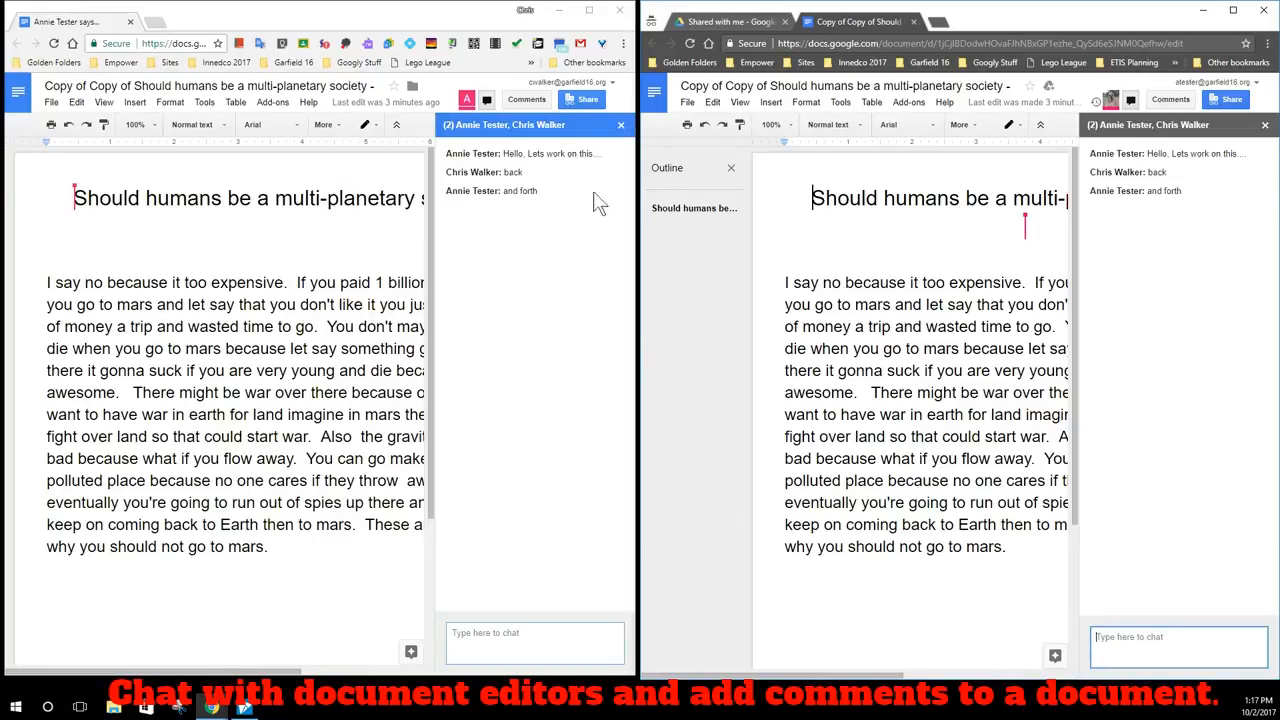
left_click(620, 127)
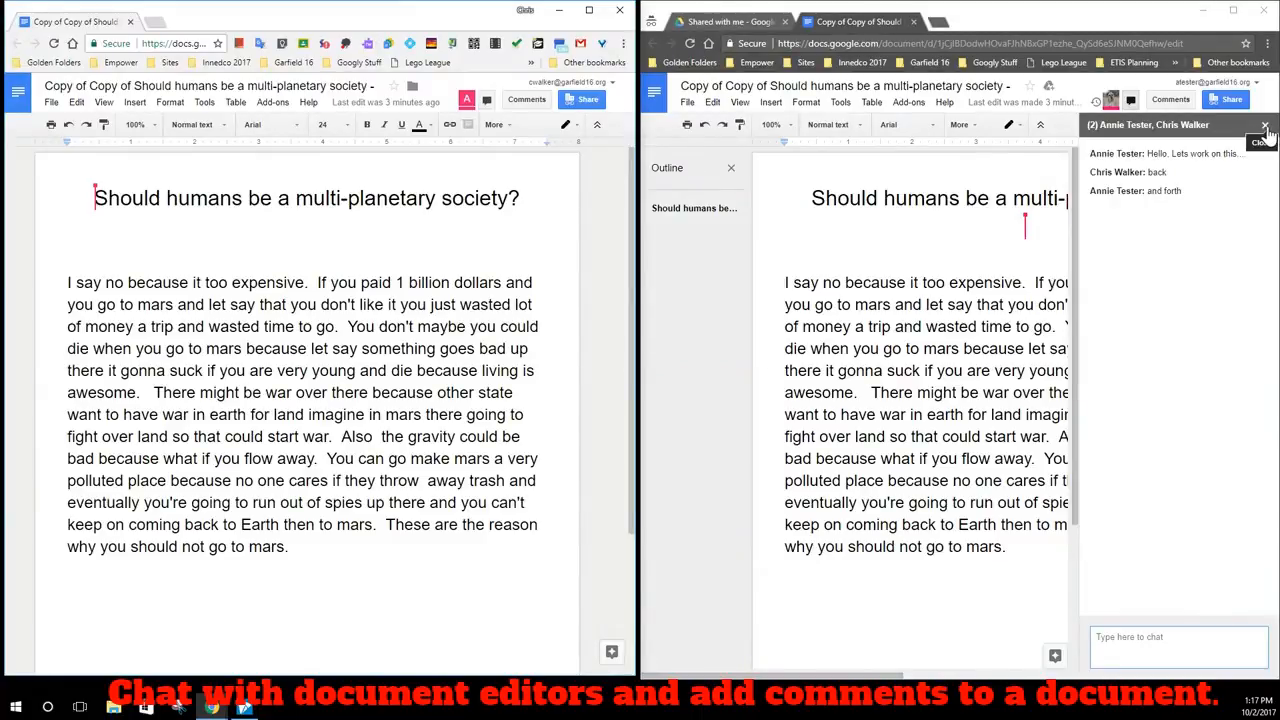
left_click(1265, 127)
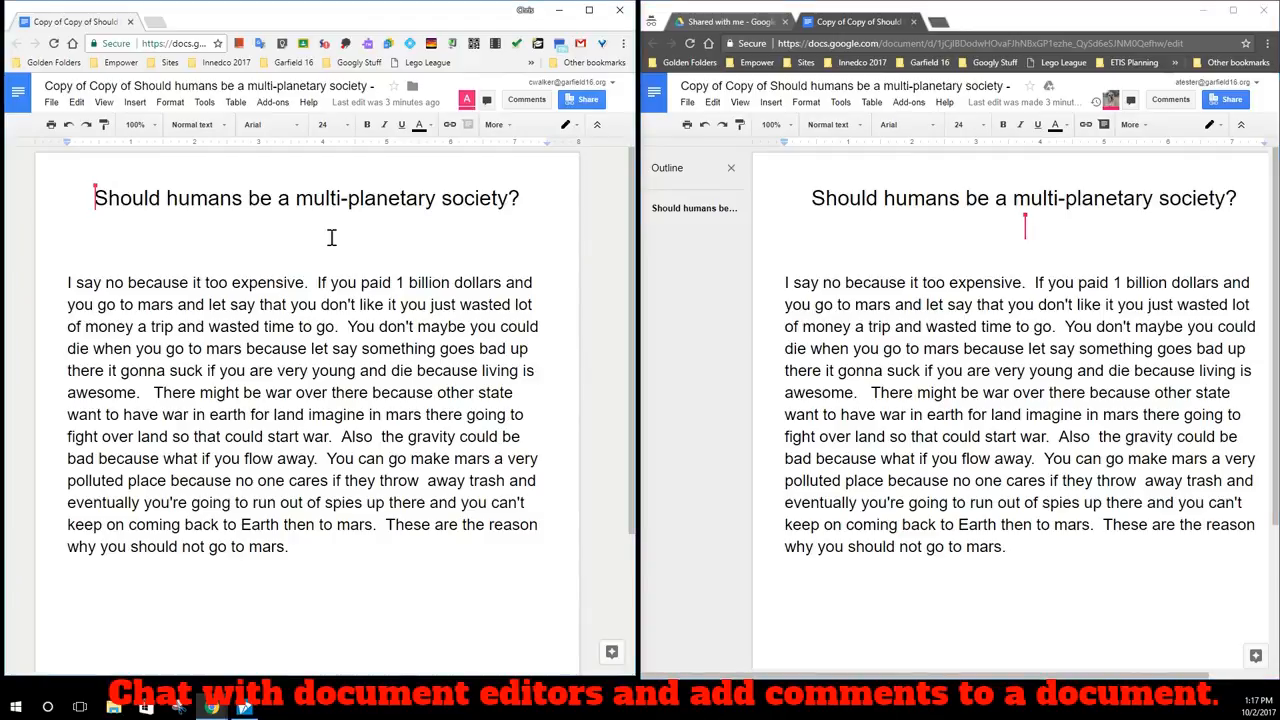
- In the owner's window, add below the essay: "I'm typing now and it shows up in real time on the other person's screen too."
left_click(231, 586)
key("Return")
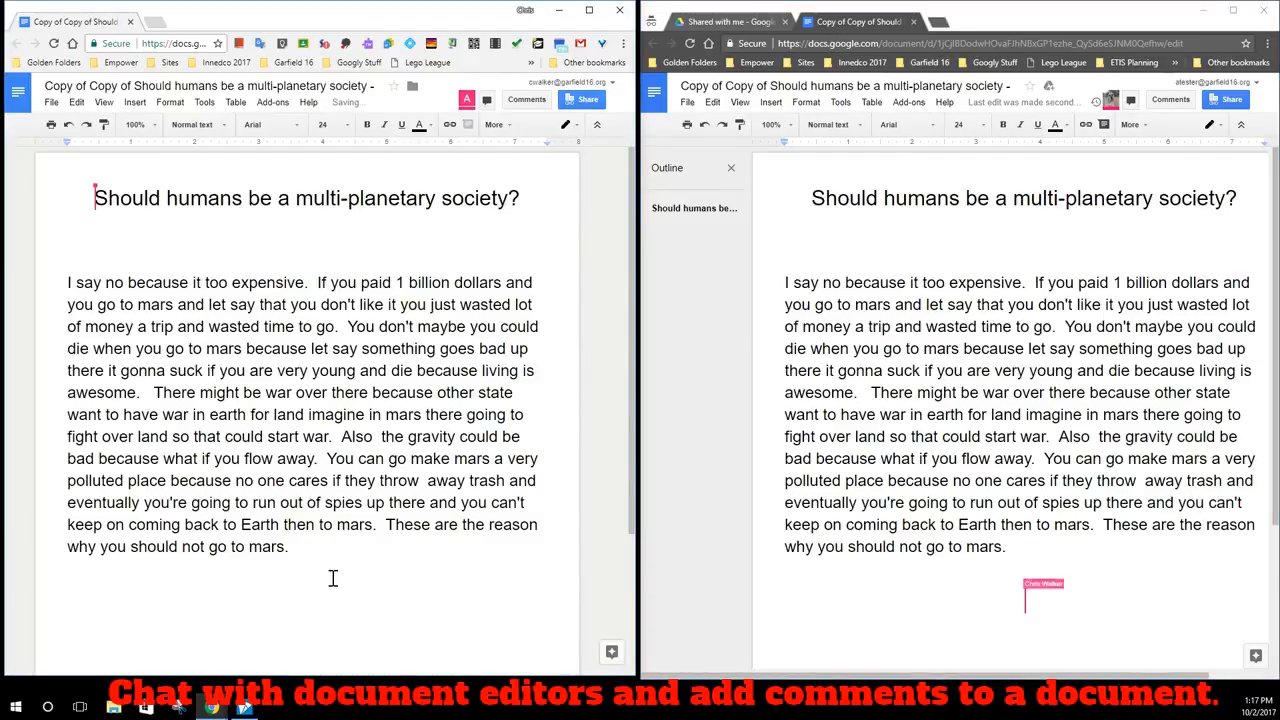
type("I'm tying")
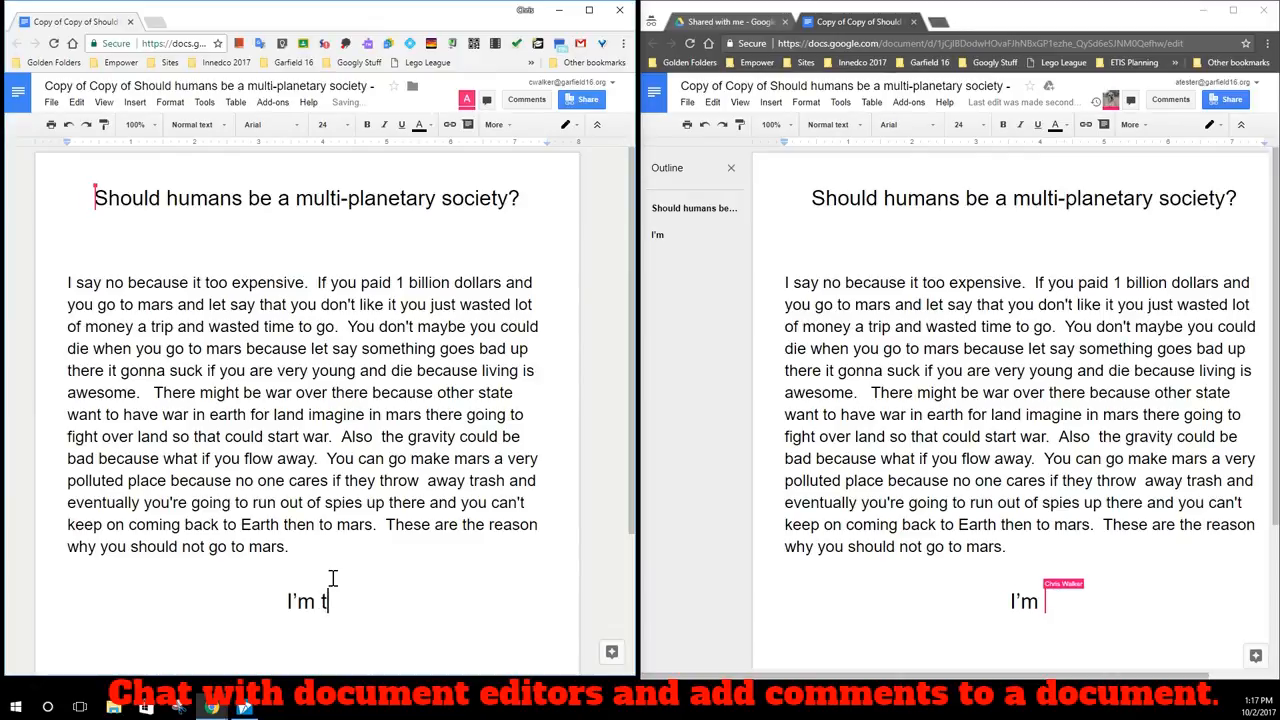
key("BackSpace")
key("BackSpace")
key("BackSpace")
type("ping now i")
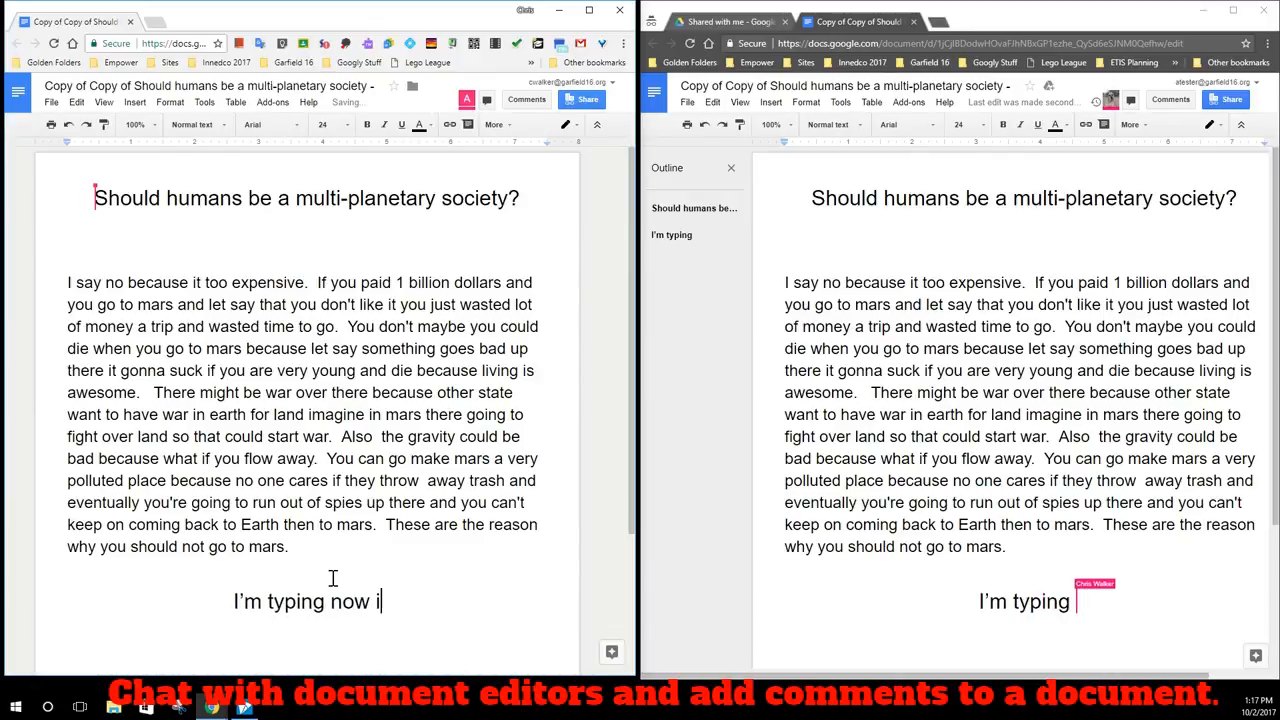
key("BackSpace")
type("and ")
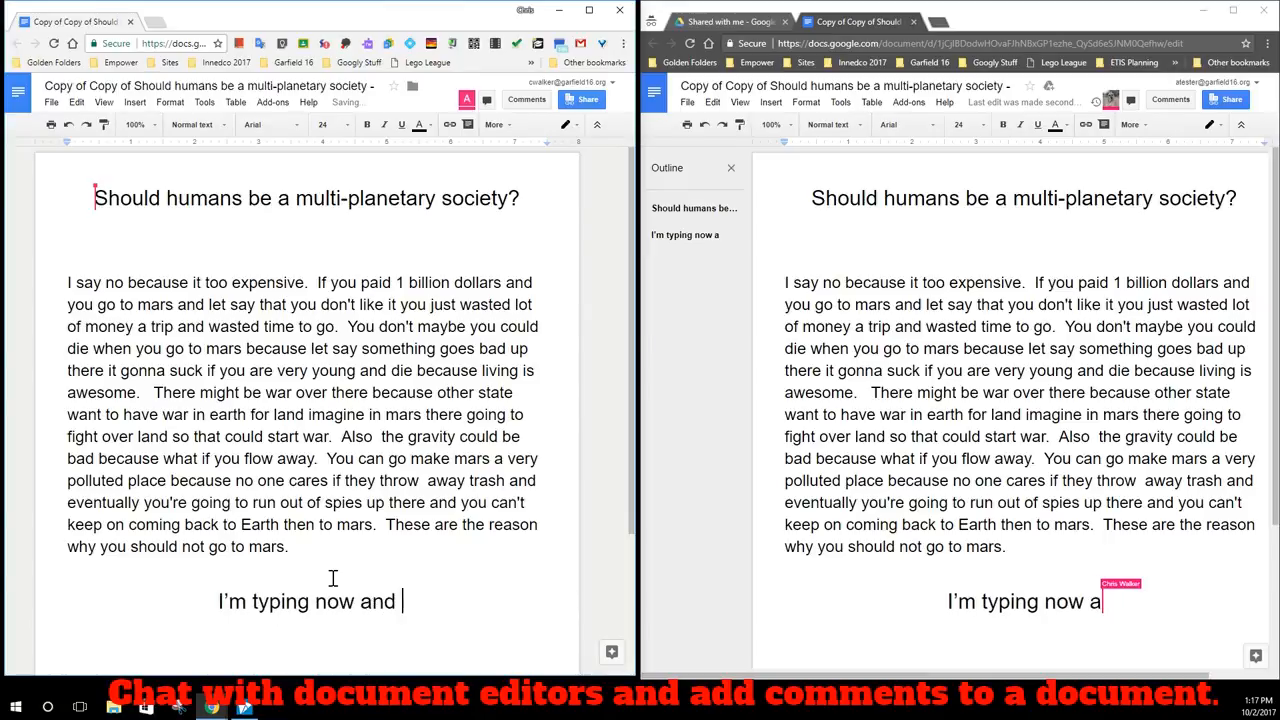
type("it shows ")
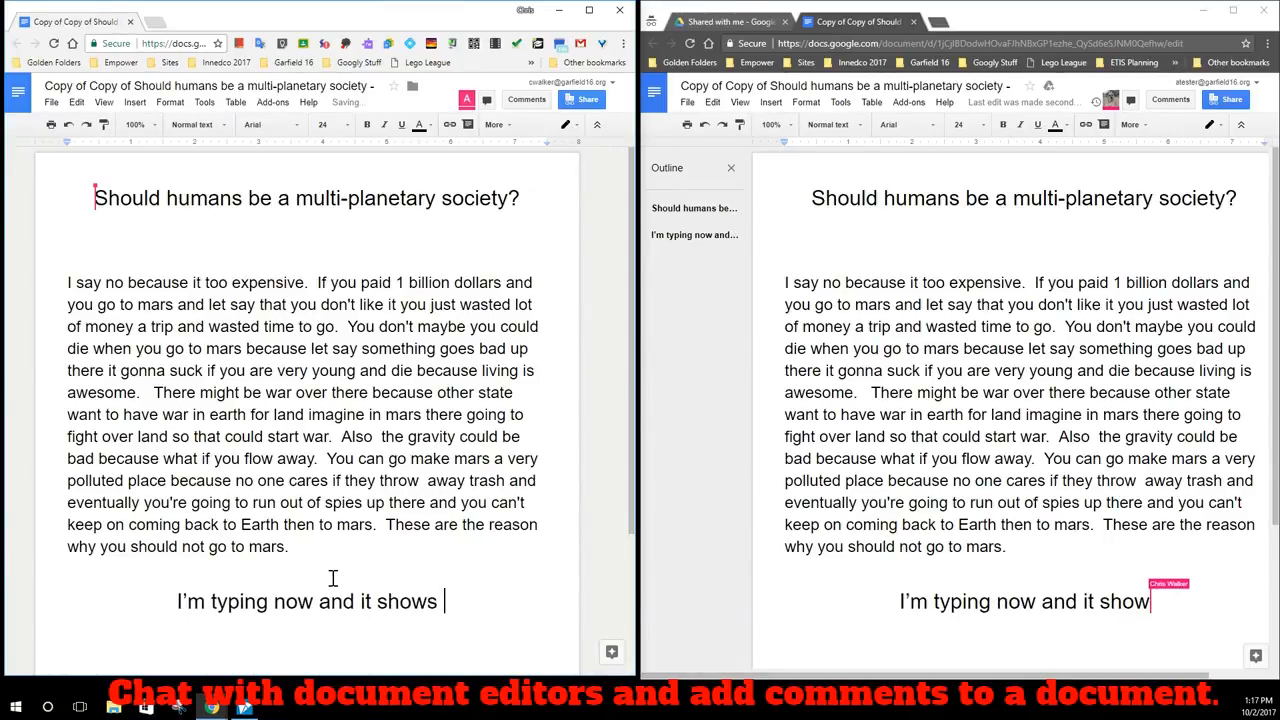
type("up in real time")
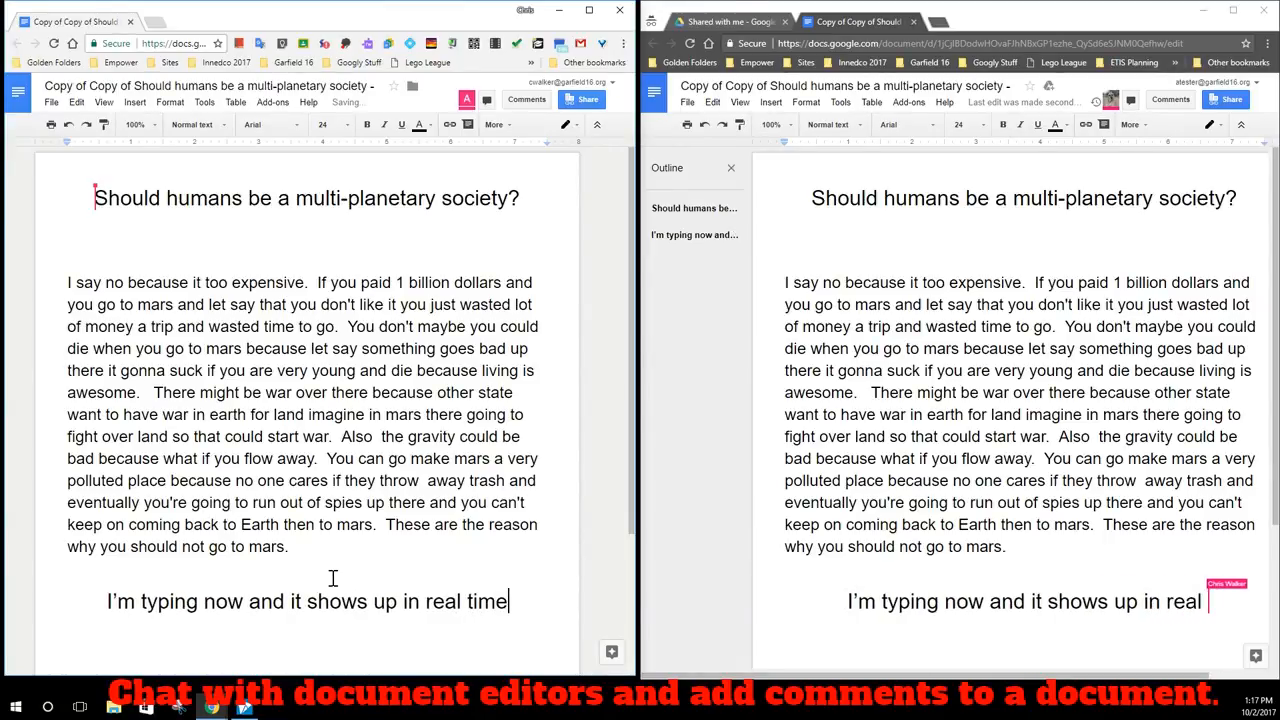
type(" on the oth")
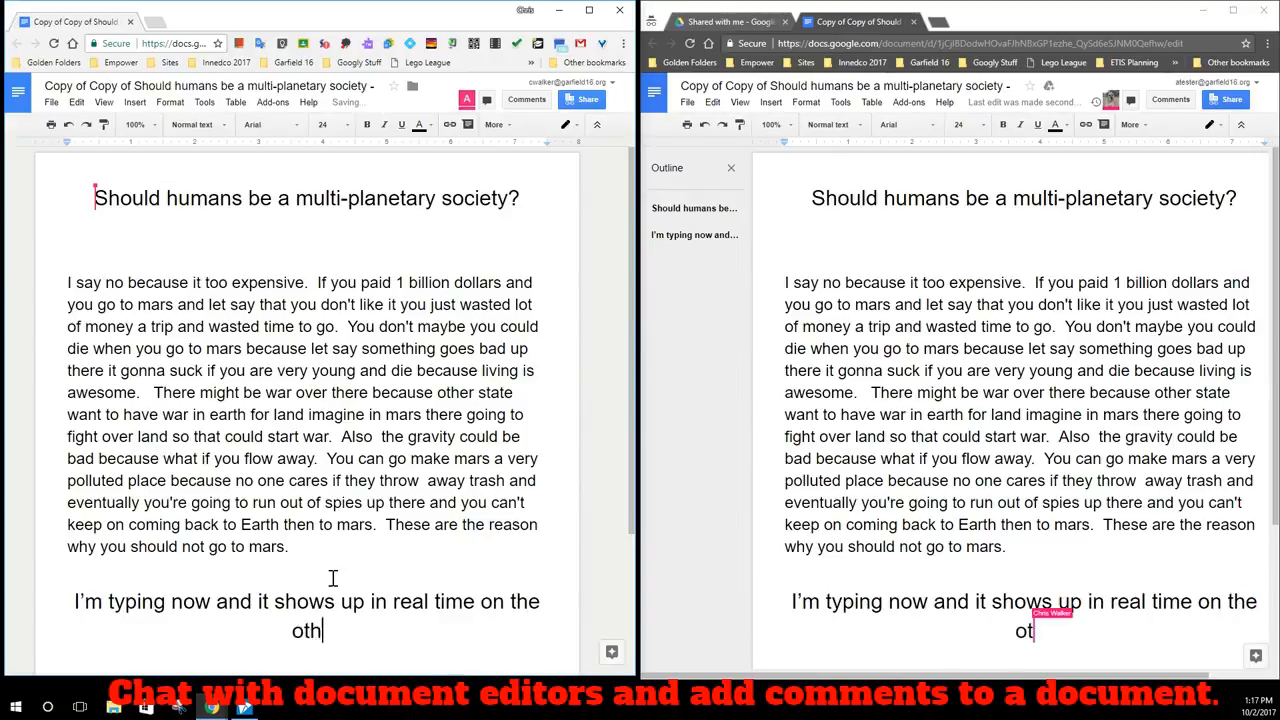
type("er person's sc")
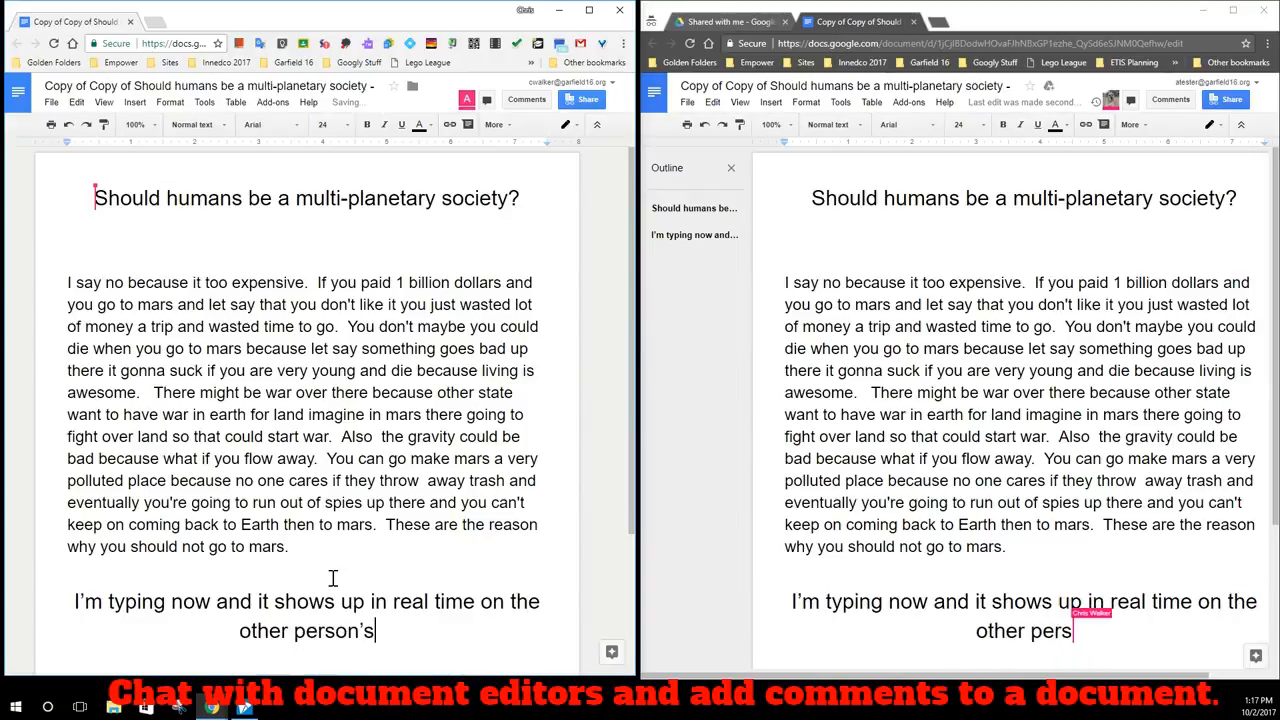
type("reen too.")
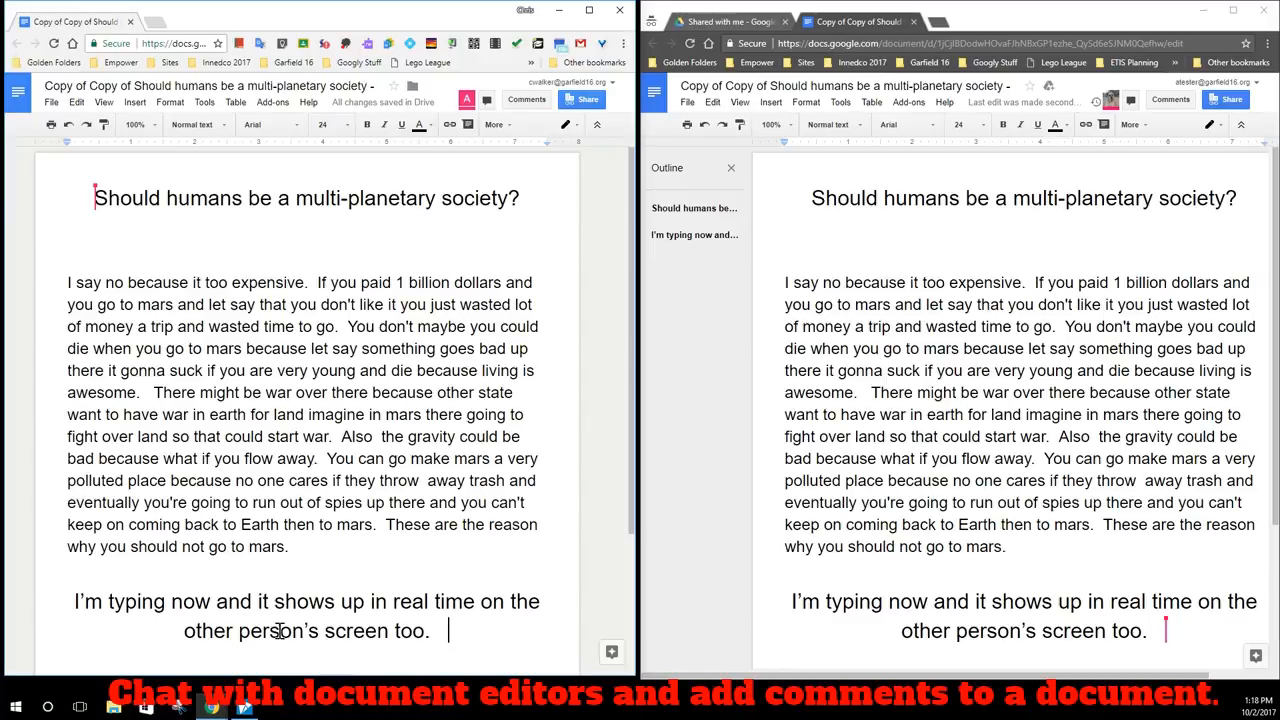
- Delete the sentence about real-time typing below the essay from the test account's window
triple_click(72, 601)
left_click(906, 603)
left_click_drag(1180, 634, 787, 594)
key("BackSpace")
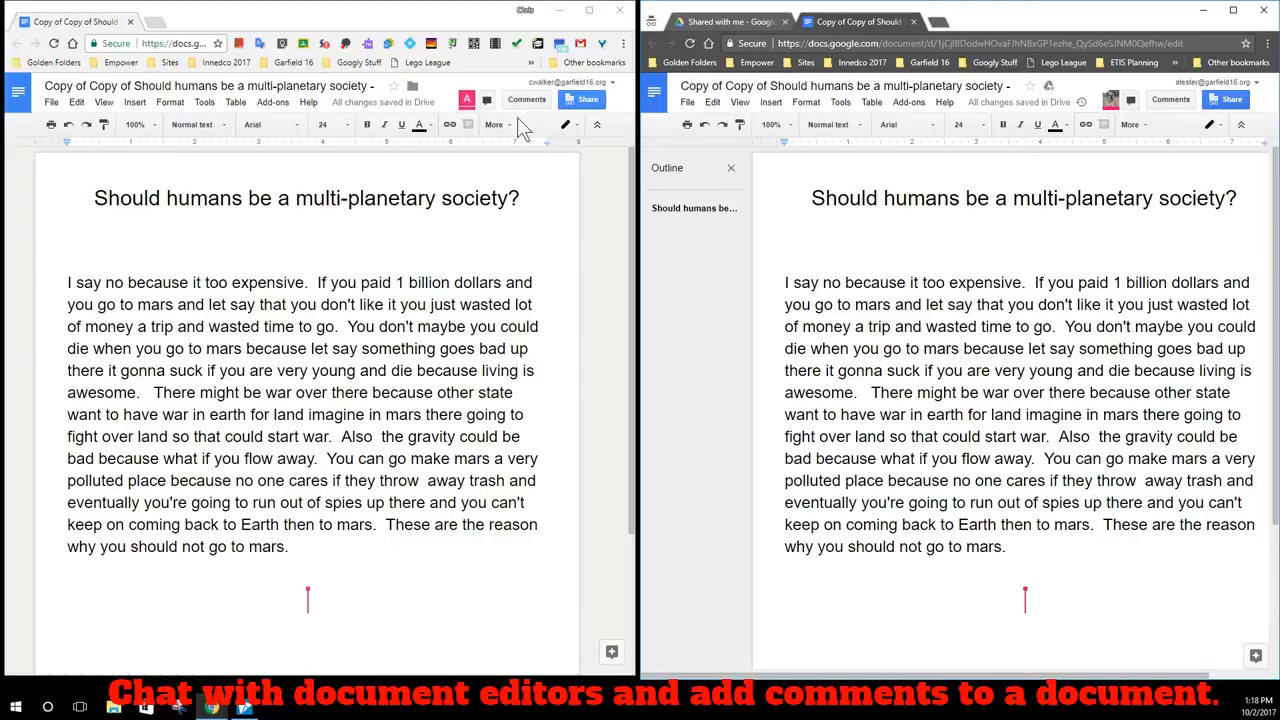
- Review the current version's detailed changes in the owner's version history, collapse them and return to the document
left_click(405, 110)
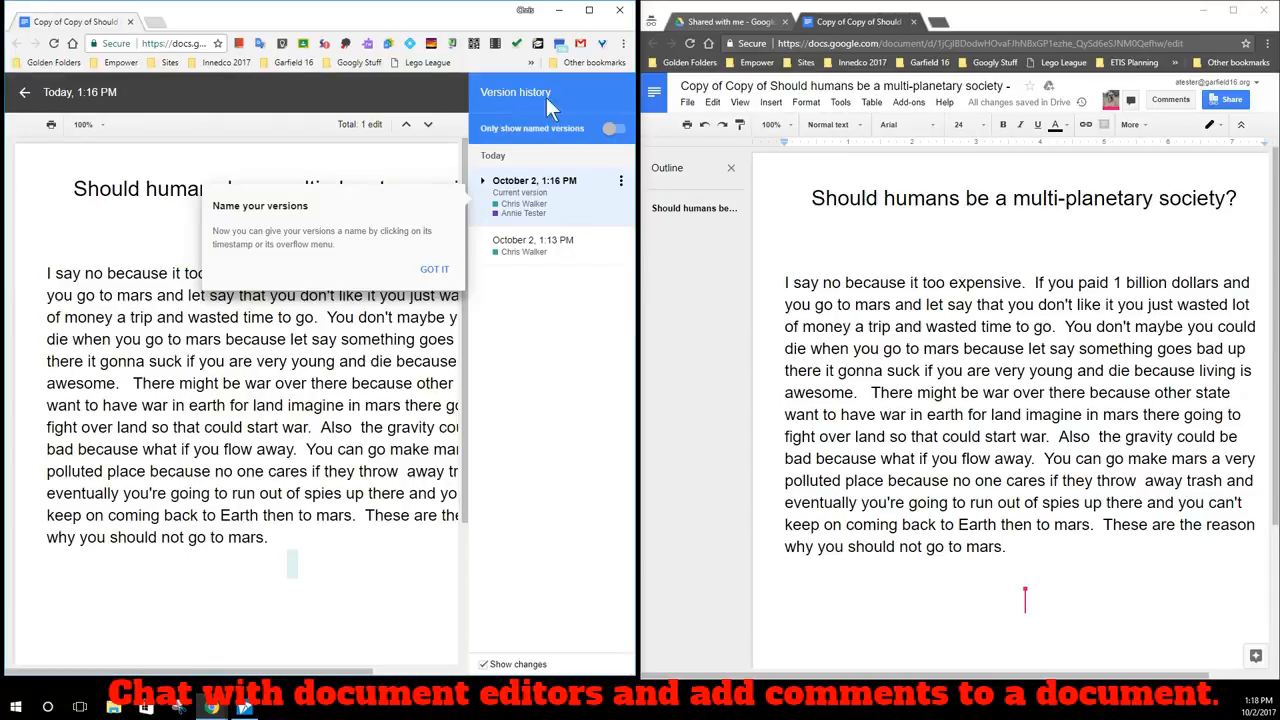
left_click(432, 270)
left_click(482, 184)
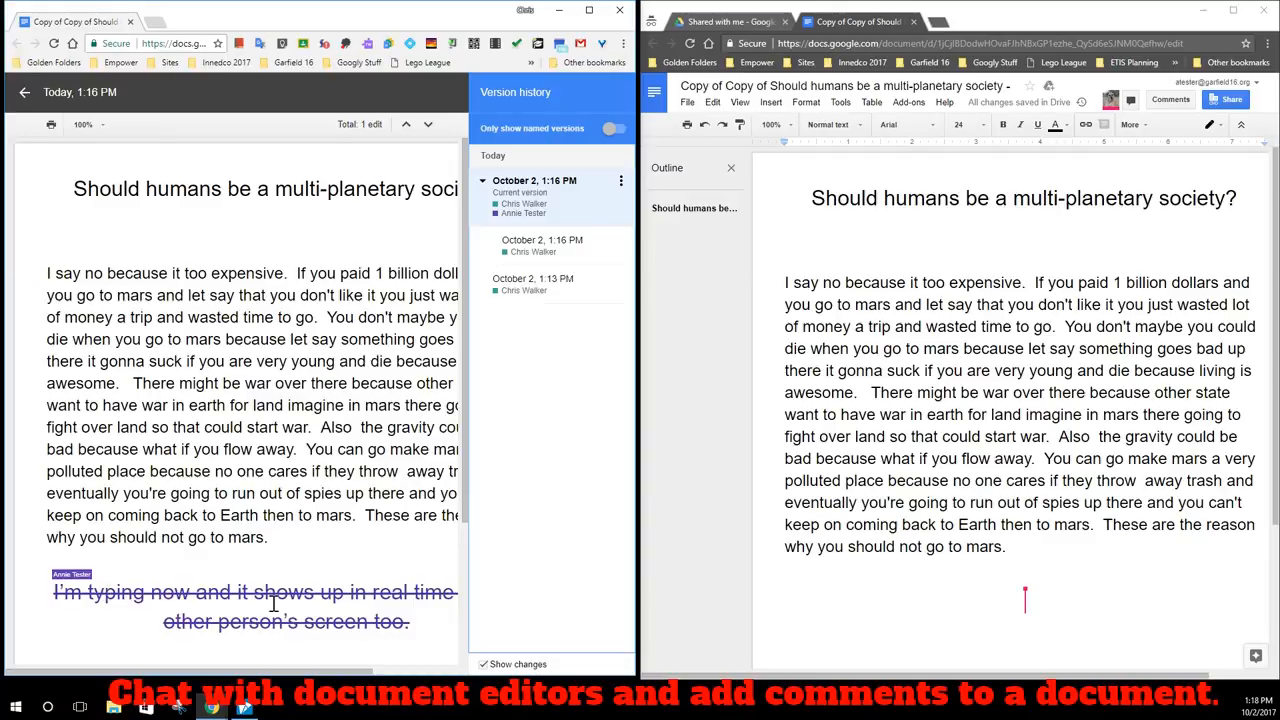
left_click(484, 184)
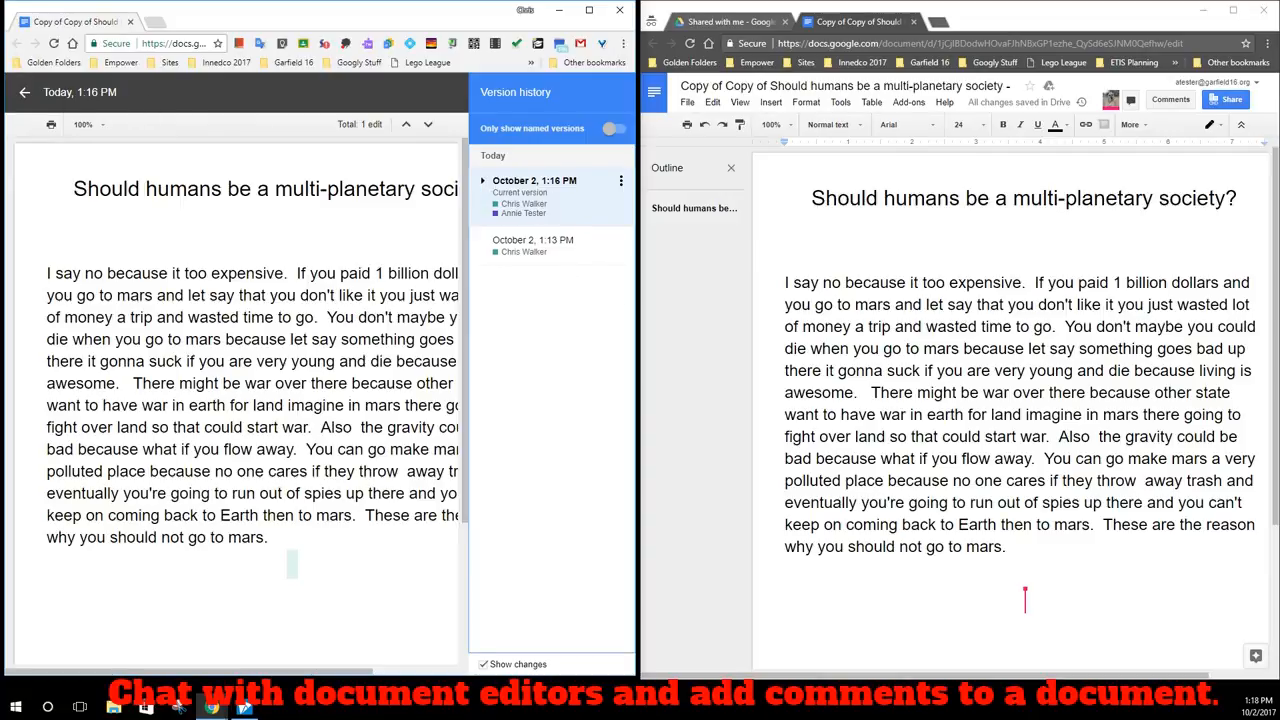
left_click(25, 97)
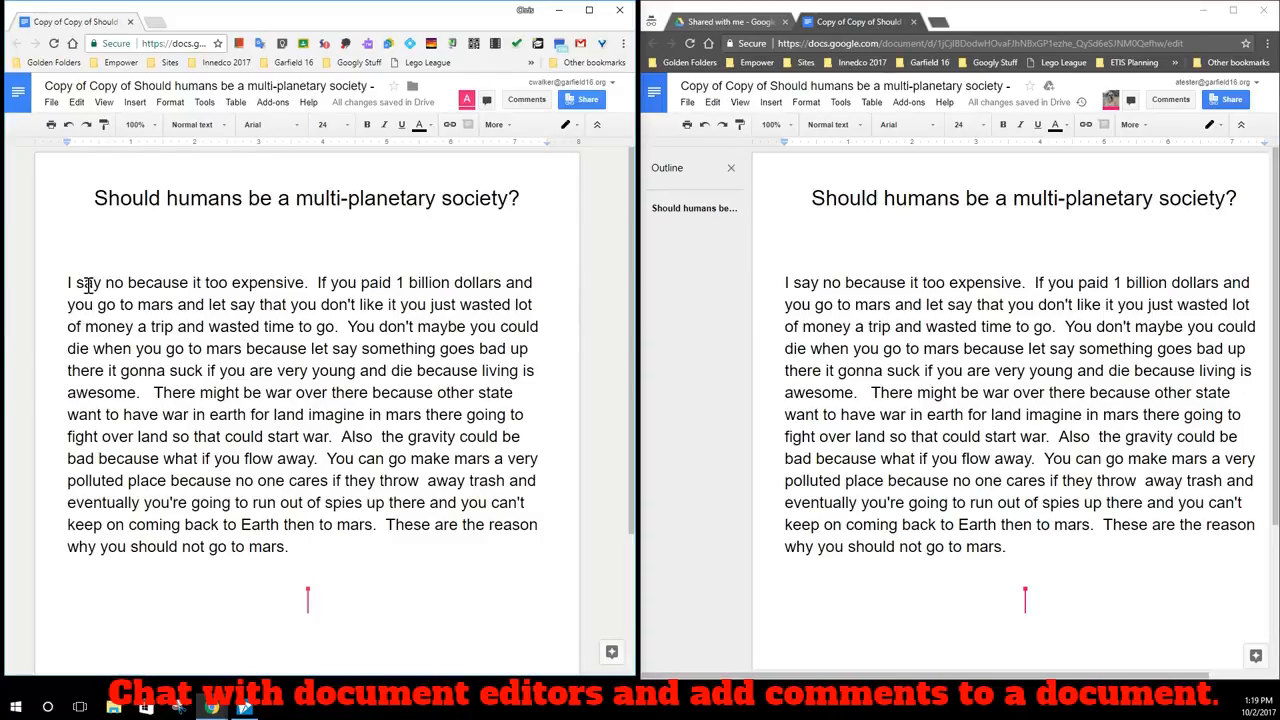
- Comment "don't forget the possessive 's" on the word "it" in the essay's first sentence, correcting the comment's misspelled word before posting
double_click(196, 282)
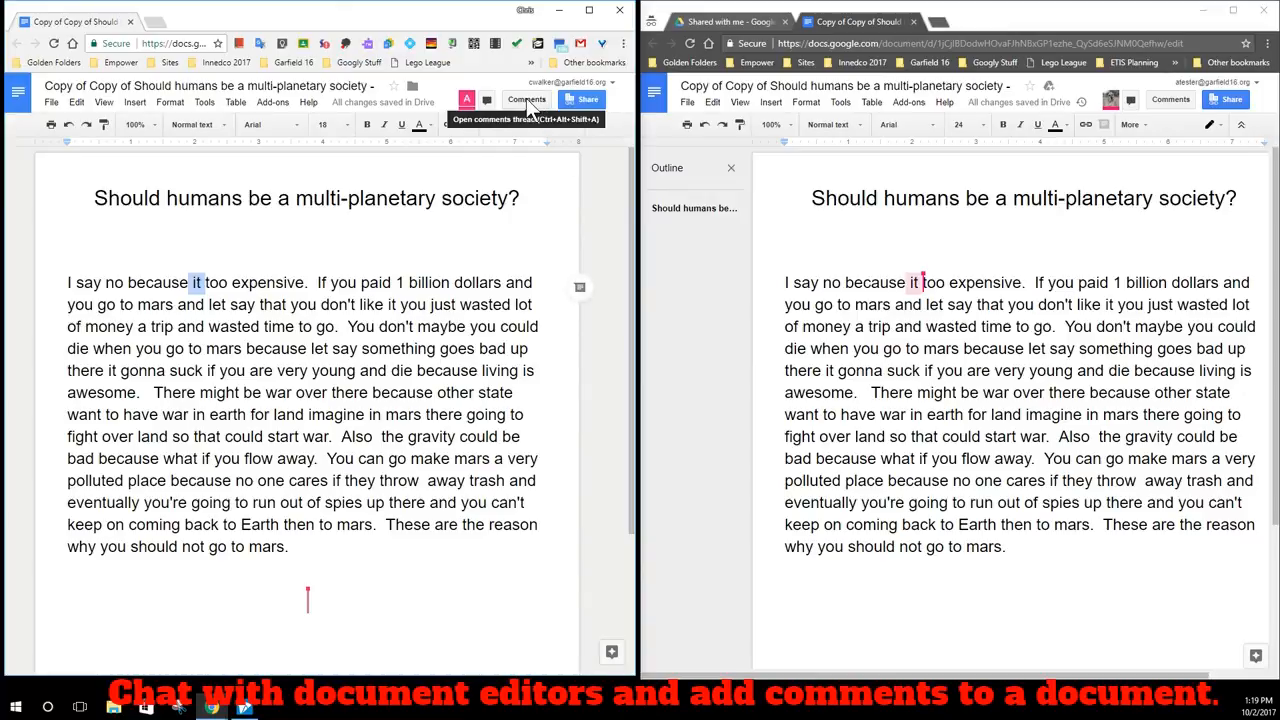
left_click(578, 290)
type("d")
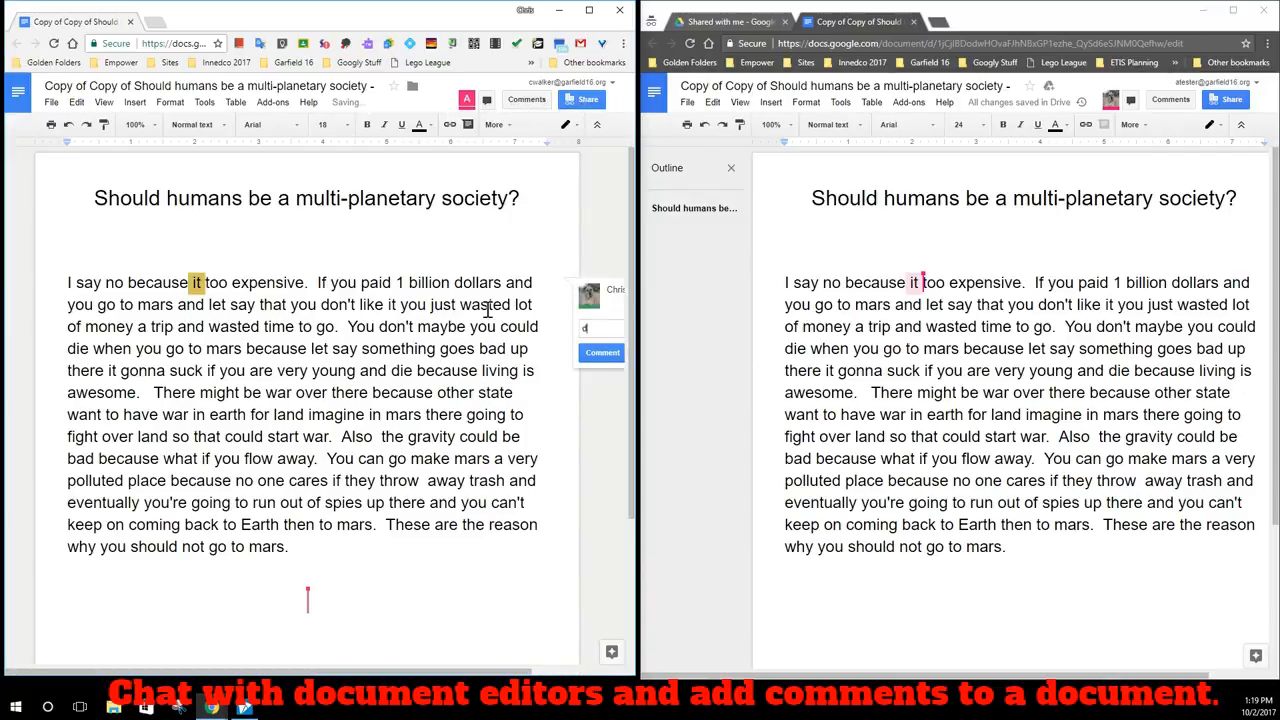
type("on't forget the possesive 's")
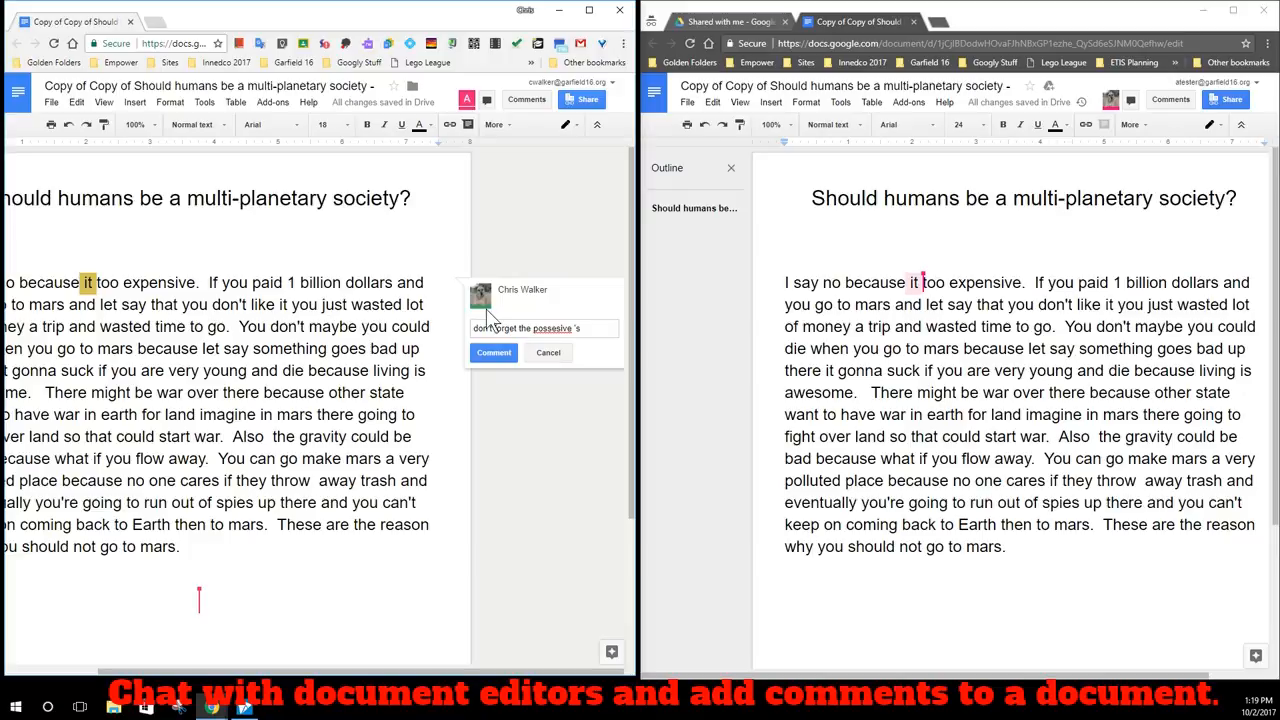
right_click(548, 330)
left_click(580, 345)
left_click(494, 356)
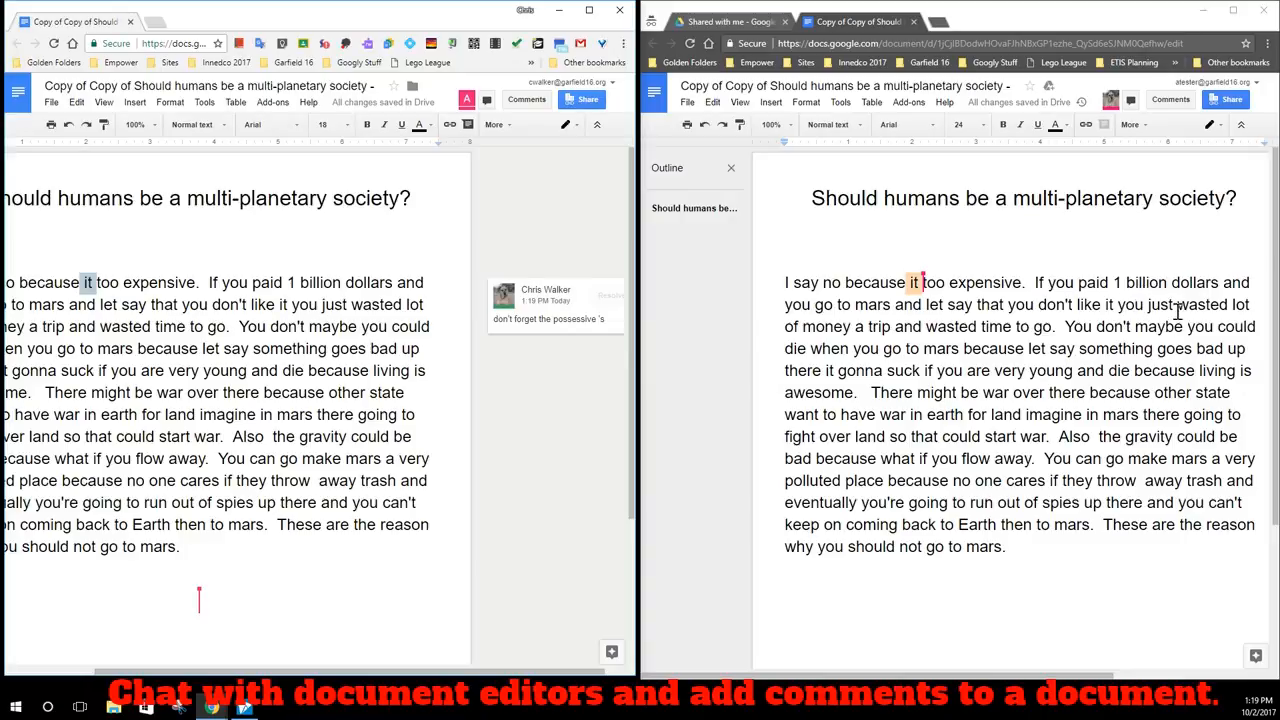
- Hide the document outline in the test account's window and open the comment attached to "it"
left_click(1168, 284)
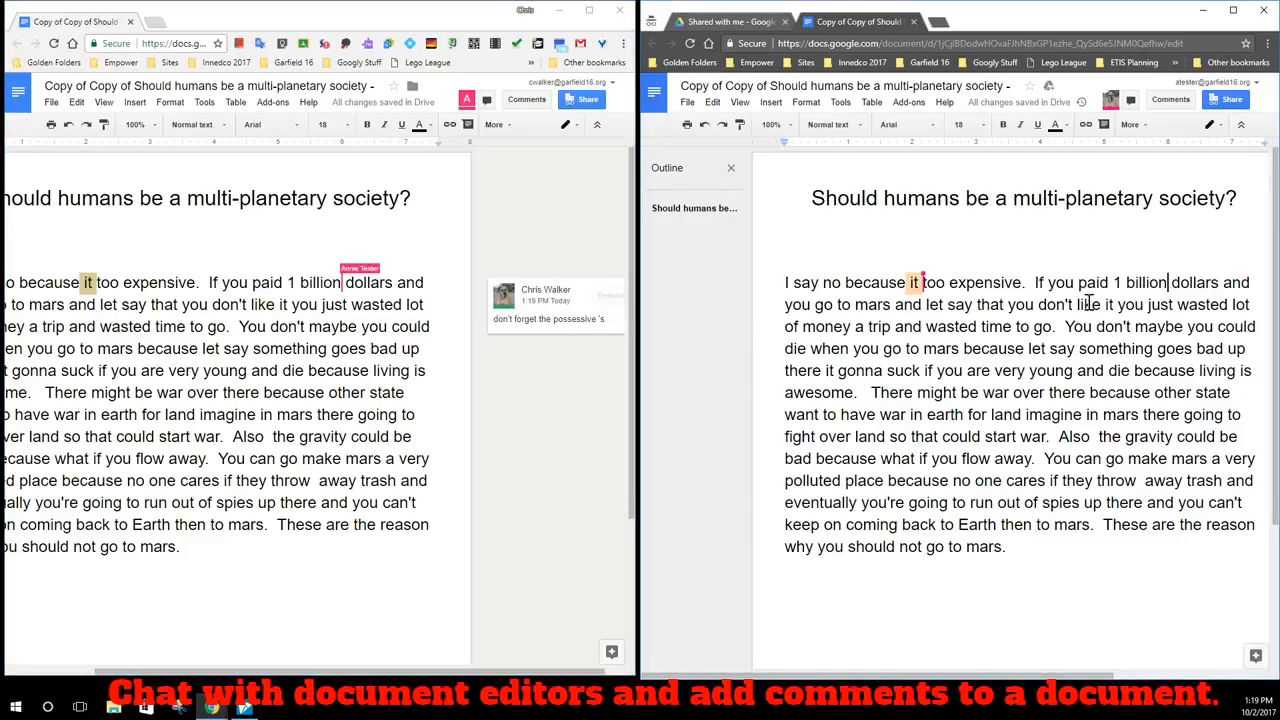
left_click(732, 169)
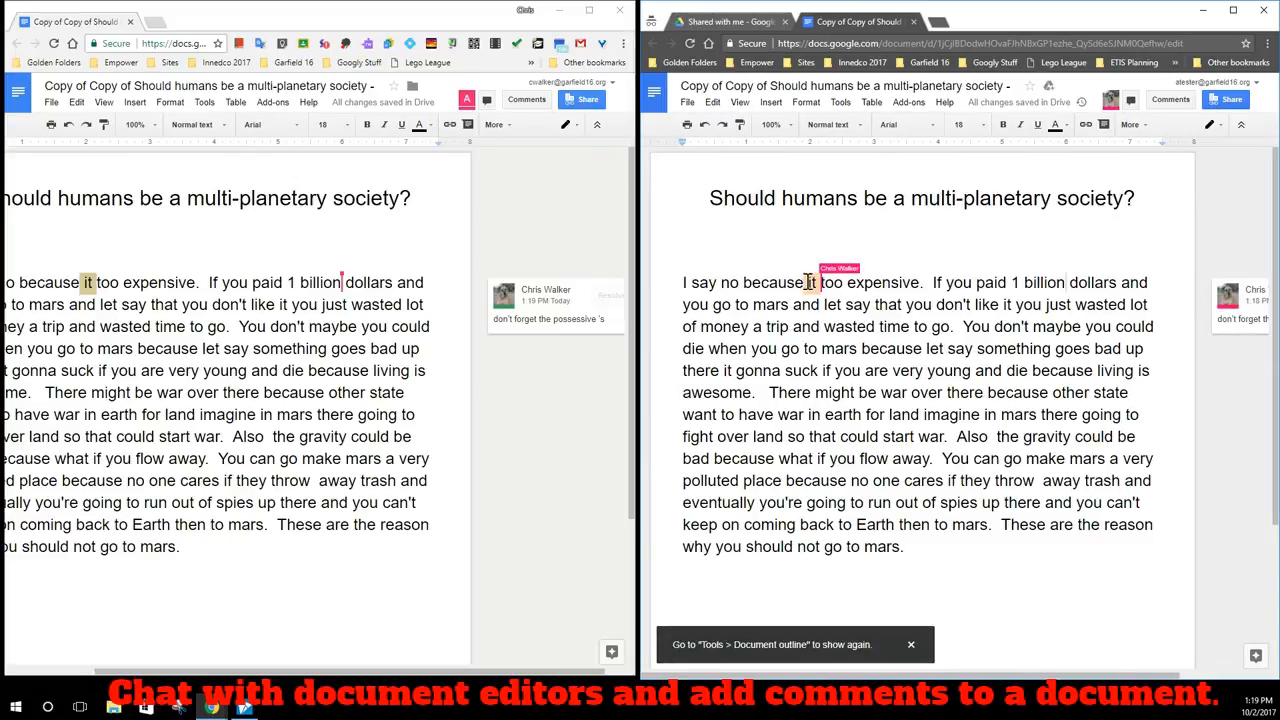
left_click(1258, 312)
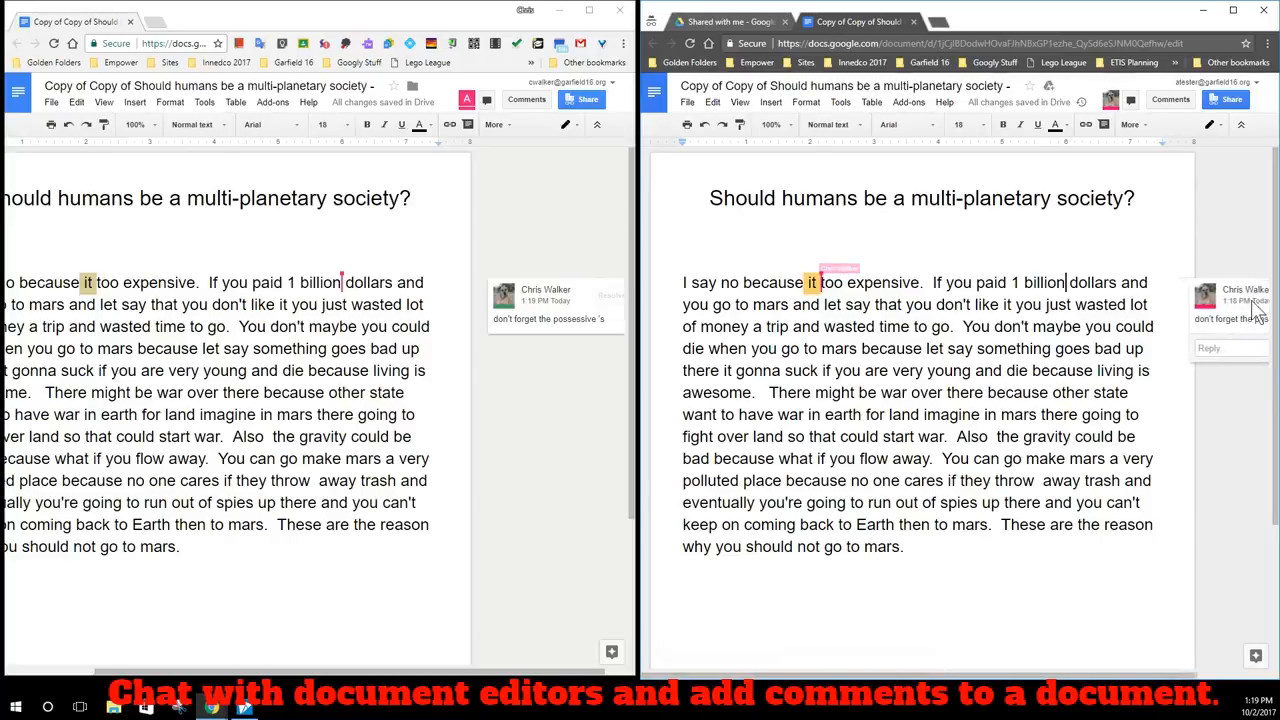
- Maximize the test account's window, correct "it" to "it's" in the first sentence and resolve the comment
left_click(1234, 11)
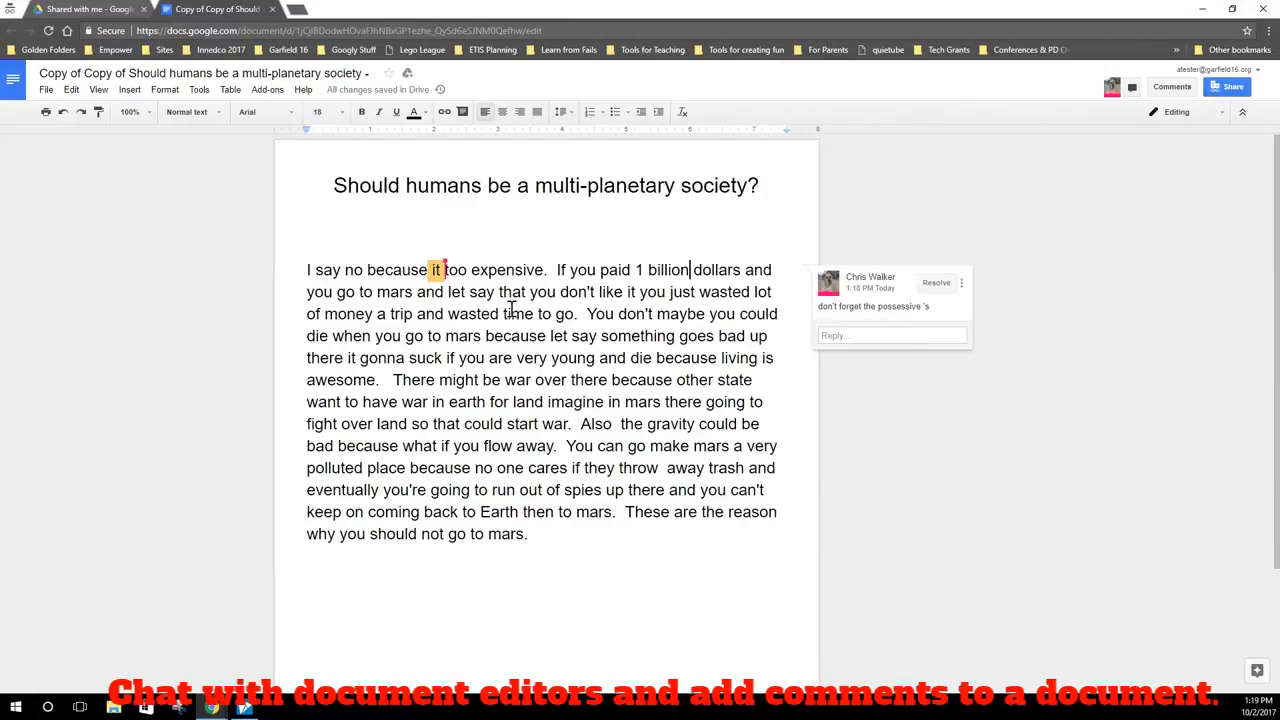
type("'s")
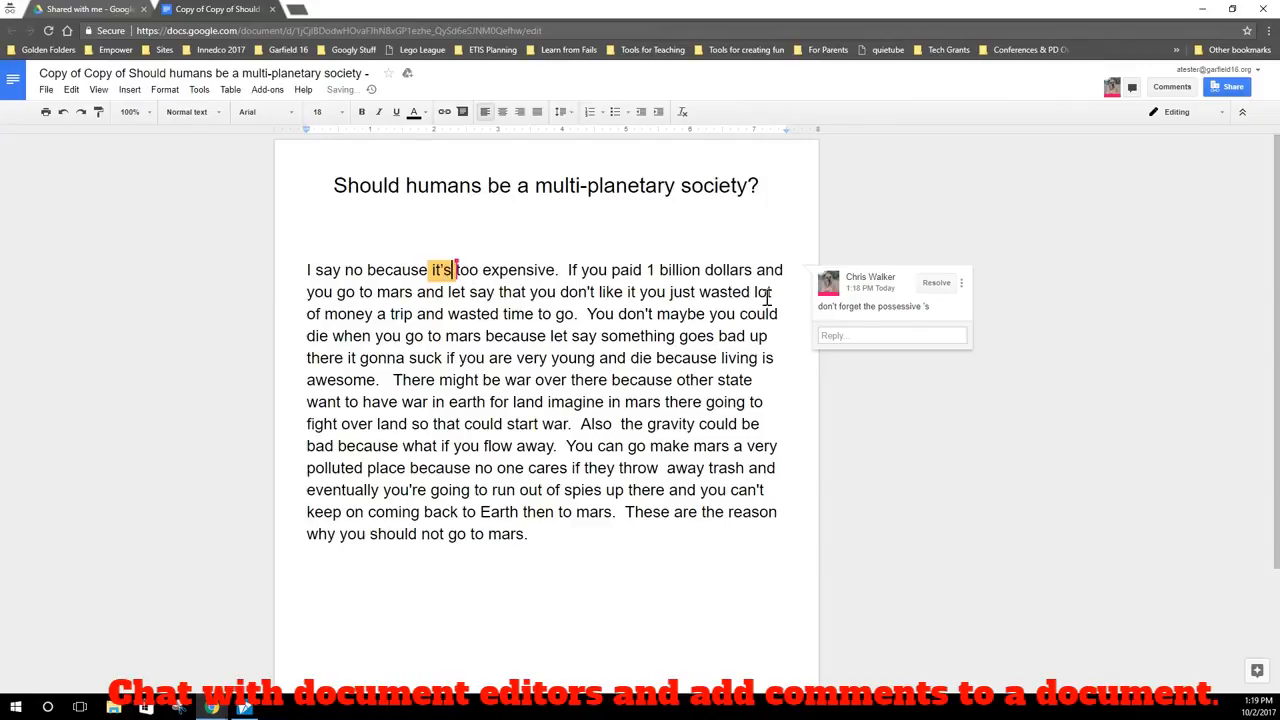
left_click(930, 287)
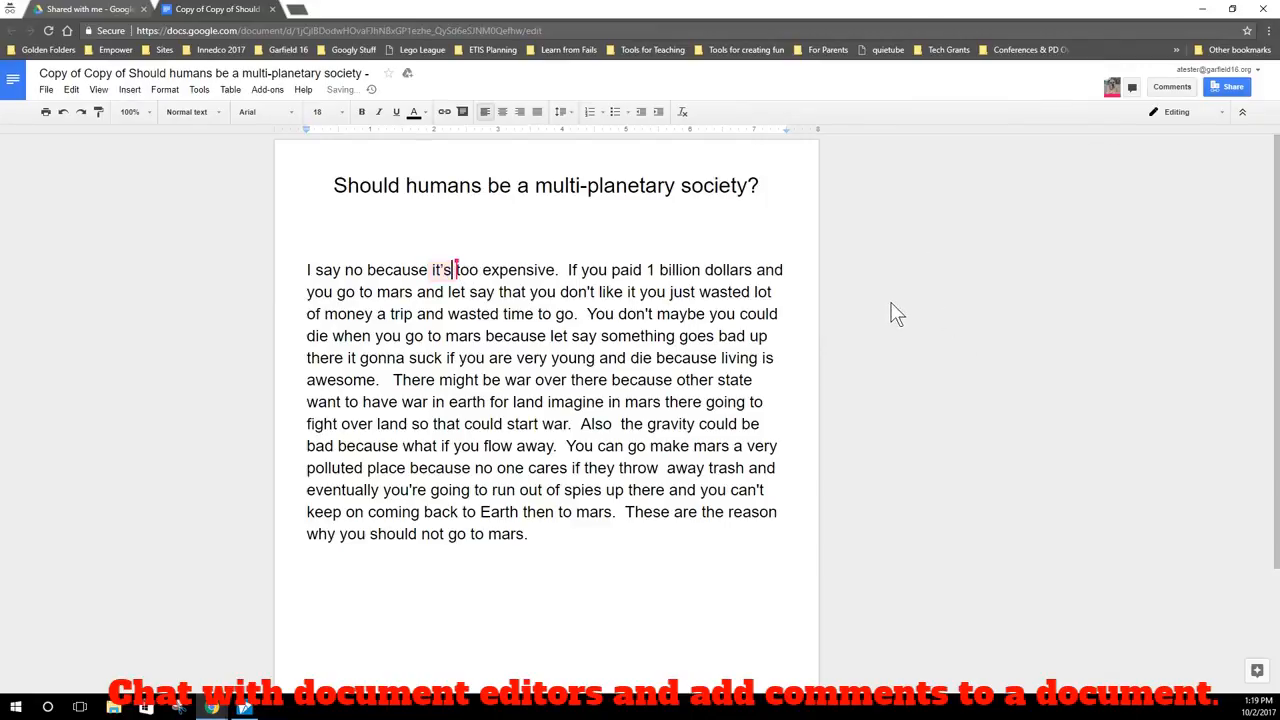
- Restore the test account's window beside the owner's window, enlarge it downward and clear the accidental text selection
left_click(1232, 9)
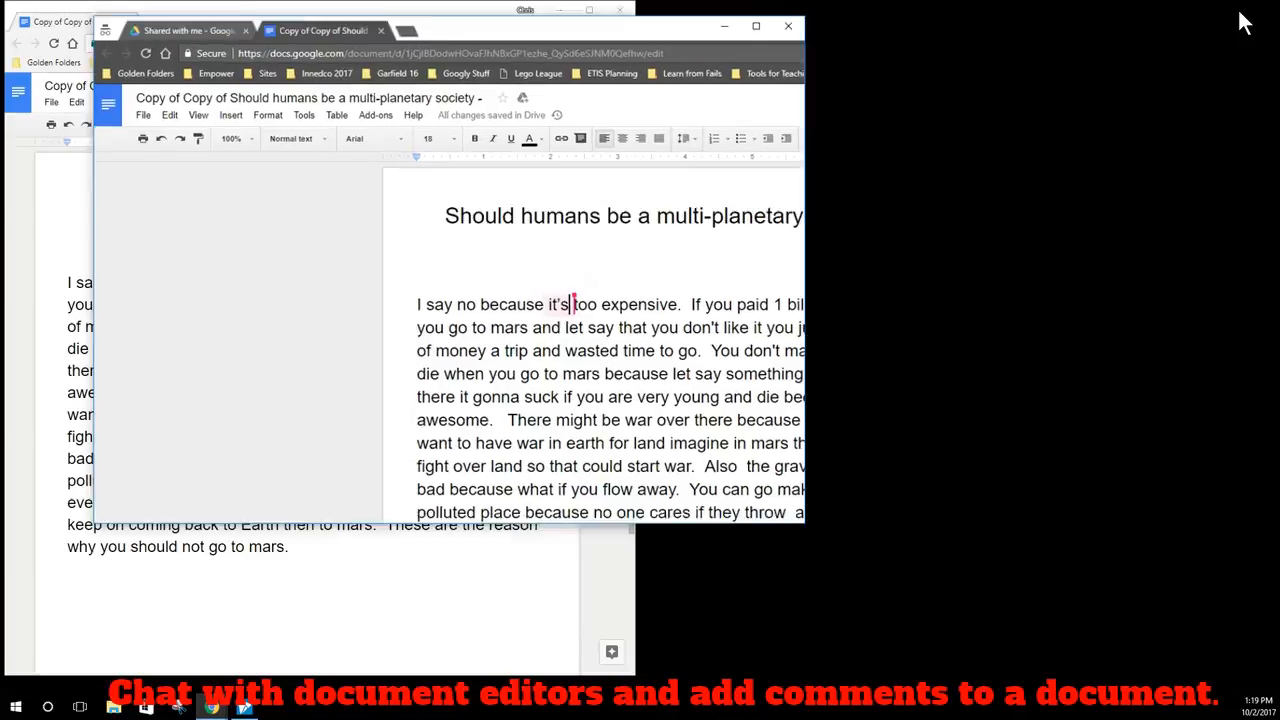
left_click_drag(713, 68, 1279, 12)
left_click_drag(1055, 347, 1069, 455)
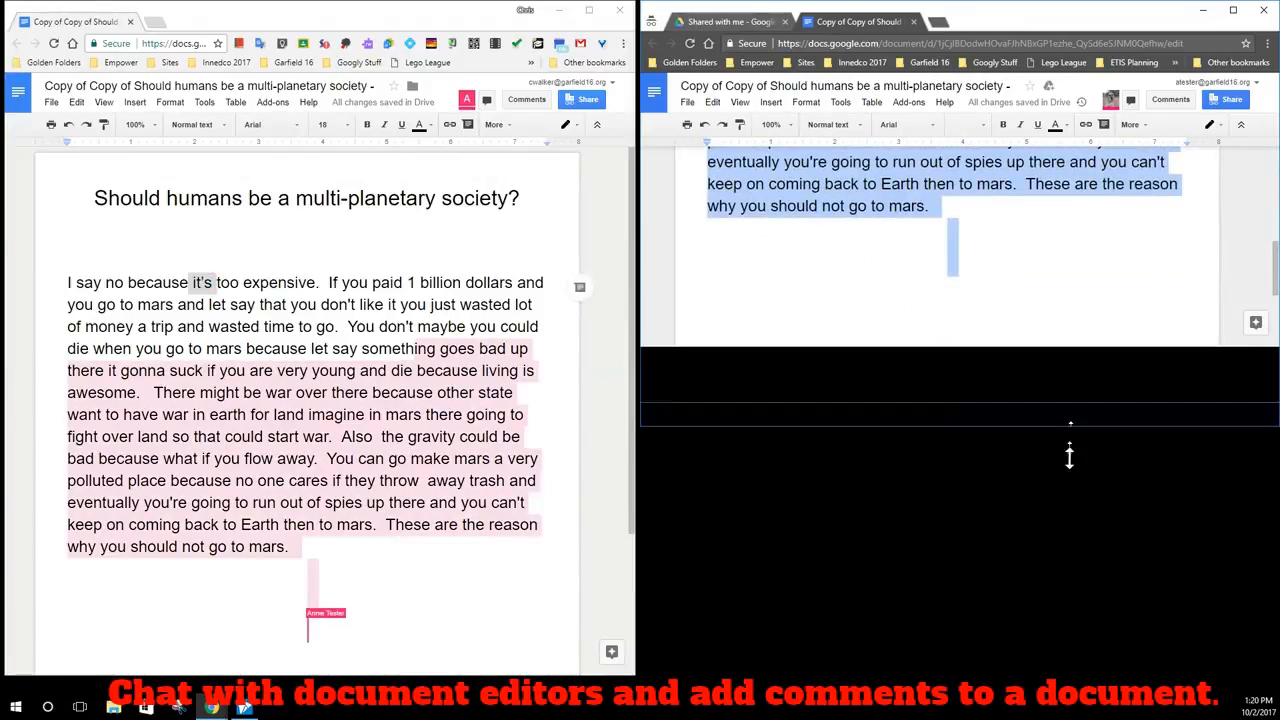
scroll(1046, 463, "up", 4)
left_click(538, 410)
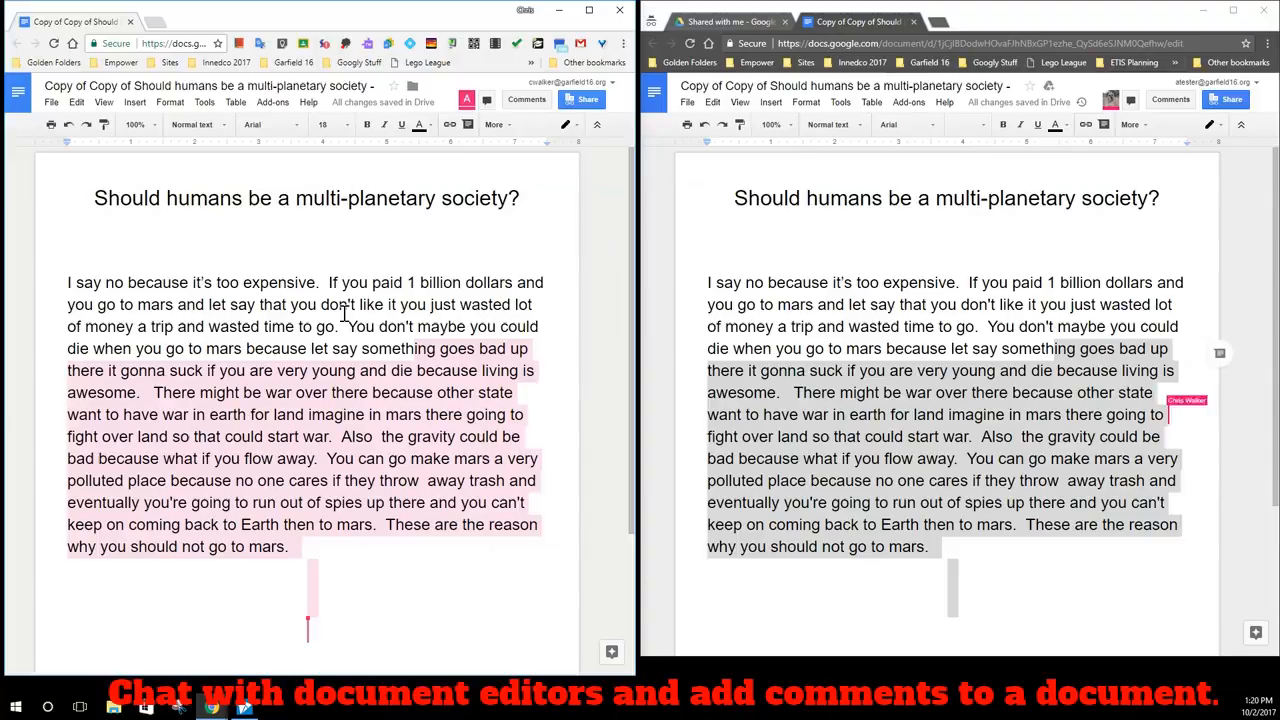
left_click(862, 345)
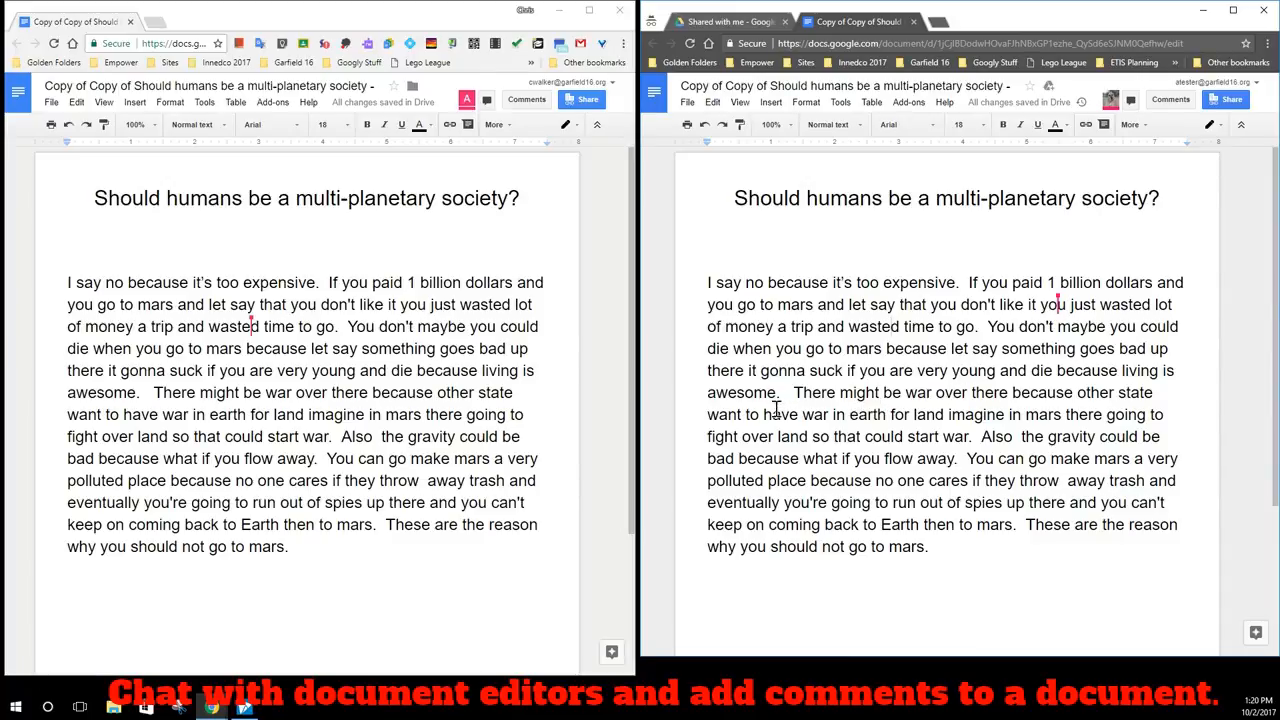
- In the test account's window, comment "This doesn't quite flow...check again." on the sentence beginning "There might be war over there"
left_click_drag(787, 393, 973, 437)
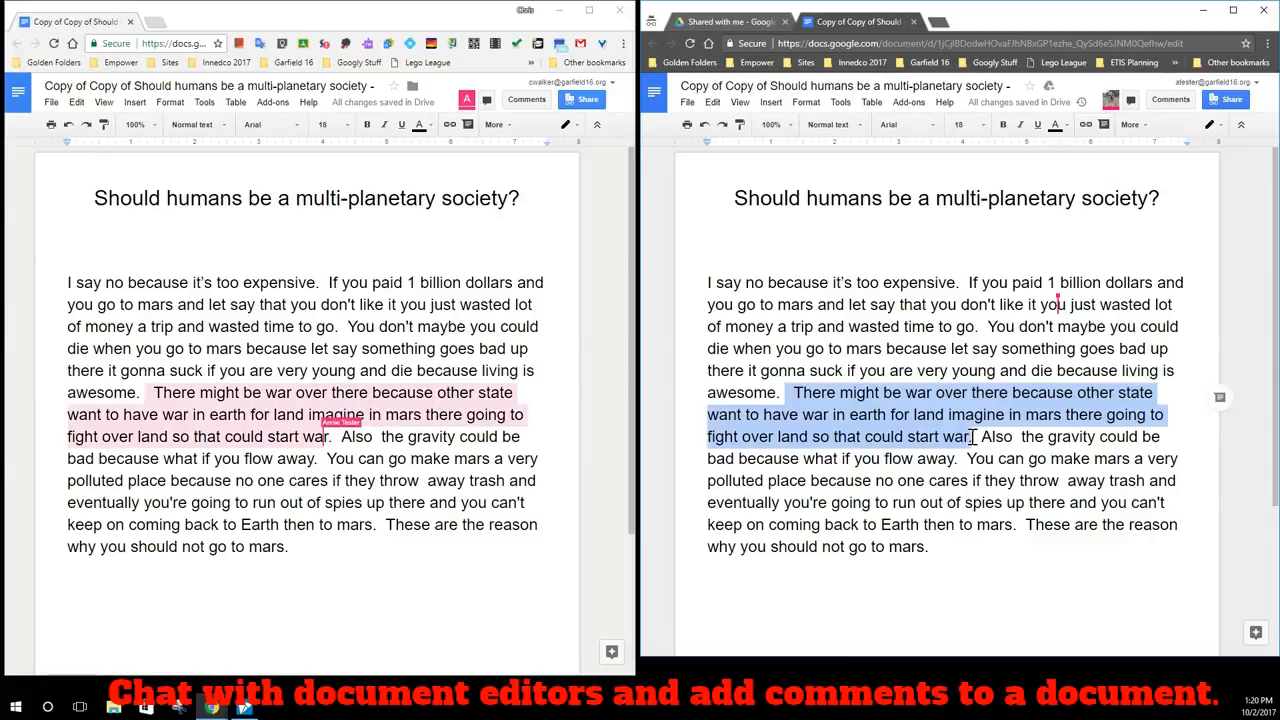
left_click(1215, 397)
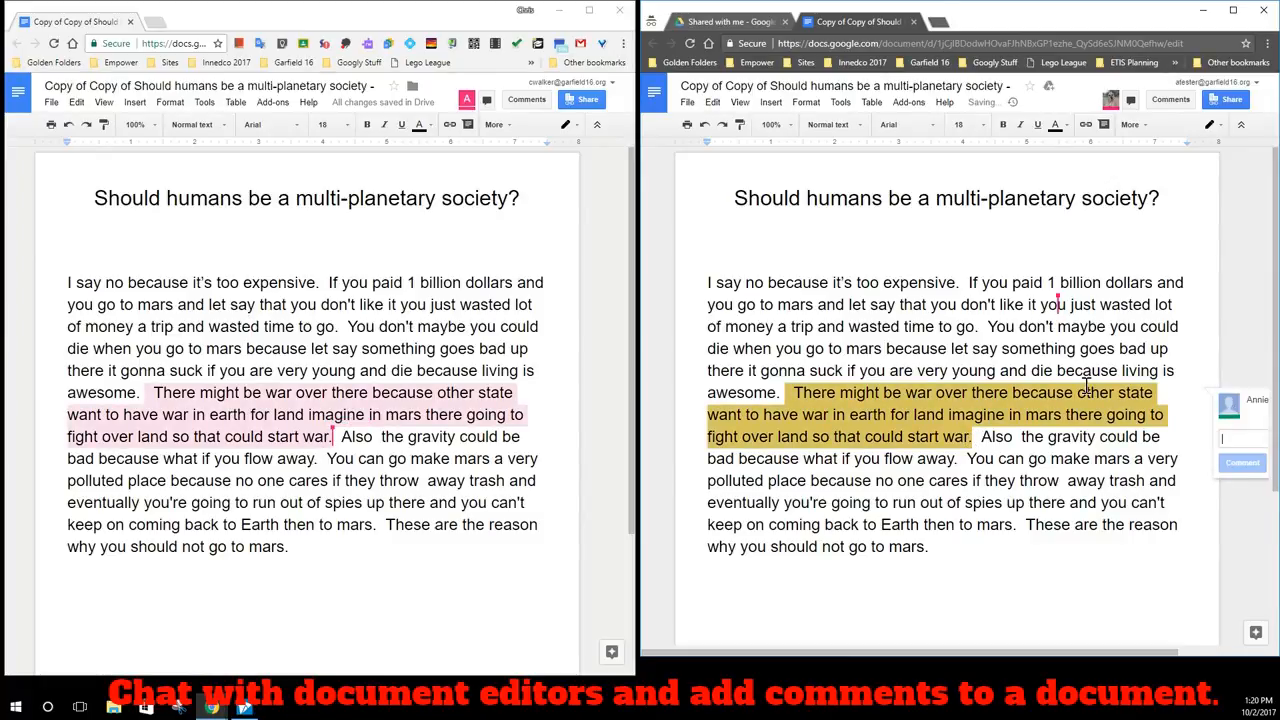
type("Th")
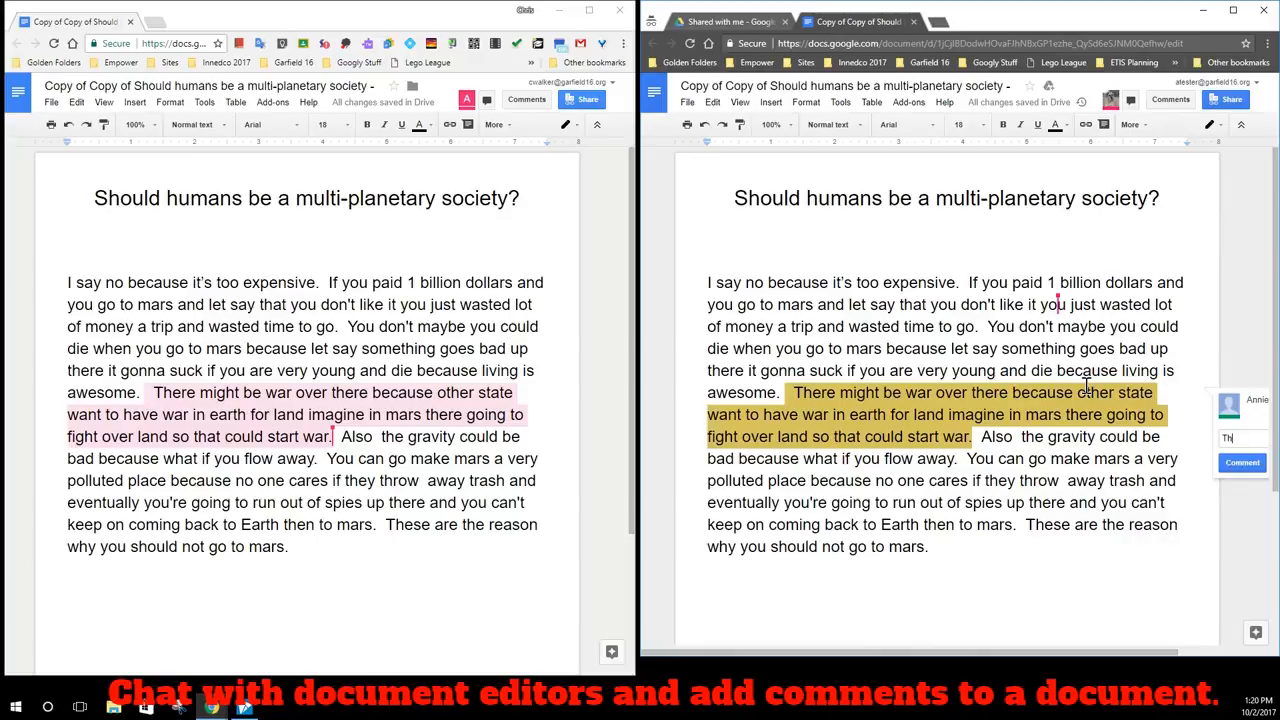
type("is doesn't quite flow")
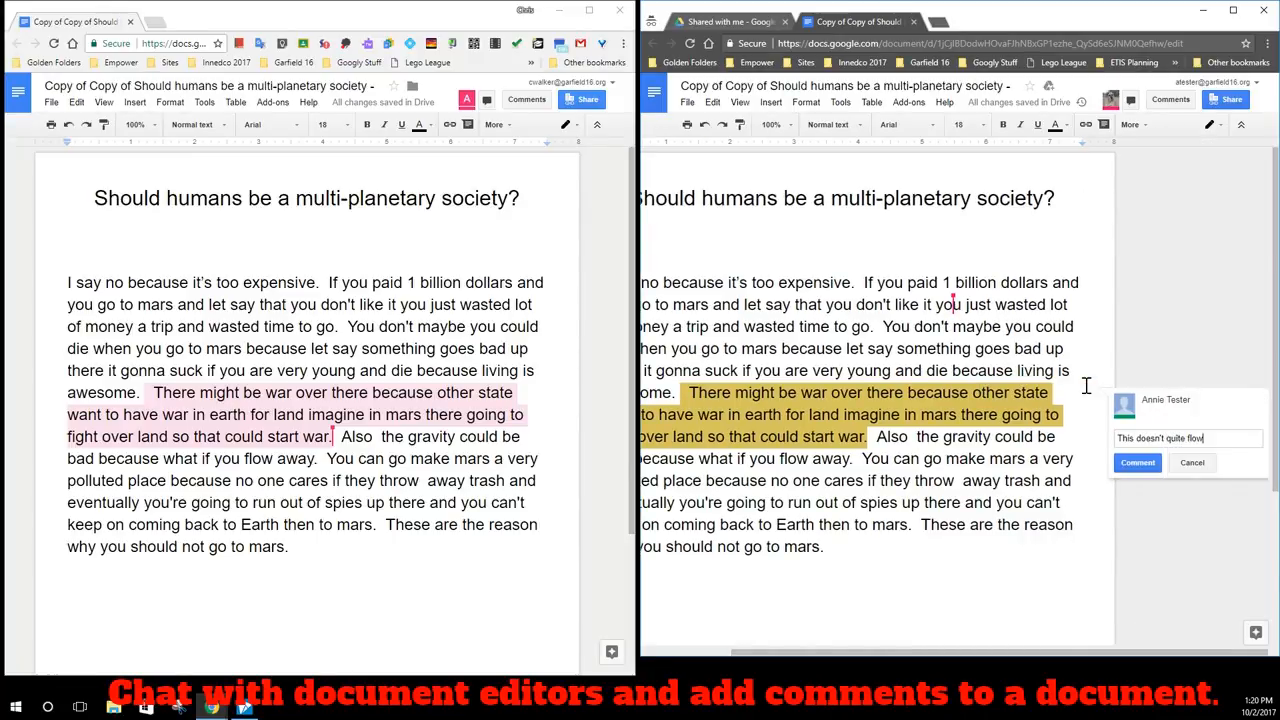
type("...check again.")
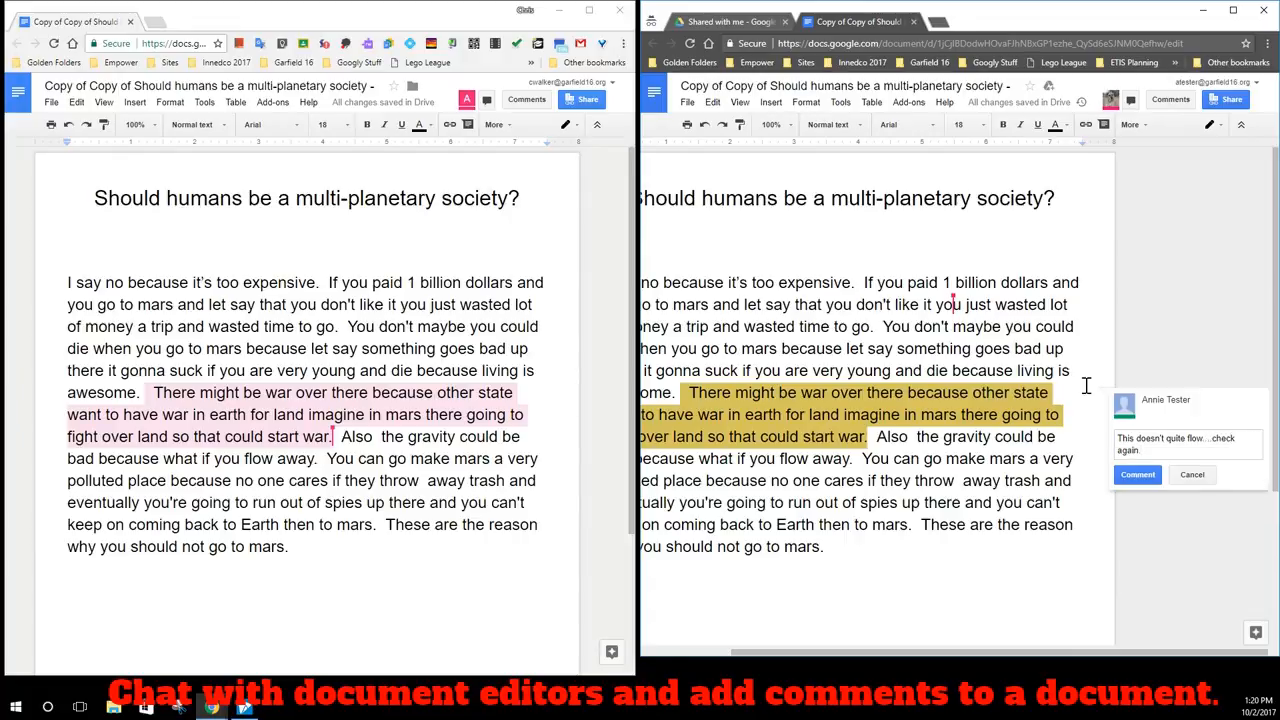
left_click(1150, 473)
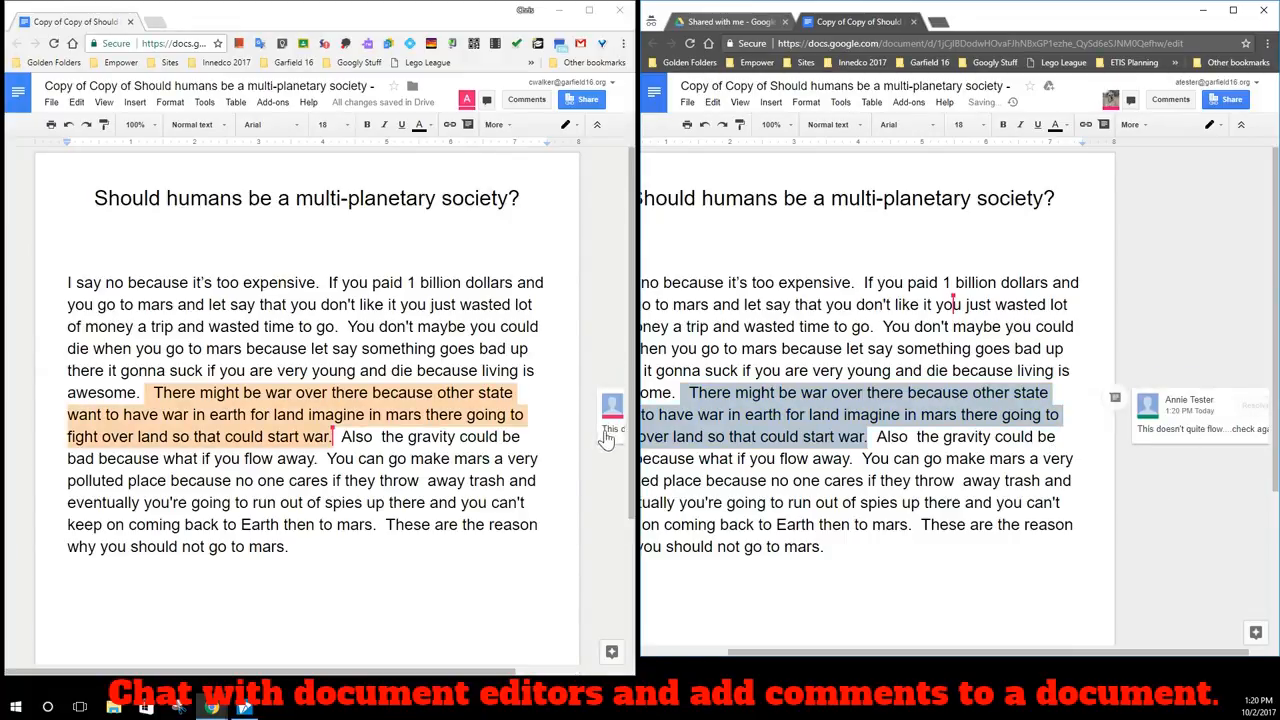
- Open the new comment in the owner's window, maximize that window and resolve the comment
left_click(614, 418)
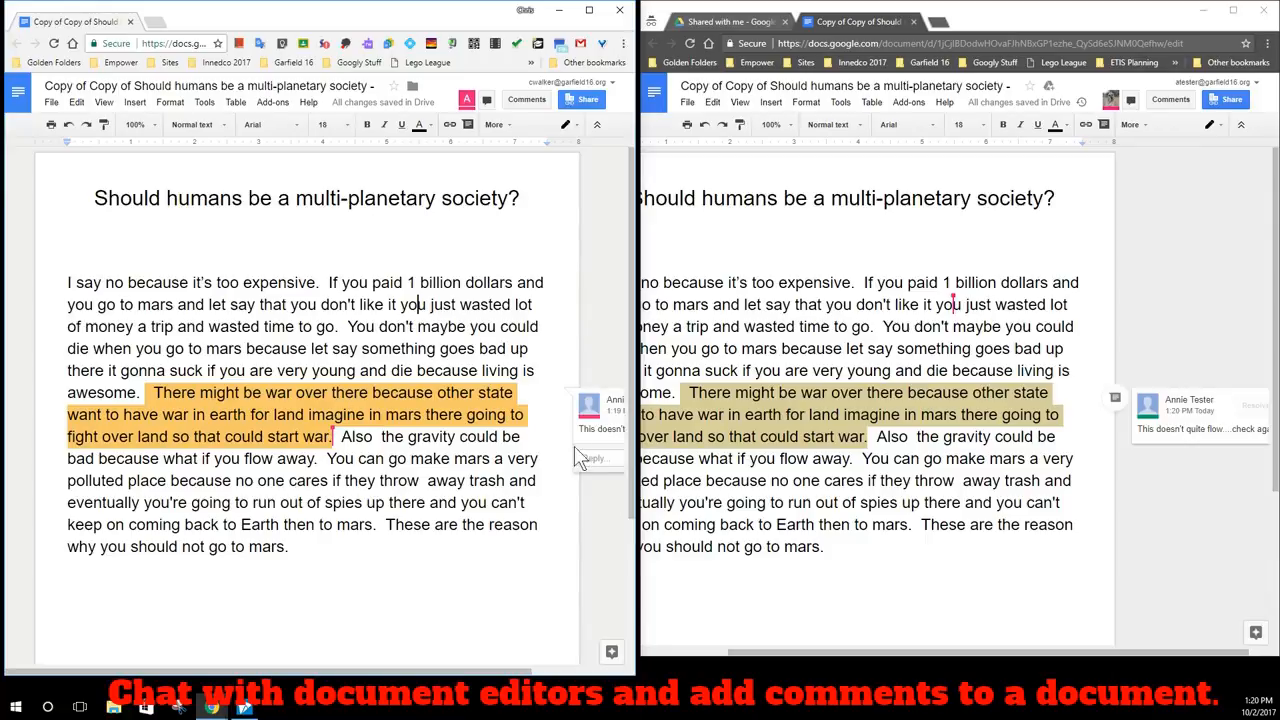
left_click(590, 10)
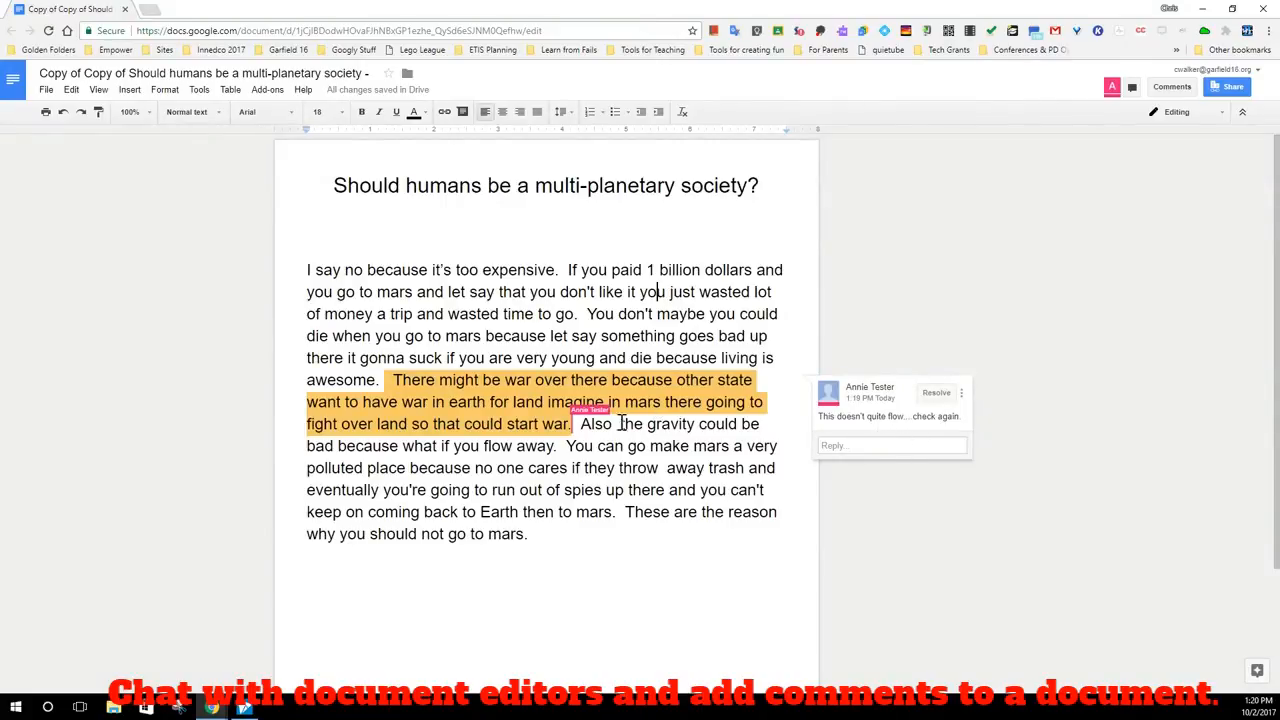
left_click(937, 396)
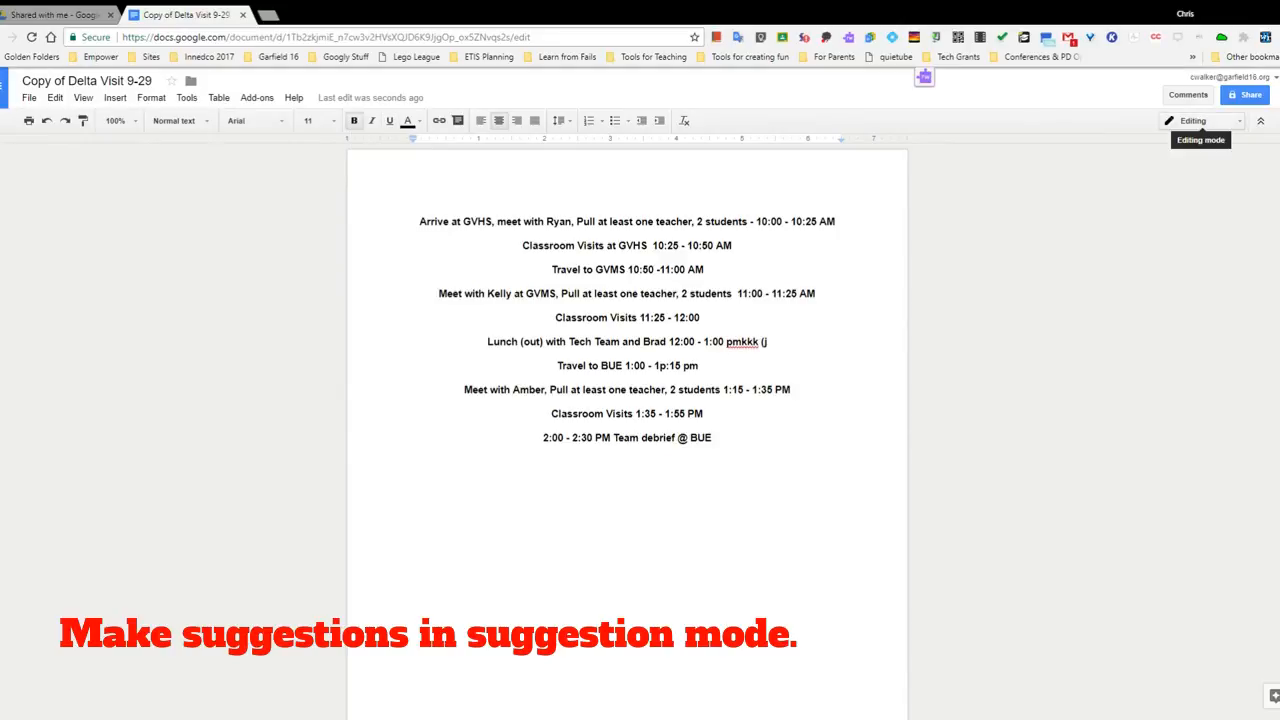
- Delete "pmkkk" from the lunch line directly in Editing mode, and undo the deletion
left_click(1203, 120)
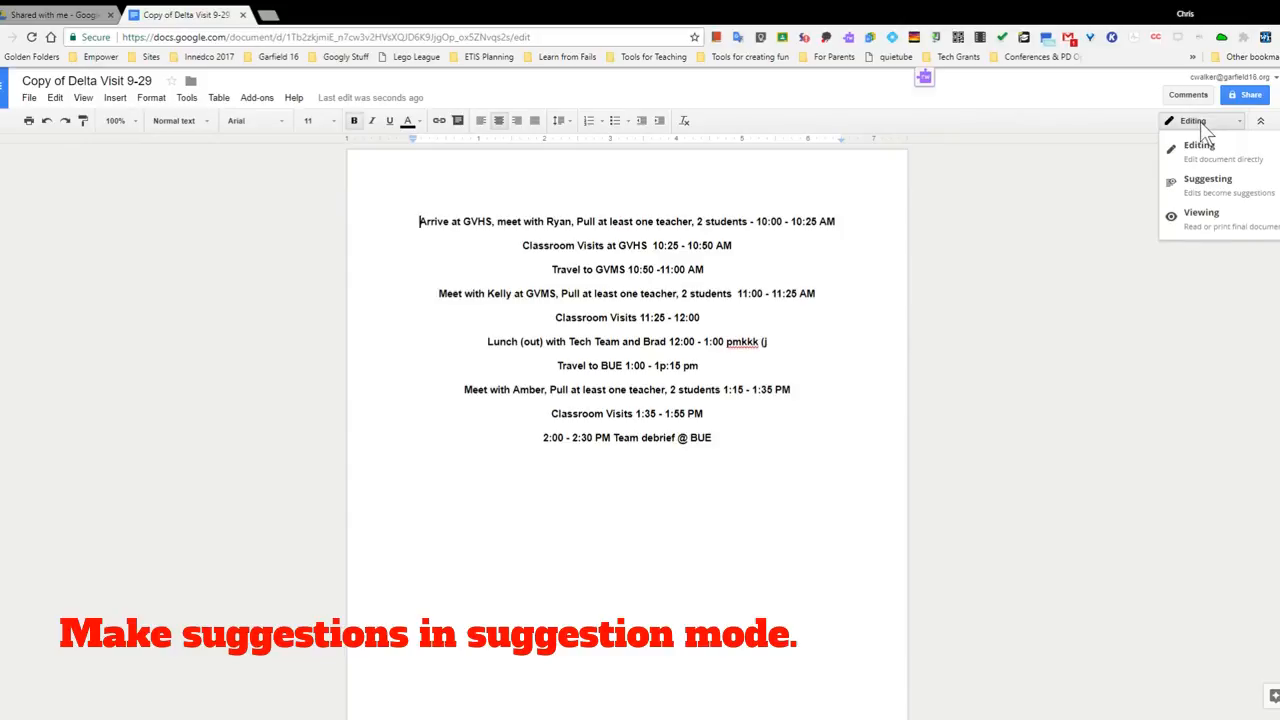
left_click(1077, 190)
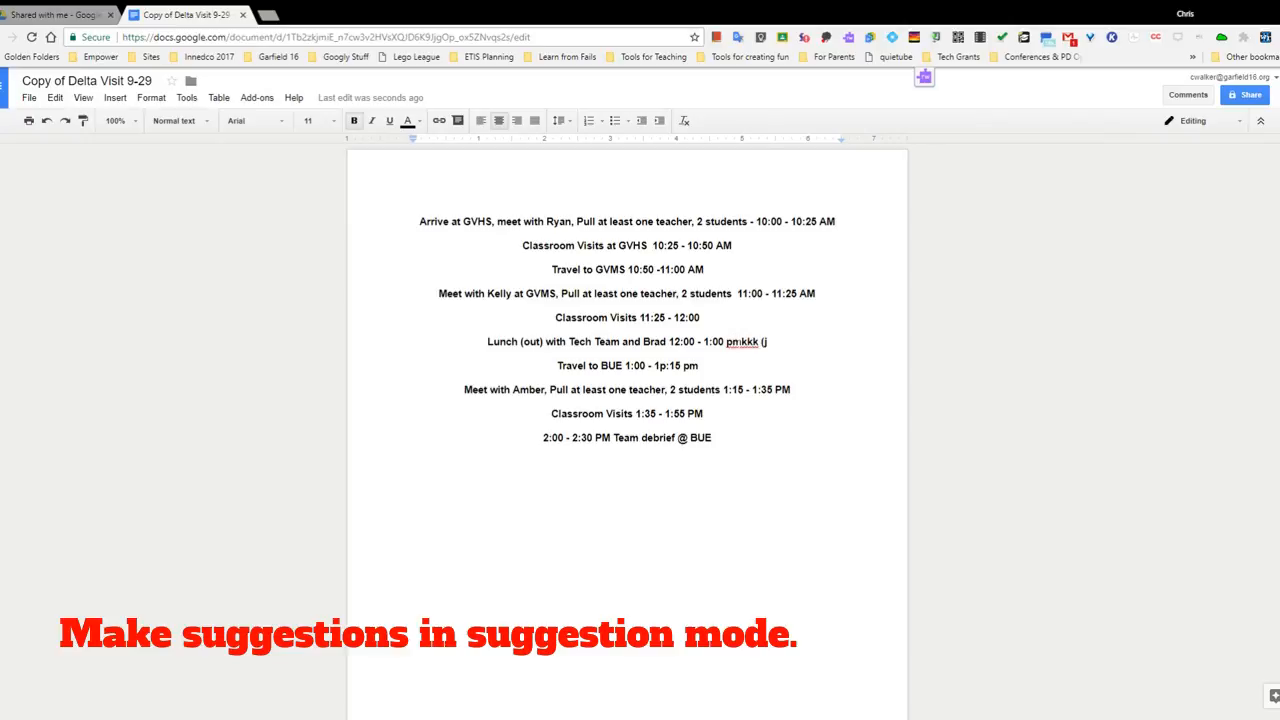
double_click(737, 341)
key("BackSpace")
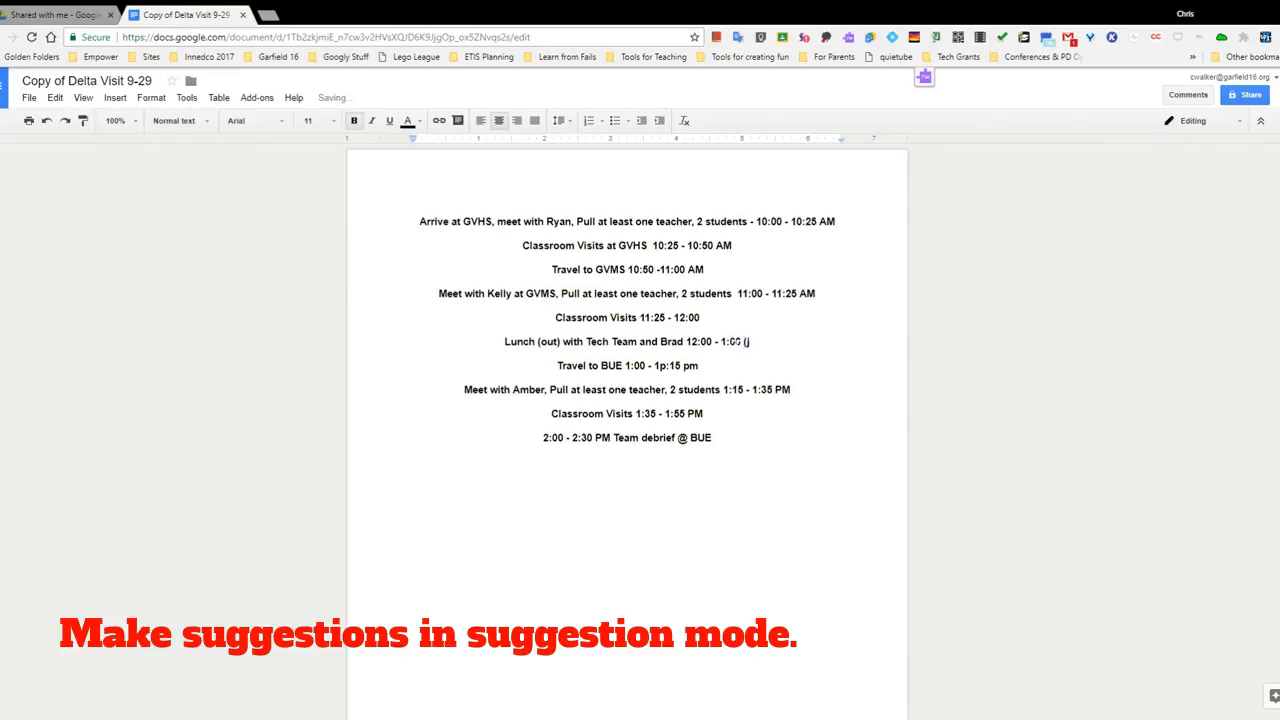
key("ctrl+z")
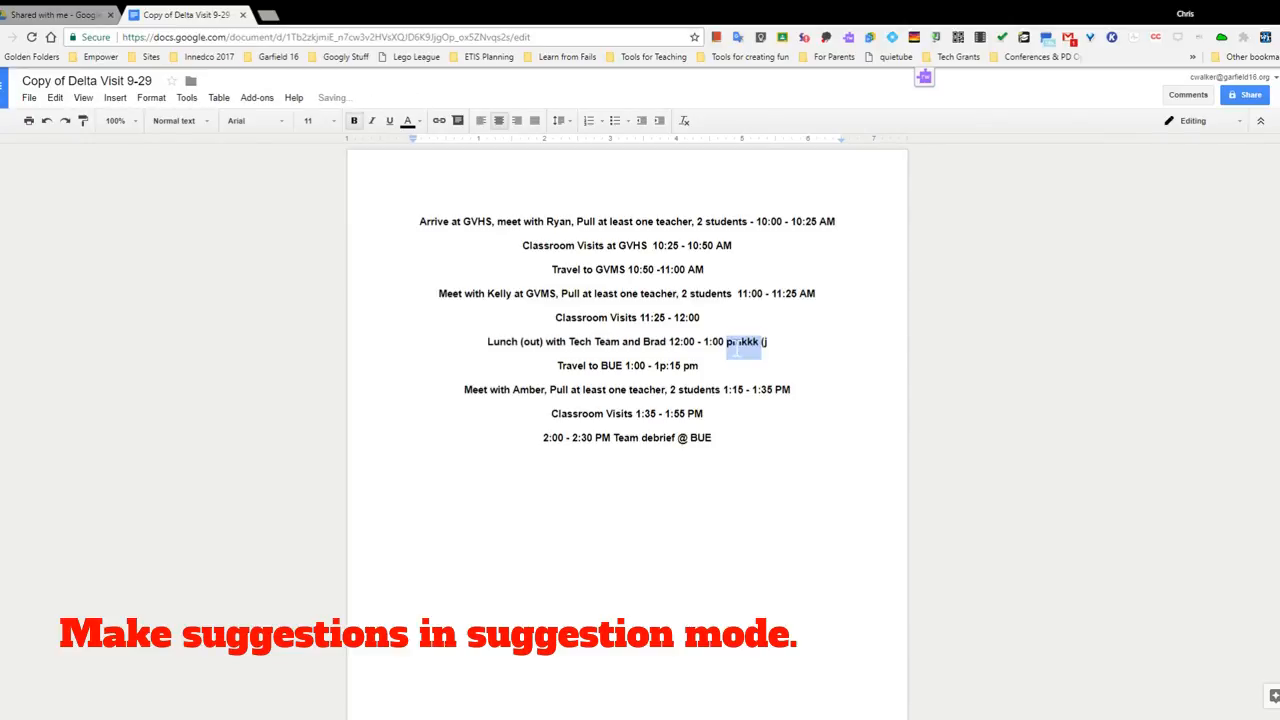
left_click(1060, 324)
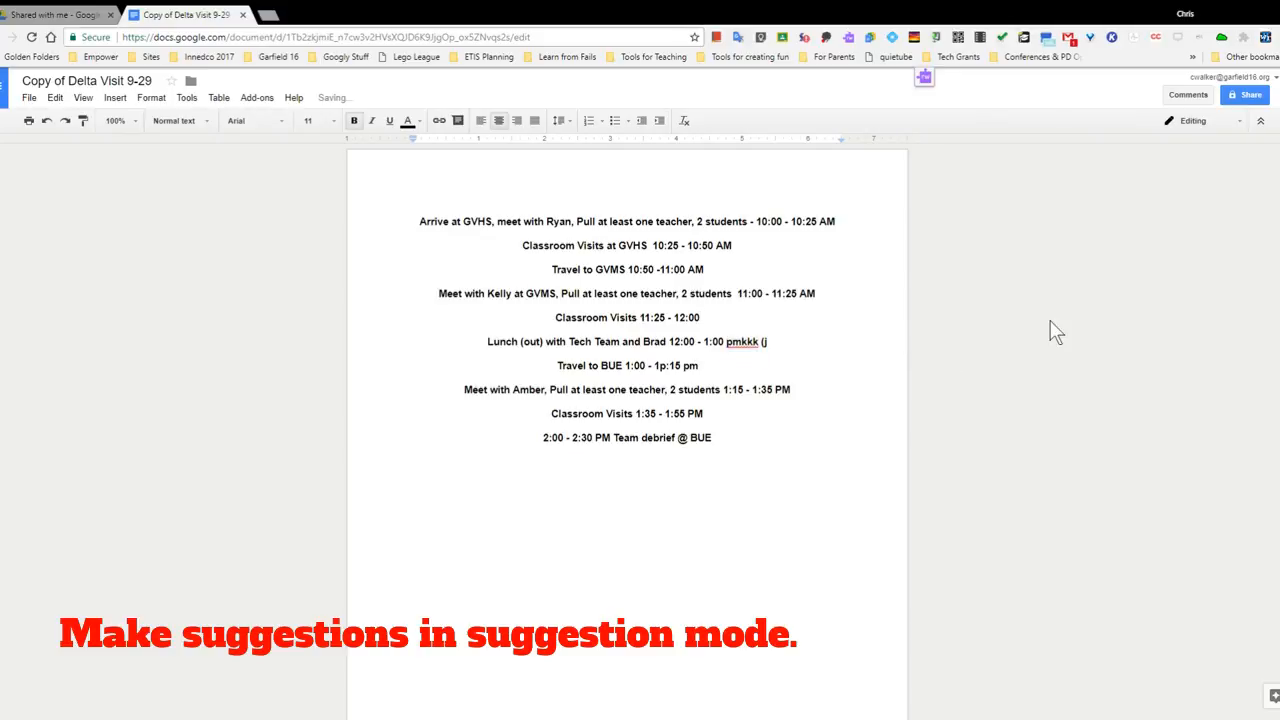
- Switch the document from Editing to Suggesting mode
left_click(1207, 124)
left_click(1196, 150)
left_click(1207, 123)
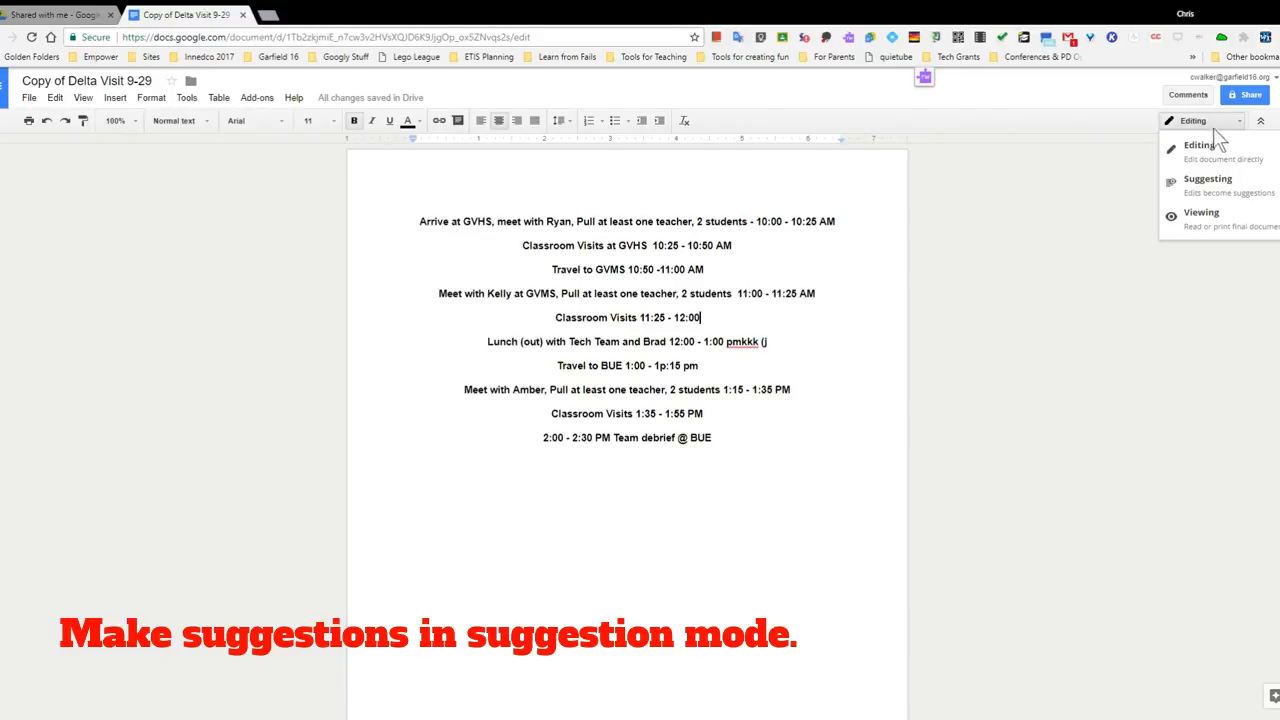
left_click(1230, 191)
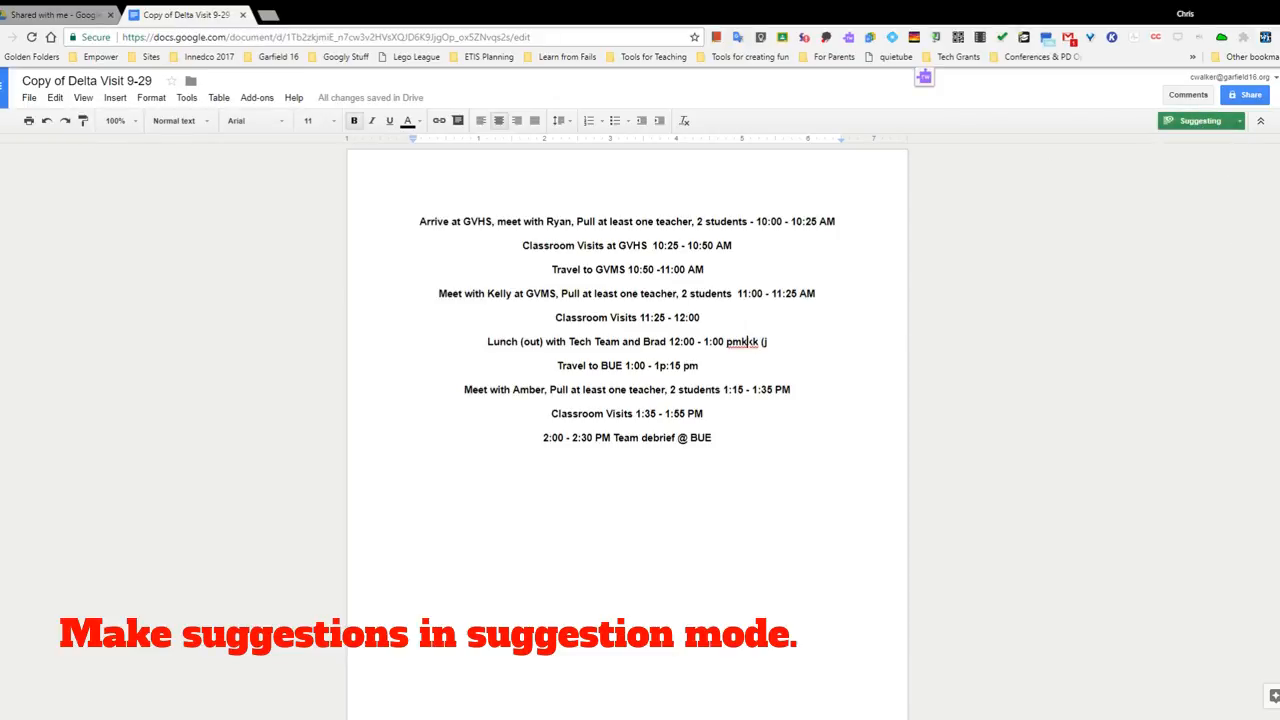
- Suggest deleting "pmkkk" from the lunch line, and try both accepting and rejecting the suggestion, undoing the acceptance in between
double_click(745, 341)
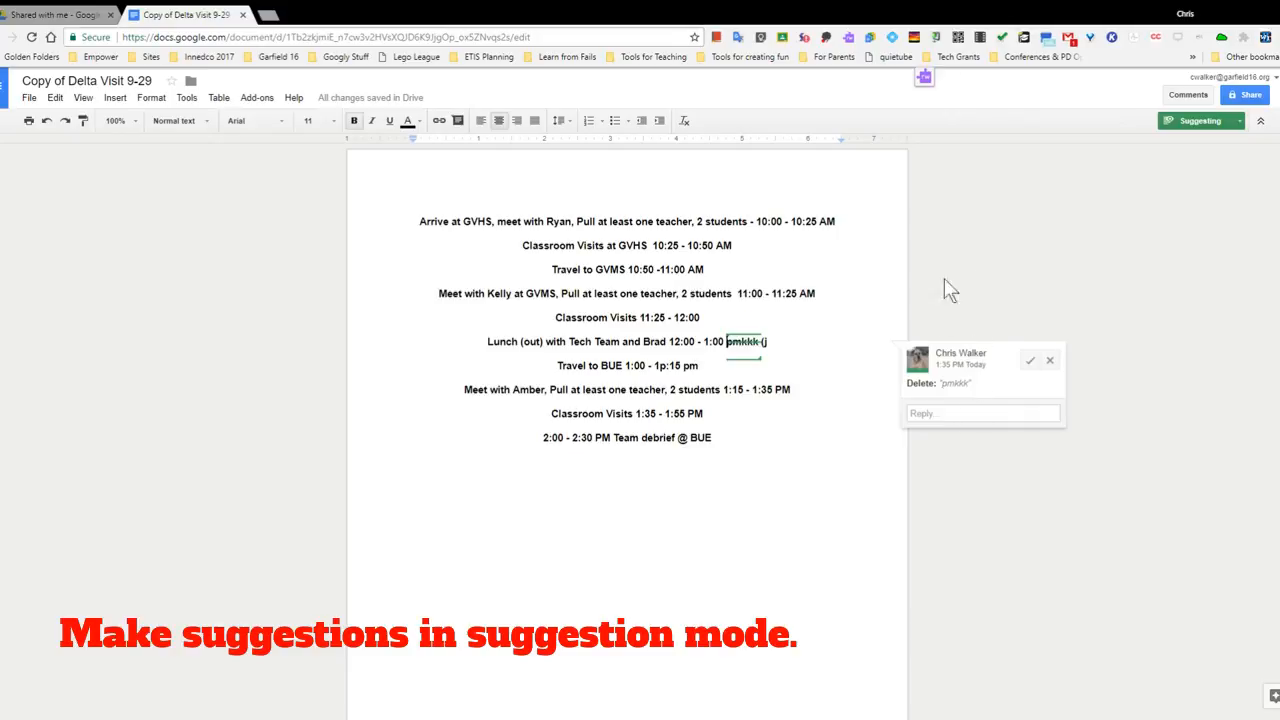
left_click(1028, 362)
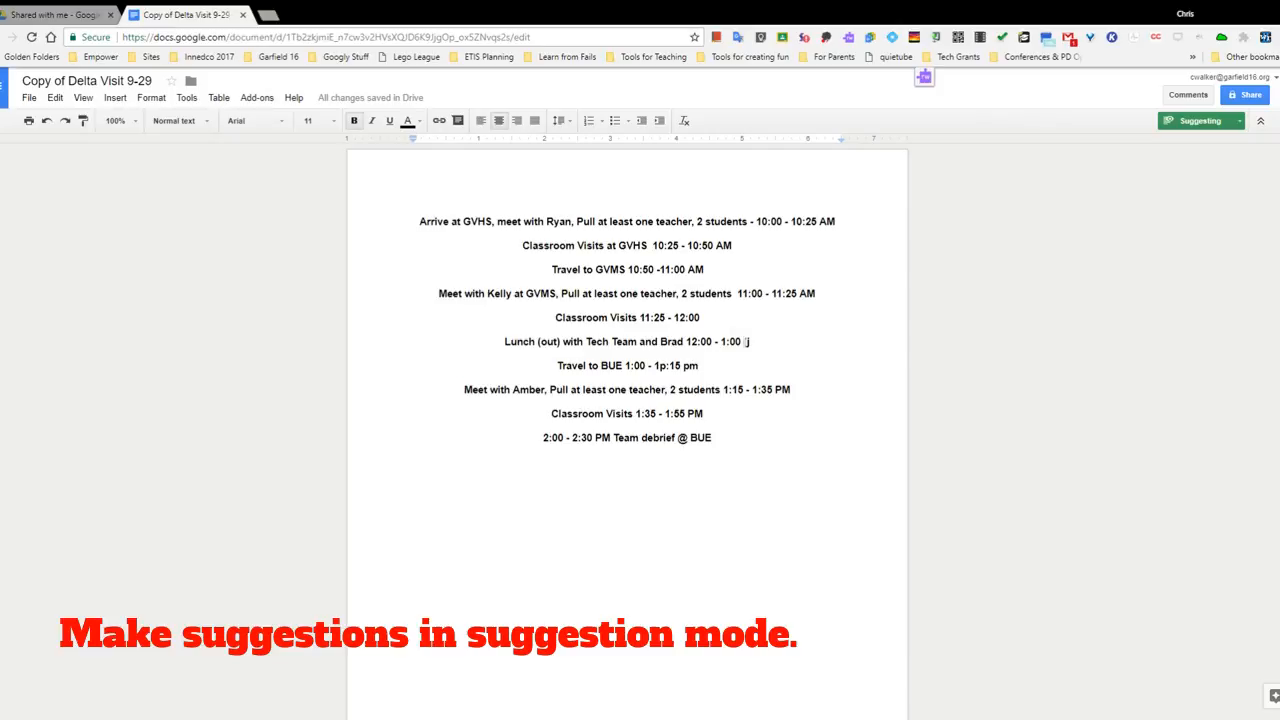
key("ctrl+z")
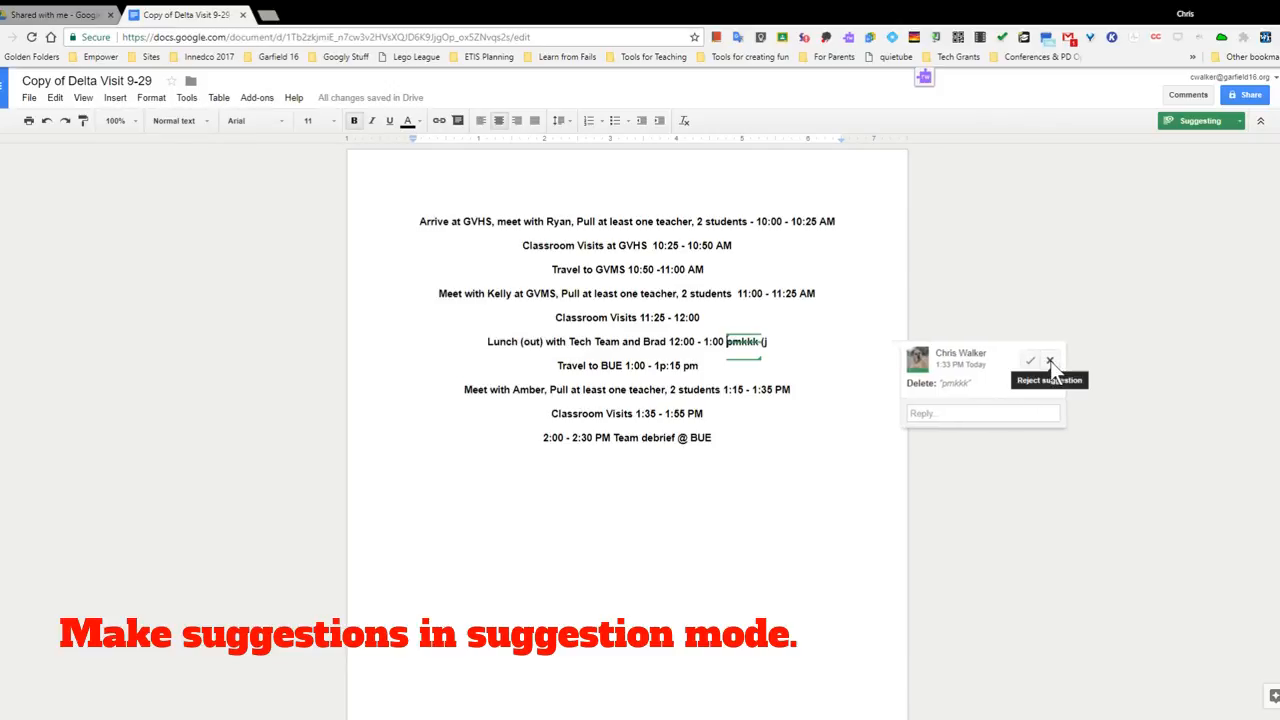
left_click(1050, 360)
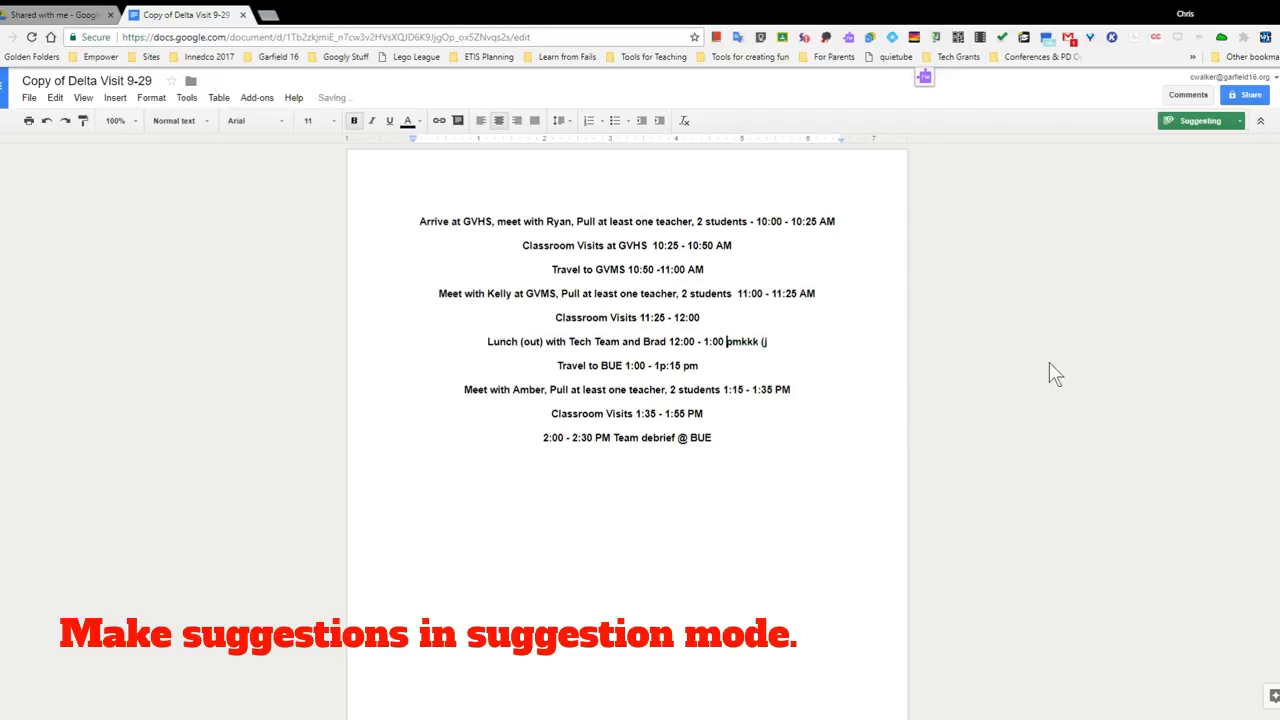
- Suggest the deletion of "pmkkk" in the lunch line again
double_click(750, 341)
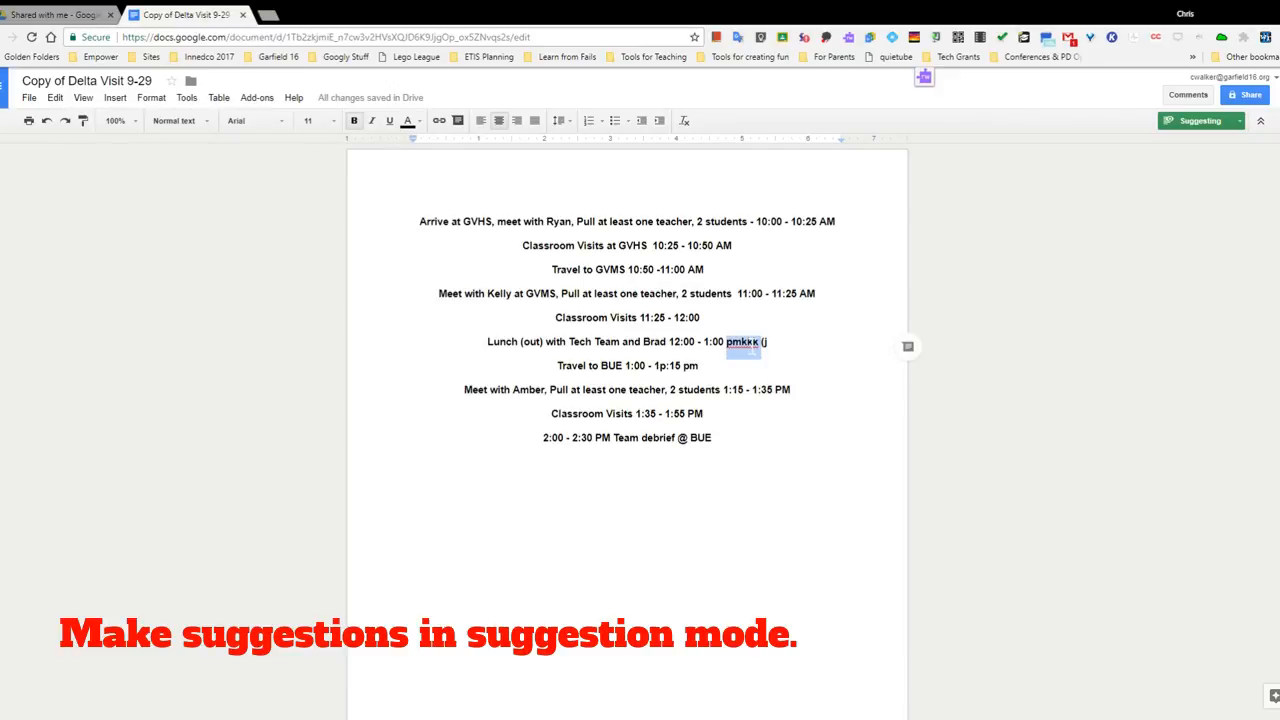
left_click(743, 343)
double_click(743, 343)
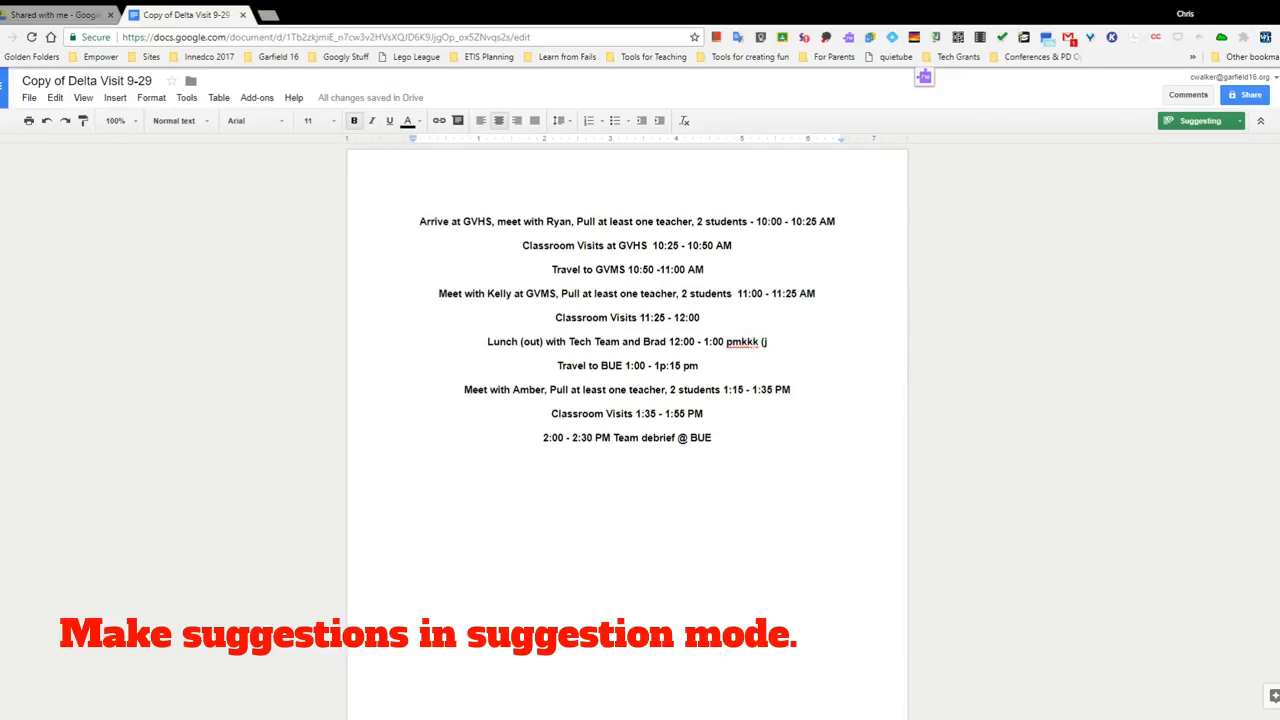
key("BackSpace")
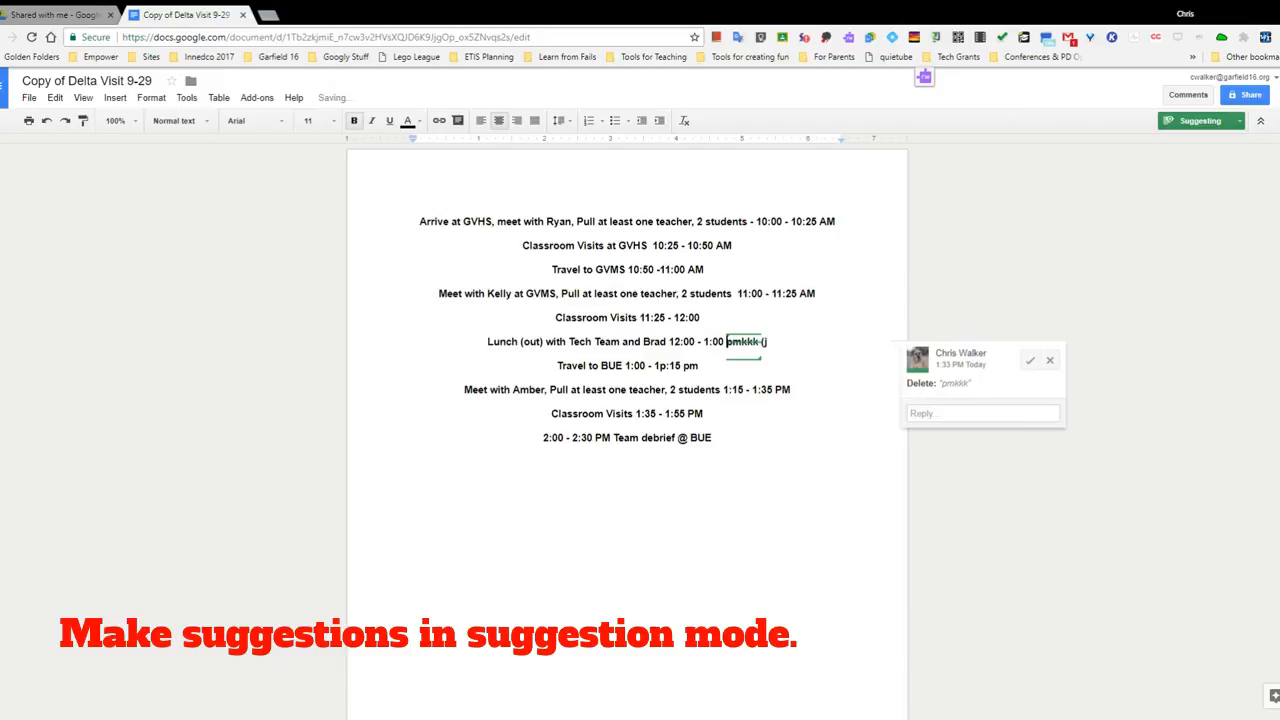
- Suggest left alignment for all the schedule lines in the document
left_click(706, 415)
left_click_drag(714, 440, 420, 226)
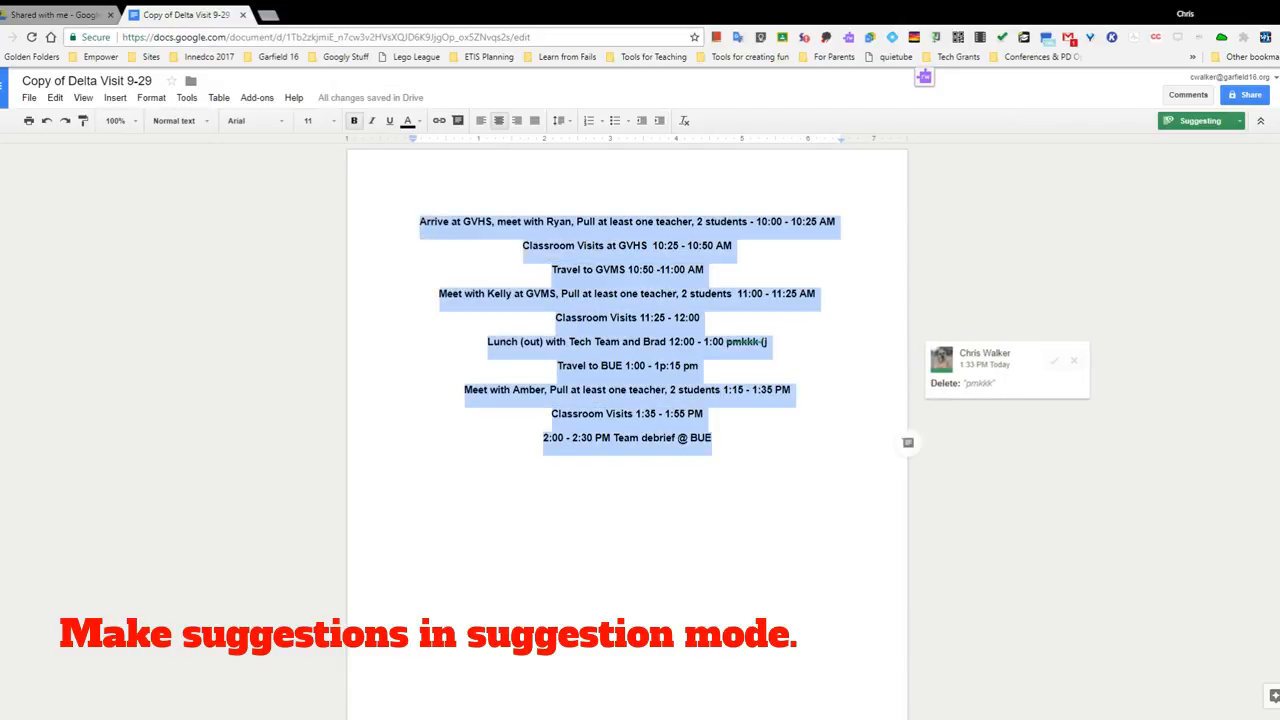
left_click(480, 122)
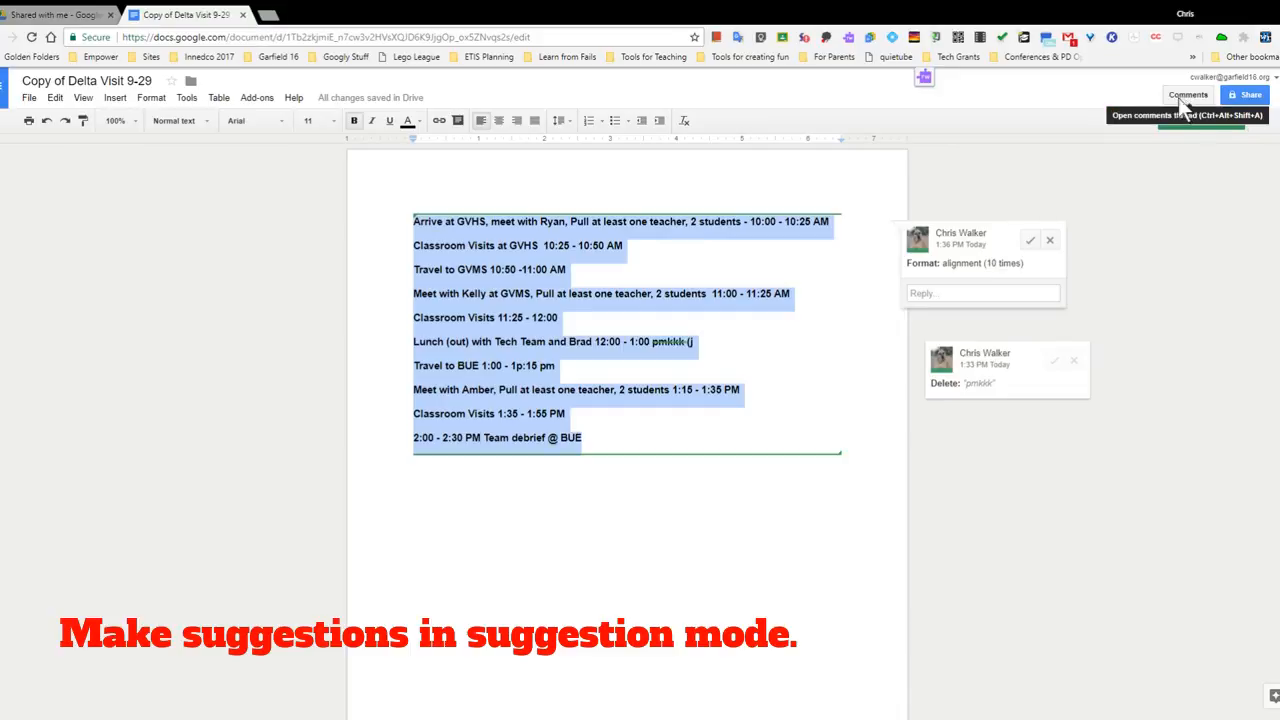
- Add the comment "Capitalize Teacher" to the word "teacher" in the 11:00 - 11:25 AM line, correcting its spelling before posting
left_click(590, 317)
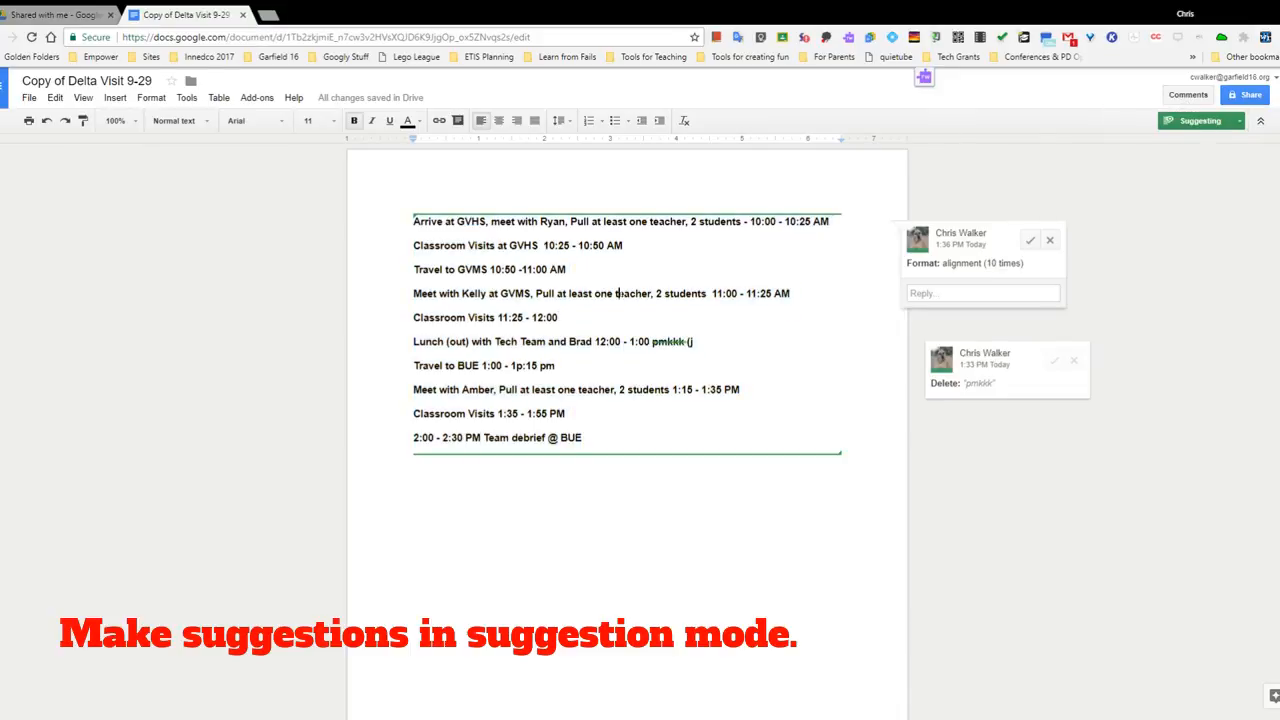
double_click(619, 293)
left_click(1188, 95)
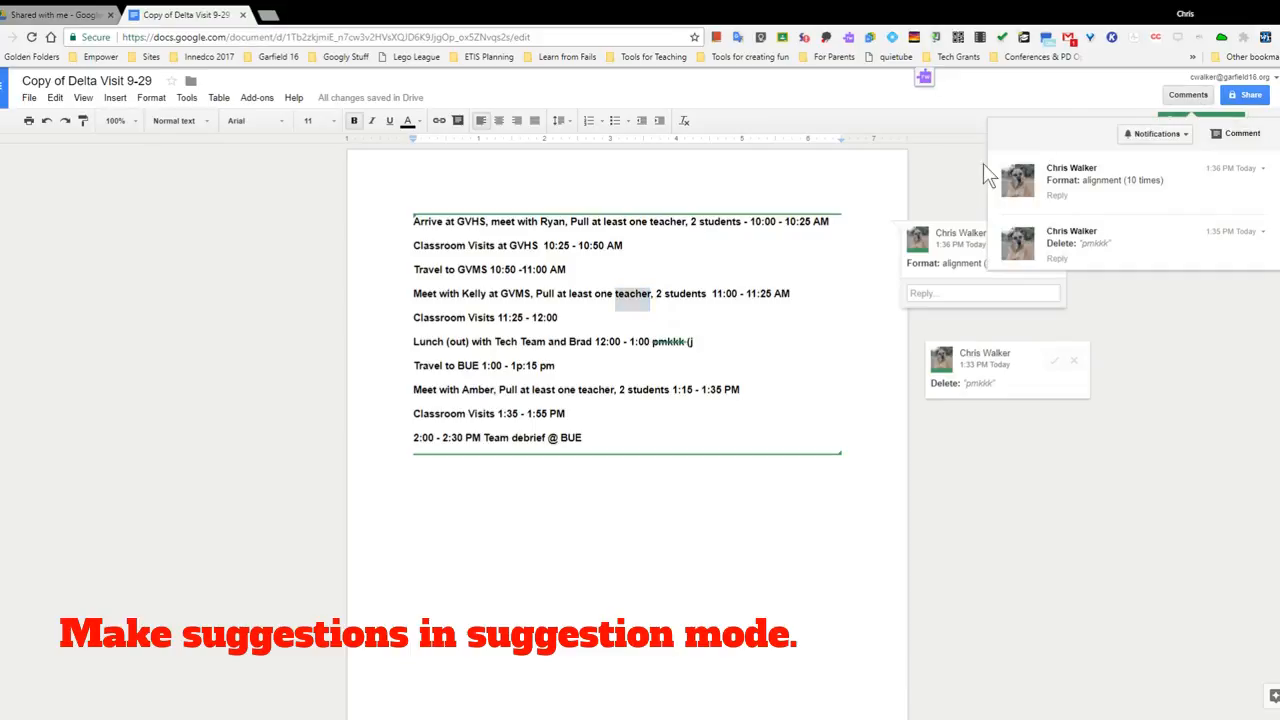
left_click(1238, 133)
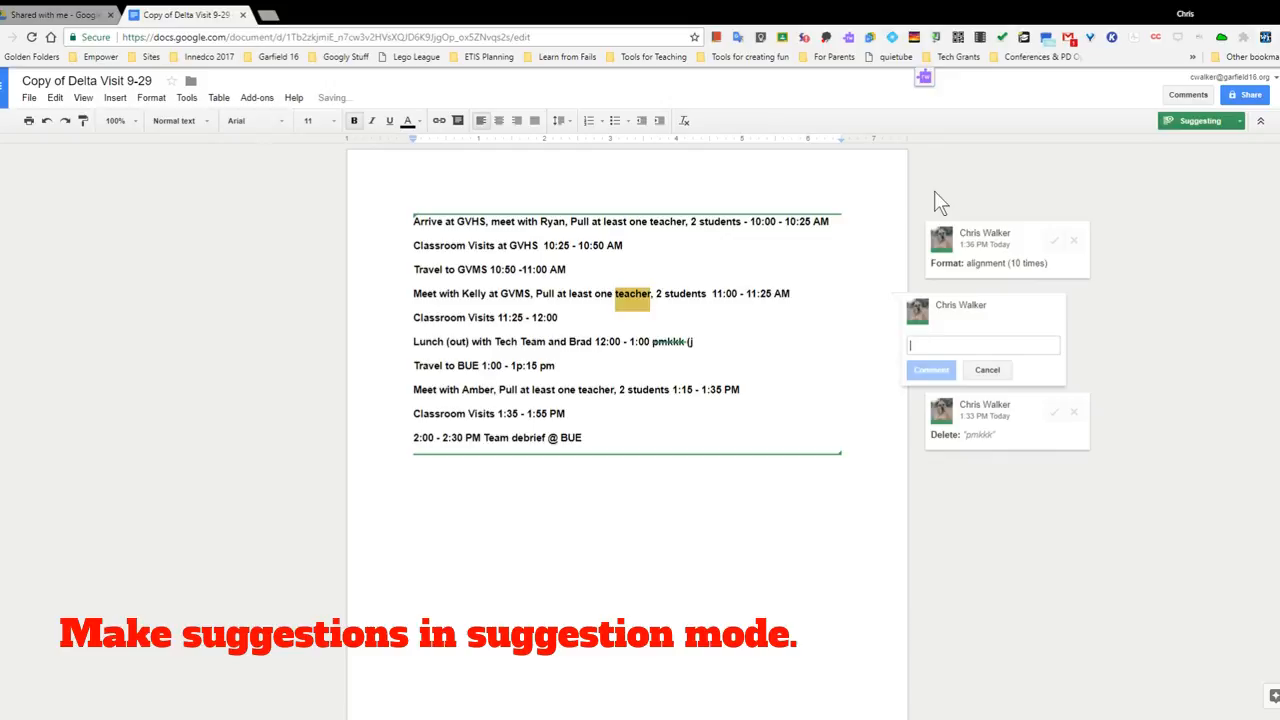
type("Capitla")
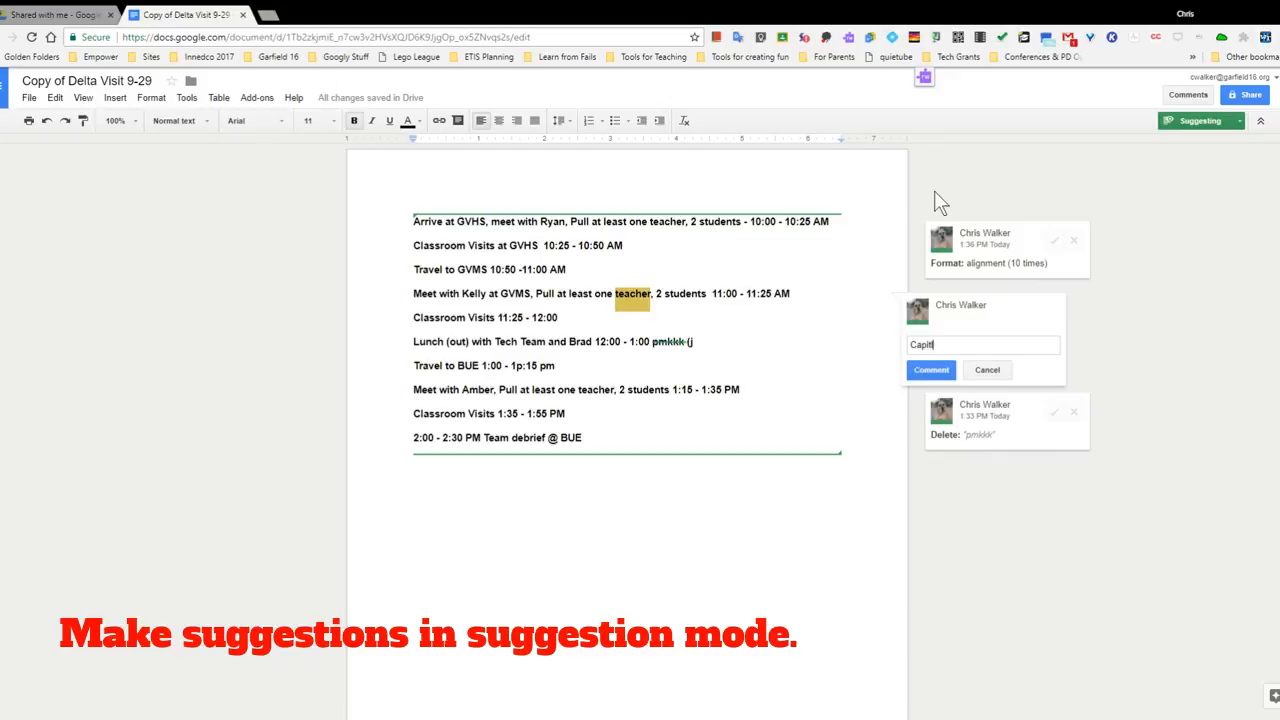
key("BackSpace")
key("BackSpace")
type("lize Teacher")
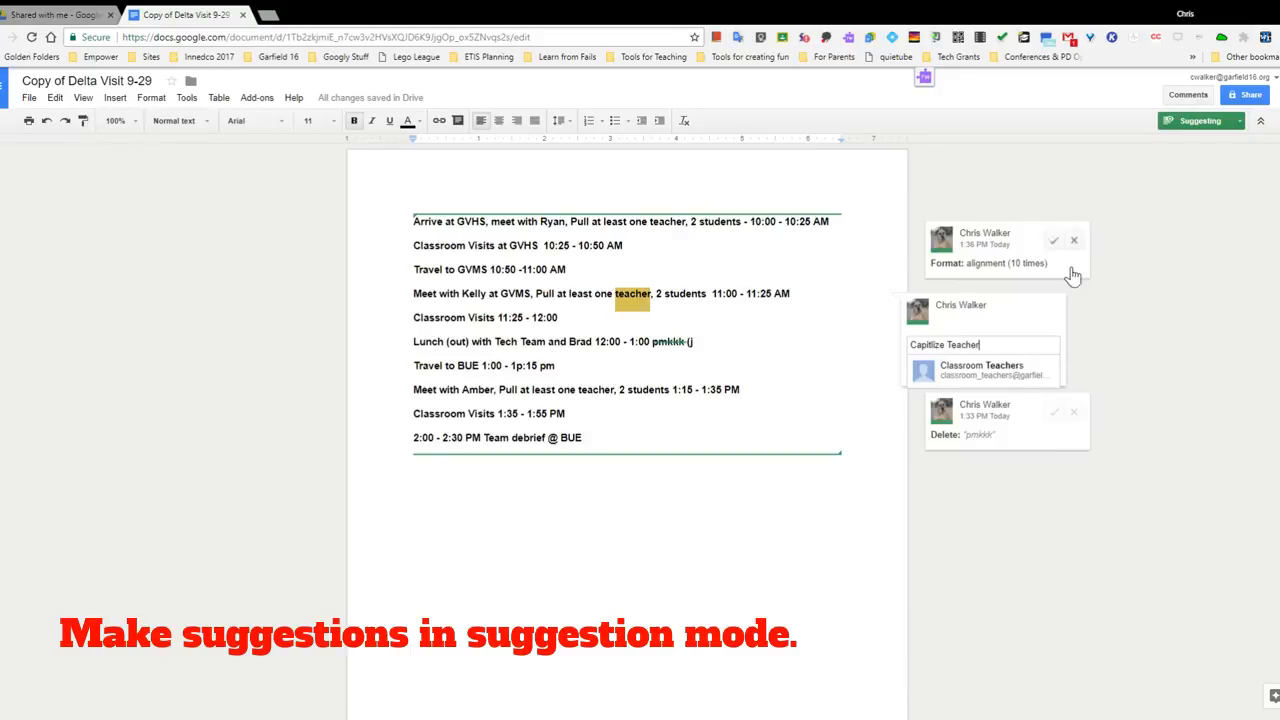
left_click(1008, 332)
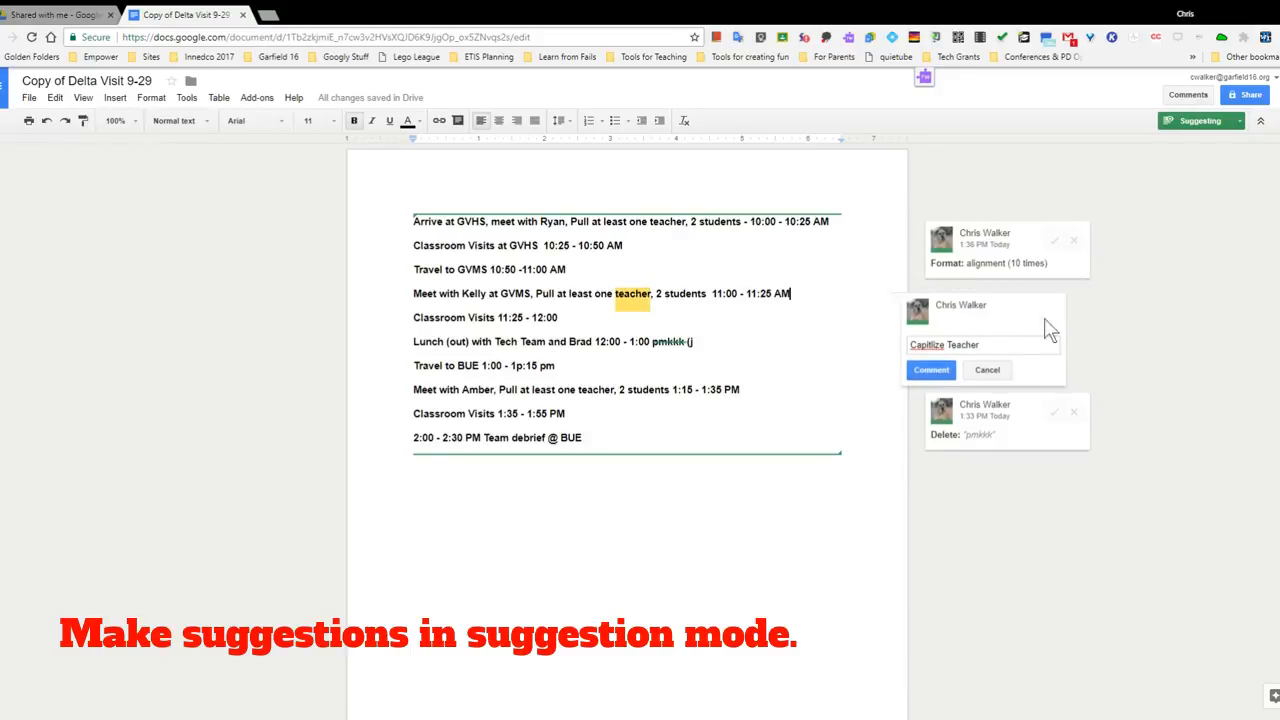
double_click(935, 345)
type("Capitalize")
left_click(950, 370)
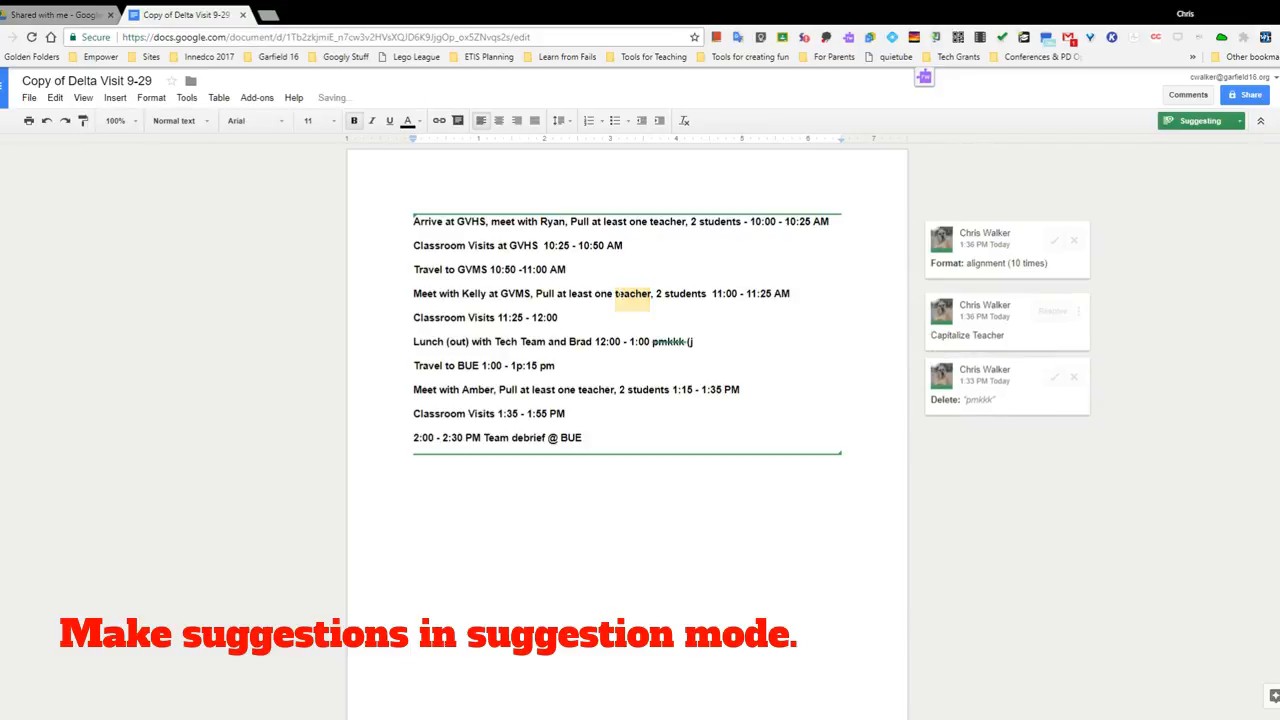
- Open the "Capitalize Teacher" comment and resolve it
left_click(935, 335)
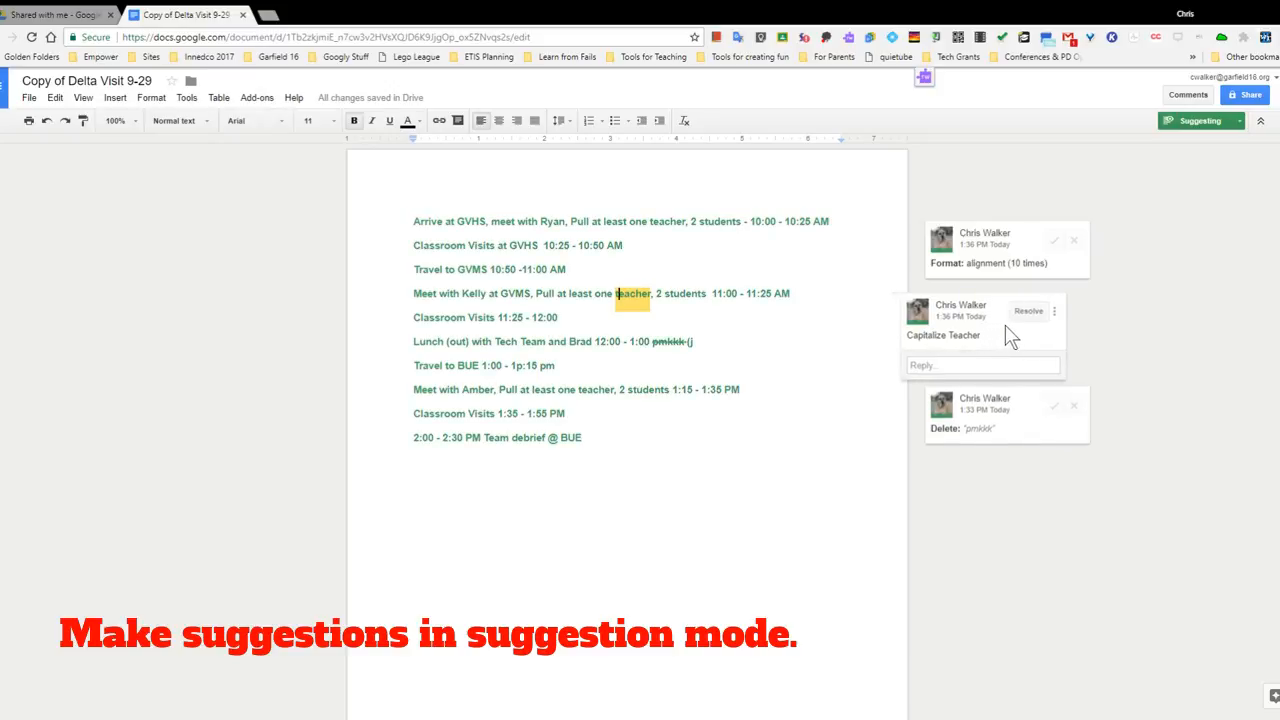
left_click(1029, 311)
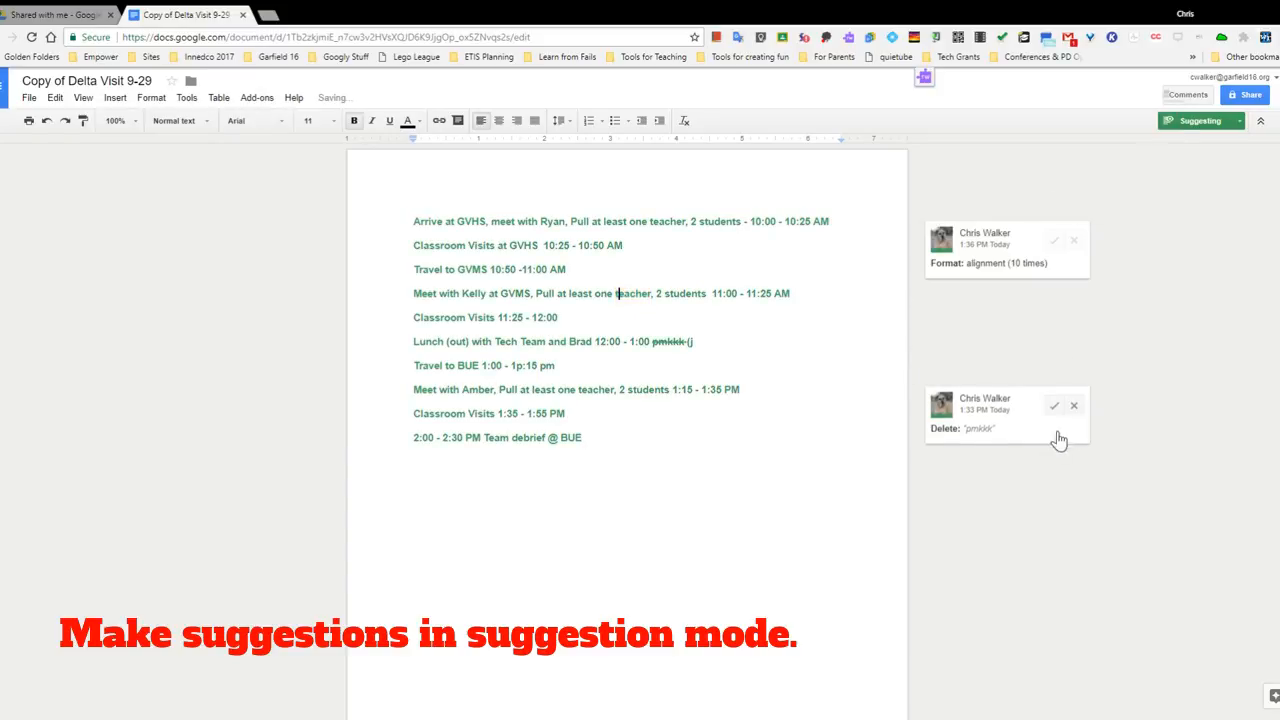
- Suggest removing bold from the schedule times 1:35 - 1:55 PM, 1:15 - 1:35 PM, 1:00 - 1p:15 pm and 12:00 - 1:00
left_click_drag(582, 438, 568, 414)
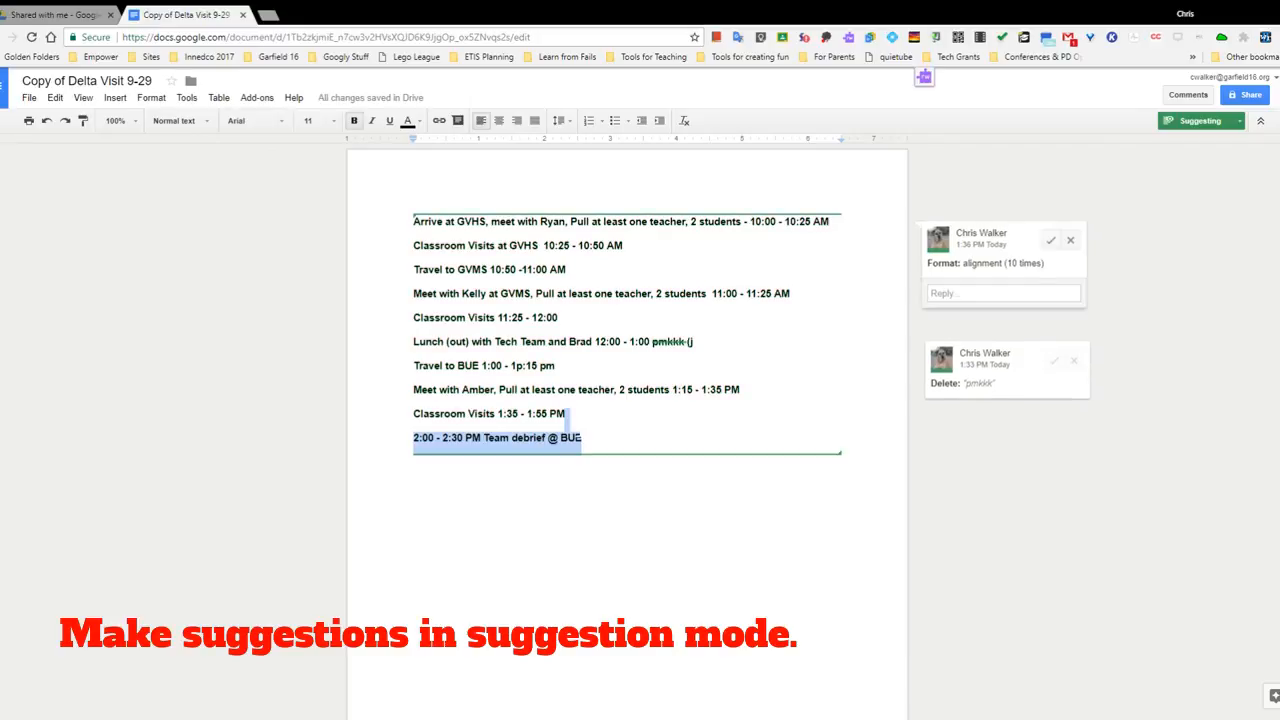
left_click(568, 414)
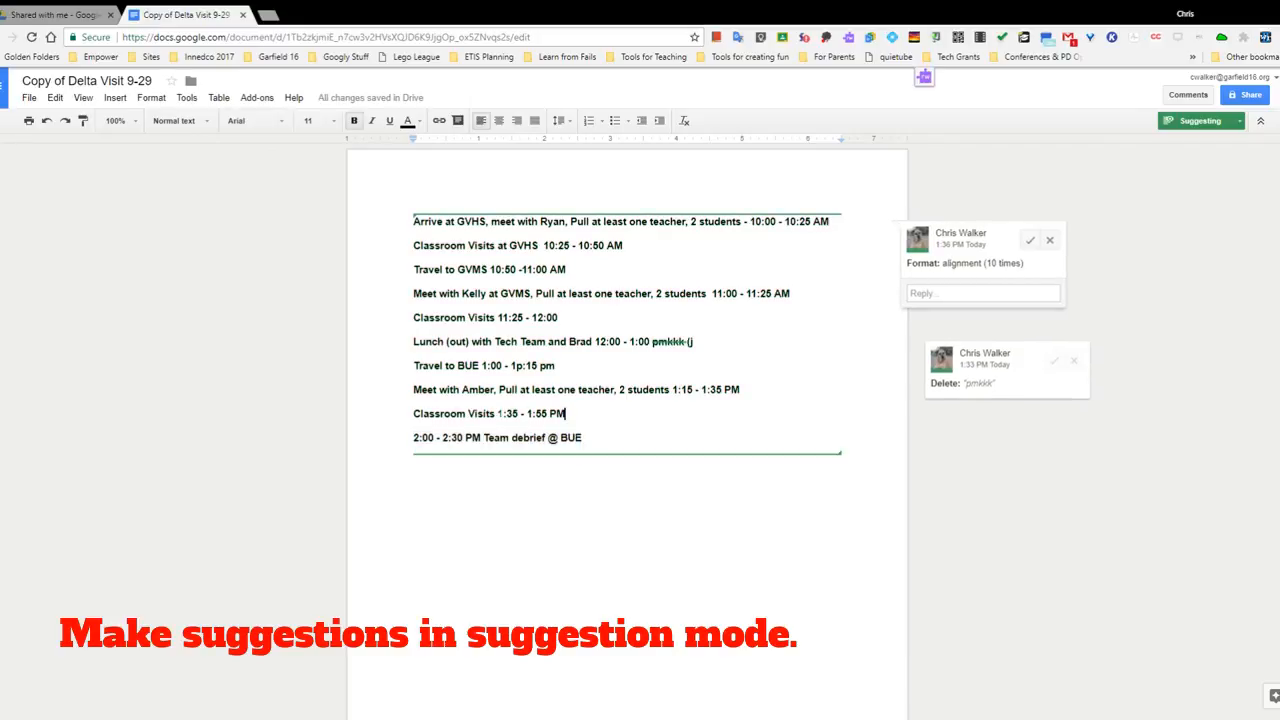
left_click_drag(497, 414, 565, 414)
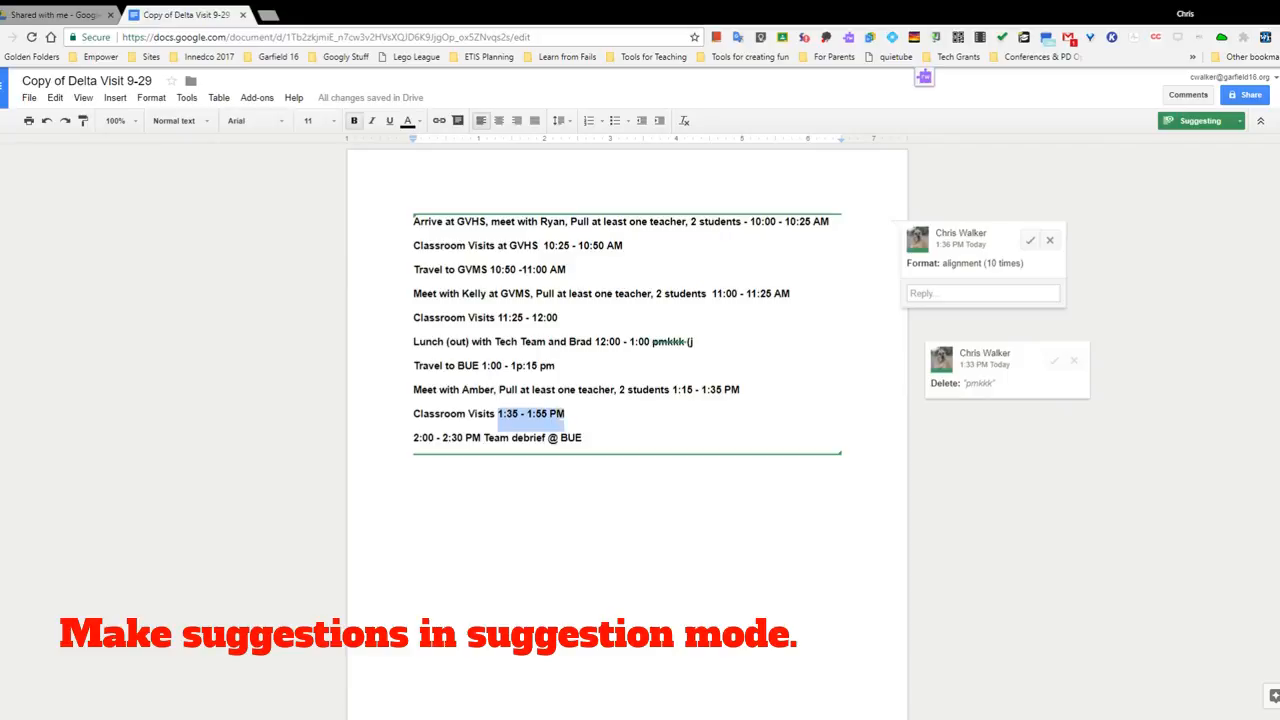
left_click(356, 123)
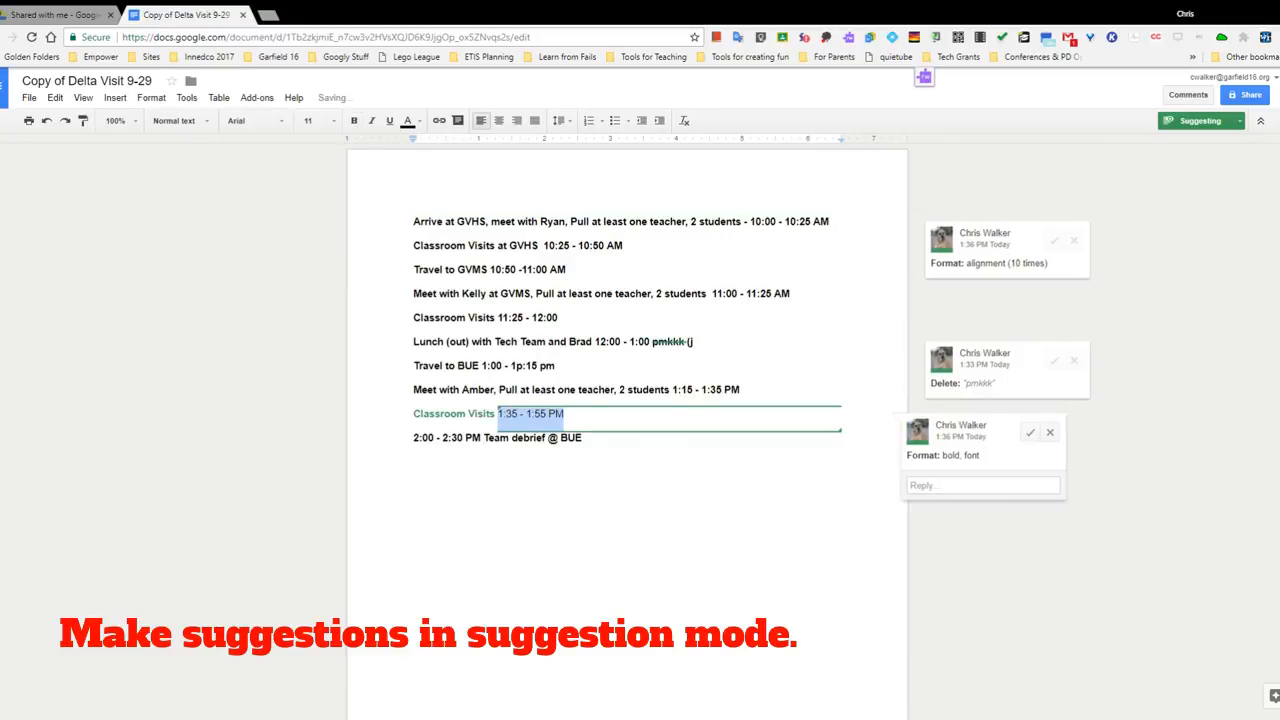
left_click_drag(672, 390, 740, 390)
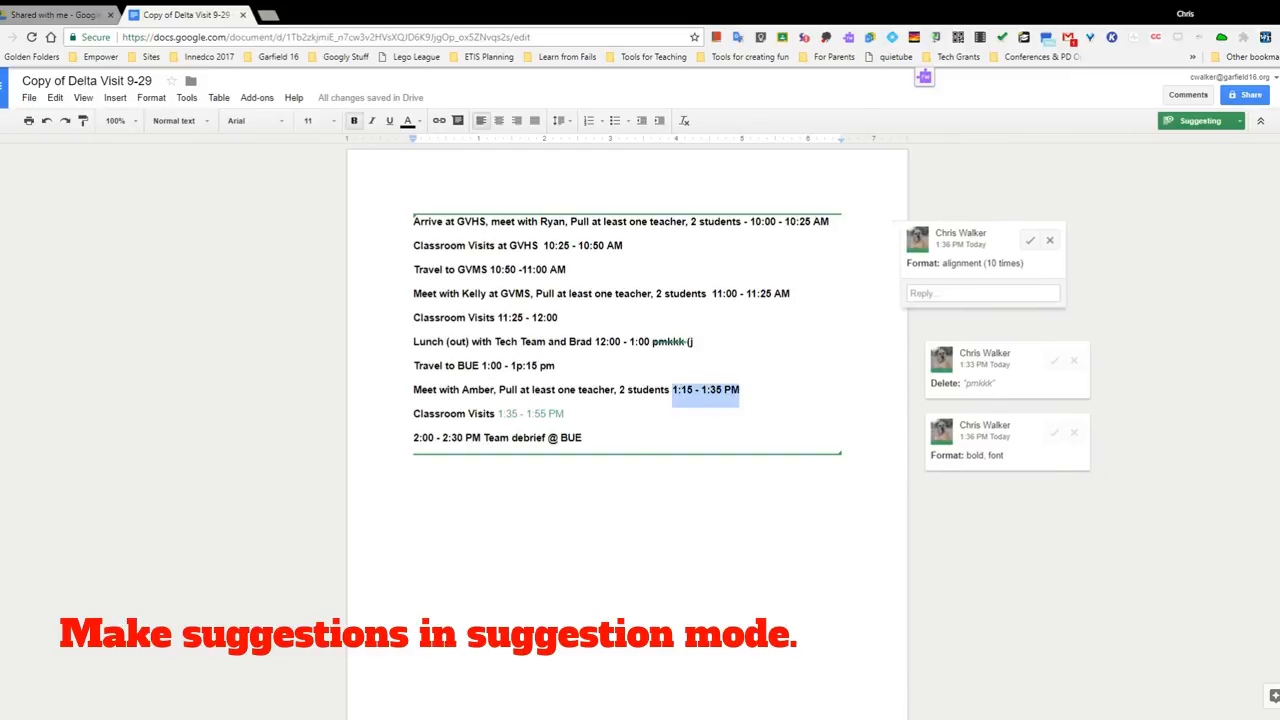
left_click(355, 121)
left_click_drag(481, 366, 556, 366)
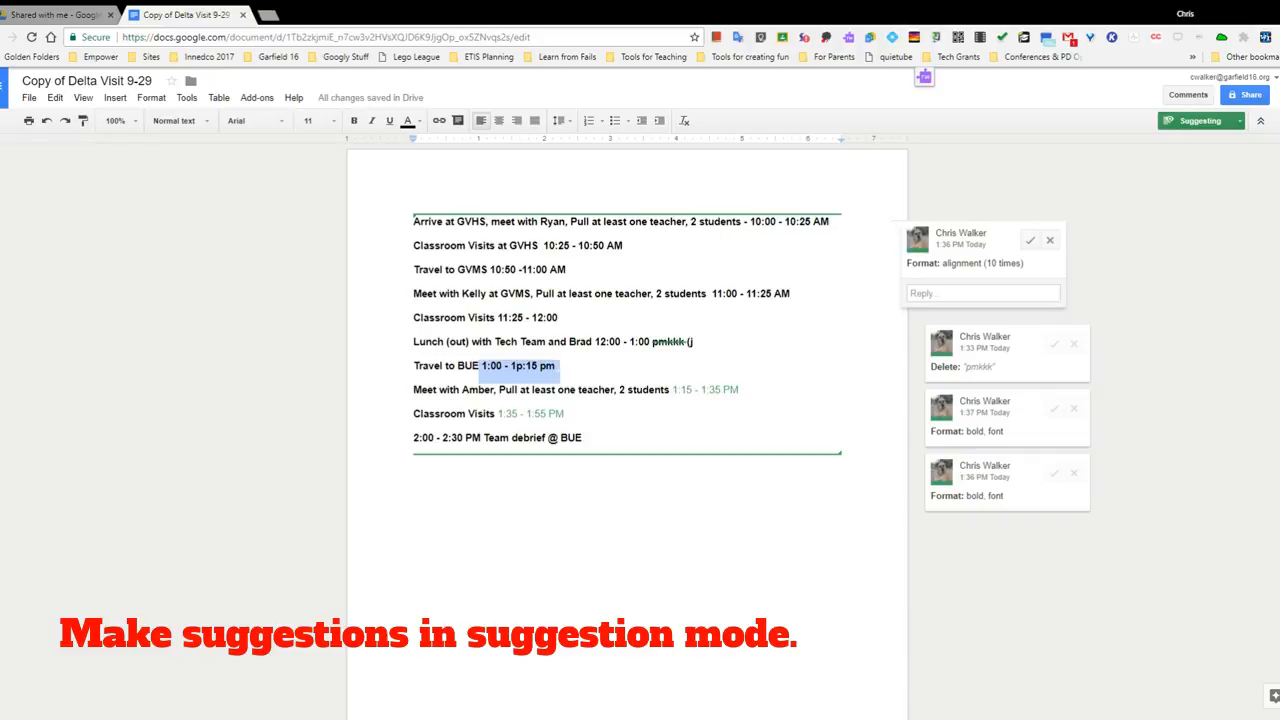
left_click(354, 121)
left_click_drag(595, 342, 651, 342)
left_click(353, 121)
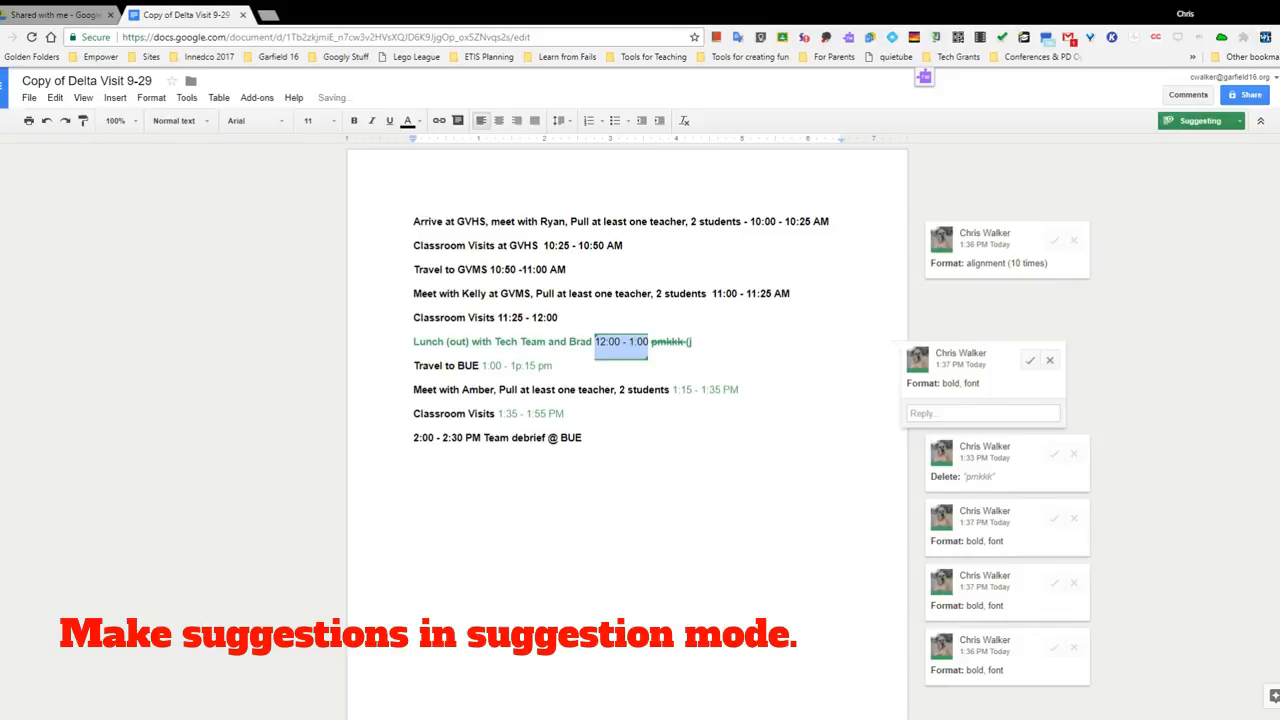
left_click(630, 491)
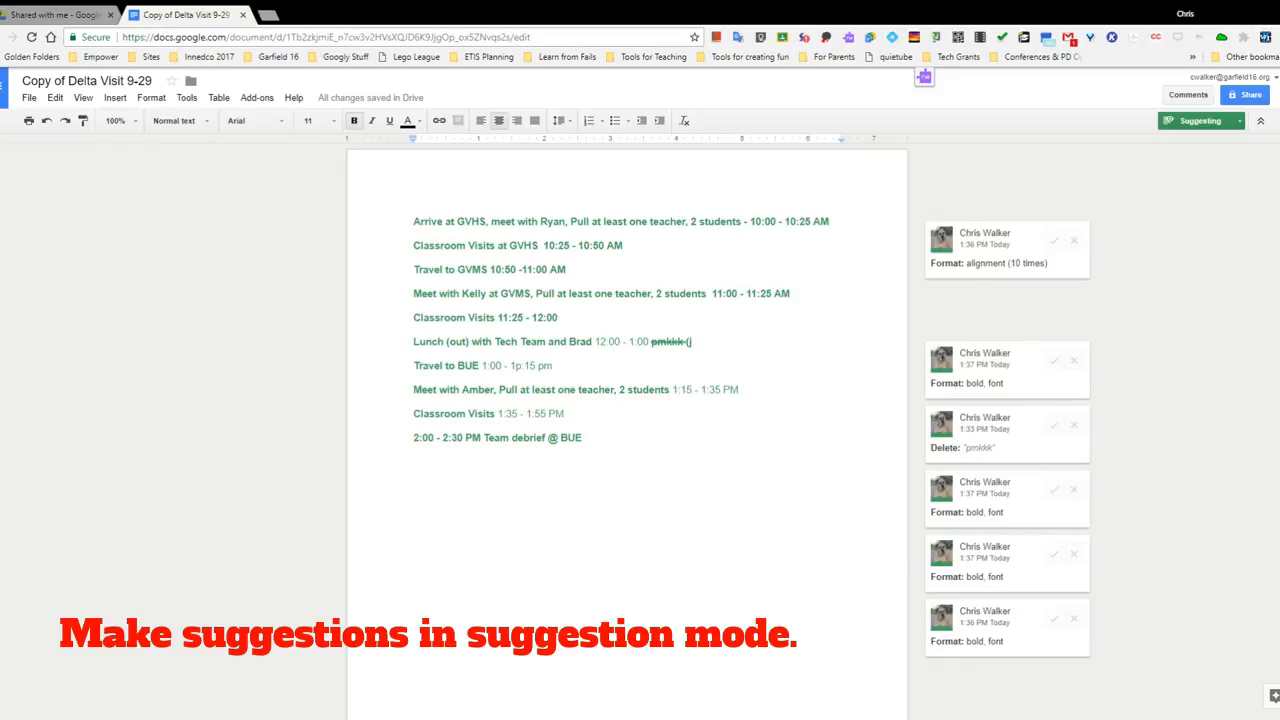
- Accept all pending suggestions: the alignment change, the "pmkkk" deletion and the bold formatting changes on the times
left_click(1054, 241)
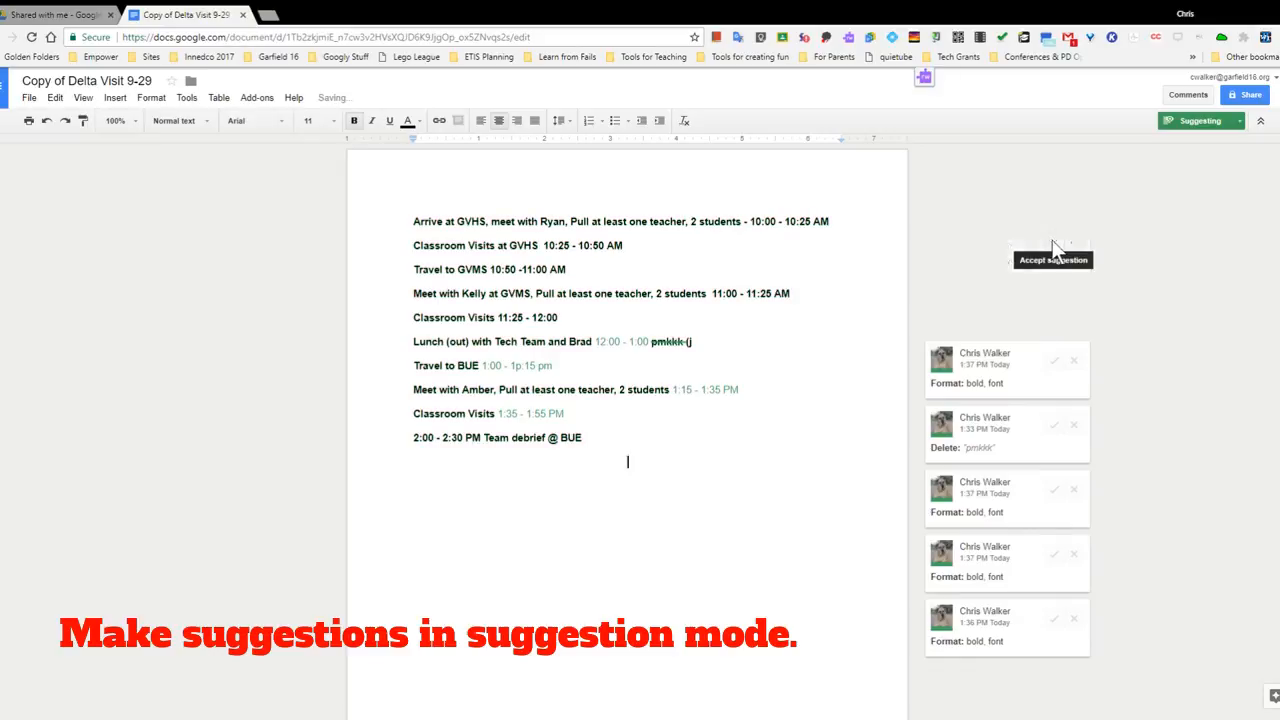
left_click(1054, 362)
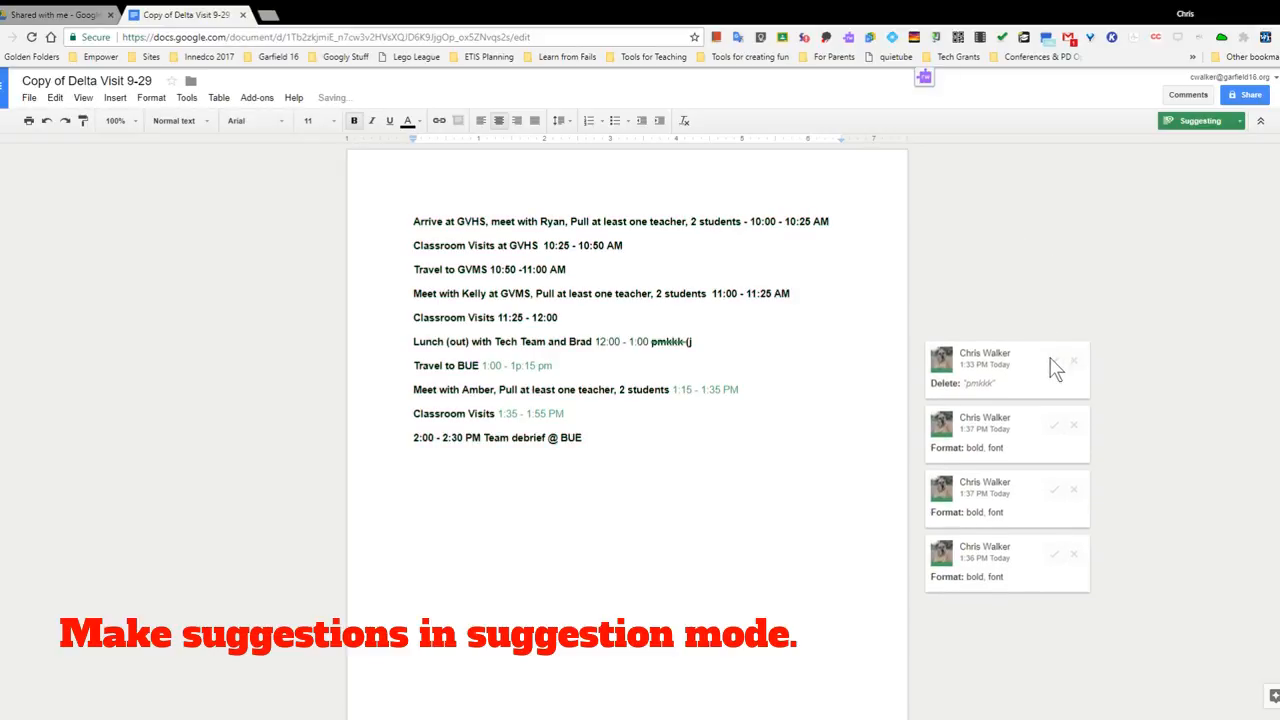
left_click(1054, 362)
left_click(1054, 389)
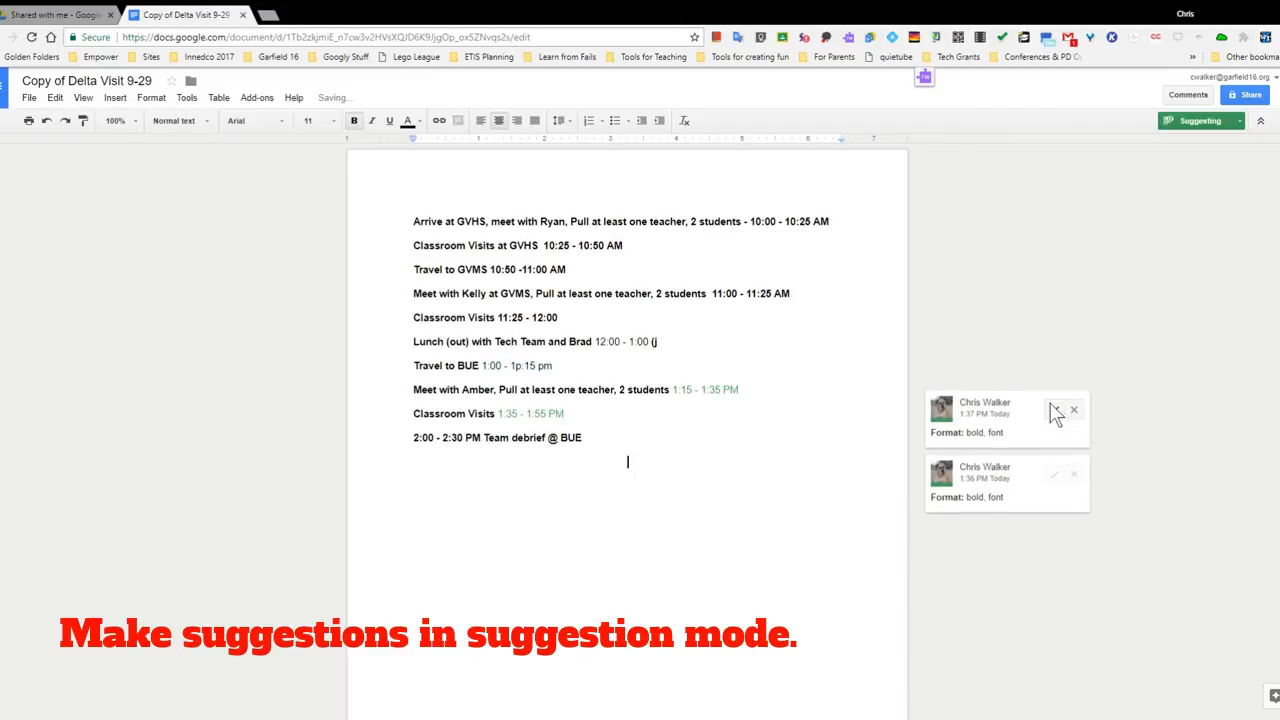
left_click(1053, 415)
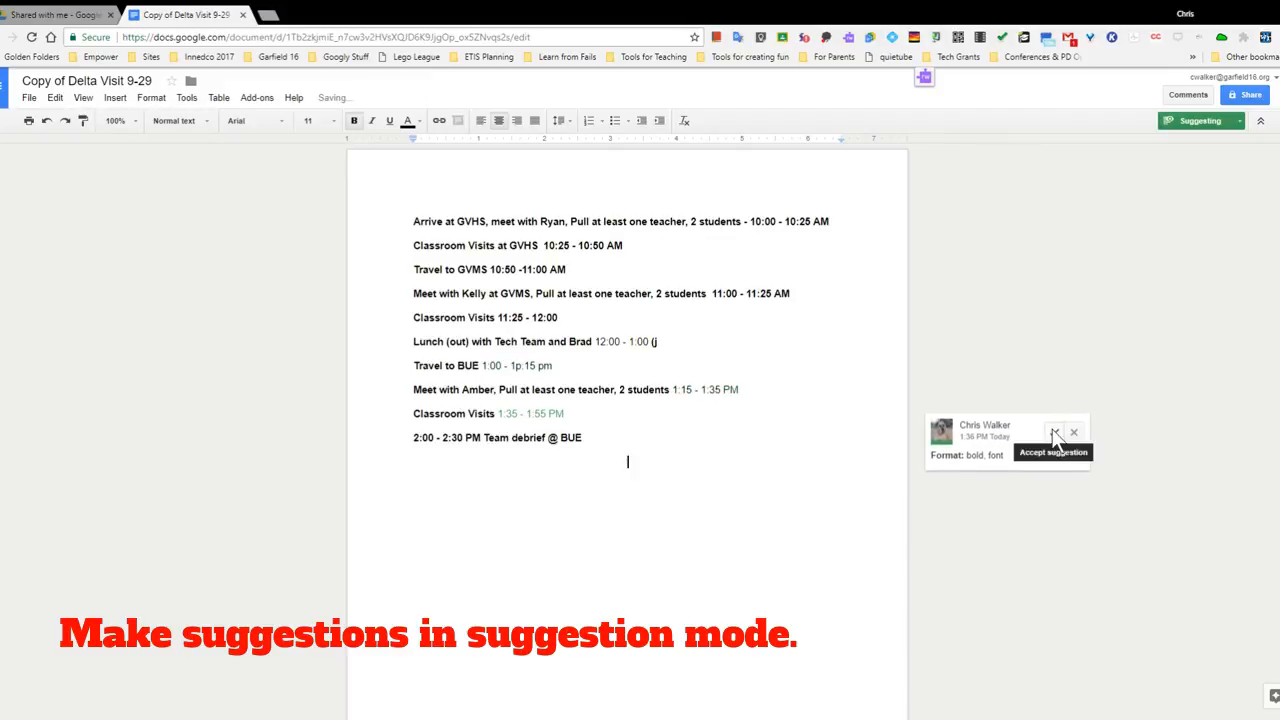
left_click(1055, 434)
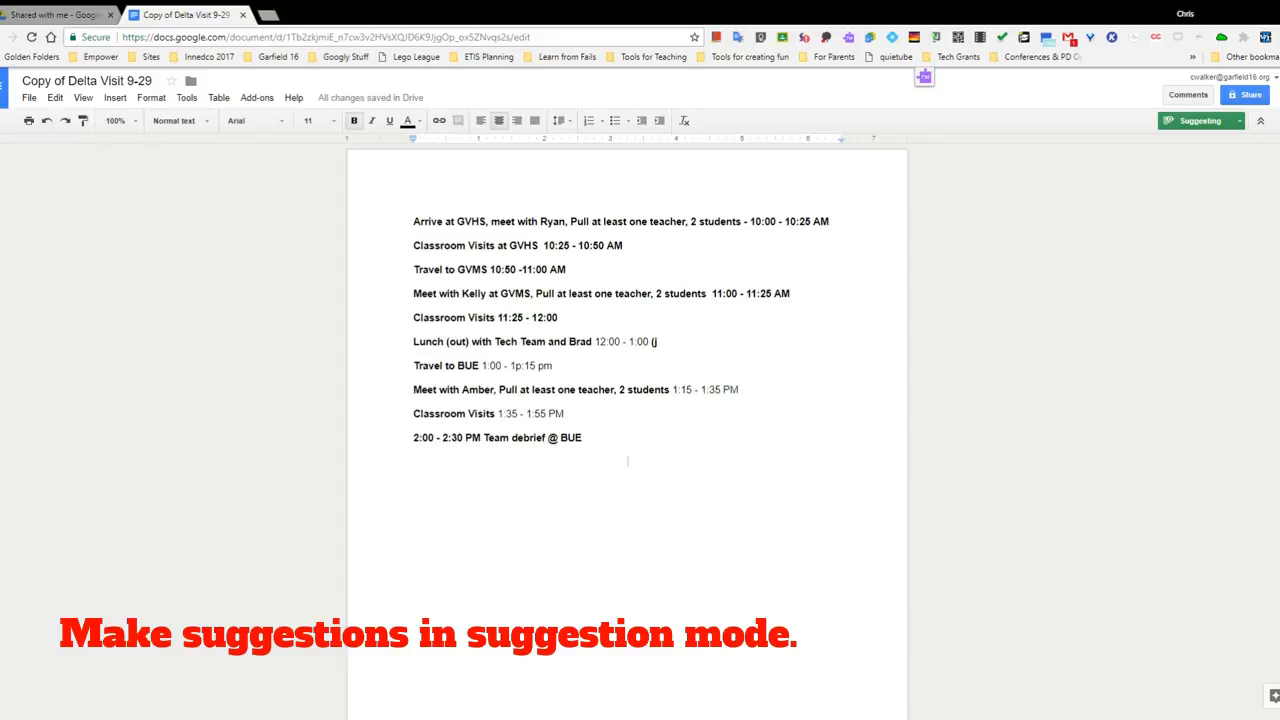
- Suggest deleting the stray "(j" at the end of the lunch line
left_click_drag(649, 345, 662, 346)
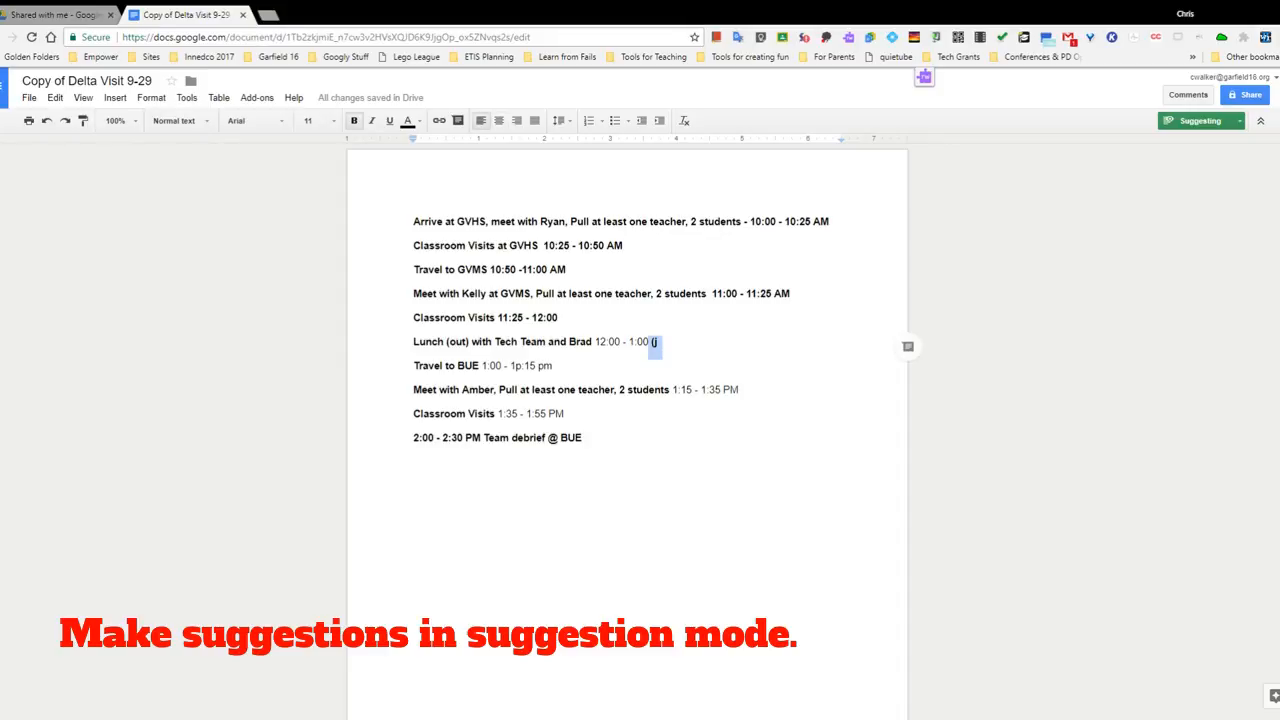
key("BackSpace")
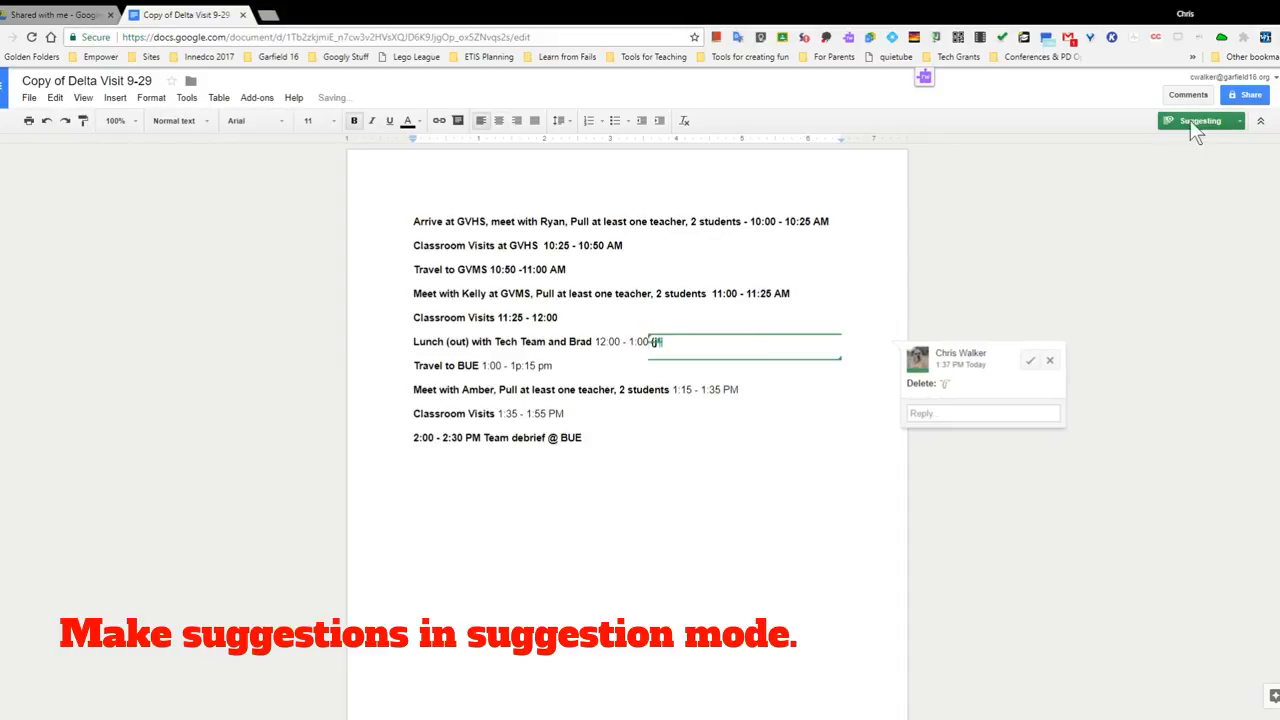